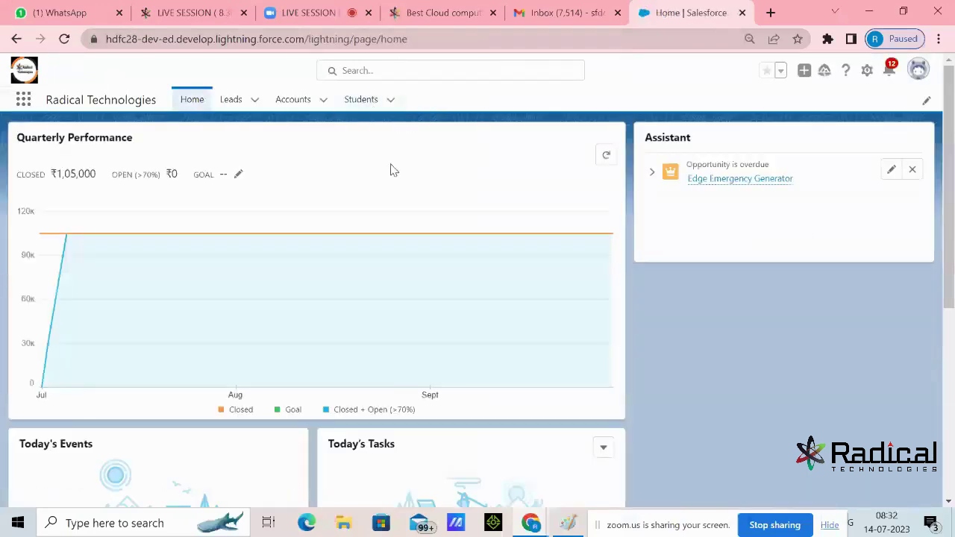
Open the Students tab's Recently Viewed list
{"action": "left_click", "coordinate": [367, 105]}
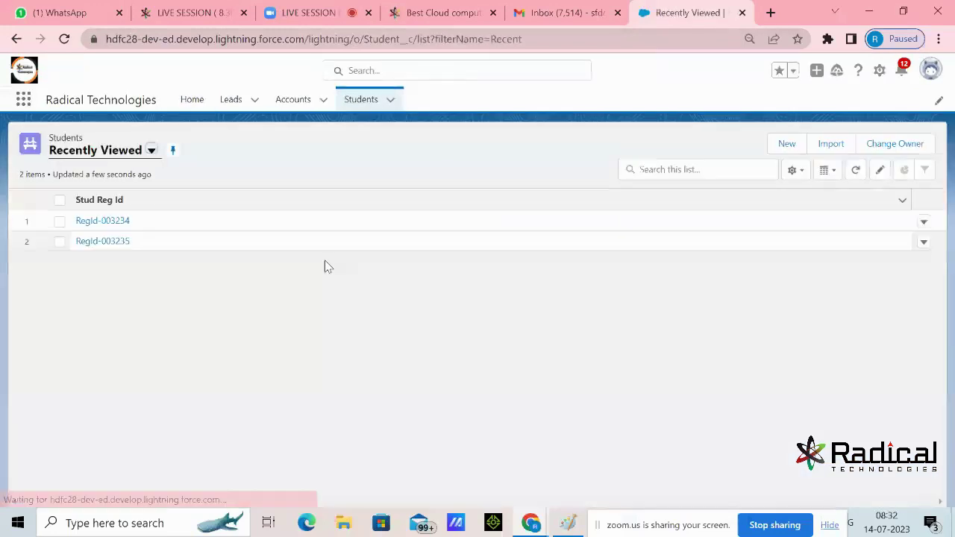
Start a blank New Student record and scroll through its form fields
{"action": "left_click", "coordinate": [786, 144]}
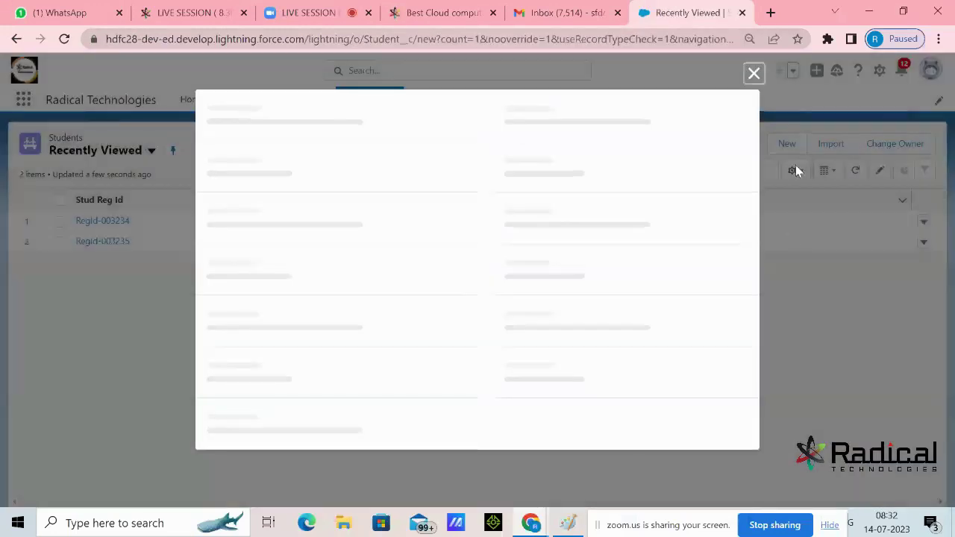
{"action": "scroll", "coordinate": [596, 210], "scroll_direction": "down", "scroll_amount": 2}
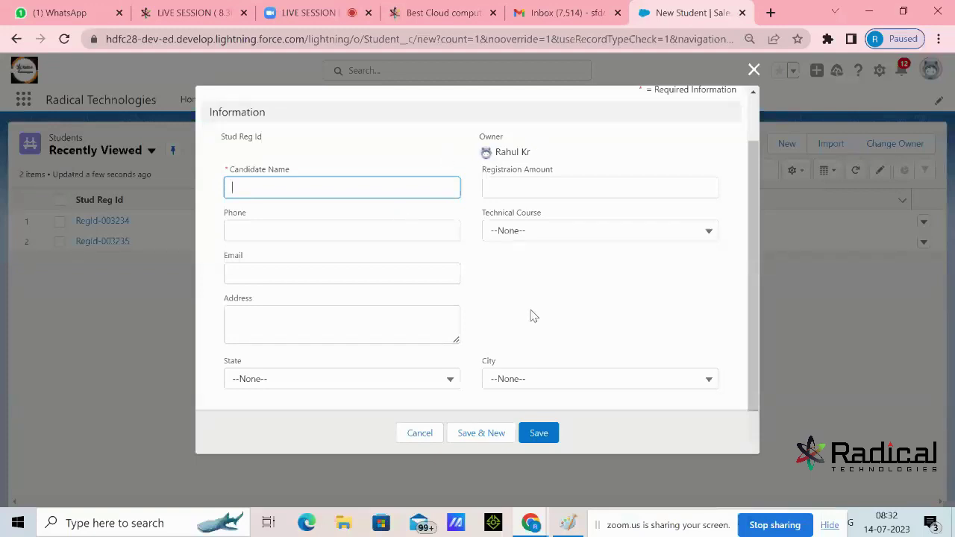
{"action": "scroll", "coordinate": [531, 316], "scroll_direction": "up", "scroll_amount": 2}
{"action": "scroll", "coordinate": [530, 315], "scroll_direction": "down", "scroll_amount": 2}
Check the Zoom meeting tab, then cancel the unsaved New Student form
{"action": "left_click", "coordinate": [308, 13]}
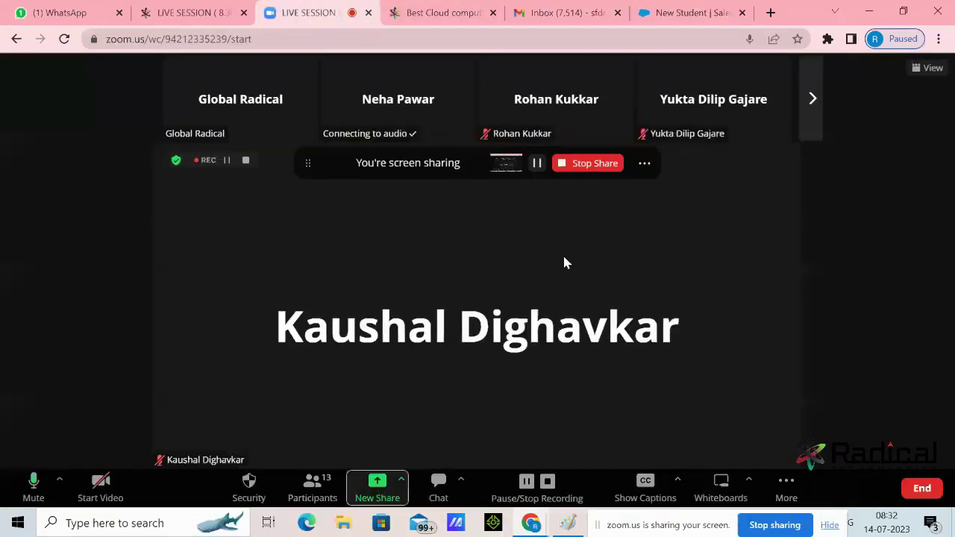
{"action": "left_click", "coordinate": [668, 12]}
{"action": "left_click", "coordinate": [411, 437]}
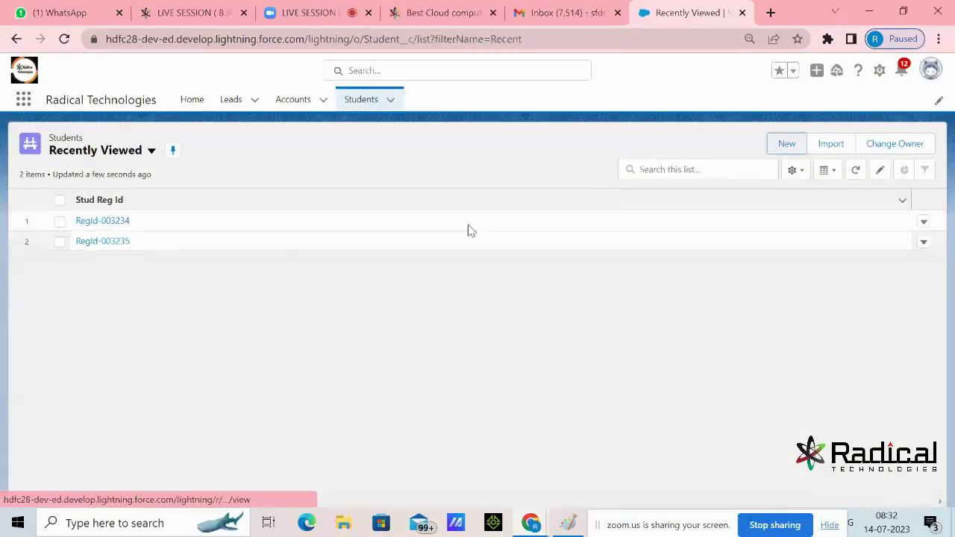
Start another New Student form and step through Phone, Email, Address, State and City fields
{"action": "left_click", "coordinate": [786, 146]}
{"action": "scroll", "coordinate": [522, 299], "scroll_direction": "down", "scroll_amount": 1}
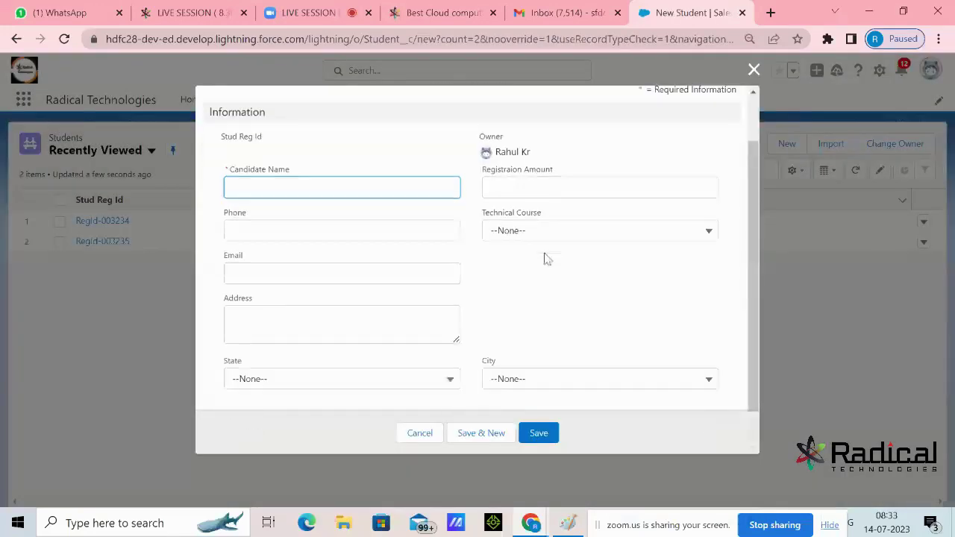
{"action": "left_click", "coordinate": [396, 229]}
{"action": "left_click", "coordinate": [292, 287]}
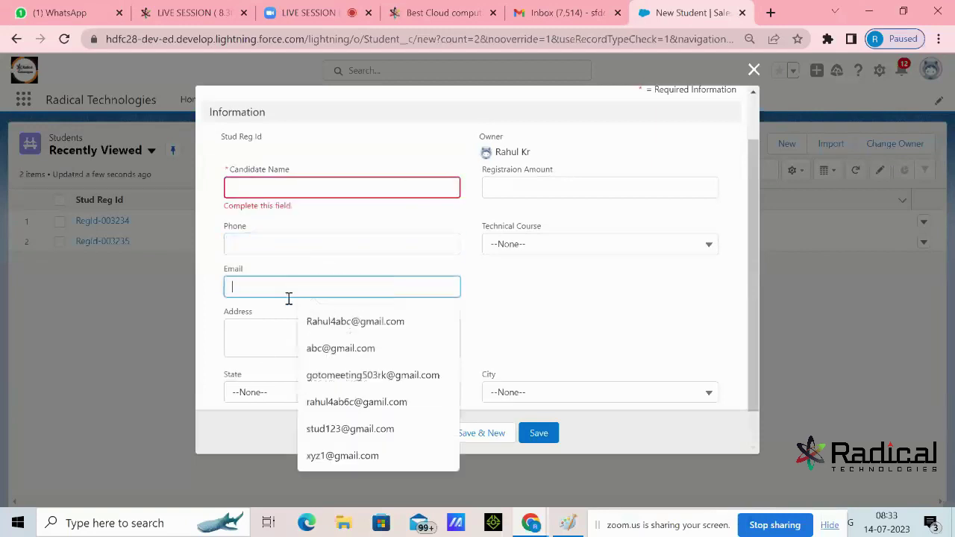
{"action": "left_click", "coordinate": [256, 344]}
{"action": "left_click", "coordinate": [612, 330]}
{"action": "left_click", "coordinate": [275, 394]}
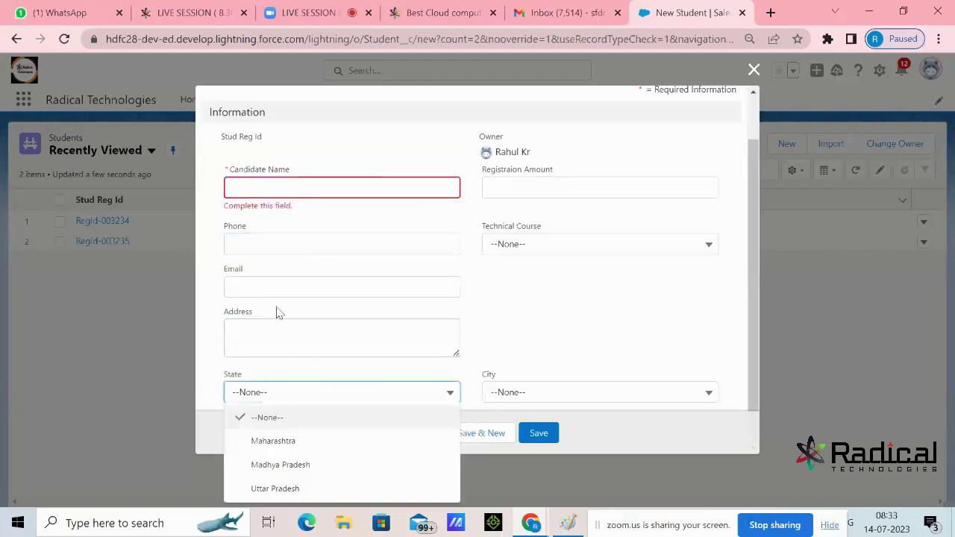
{"action": "left_click", "coordinate": [518, 377]}
{"action": "left_click", "coordinate": [530, 395]}
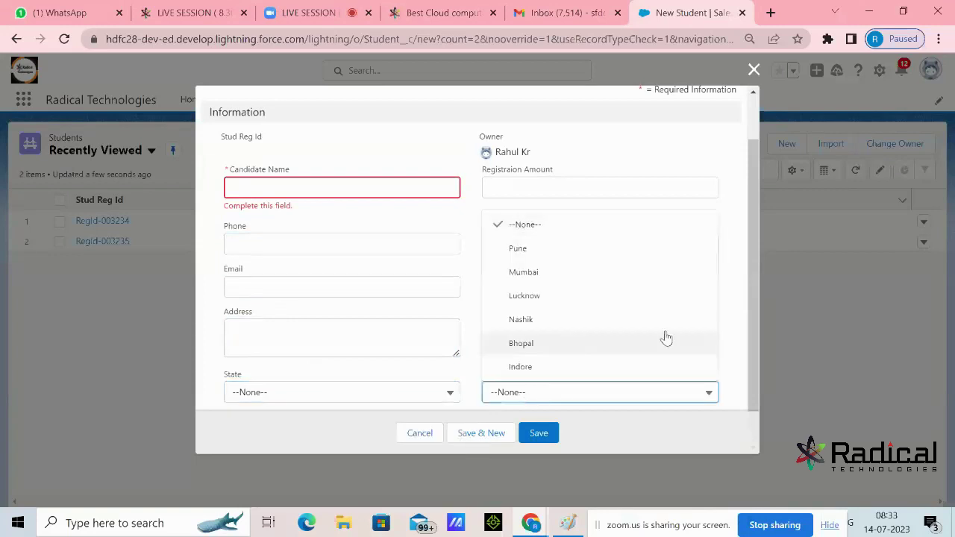
{"action": "left_click", "coordinate": [733, 315]}
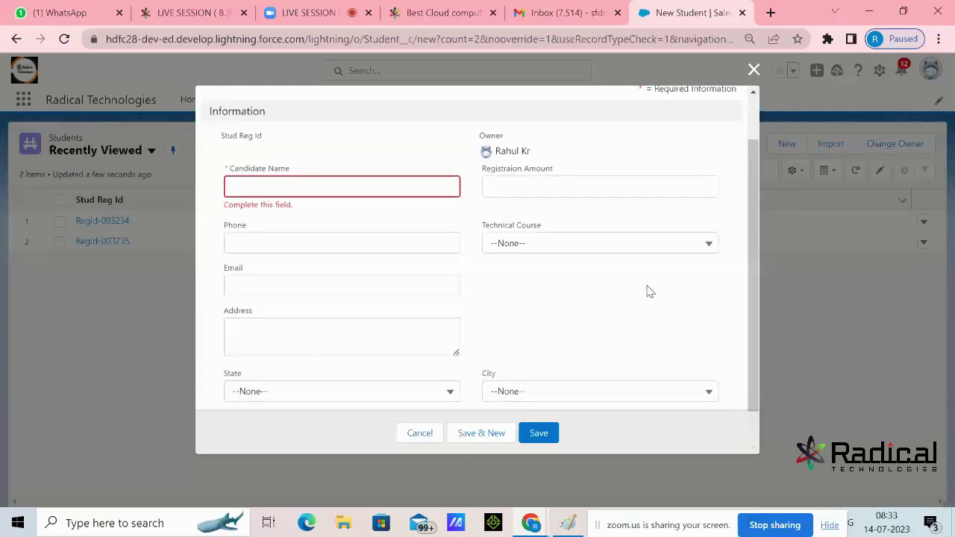
{"action": "scroll", "coordinate": [650, 291], "scroll_direction": "down", "scroll_amount": 1}
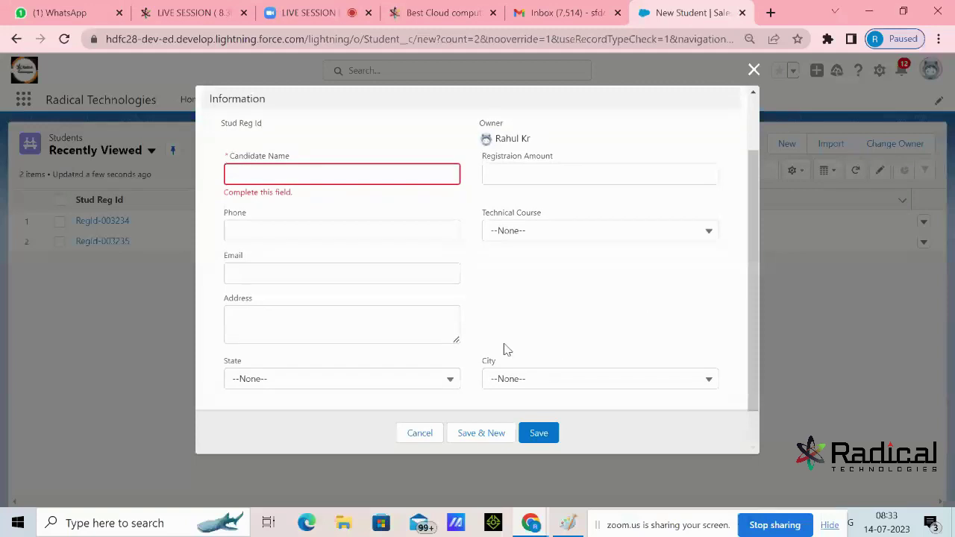
Pick Maharashtra, then change State to Madhya Pradesh and set City to Lucknow
{"action": "left_click", "coordinate": [362, 387]}
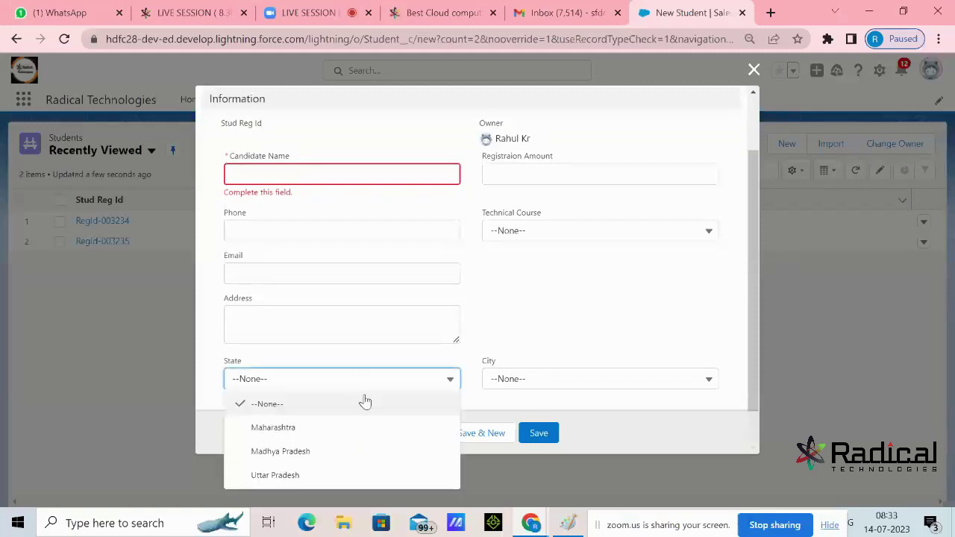
{"action": "left_click", "coordinate": [295, 431]}
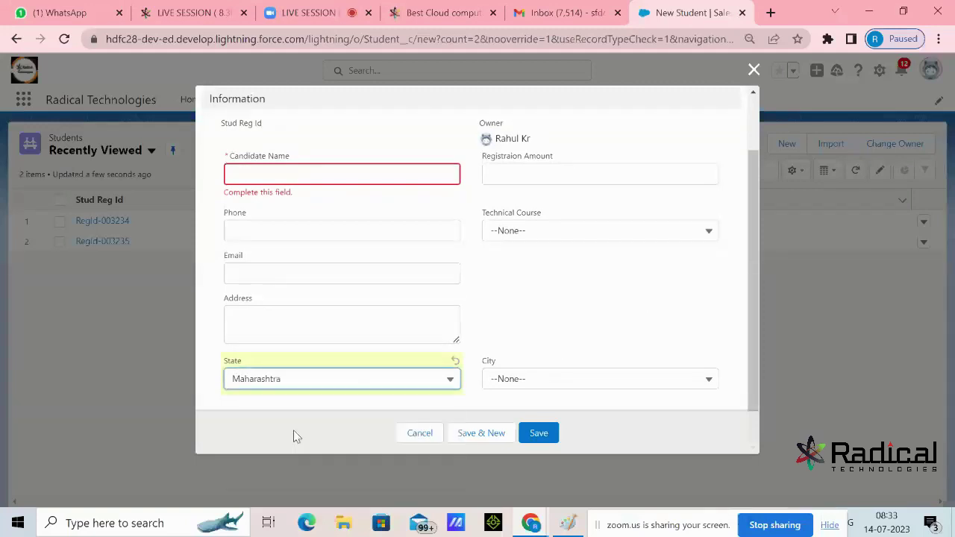
{"action": "left_click", "coordinate": [505, 378]}
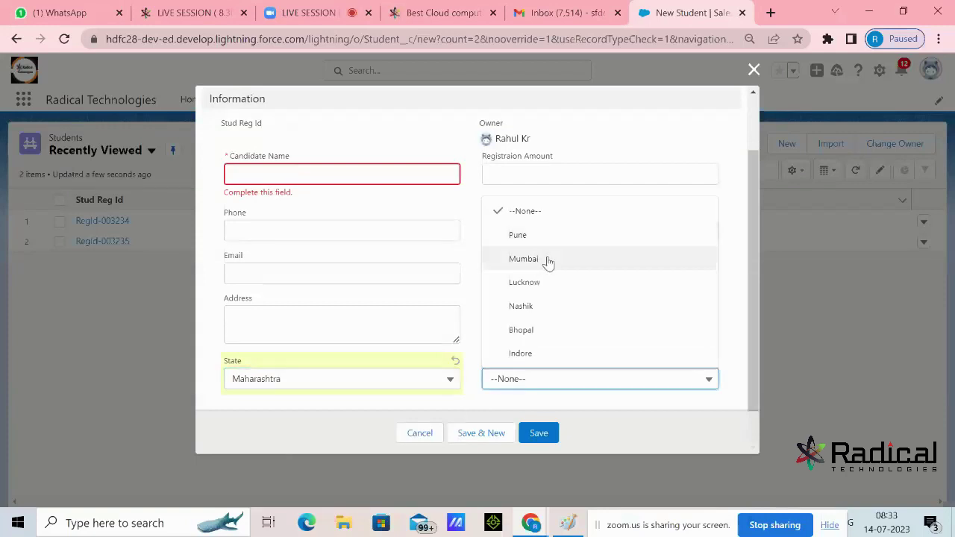
{"action": "left_click", "coordinate": [735, 272]}
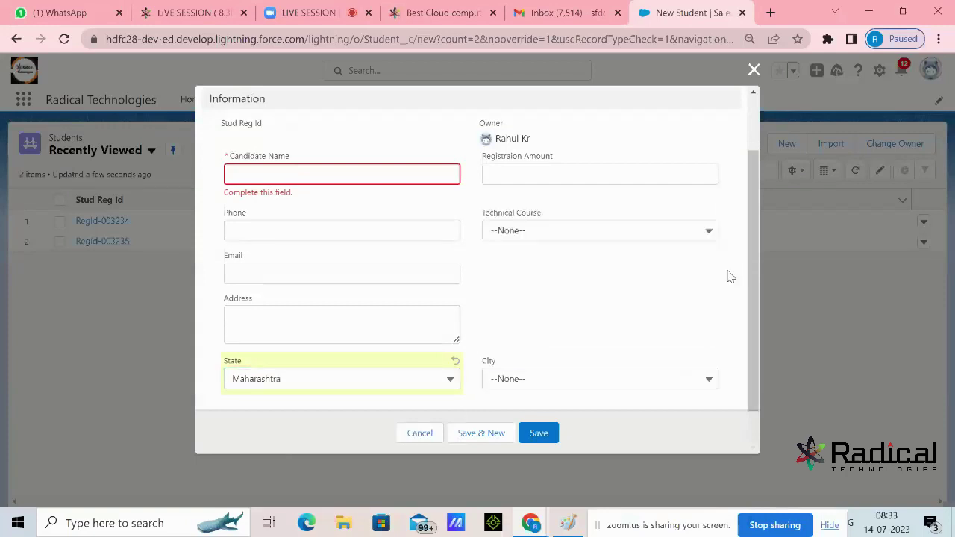
{"action": "left_click", "coordinate": [383, 379]}
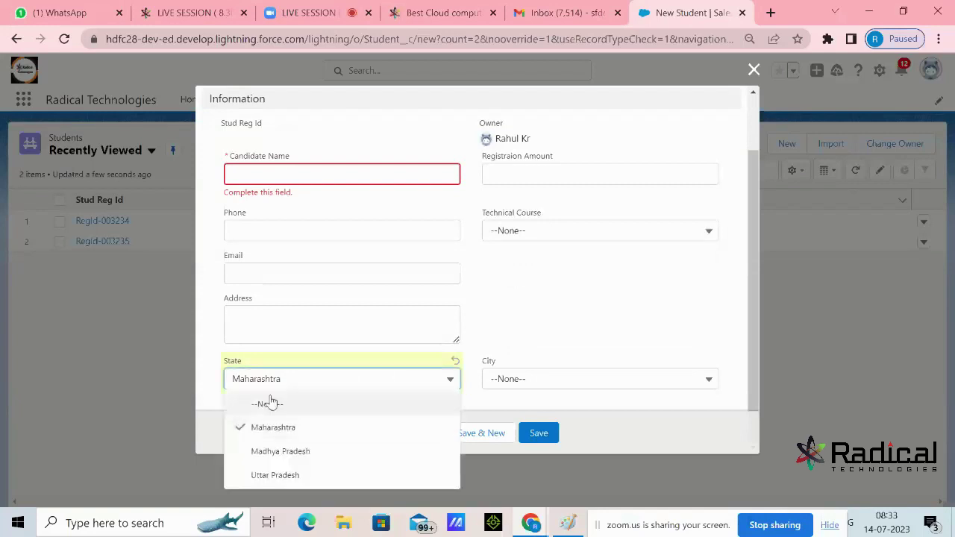
{"action": "left_click", "coordinate": [268, 452]}
{"action": "left_click", "coordinate": [529, 382]}
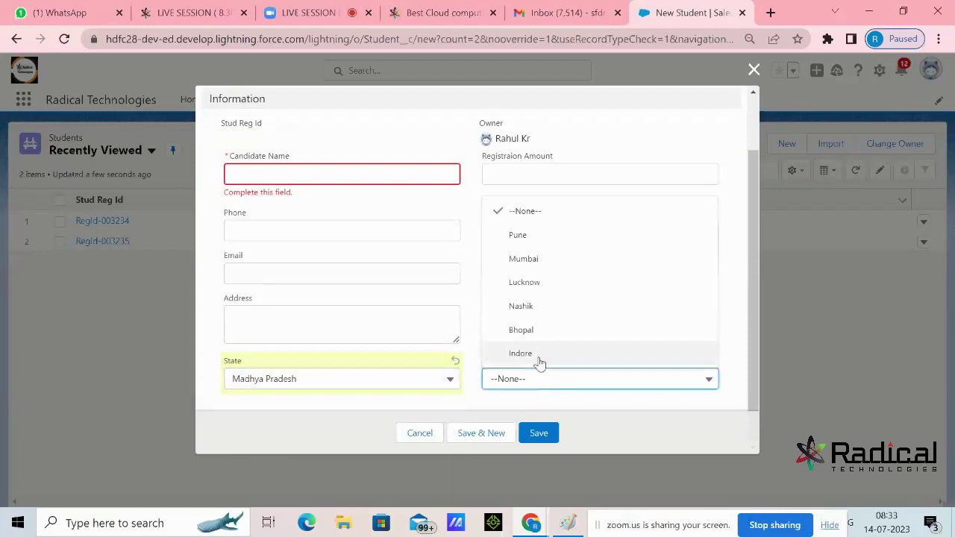
{"action": "left_click", "coordinate": [538, 288]}
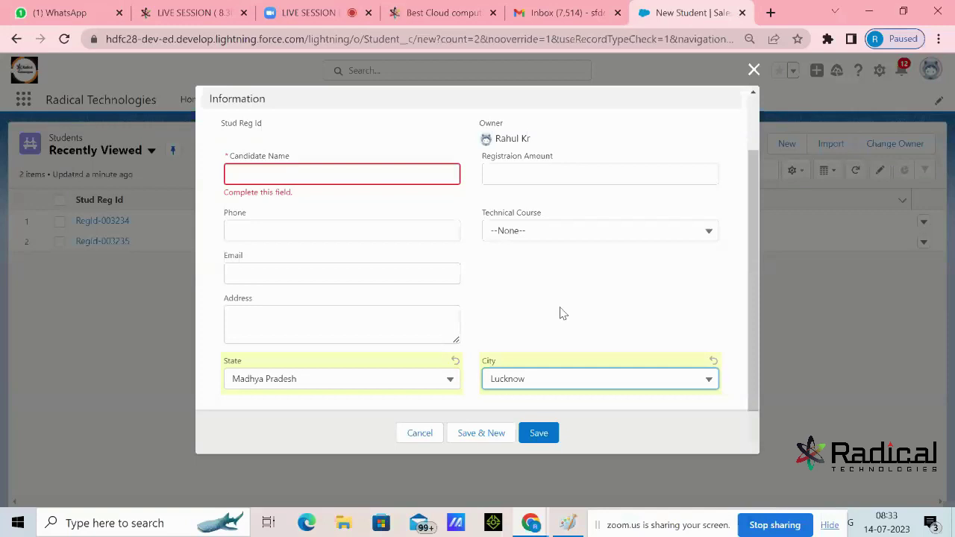
Review the State and City picklist options, keeping Madhya Pradesh and Lucknow selected
{"action": "left_click", "coordinate": [439, 379]}
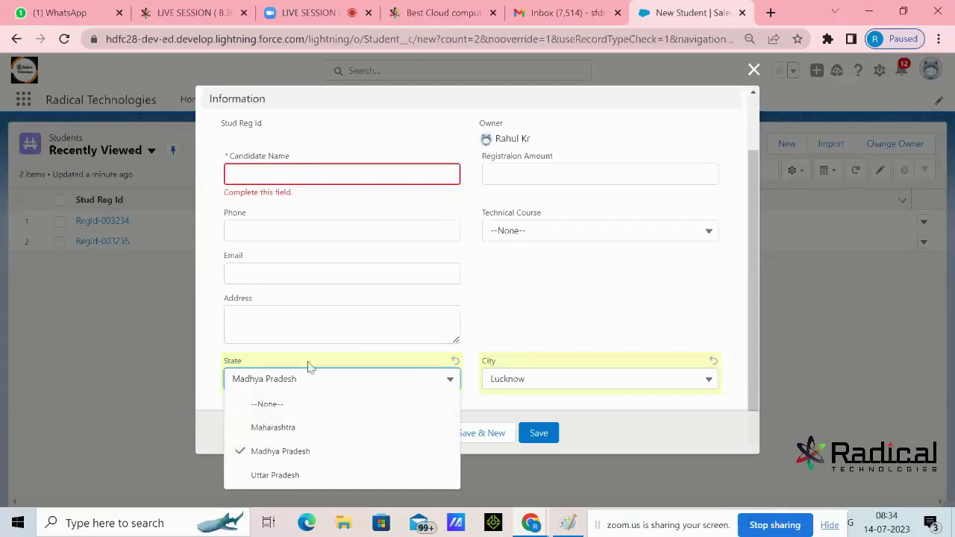
{"action": "left_click", "coordinate": [536, 380]}
{"action": "left_click", "coordinate": [536, 380]}
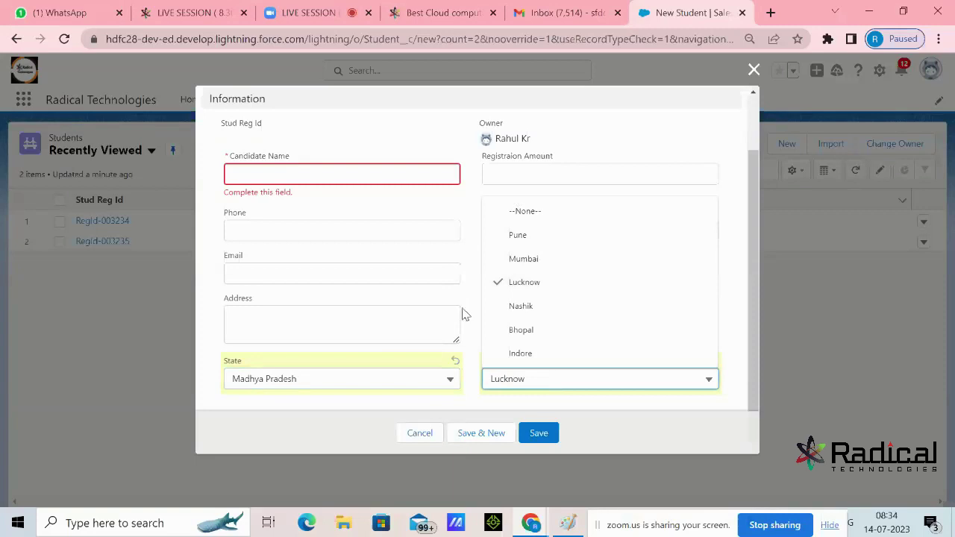
{"action": "left_click", "coordinate": [416, 381]}
{"action": "left_click", "coordinate": [415, 380]}
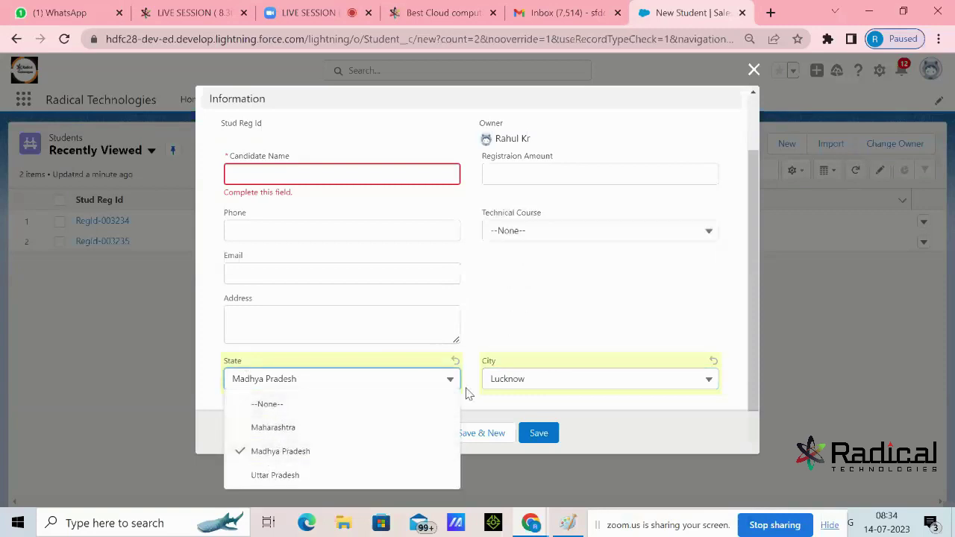
{"action": "left_click", "coordinate": [506, 387]}
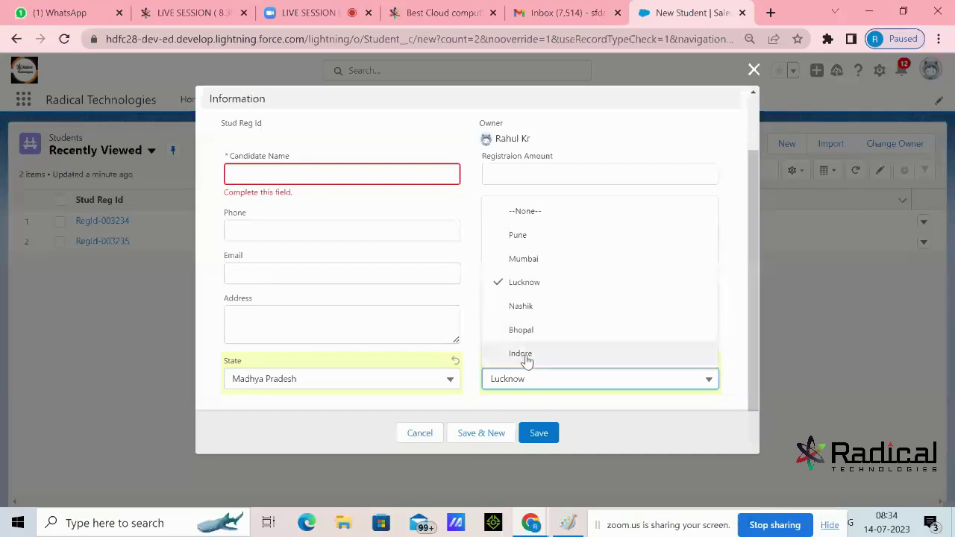
{"action": "left_click", "coordinate": [394, 384]}
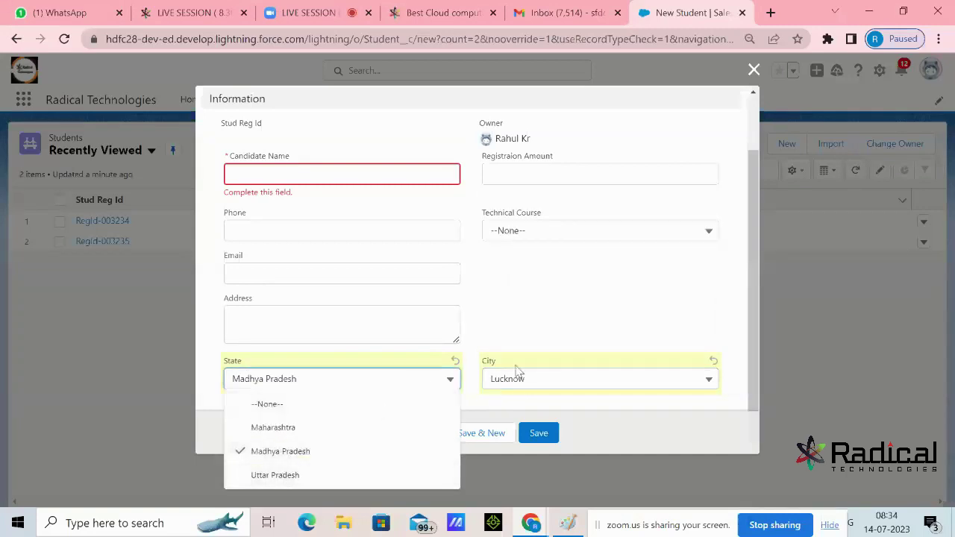
{"action": "left_click", "coordinate": [490, 393]}
{"action": "left_click", "coordinate": [519, 381]}
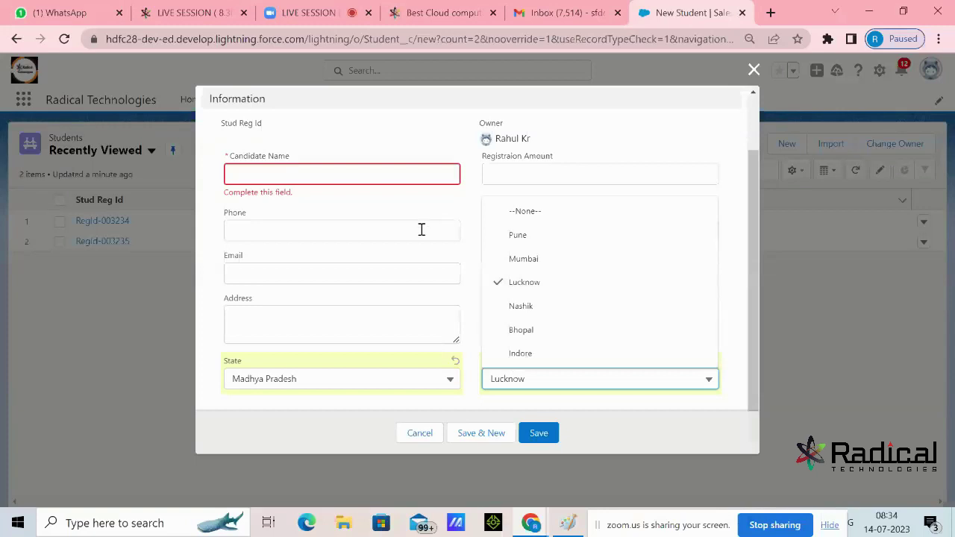
{"action": "left_click", "coordinate": [752, 77]}
Discard the unsaved Student form, open the Setup menu, and bring up the Paint notes
{"action": "left_click", "coordinate": [753, 72]}
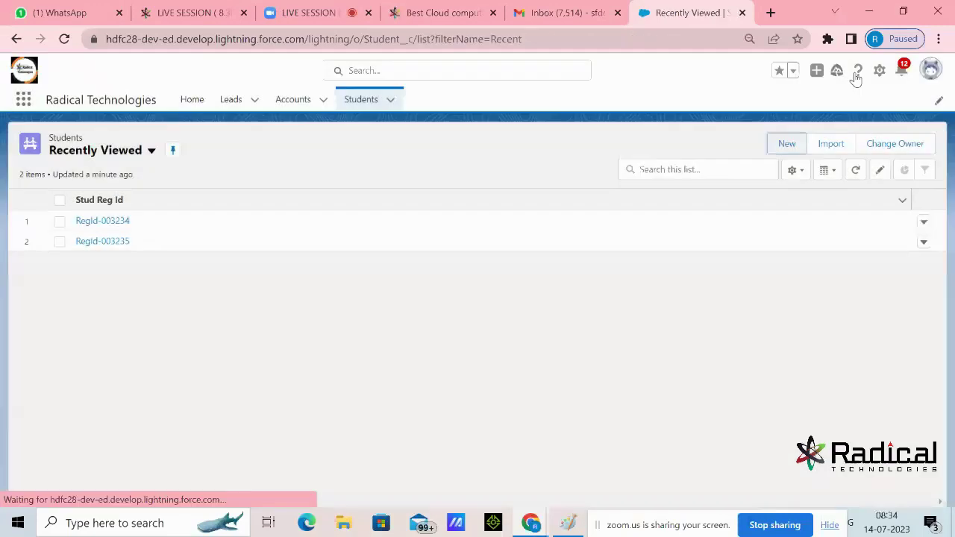
{"action": "left_click", "coordinate": [881, 70]}
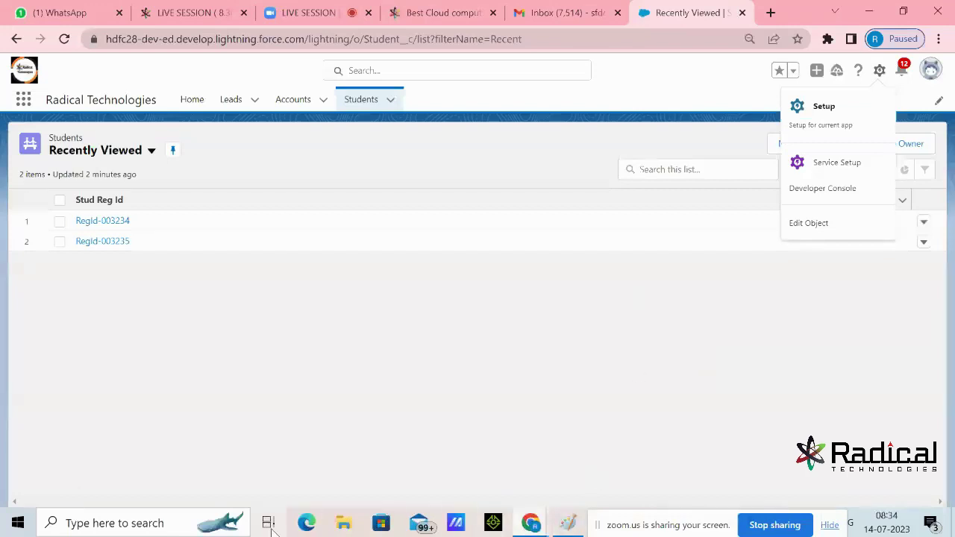
{"action": "left_click", "coordinate": [568, 524]}
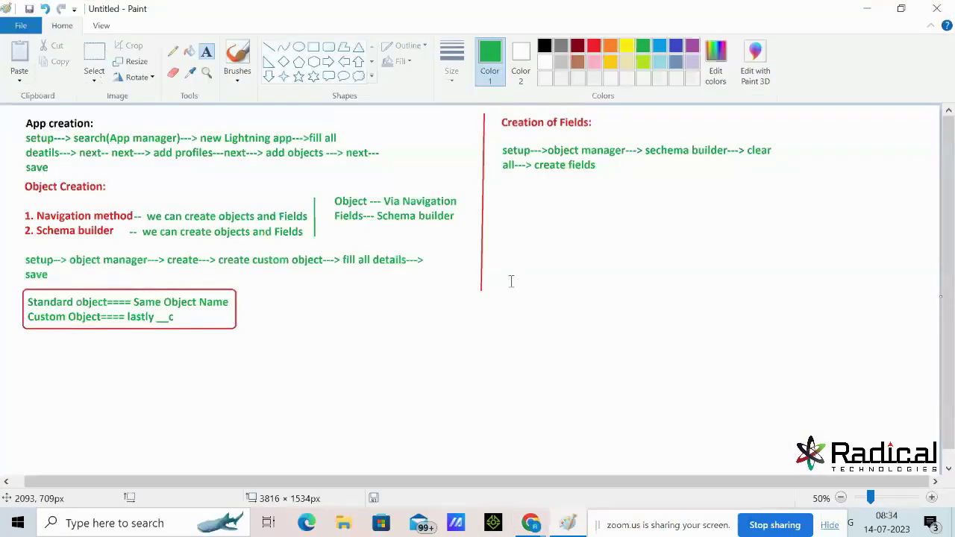
Start a new blank Paint canvas without saving the current notes
{"action": "left_click", "coordinate": [21, 26]}
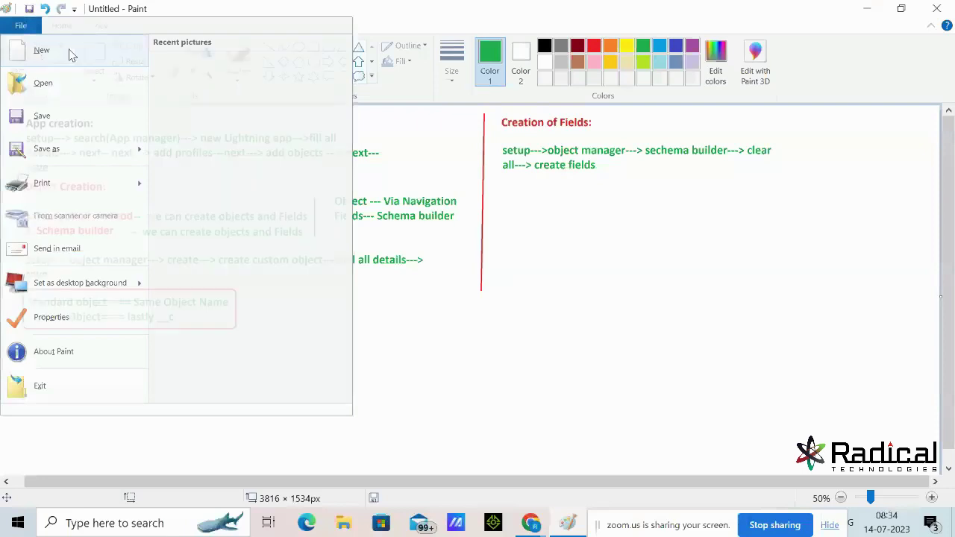
{"action": "left_click", "coordinate": [68, 54]}
{"action": "left_click", "coordinate": [512, 269]}
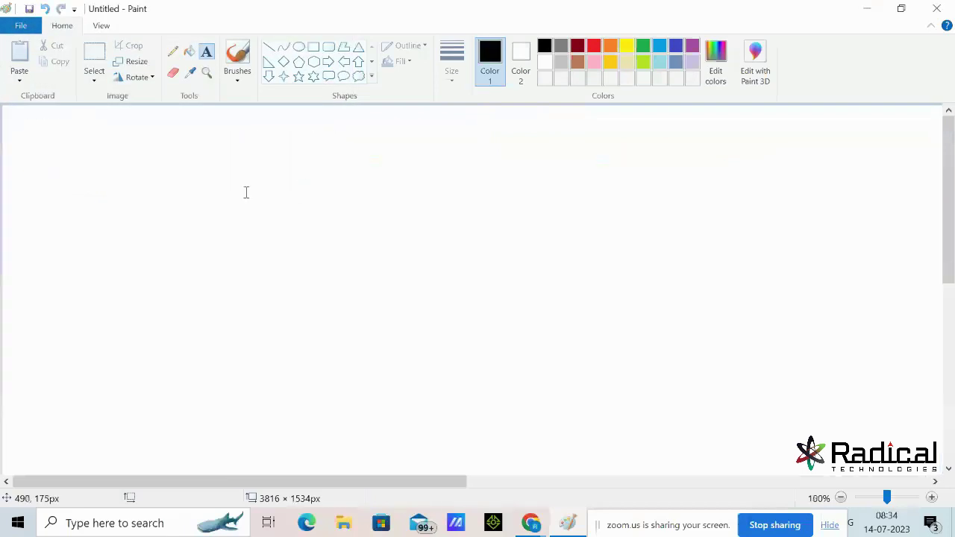
Write the heading 'Field Dependency' at the top-left, then minimize Paint
{"action": "left_click", "coordinate": [80, 138]}
{"action": "type", "text": "Field De"}
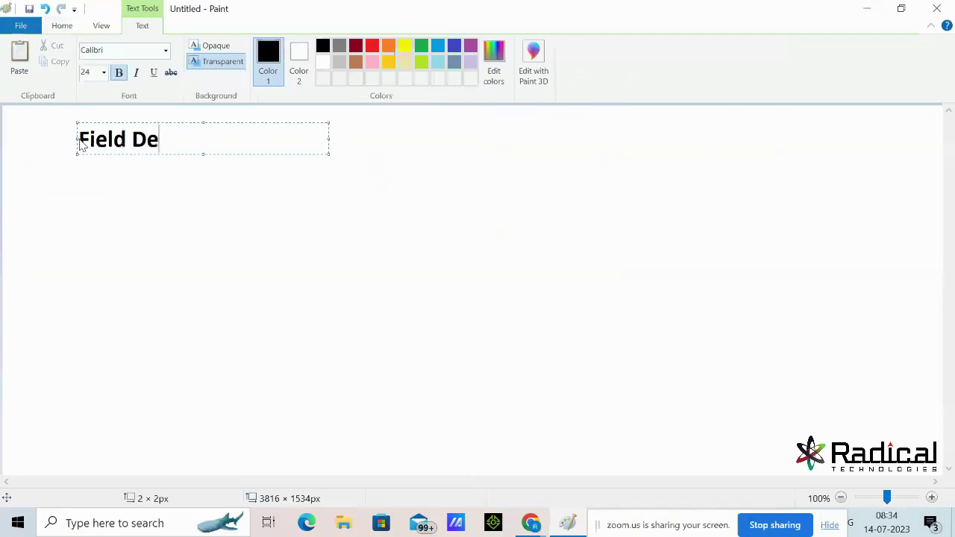
{"action": "type", "text": "pendency"}
{"action": "key", "text": "Return"}
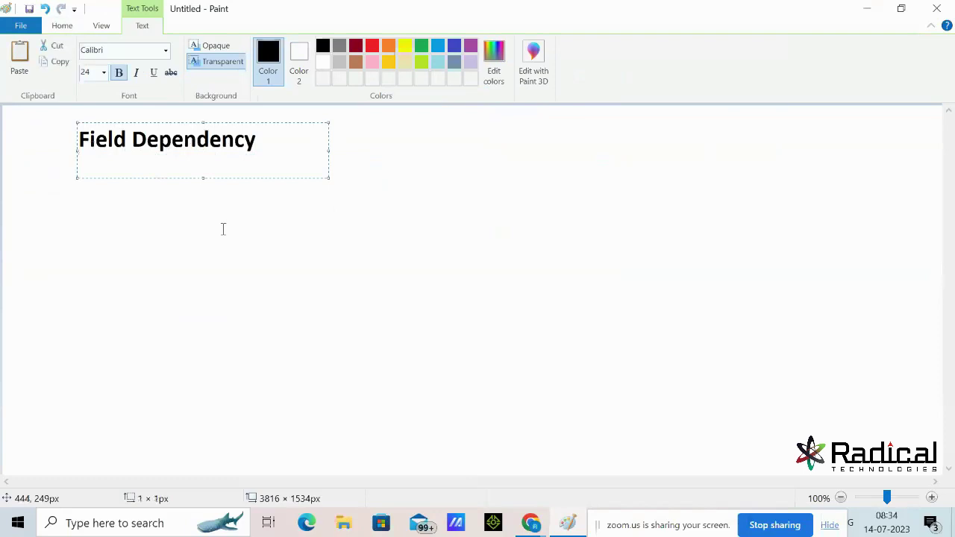
{"action": "left_click", "coordinate": [222, 229]}
{"action": "left_click", "coordinate": [867, 8]}
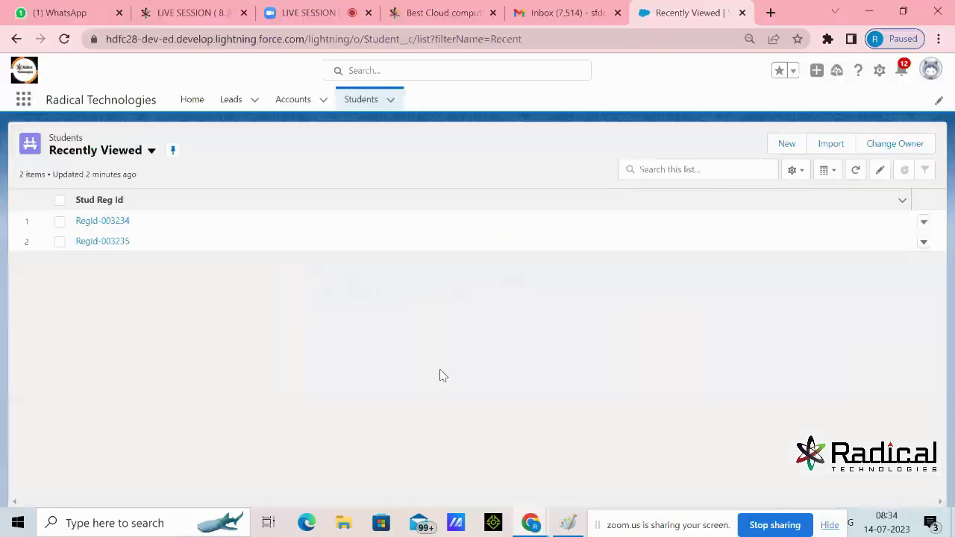
On a New Student form, set State to Maharashtra, view City options, then close it and return to Paint
{"action": "left_click", "coordinate": [787, 144]}
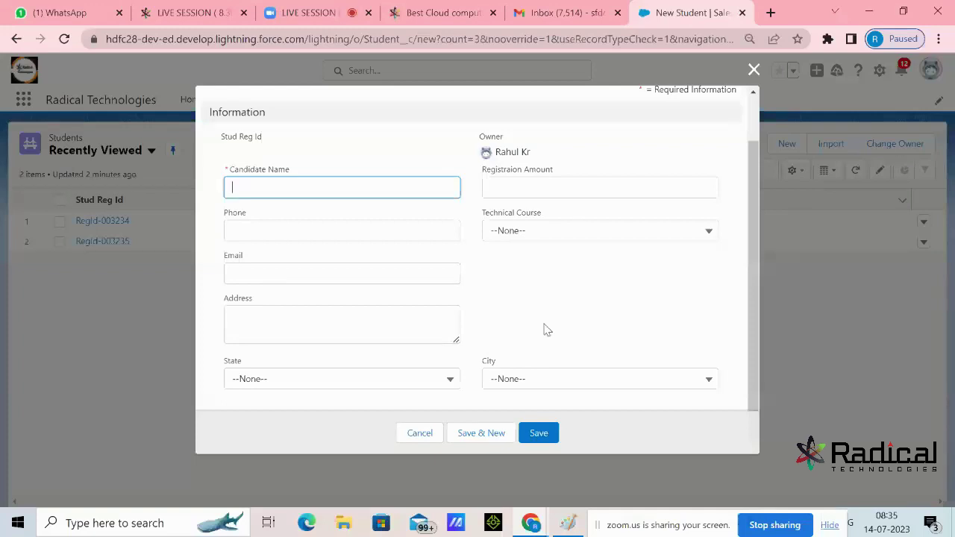
{"action": "left_click", "coordinate": [406, 386]}
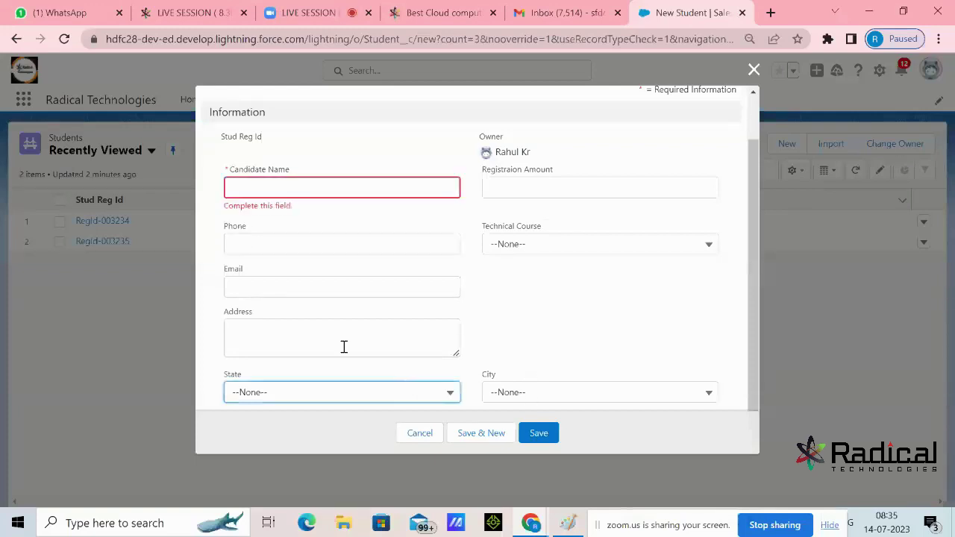
{"action": "left_click", "coordinate": [284, 393]}
{"action": "left_click", "coordinate": [283, 439]}
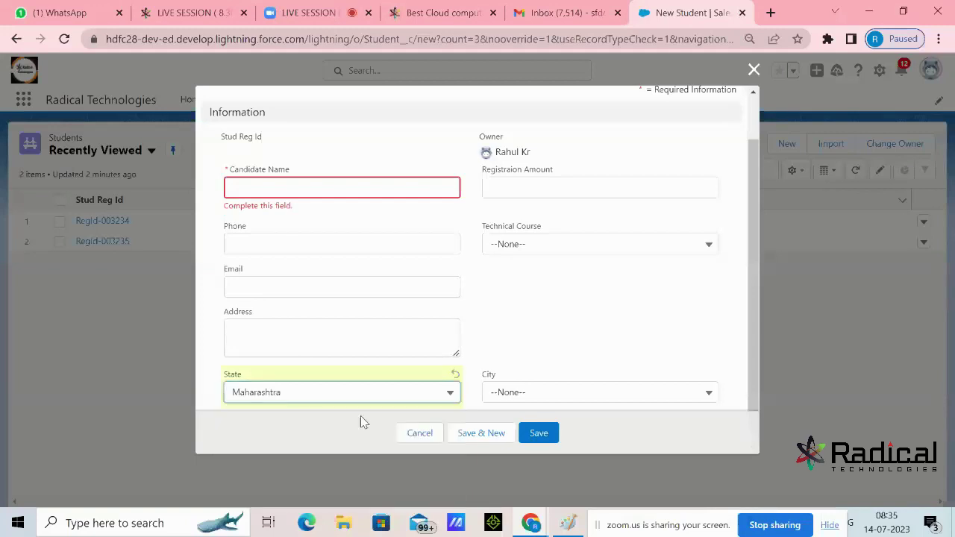
{"action": "left_click", "coordinate": [544, 395]}
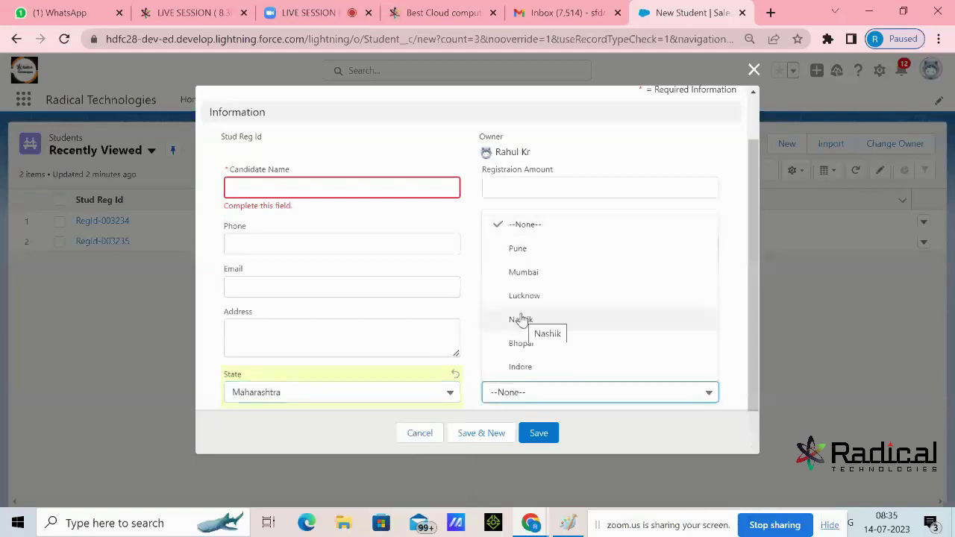
{"action": "left_click", "coordinate": [753, 69]}
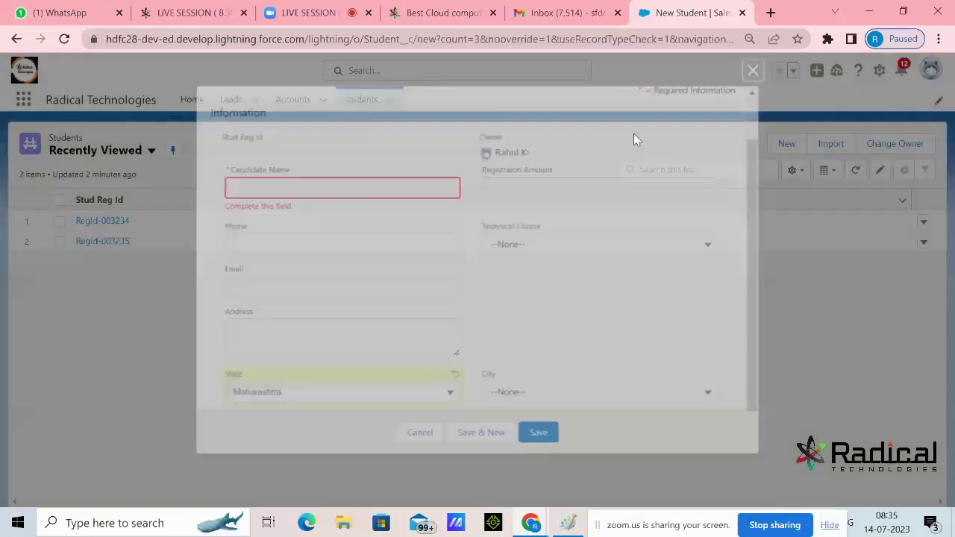
{"action": "left_click", "coordinate": [568, 523]}
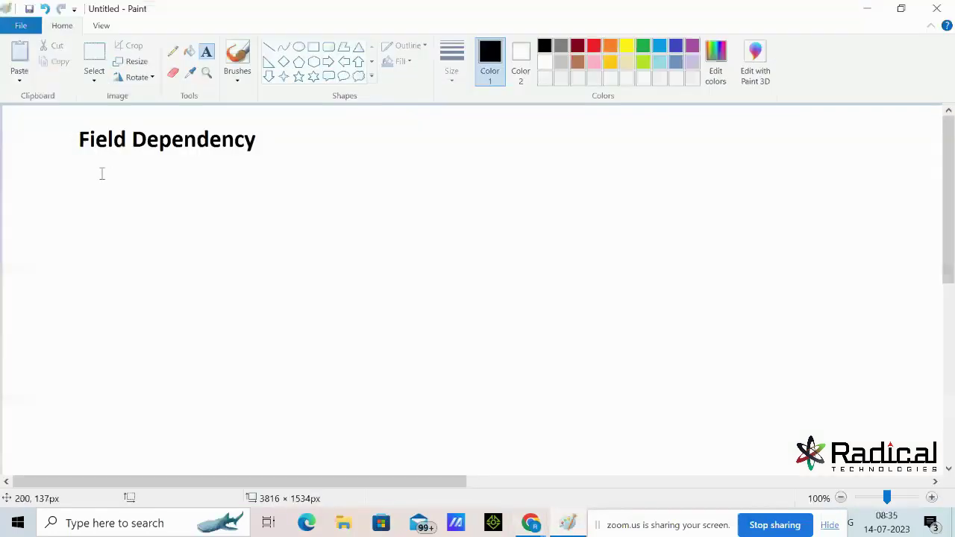
In red, write 'Controling field' and 'dependent field' on two lines under the heading
{"action": "left_click", "coordinate": [595, 47]}
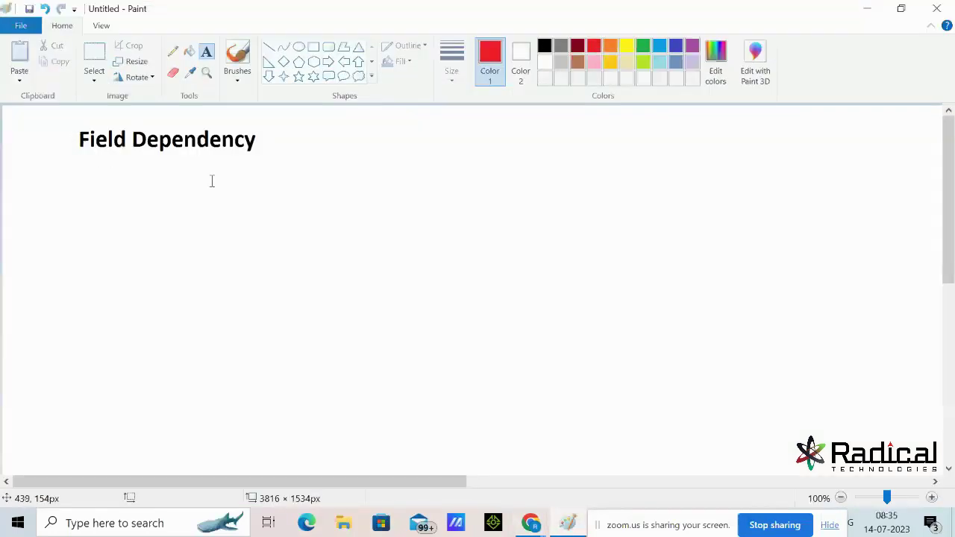
{"action": "left_click", "coordinate": [111, 176]}
{"action": "type", "text": "Control"}
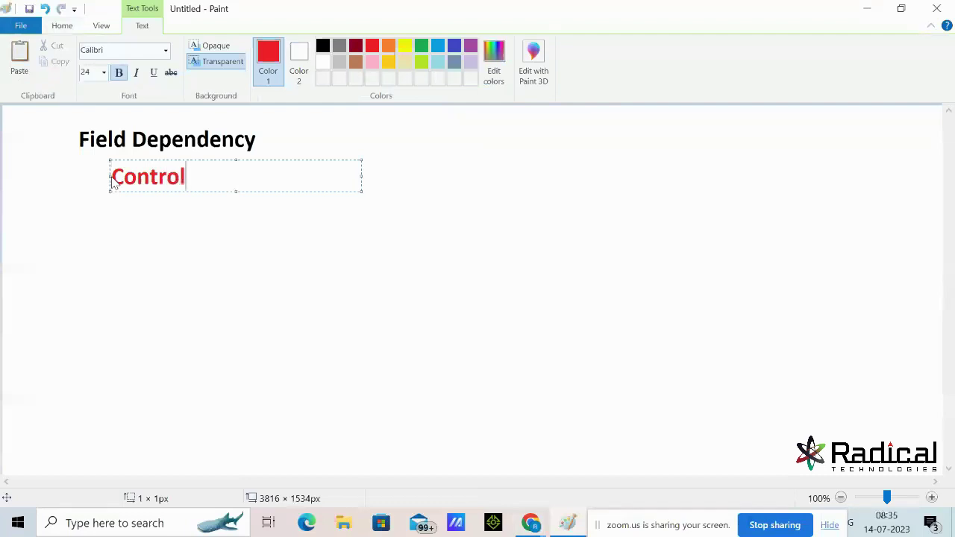
{"action": "type", "text": "ing field"}
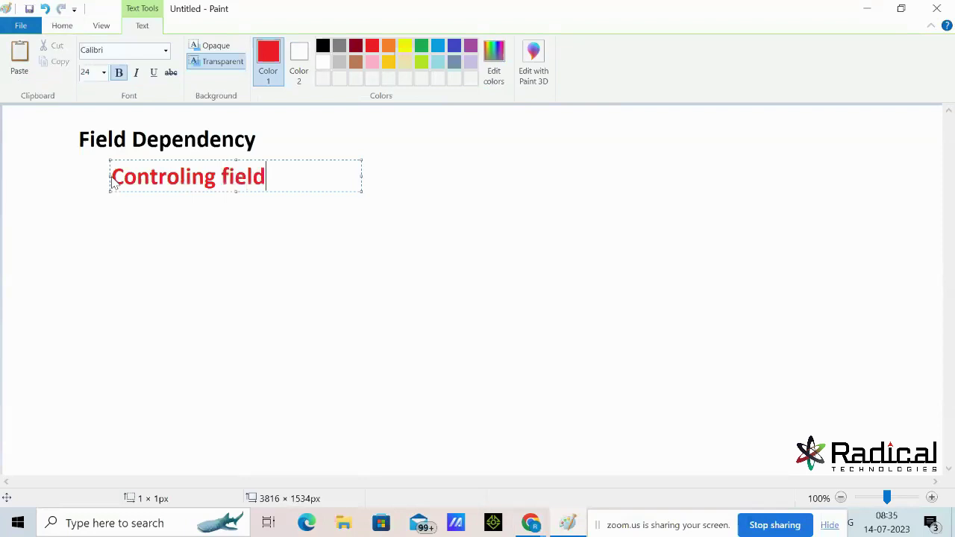
{"action": "key", "text": "Return"}
{"action": "type", "text": "depend"}
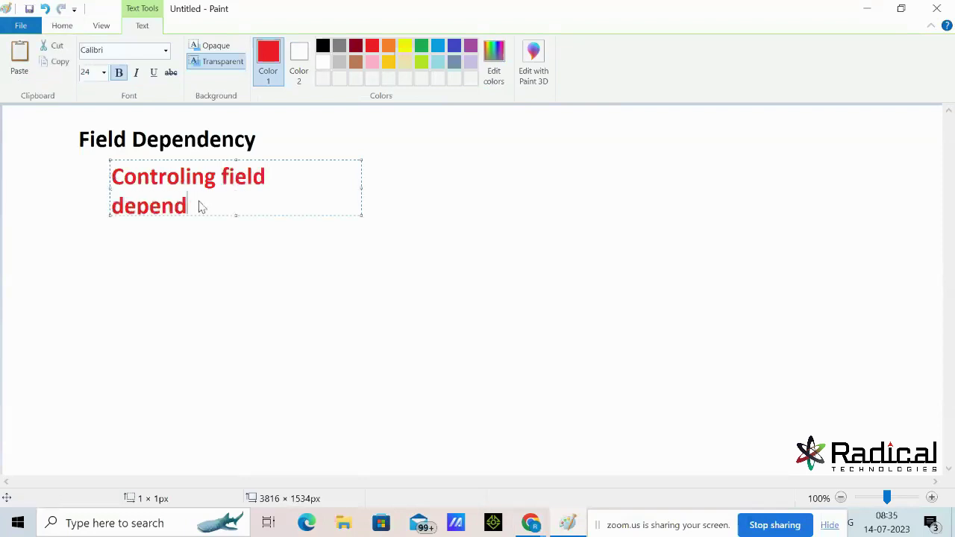
{"action": "type", "text": "ent field"}
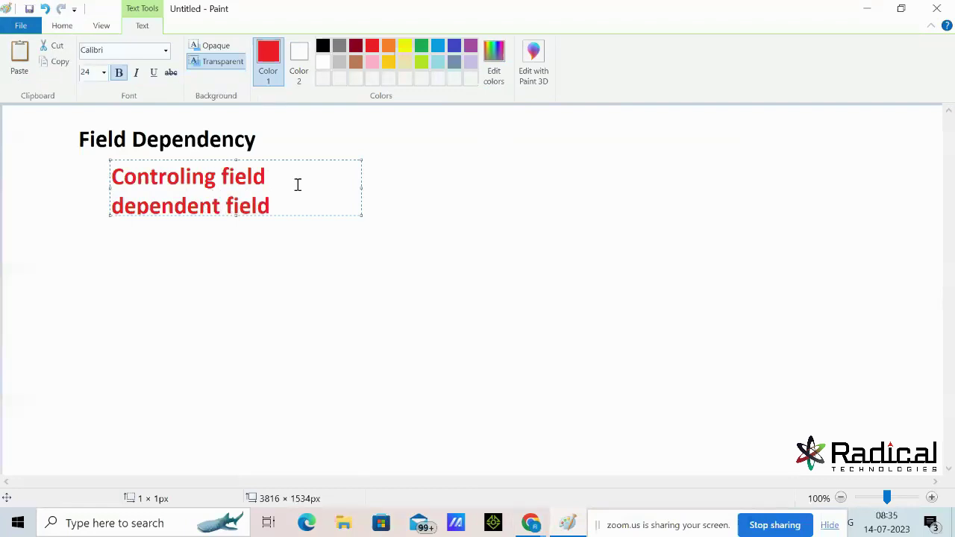
Complete the lines as 'Controling field--State' and 'dependent field--City' and commit the text
{"action": "left_click", "coordinate": [290, 184]}
{"action": "type", "text": "--"}
{"action": "type", "text": "ate"}
{"action": "type", "text": "="}
{"action": "key", "text": "BackSpace"}
{"action": "key", "text": "BackSpace"}
{"action": "type", "text": "--City"}
{"action": "key", "text": "Return"}
{"action": "left_click", "coordinate": [430, 206]}
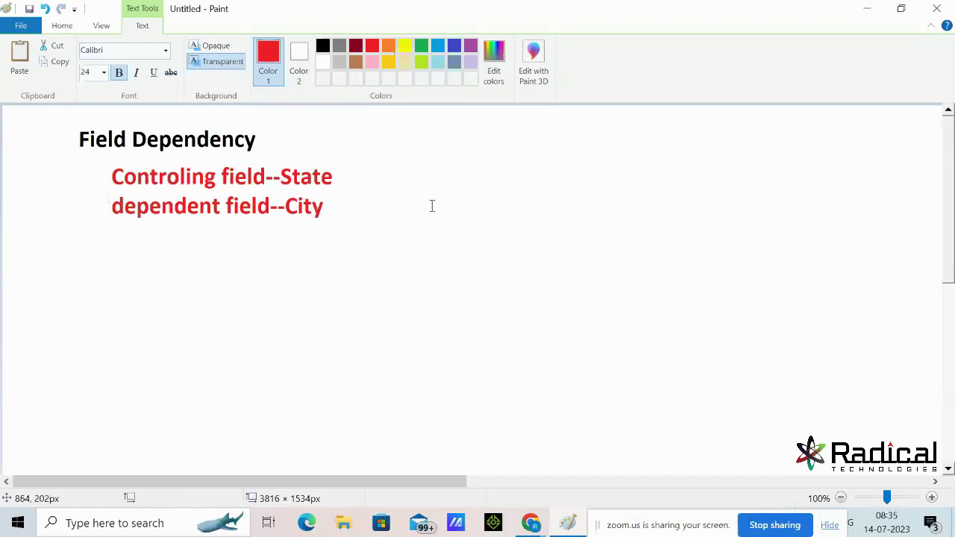
{"action": "left_click", "coordinate": [433, 206]}
{"action": "left_click", "coordinate": [392, 323]}
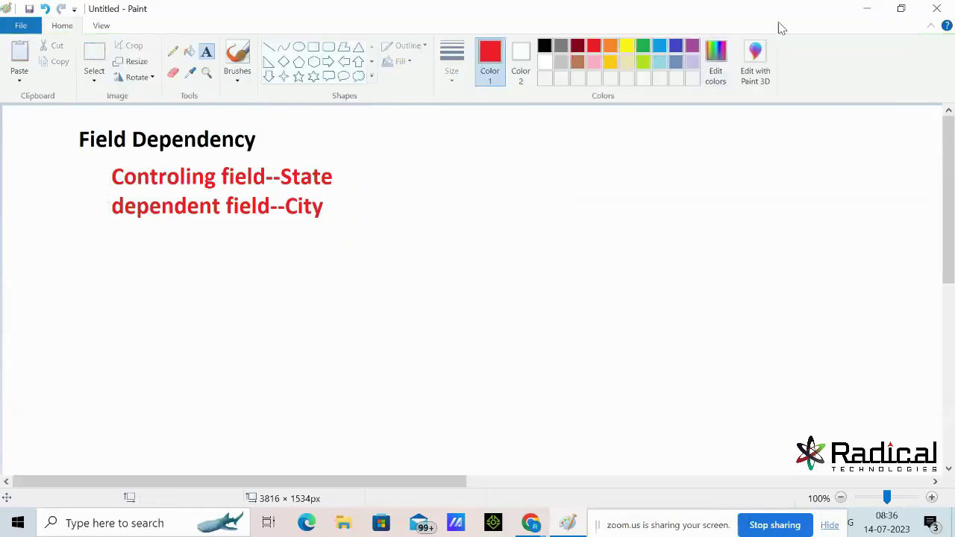
Minimize Paint, reload the Students list, and open the Setup gear menu
{"action": "left_click", "coordinate": [867, 8]}
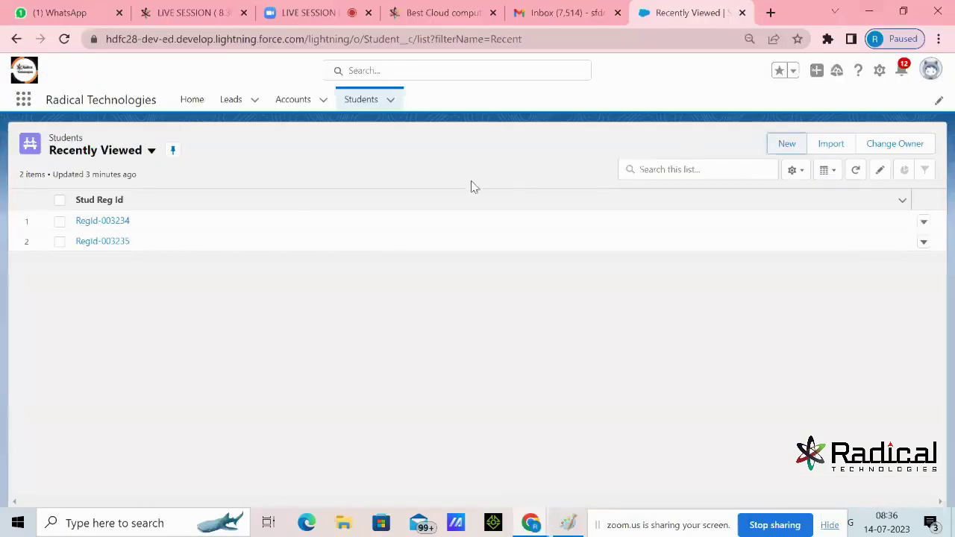
{"action": "left_click", "coordinate": [373, 101]}
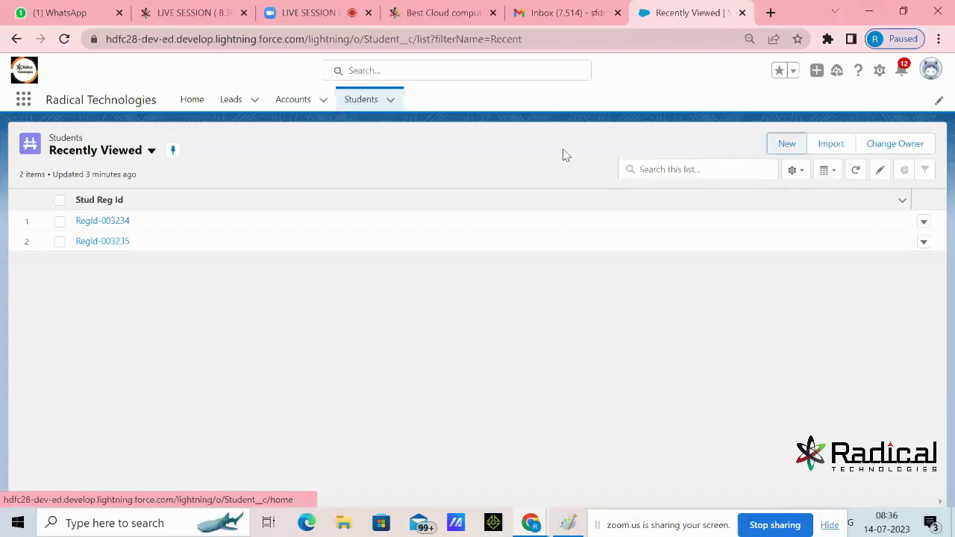
{"action": "left_click", "coordinate": [880, 72]}
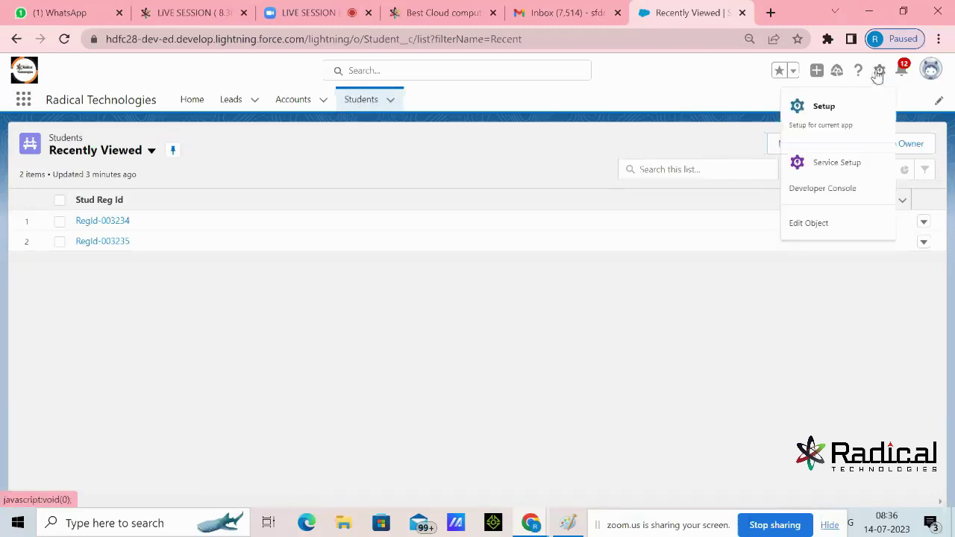
Open the Student object's Field Dependencies page and begin a new field dependency
{"action": "left_click", "coordinate": [817, 225]}
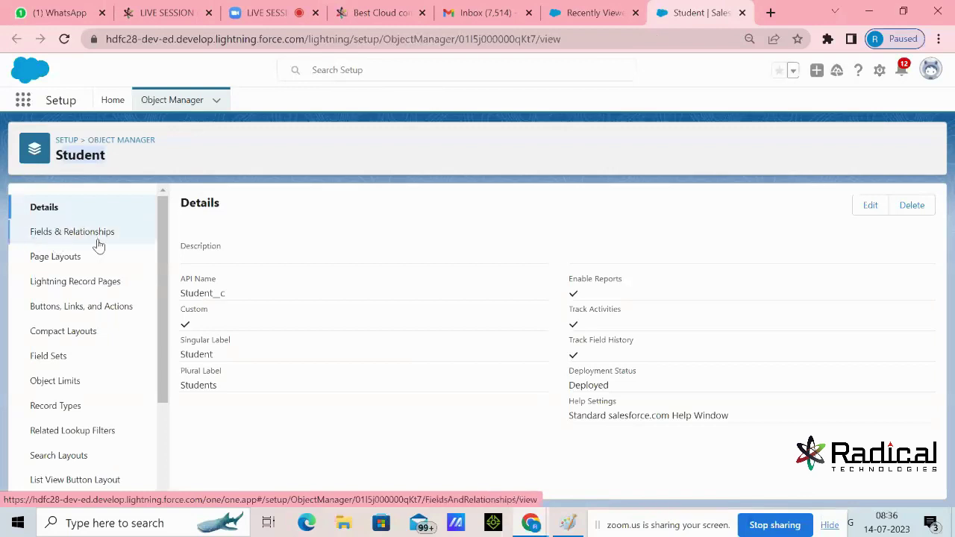
{"action": "left_click", "coordinate": [100, 234]}
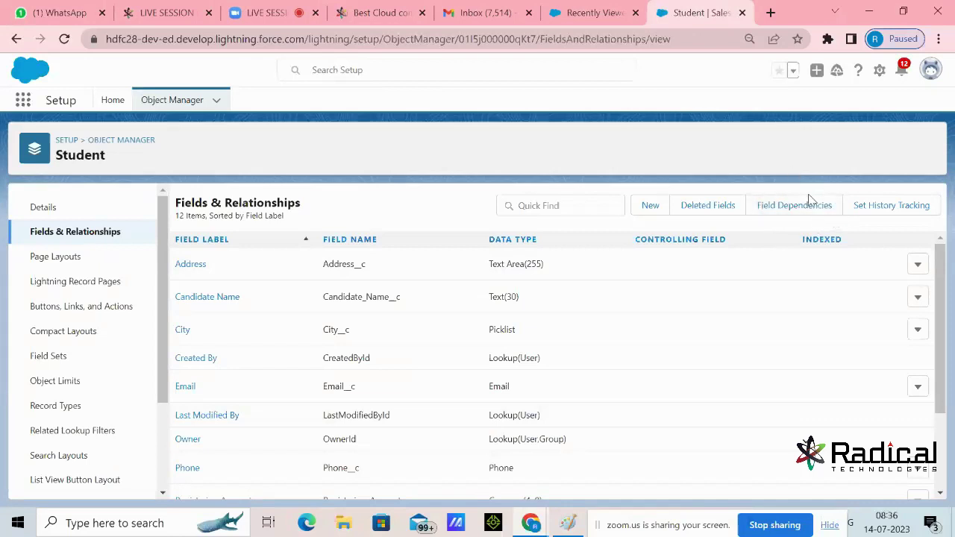
{"action": "left_click", "coordinate": [789, 212]}
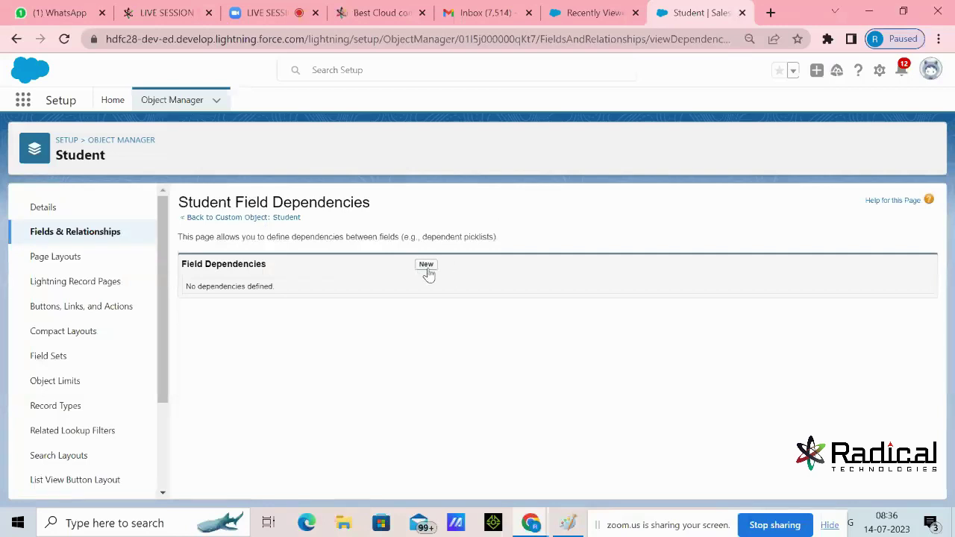
{"action": "triple_click", "coordinate": [208, 263]}
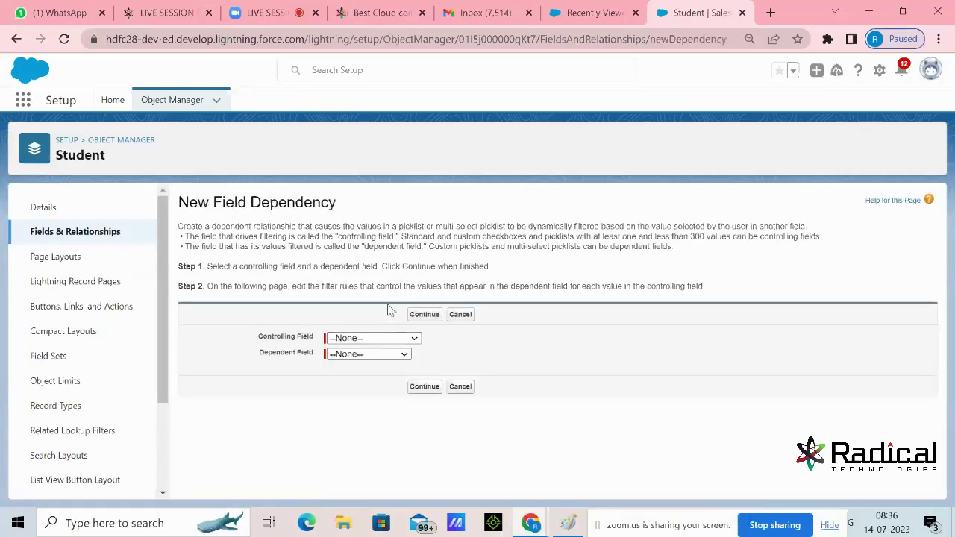
Define a field dependency with State as controlling field and City as dependent, then continue
{"action": "left_click_drag", "start_coordinate": [259, 340], "coordinate": [297, 368]}
{"action": "left_click", "coordinate": [355, 340]}
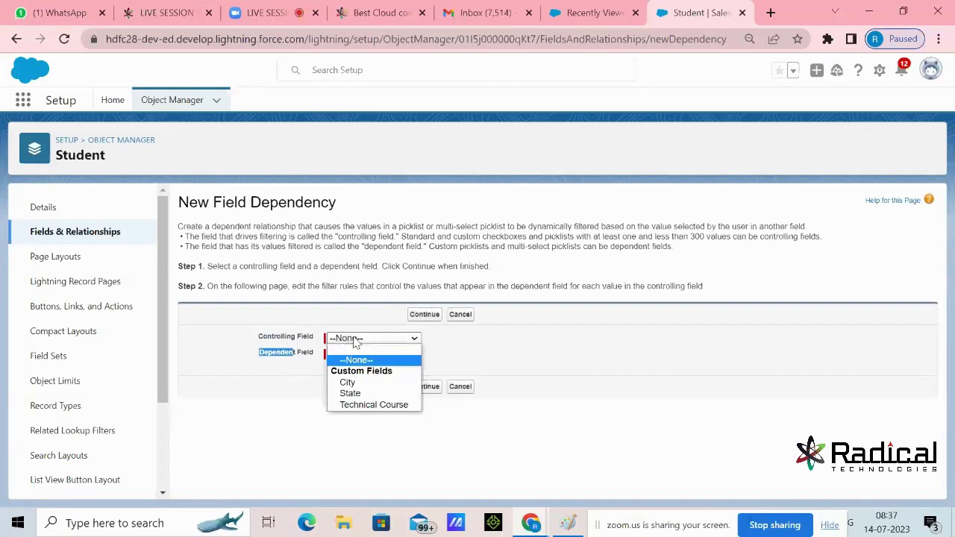
{"action": "left_click", "coordinate": [357, 395]}
{"action": "left_click", "coordinate": [293, 372]}
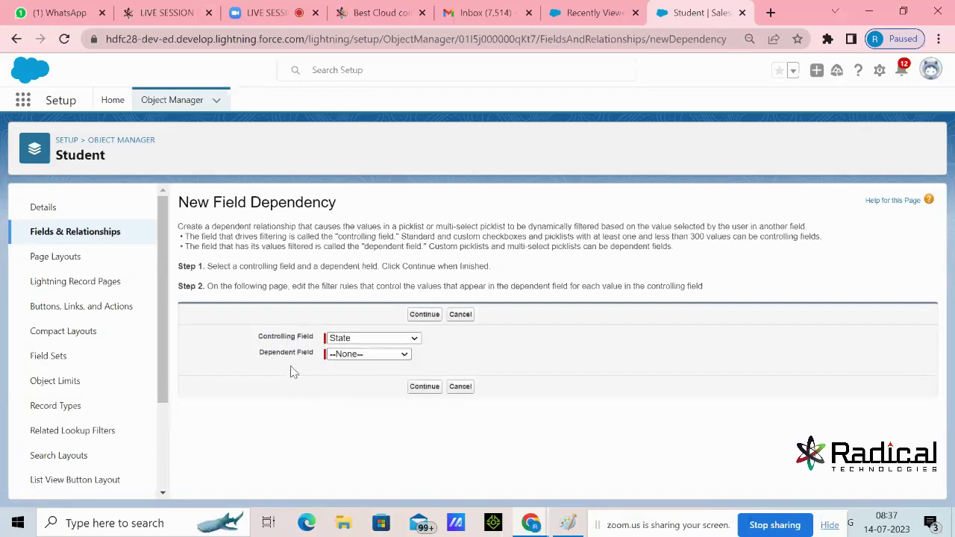
{"action": "left_click", "coordinate": [358, 356]}
{"action": "left_click", "coordinate": [351, 378]}
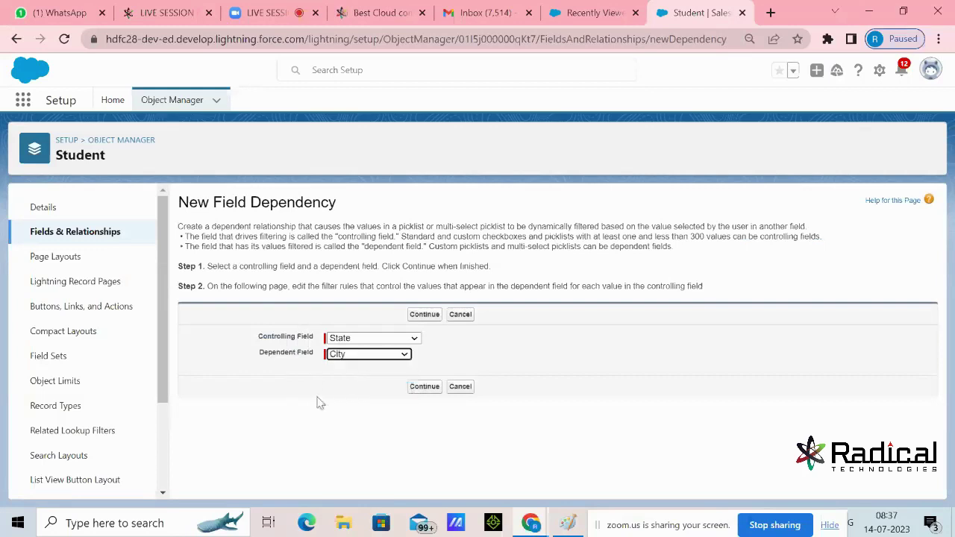
{"action": "left_click", "coordinate": [424, 314]}
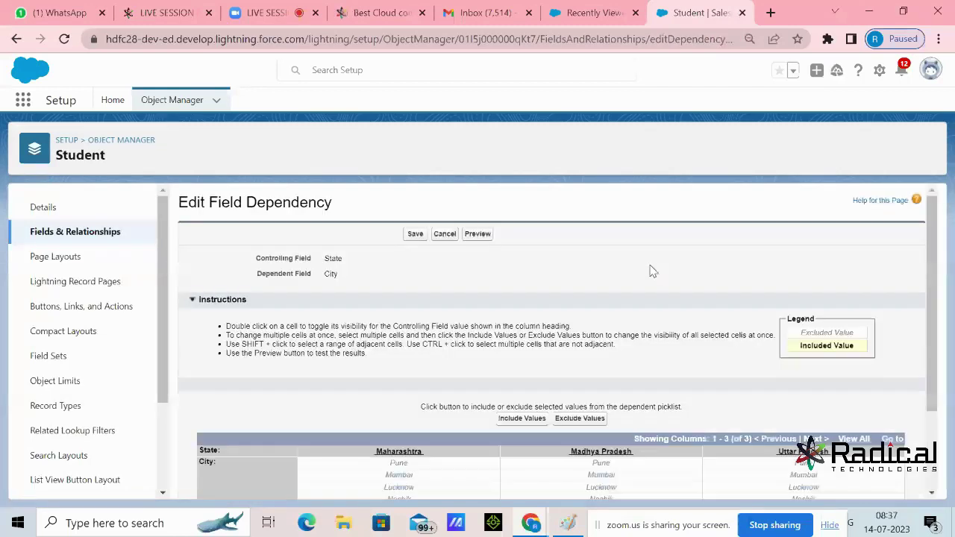
Include Pune, Mumbai, Nashik (Maharashtra), Bhopal, Indore (Madhya Pradesh), Lucknow (Uttar Pradesh) and save
{"action": "scroll", "coordinate": [652, 267], "scroll_direction": "down", "scroll_amount": 3}
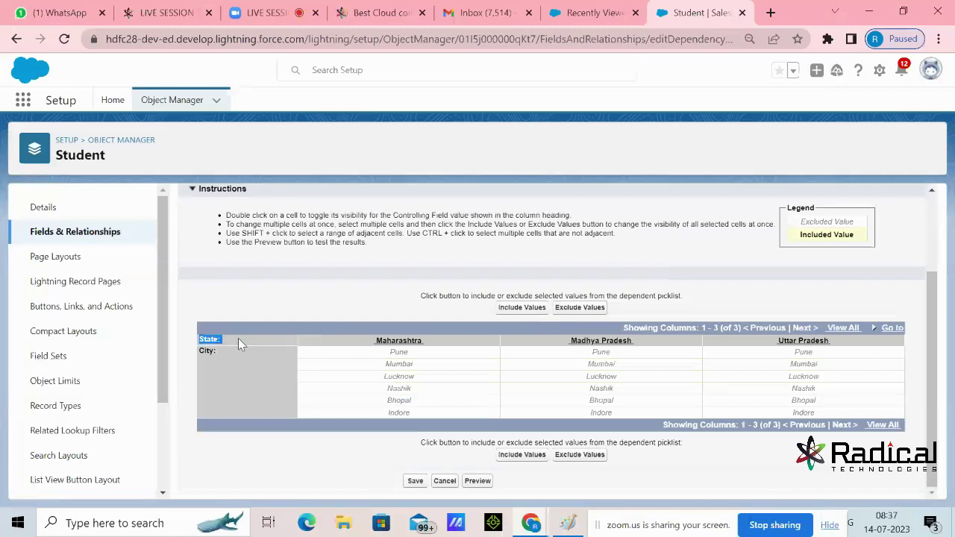
{"action": "left_click", "coordinate": [424, 343]}
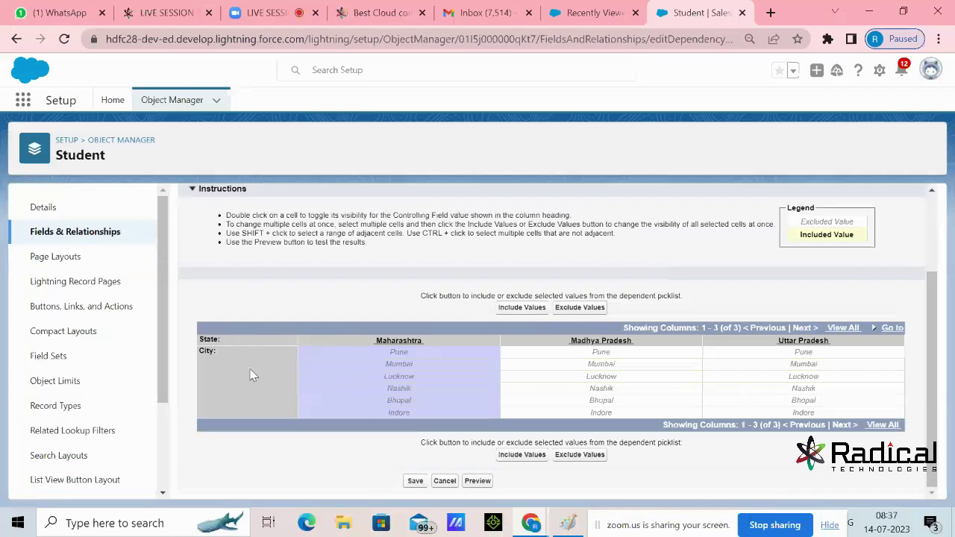
{"action": "left_click", "coordinate": [528, 400]}
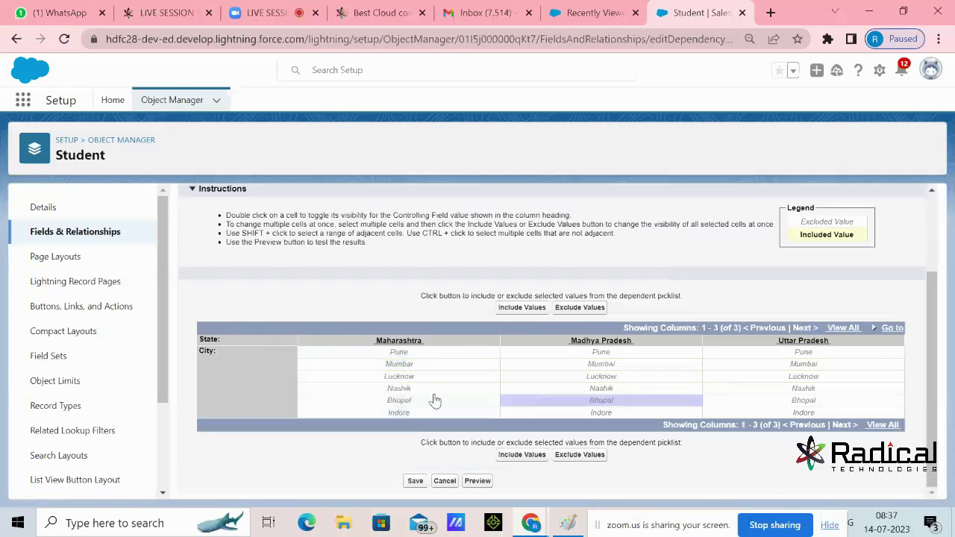
{"action": "left_click", "coordinate": [411, 355]}
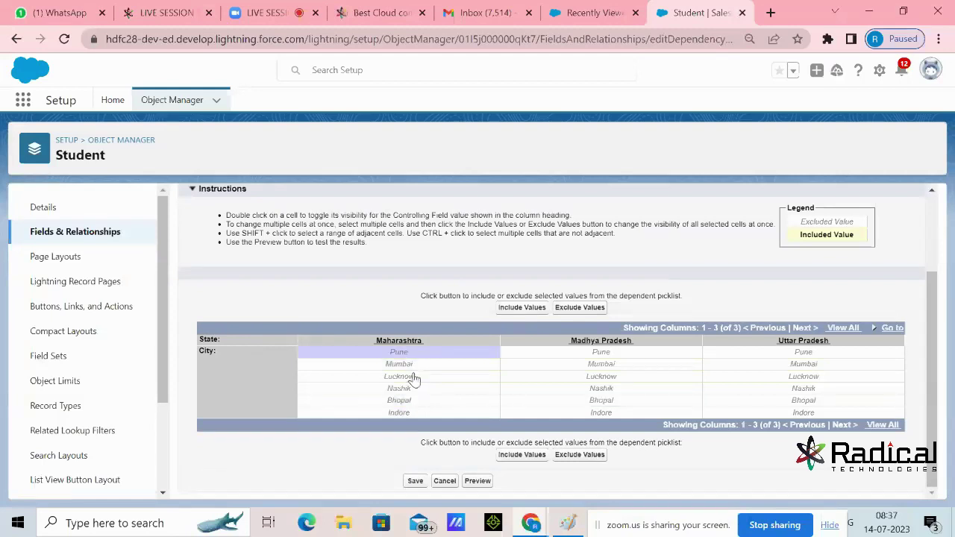
{"action": "left_click", "coordinate": [409, 366], "text": "ctrl"}
{"action": "left_click", "coordinate": [405, 388], "text": "ctrl"}
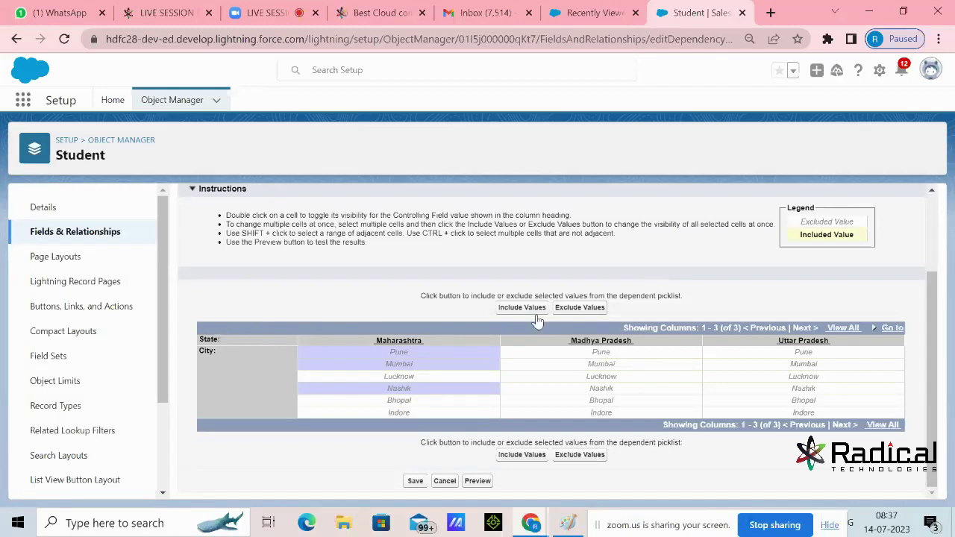
{"action": "left_click", "coordinate": [571, 401]}
{"action": "left_click", "coordinate": [569, 415], "text": "ctrl"}
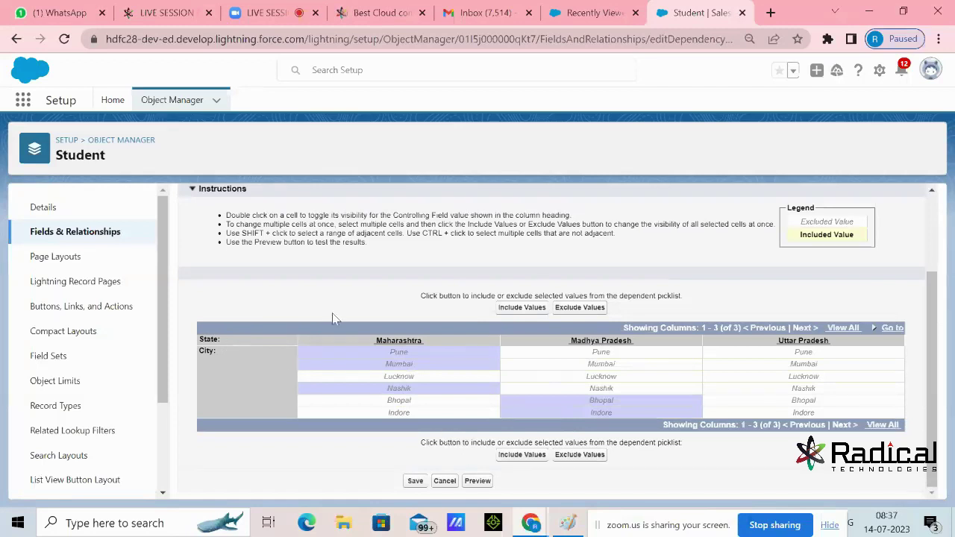
{"action": "left_click", "coordinate": [779, 378], "text": "ctrl"}
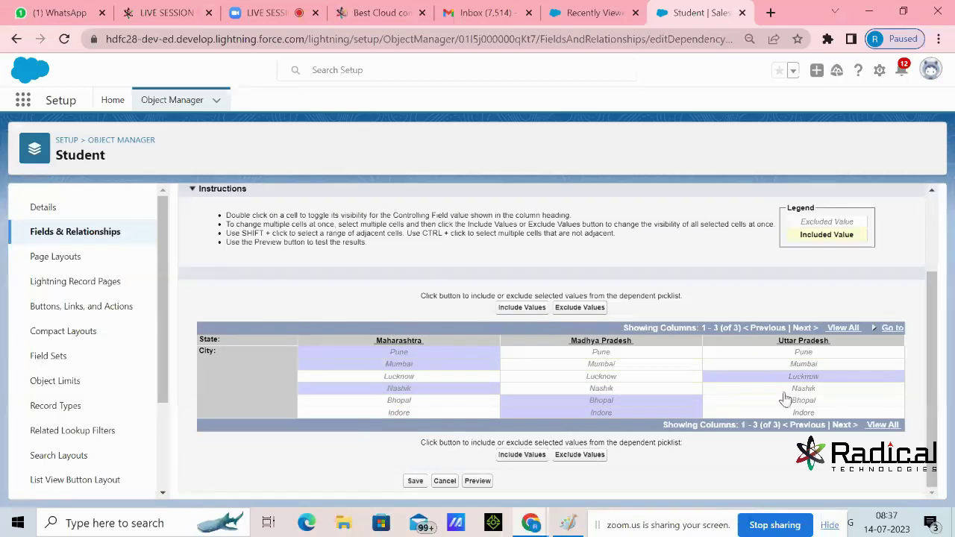
{"action": "left_click", "coordinate": [521, 457]}
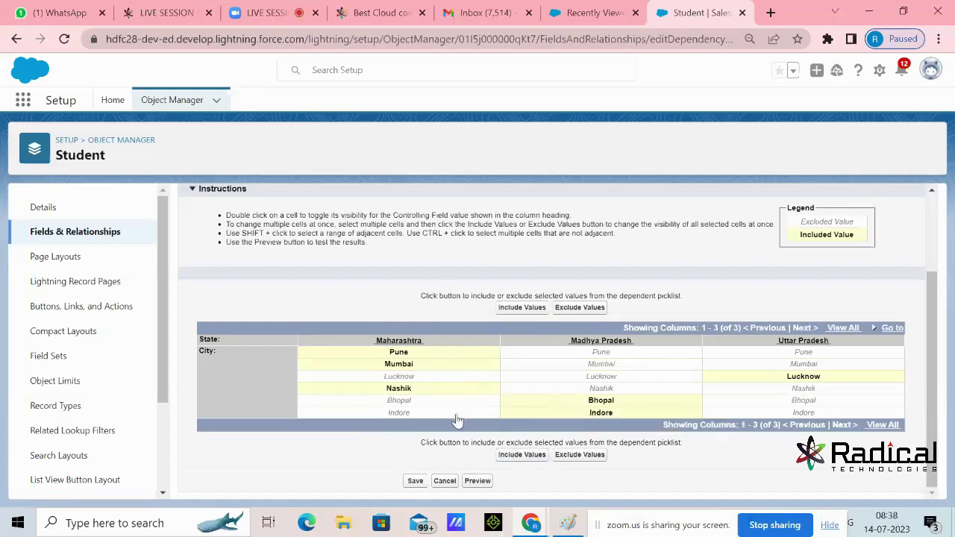
{"action": "left_click", "coordinate": [415, 481]}
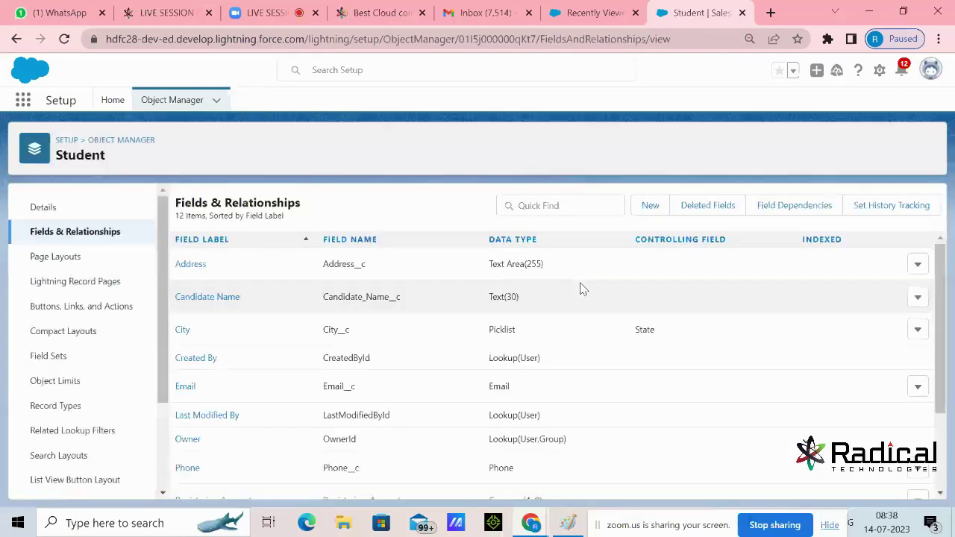
Reload the Recently Viewed Students browser tab and start a new Student record
{"action": "left_click", "coordinate": [578, 22]}
{"action": "left_click", "coordinate": [65, 39]}
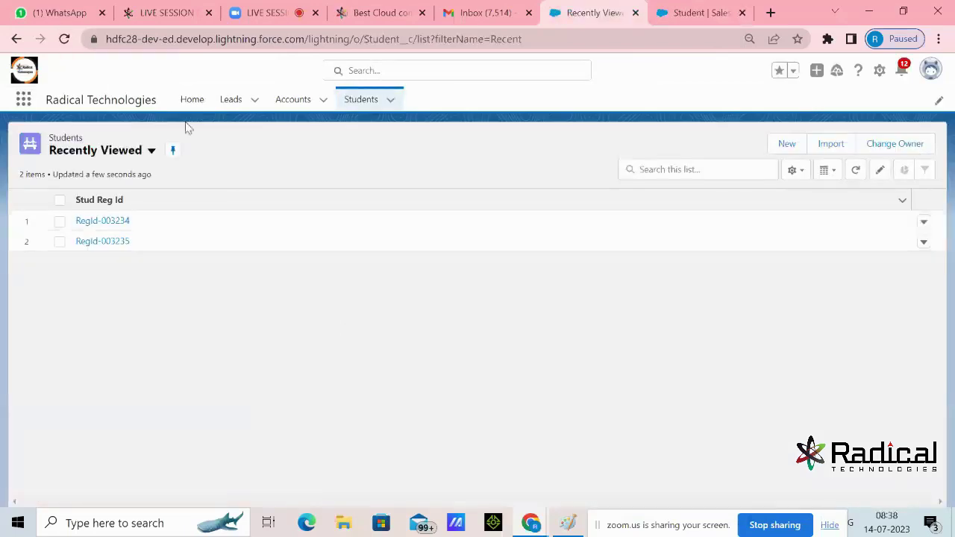
{"action": "left_click", "coordinate": [64, 39]}
{"action": "left_click", "coordinate": [787, 144]}
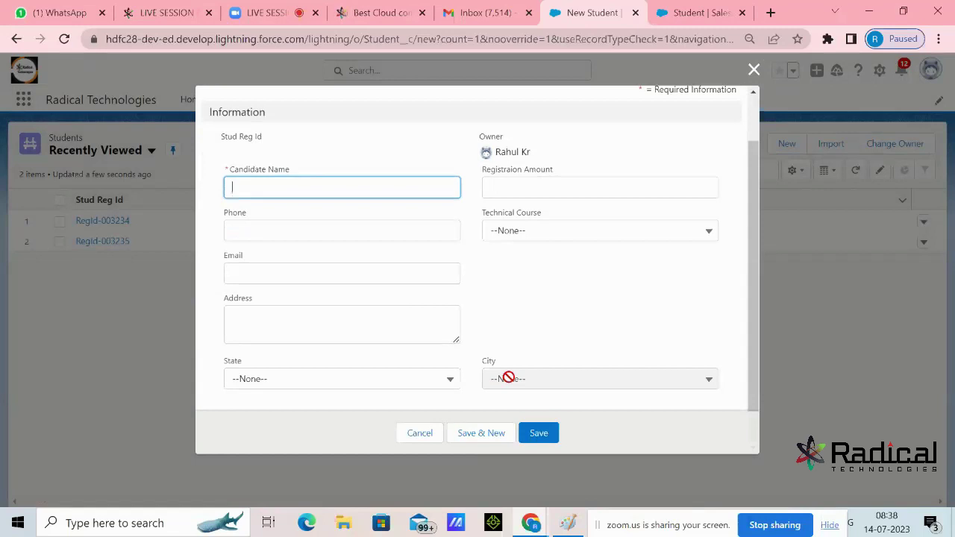
Set State to Maharashtra and check which City options it offers
{"action": "left_click", "coordinate": [376, 383]}
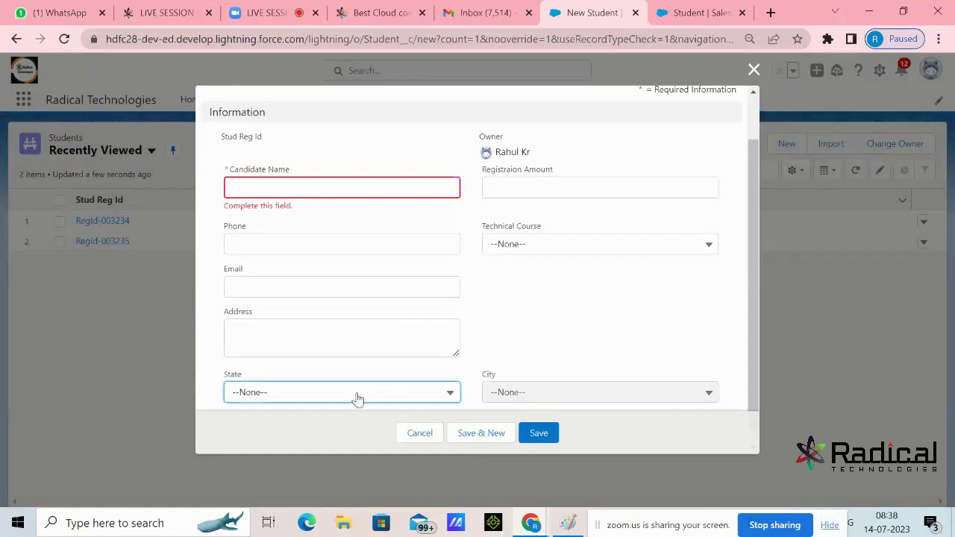
{"action": "left_click", "coordinate": [356, 396]}
{"action": "left_click", "coordinate": [273, 442]}
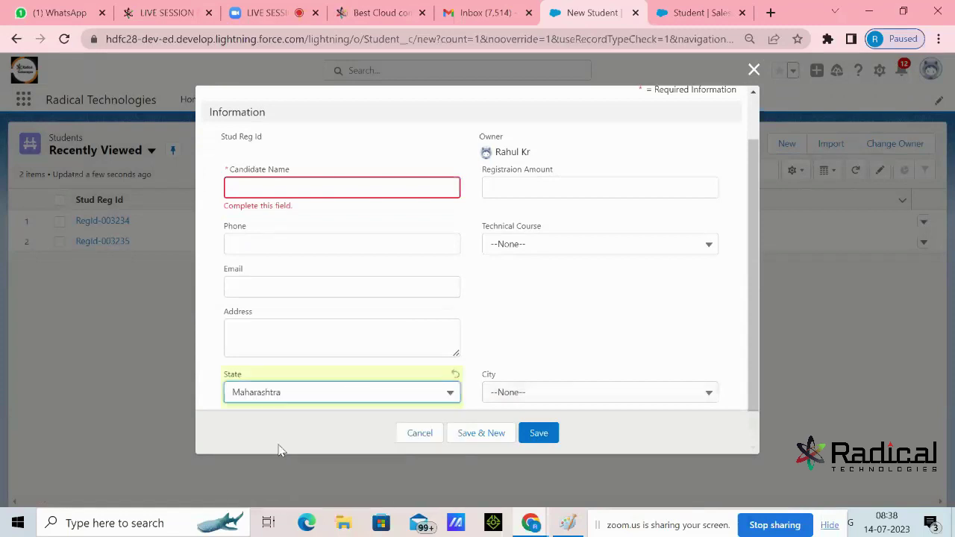
{"action": "scroll", "coordinate": [562, 318], "scroll_direction": "down", "scroll_amount": 1}
{"action": "left_click", "coordinate": [515, 385]}
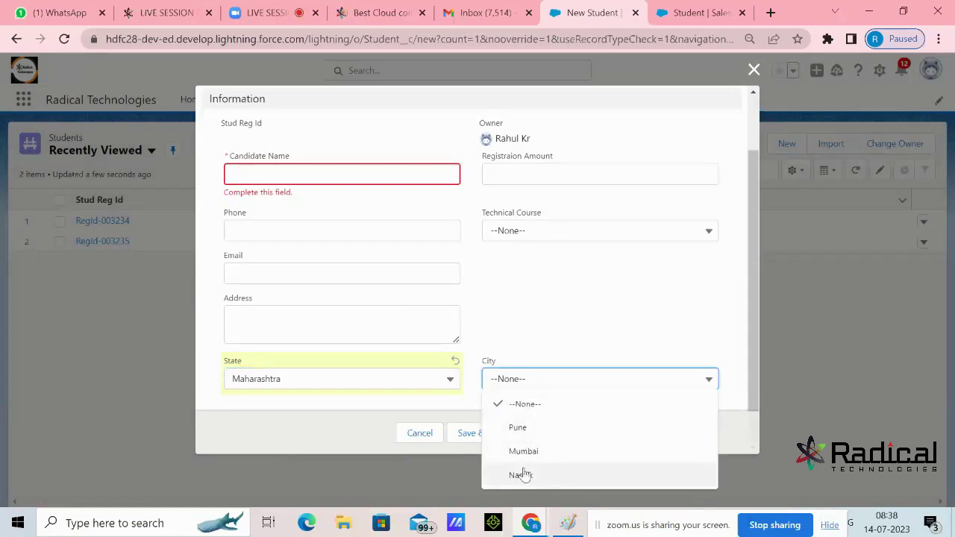
Switch State to Madhya Pradesh, then Uttar Pradesh, checking each one's cities and leaving City empty
{"action": "left_click", "coordinate": [415, 384]}
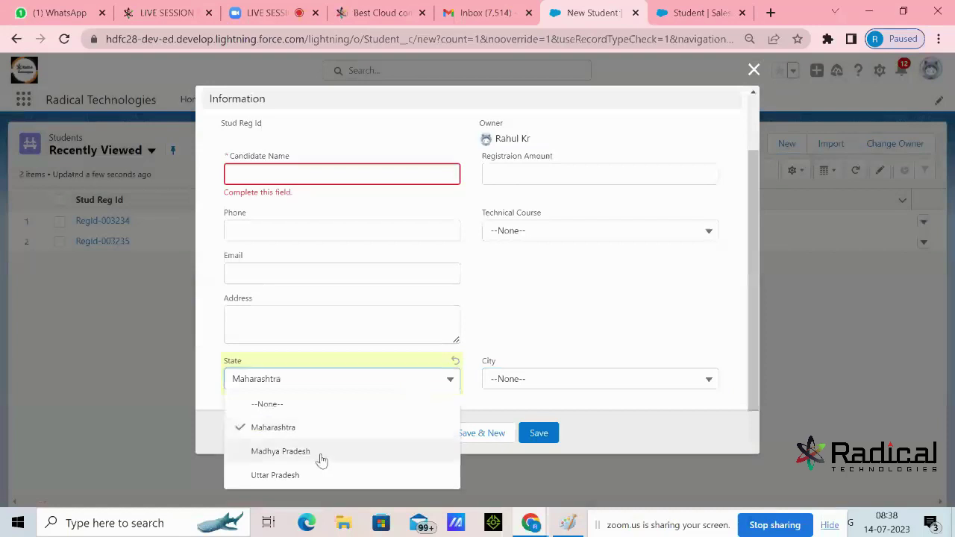
{"action": "left_click", "coordinate": [321, 458]}
{"action": "left_click", "coordinate": [557, 385]}
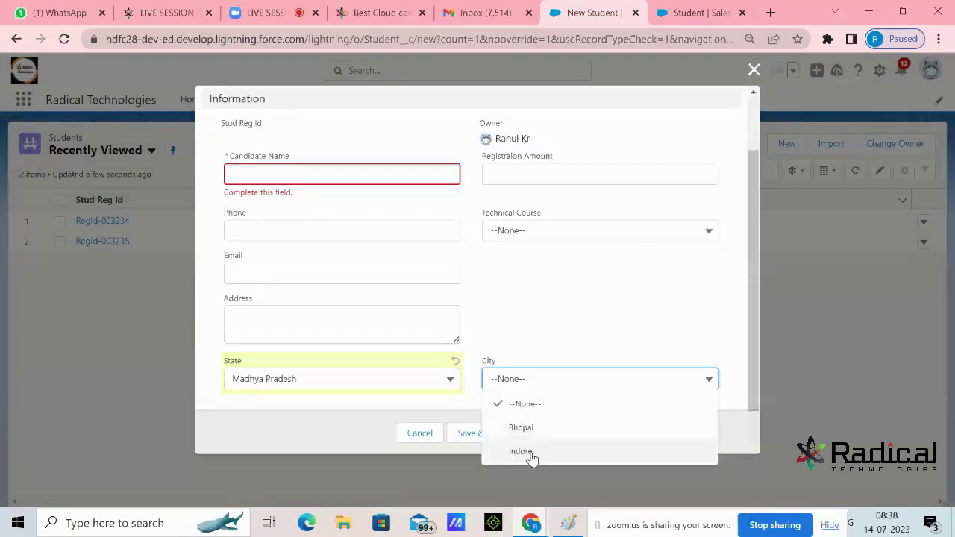
{"action": "left_click", "coordinate": [418, 386]}
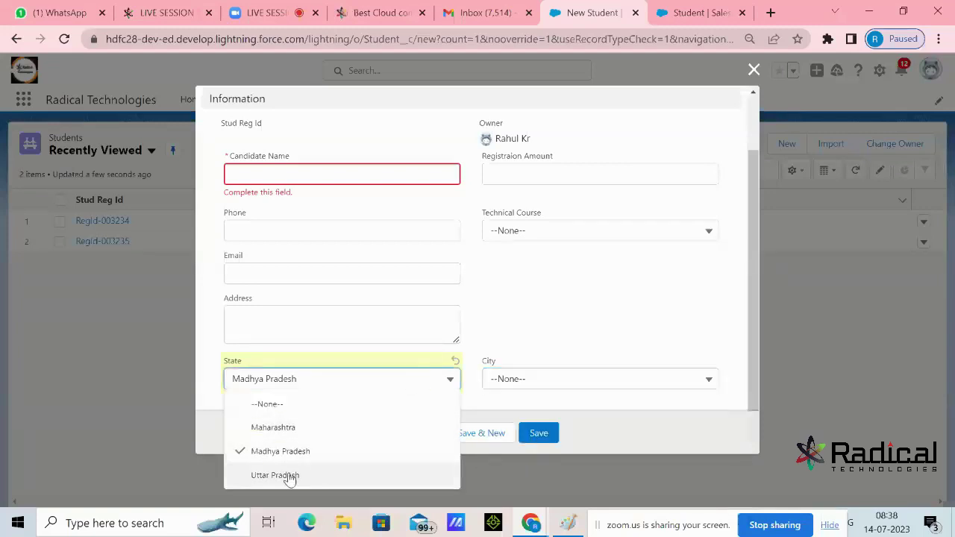
{"action": "left_click", "coordinate": [290, 476]}
{"action": "left_click", "coordinate": [539, 384]}
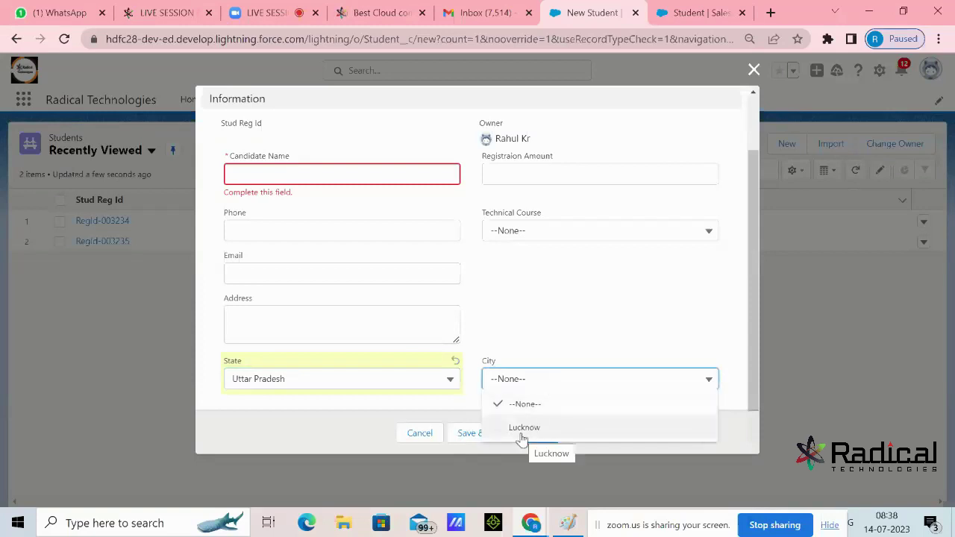
{"action": "left_click", "coordinate": [580, 322]}
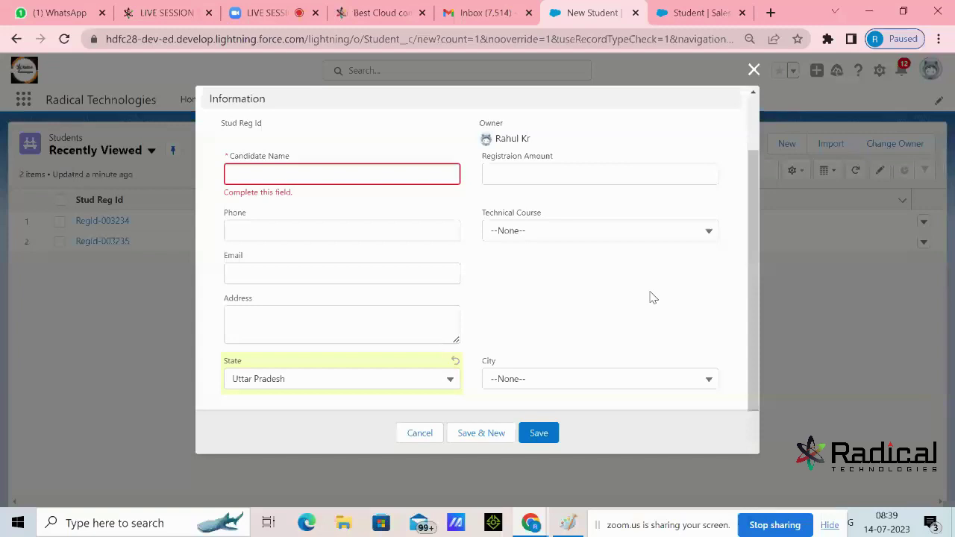
{"action": "left_click", "coordinate": [660, 240]}
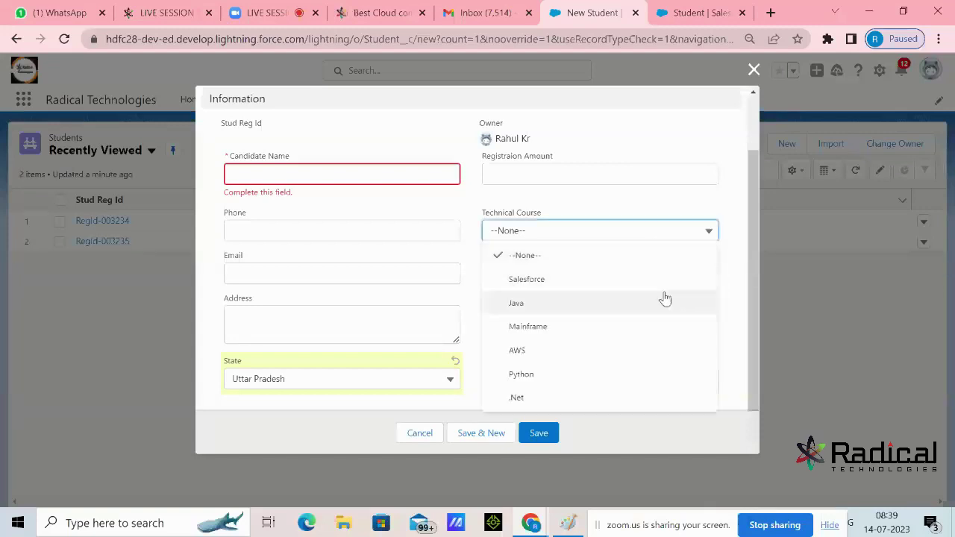
{"action": "left_click", "coordinate": [744, 309]}
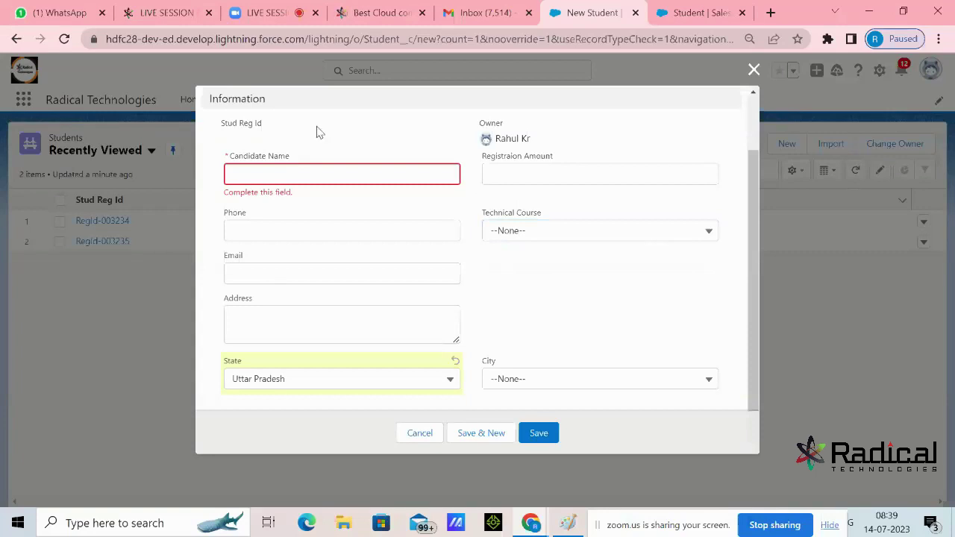
{"action": "left_click", "coordinate": [278, 21]}
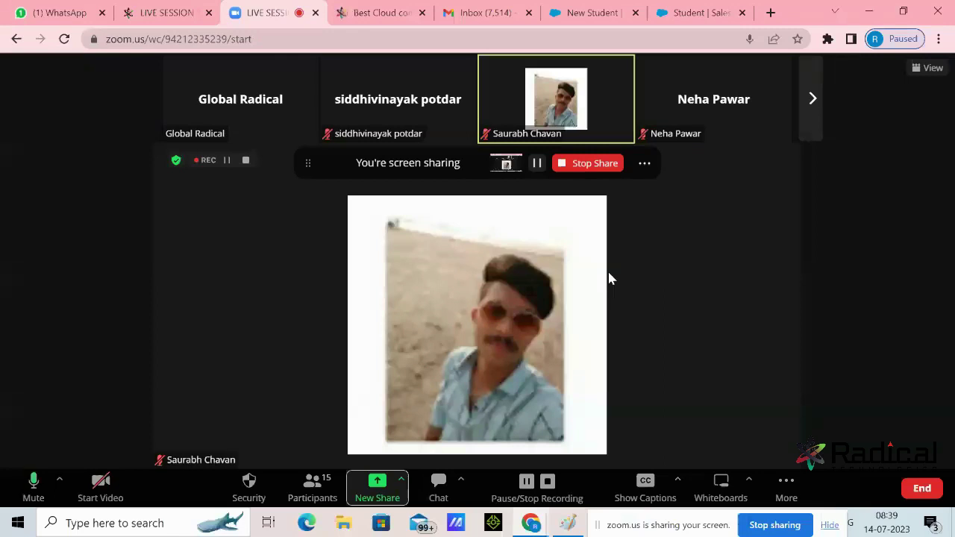
{"action": "left_click", "coordinate": [572, 522]}
{"action": "left_click", "coordinate": [867, 8]}
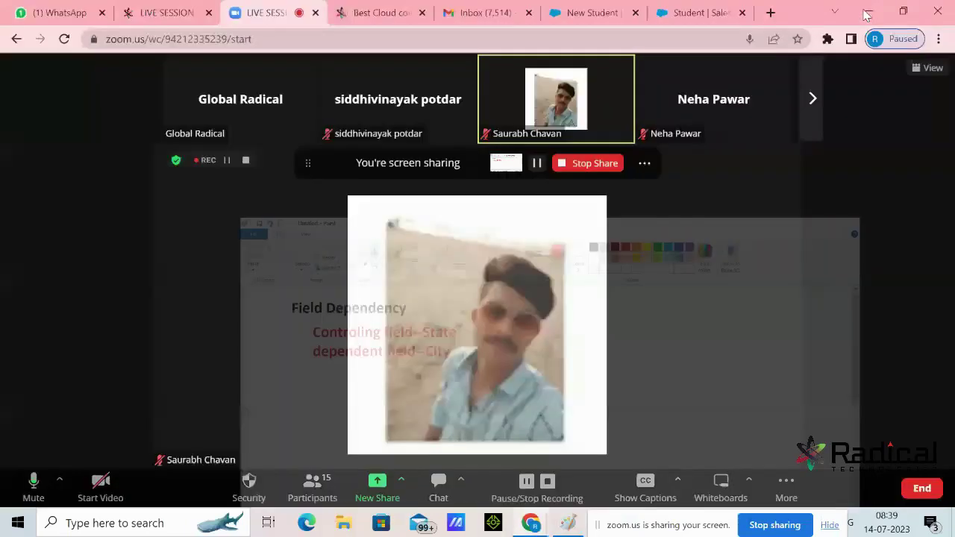
{"action": "left_click", "coordinate": [585, 14]}
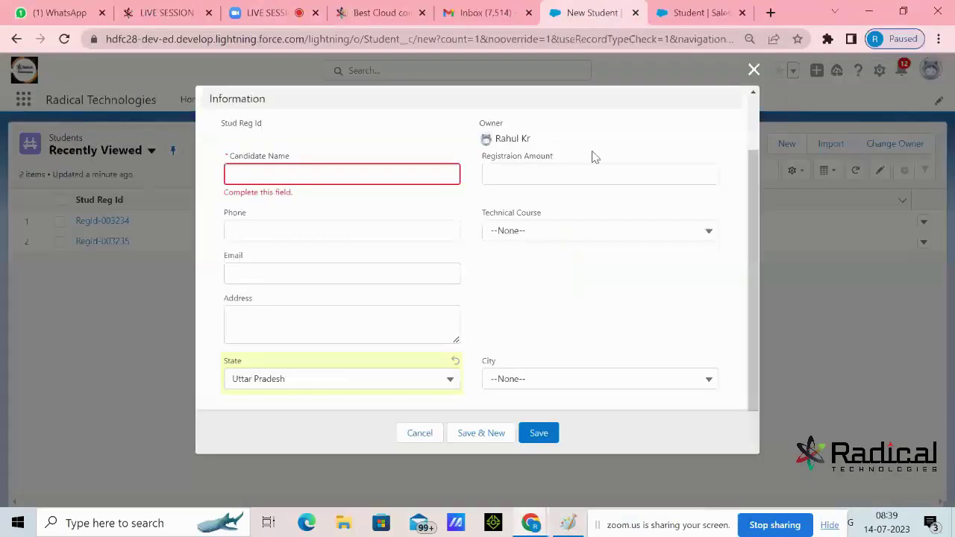
Discard the form, start a fresh New Student record, and set Technical Course to Salesforce, then Java
{"action": "left_click", "coordinate": [754, 71]}
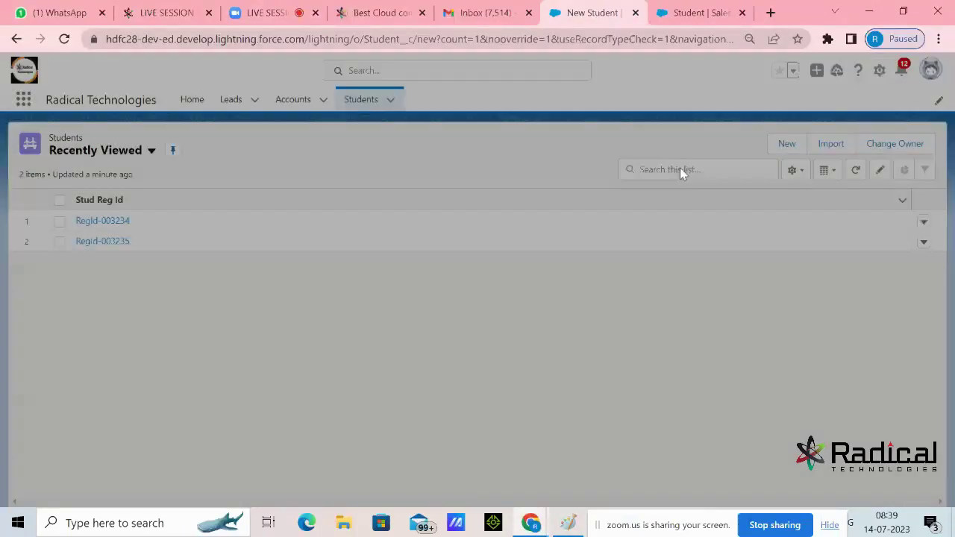
{"action": "left_click", "coordinate": [785, 143]}
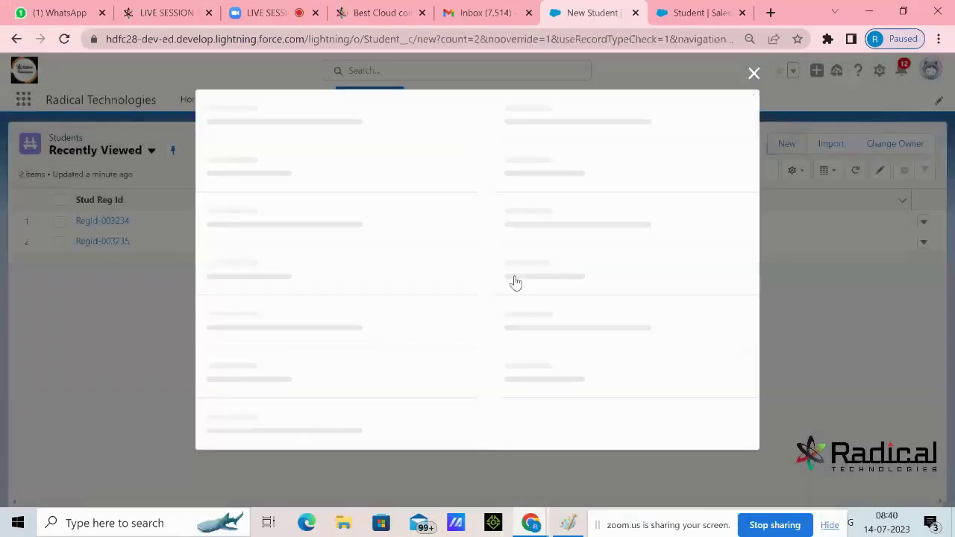
{"action": "left_click", "coordinate": [532, 287]}
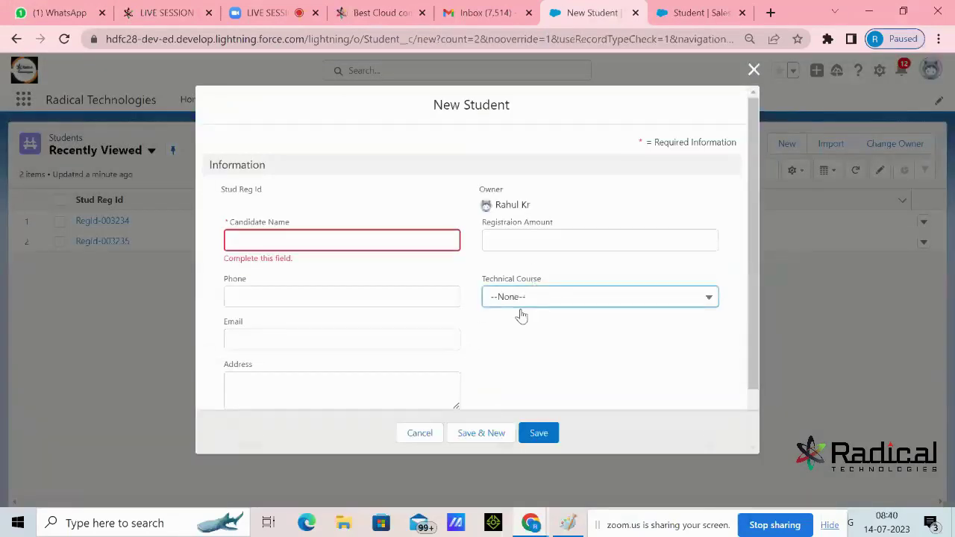
{"action": "left_click", "coordinate": [529, 299]}
{"action": "left_click", "coordinate": [529, 351]}
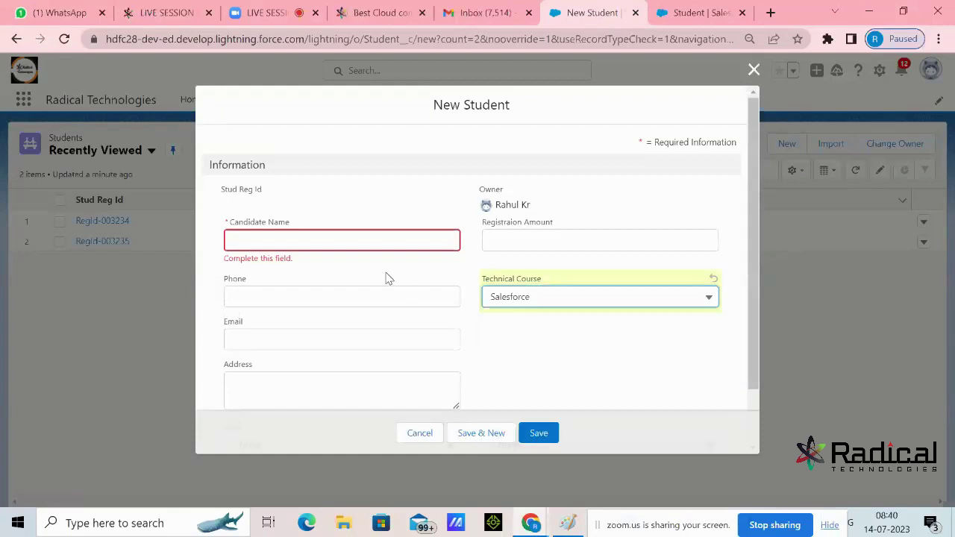
{"action": "left_click", "coordinate": [362, 243]}
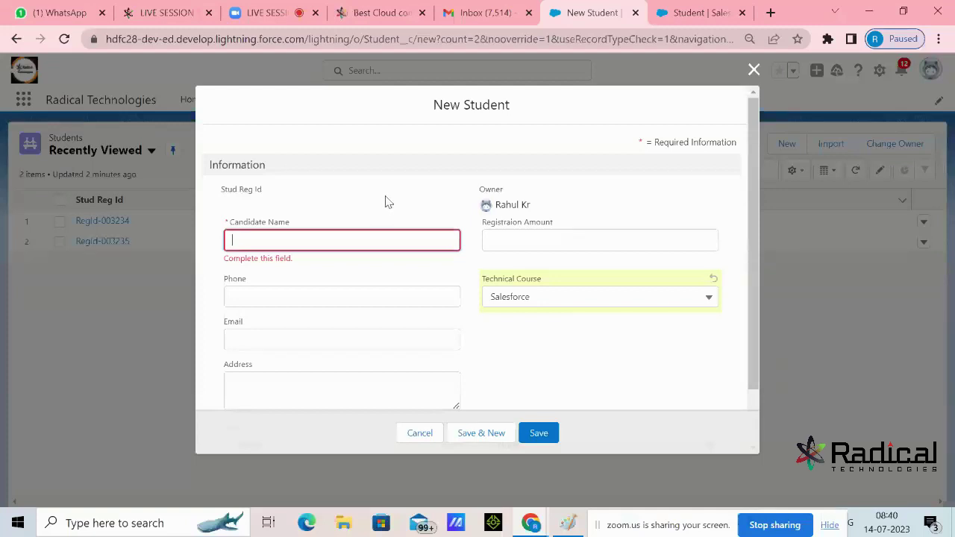
{"action": "left_click", "coordinate": [505, 299]}
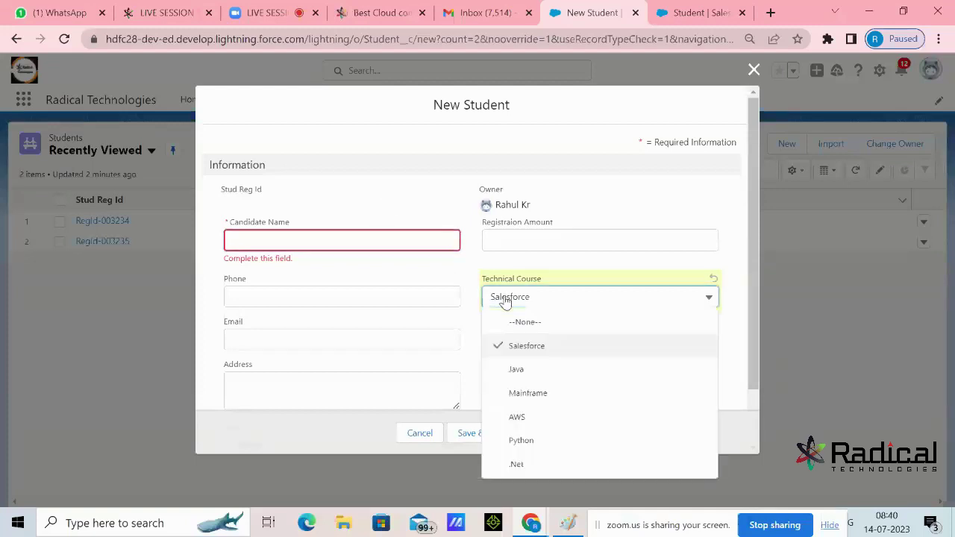
{"action": "left_click", "coordinate": [516, 370]}
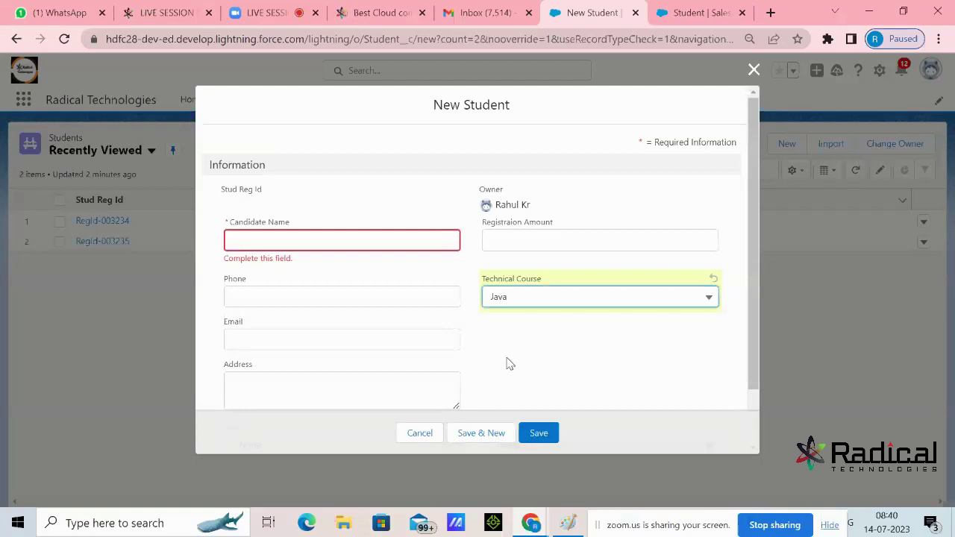
Try Mainframe and AWS as Technical Course, finally settling on Python
{"action": "left_click", "coordinate": [575, 299]}
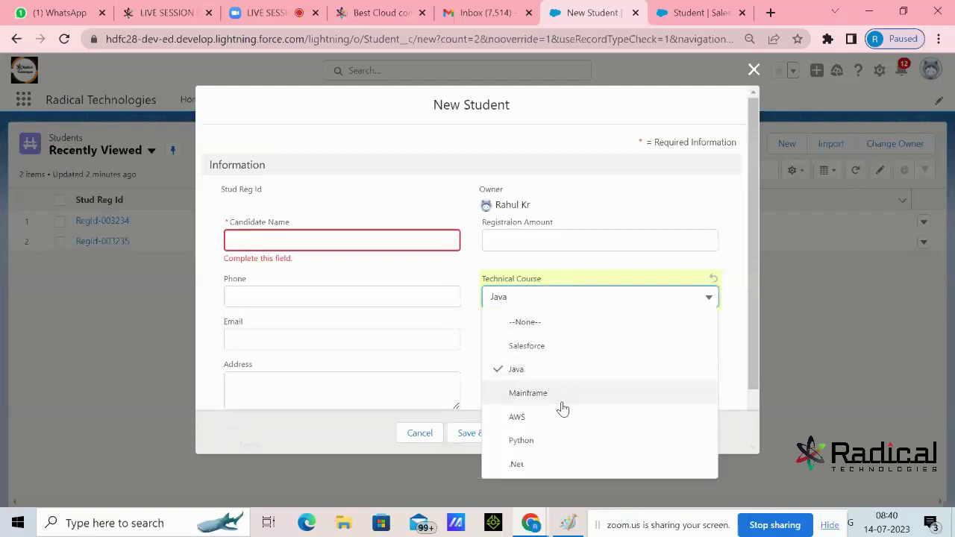
{"action": "left_click", "coordinate": [560, 396]}
{"action": "left_click", "coordinate": [593, 300]}
{"action": "left_click", "coordinate": [559, 418]}
{"action": "left_click", "coordinate": [566, 305]}
{"action": "left_click", "coordinate": [552, 437]}
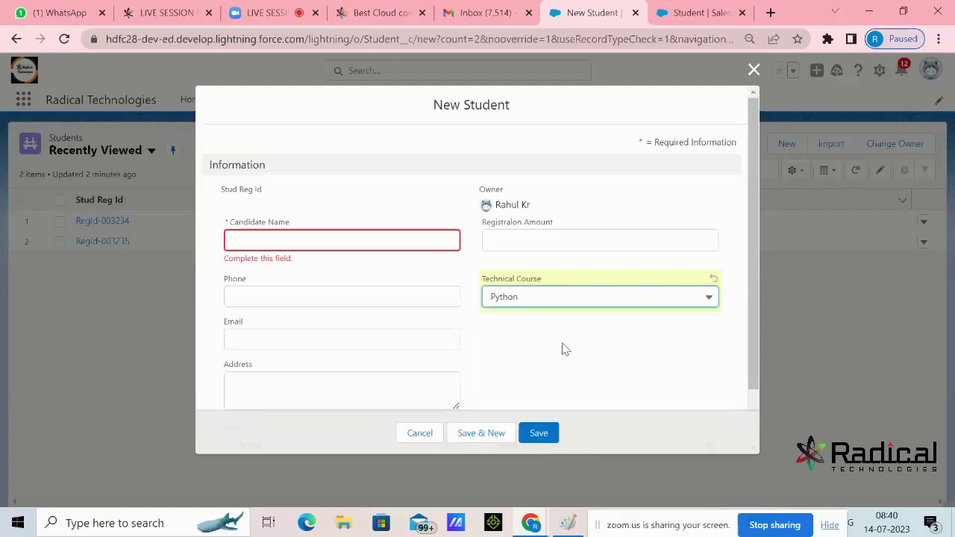
{"action": "scroll", "coordinate": [566, 349], "scroll_direction": "down", "scroll_amount": 1}
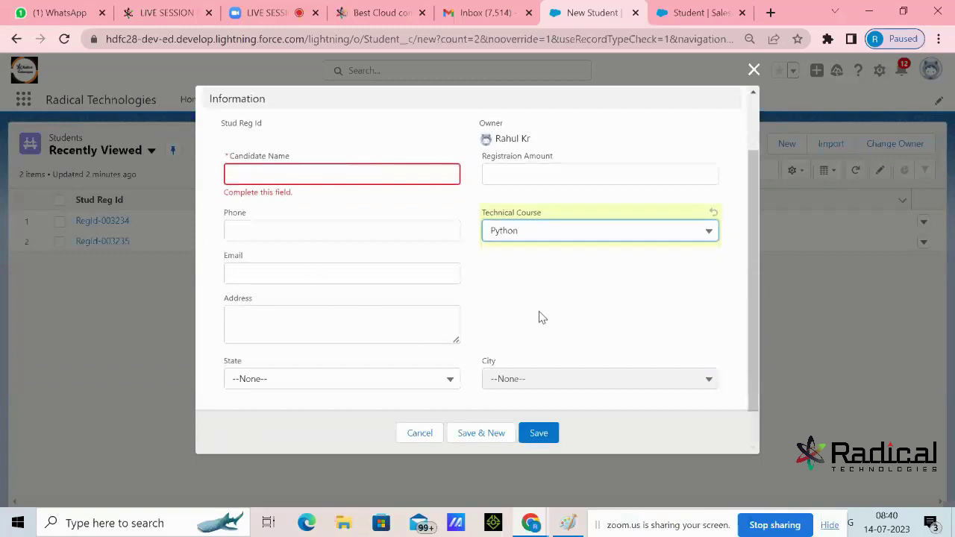
Close the New Student dialog with its X, discarding the unsaved record
{"action": "left_click", "coordinate": [753, 69]}
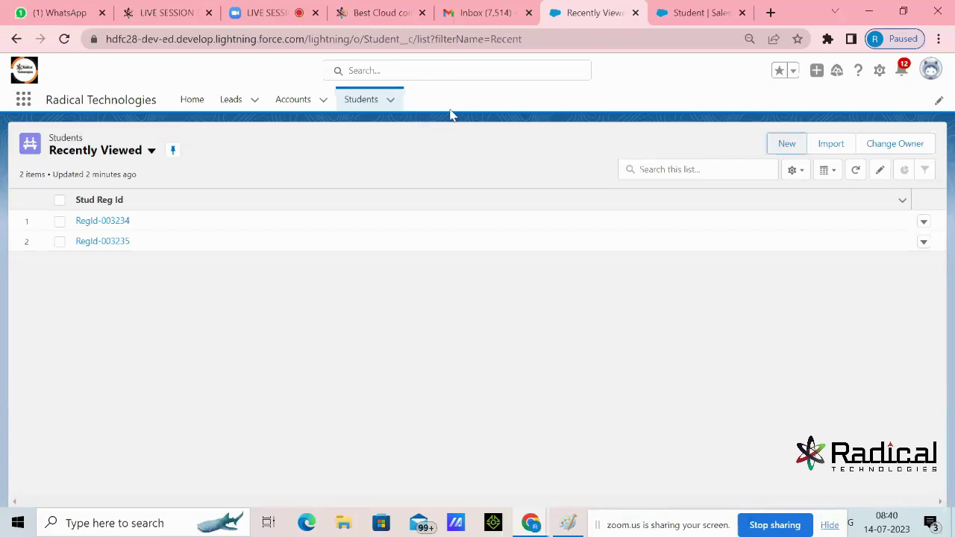
Switch between the Student setup and Recently Viewed students browser tabs, ending on the students list
{"action": "left_click", "coordinate": [687, 9]}
{"action": "left_click", "coordinate": [600, 12]}
{"action": "left_click", "coordinate": [692, 14]}
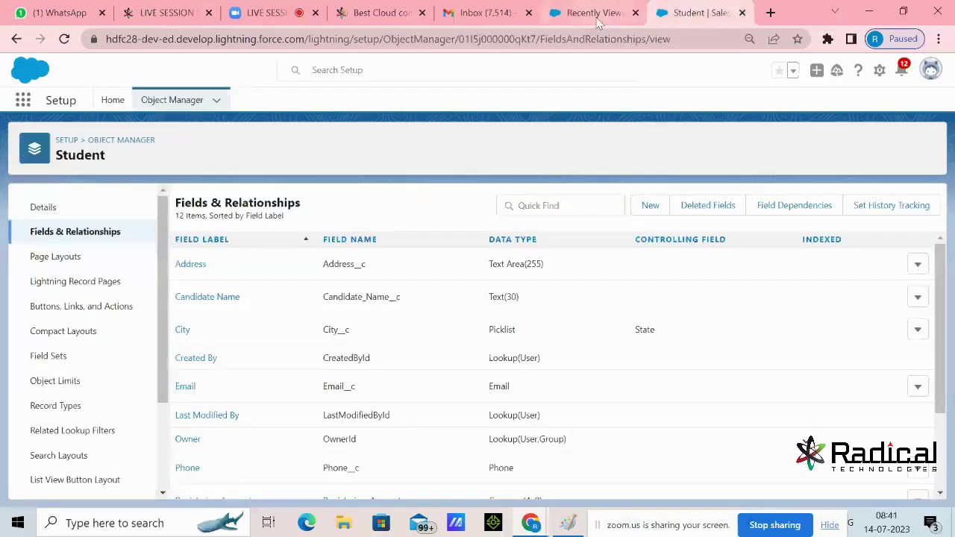
{"action": "left_click", "coordinate": [598, 16]}
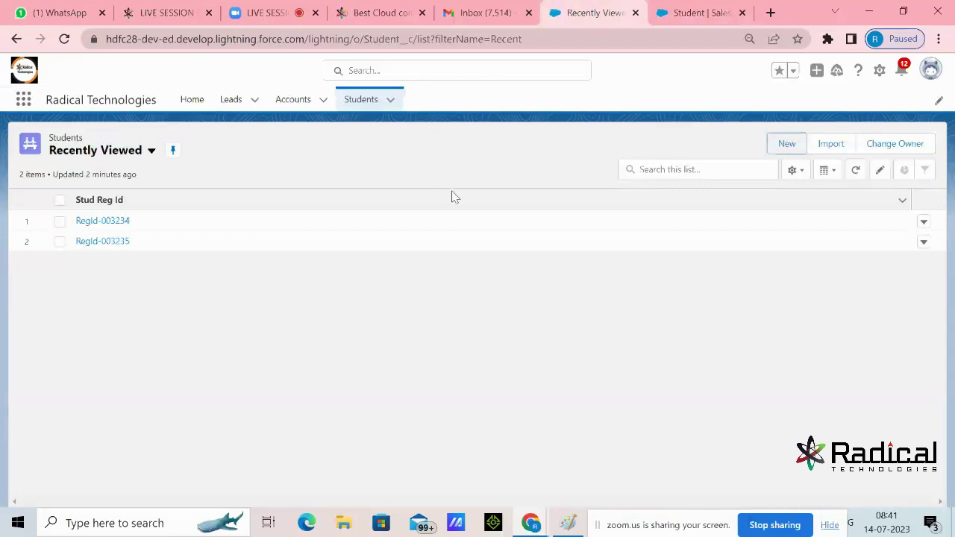
Go to Setup's Object Manager and choose Create > Custom Object
{"action": "left_click", "coordinate": [880, 71]}
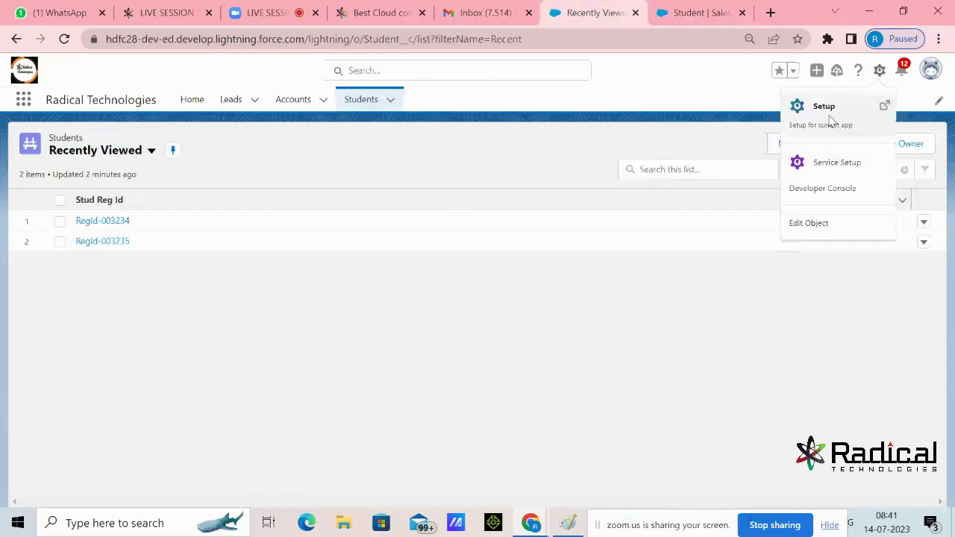
{"action": "left_click", "coordinate": [829, 120]}
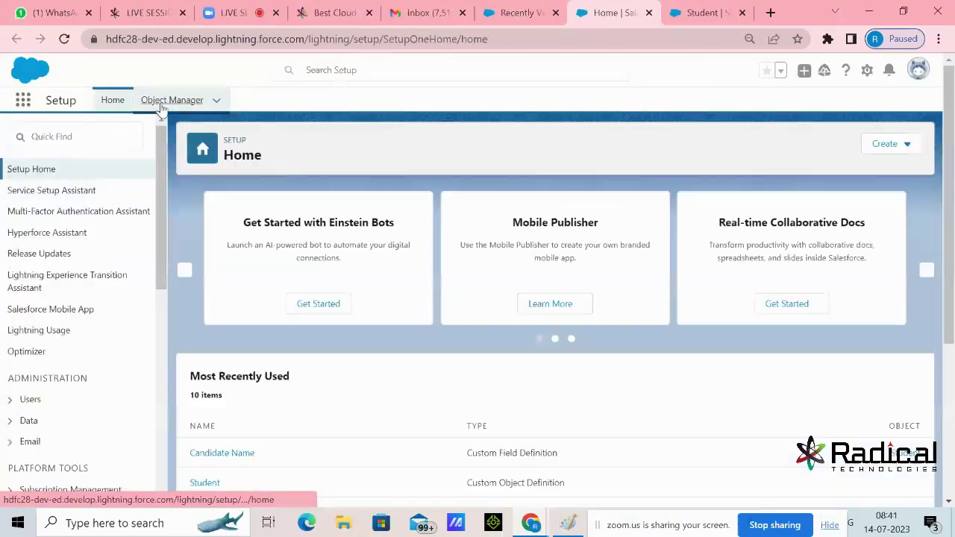
{"action": "left_click", "coordinate": [164, 101]}
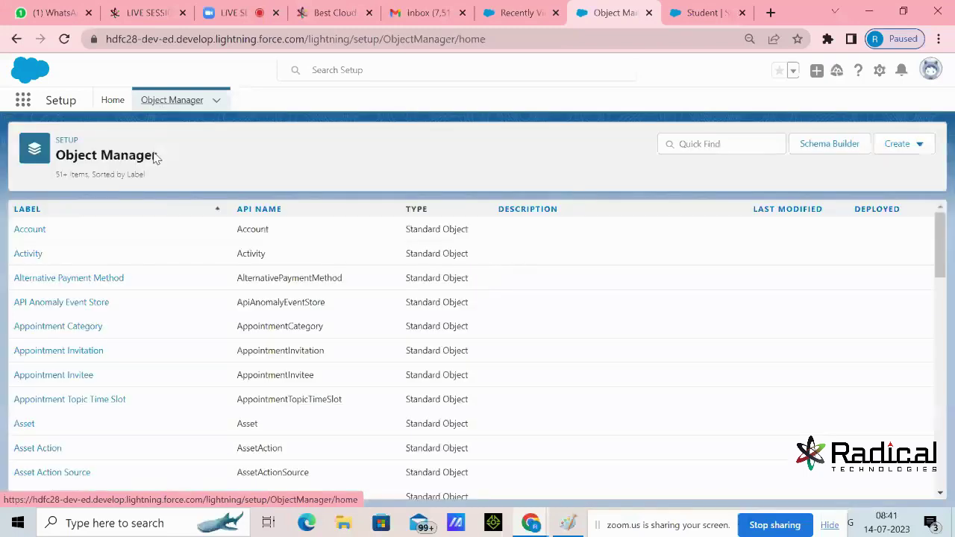
{"action": "left_click", "coordinate": [912, 144]}
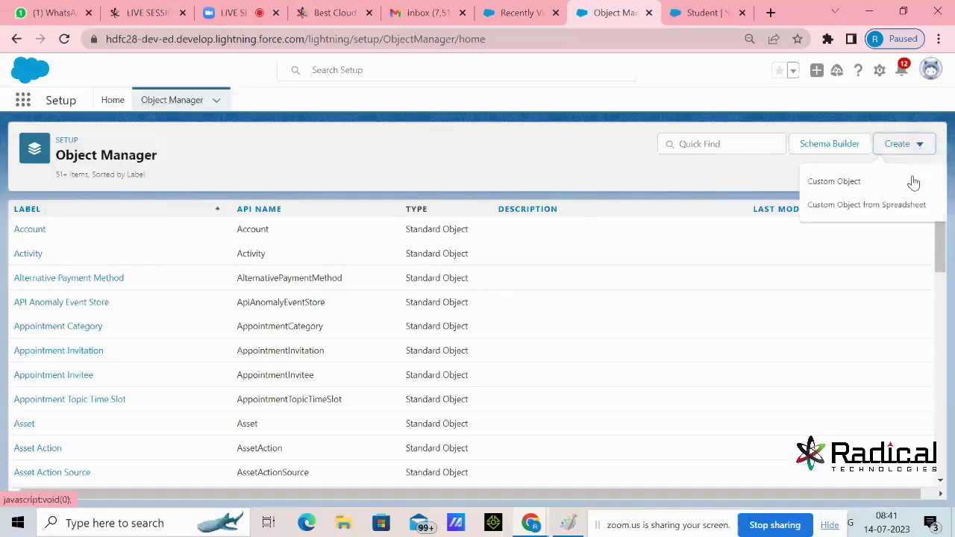
{"action": "left_click", "coordinate": [830, 184]}
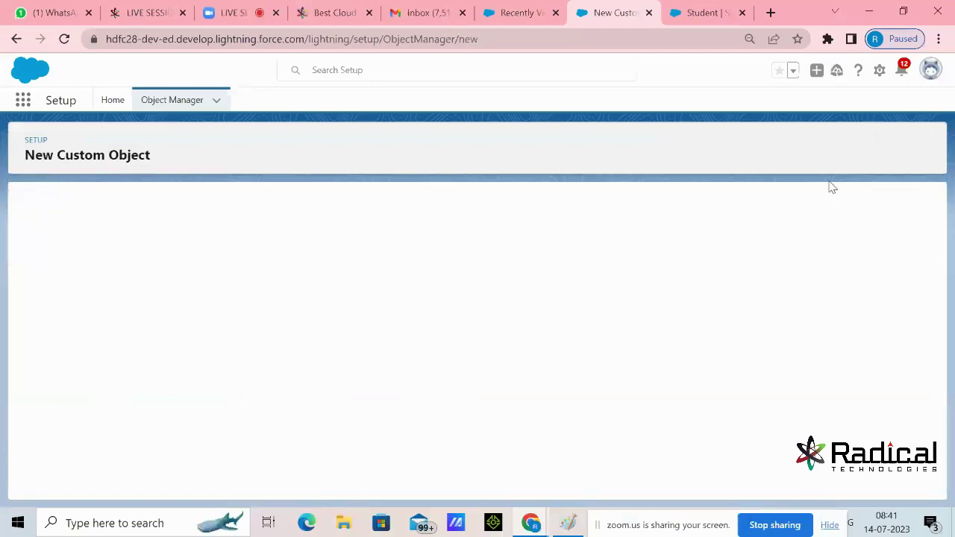
Enter the object label Trainer and the plural label Trainers
{"action": "type", "text": "Trainer"}
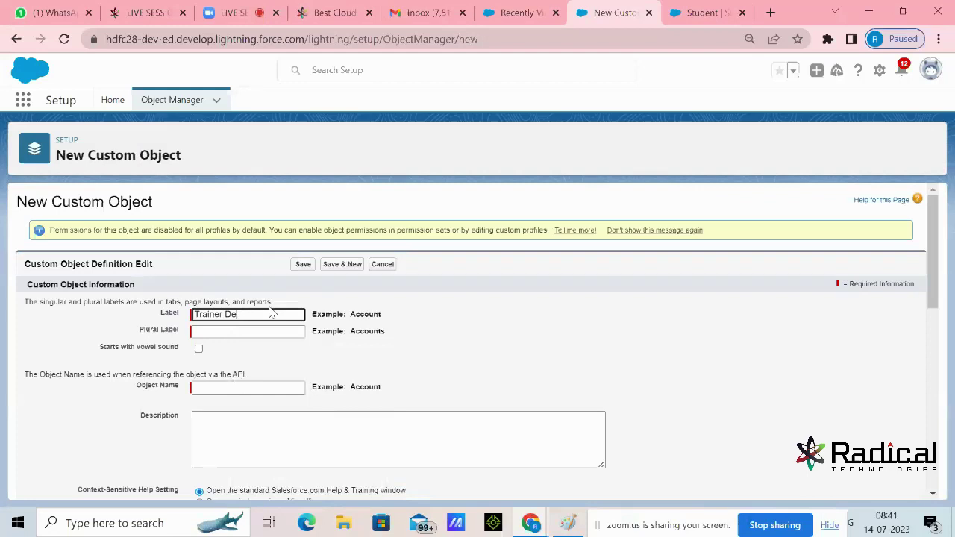
{"action": "left_click", "coordinate": [301, 329]}
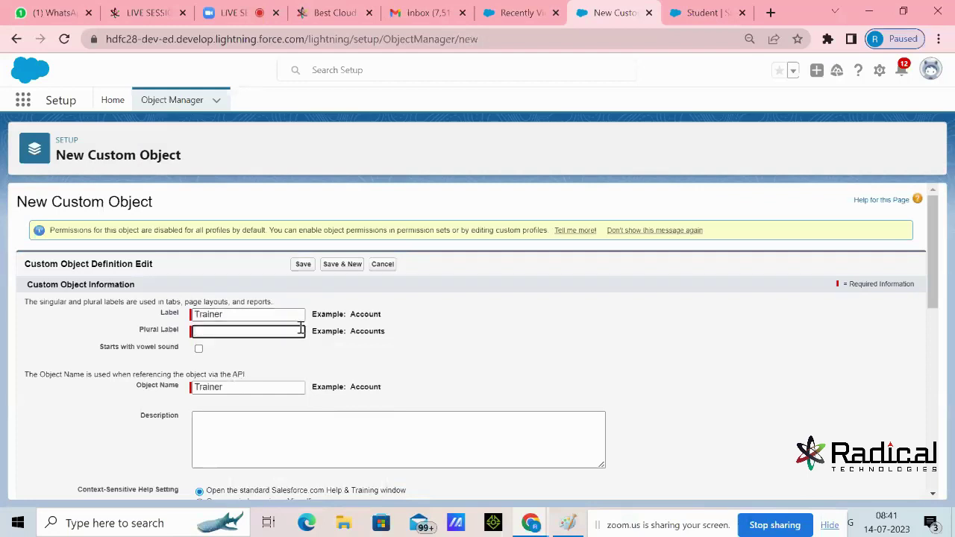
{"action": "left_click", "coordinate": [258, 320]}
{"action": "key", "text": "ctrl+a"}
{"action": "key", "text": "ctrl+c"}
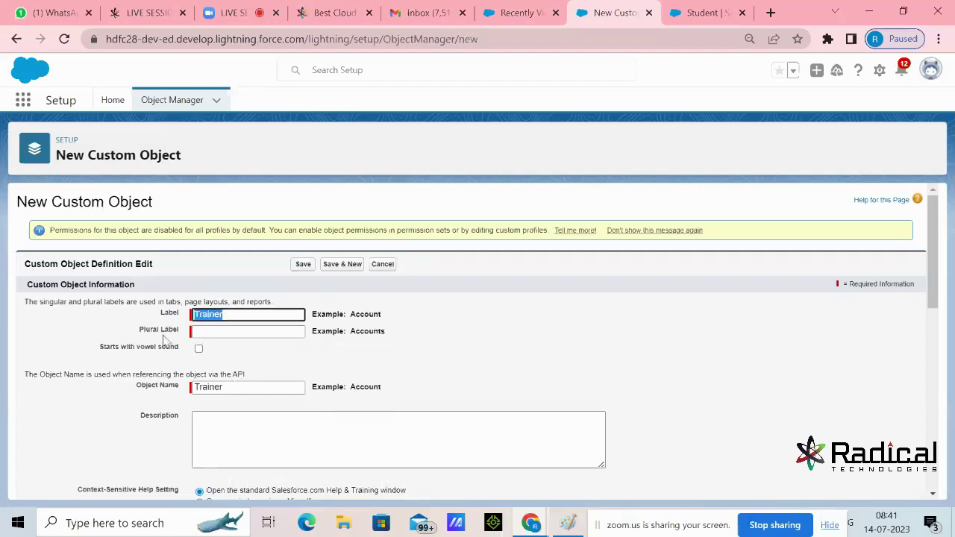
{"action": "left_click", "coordinate": [236, 335]}
{"action": "key", "text": "ctrl+v"}
{"action": "type", "text": "s"}
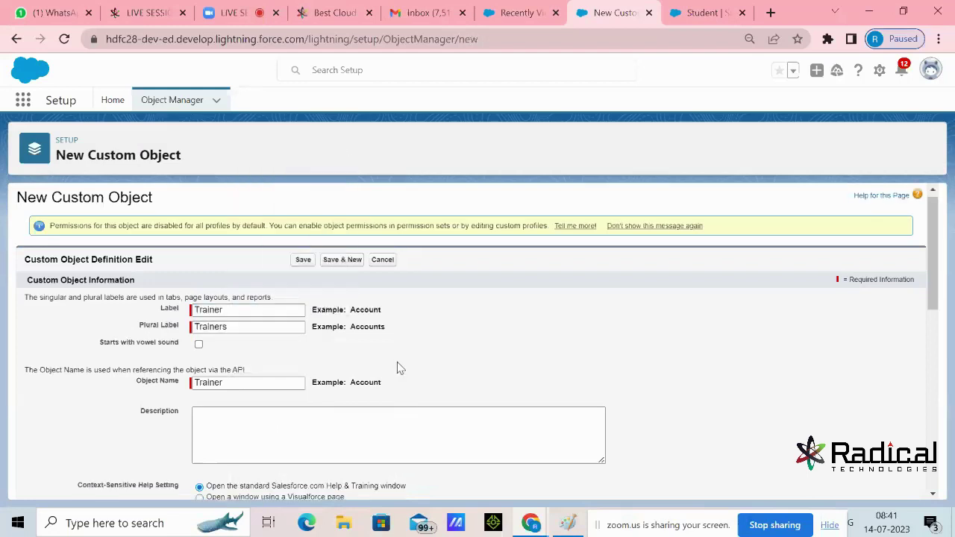
{"action": "scroll", "coordinate": [396, 366], "scroll_direction": "down", "scroll_amount": 4}
{"action": "left_click_drag", "start_coordinate": [262, 282], "coordinate": [167, 298]}
{"action": "left_click", "coordinate": [137, 333]}
Enable reports, activities, field history, Chatter, search, notes and attachments, and the tab wizard, then save
{"action": "scroll", "coordinate": [273, 391], "scroll_direction": "down", "scroll_amount": 3}
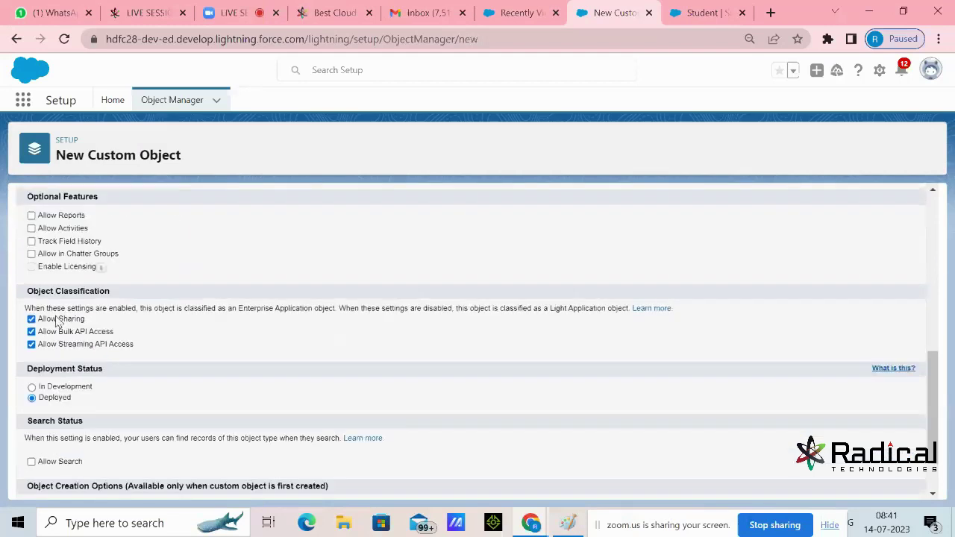
{"action": "left_click", "coordinate": [32, 205]}
{"action": "left_click", "coordinate": [31, 217]}
{"action": "left_click", "coordinate": [31, 230]}
{"action": "left_click", "coordinate": [32, 242]}
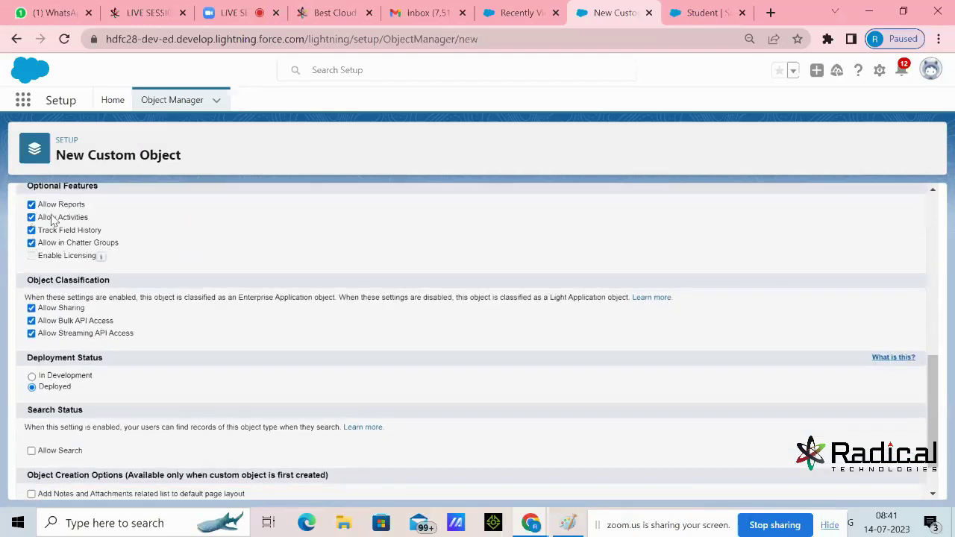
{"action": "scroll", "coordinate": [239, 294], "scroll_direction": "down", "scroll_amount": 2}
{"action": "left_click", "coordinate": [31, 396]}
{"action": "left_click", "coordinate": [31, 439]}
{"action": "left_click", "coordinate": [31, 451]}
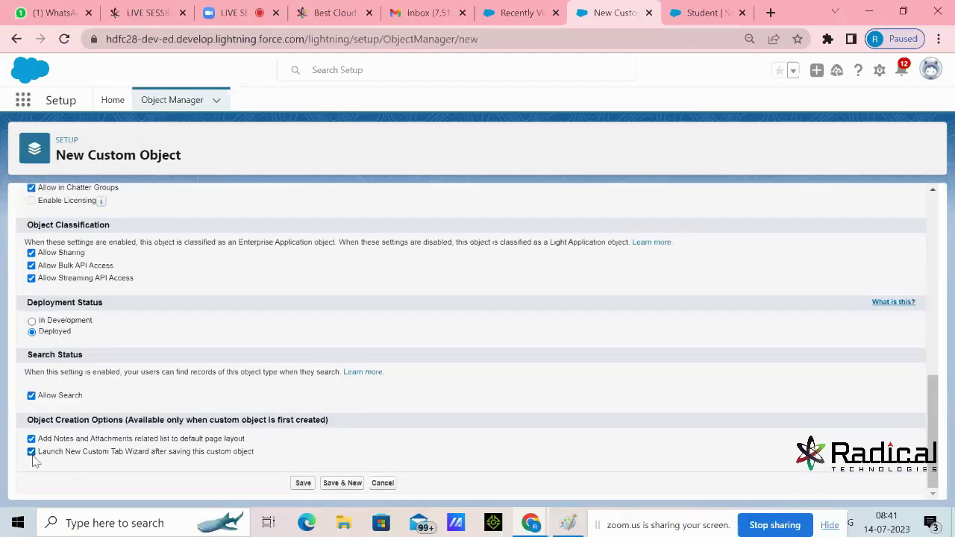
{"action": "left_click", "coordinate": [303, 483]}
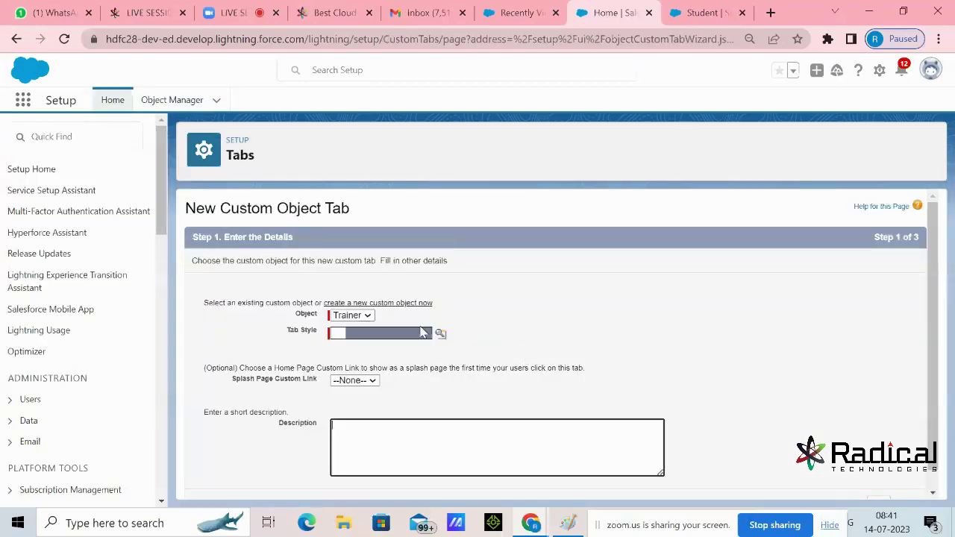
Choose the Caduceus tab style and advance past the profile visibility step
{"action": "left_click", "coordinate": [440, 333]}
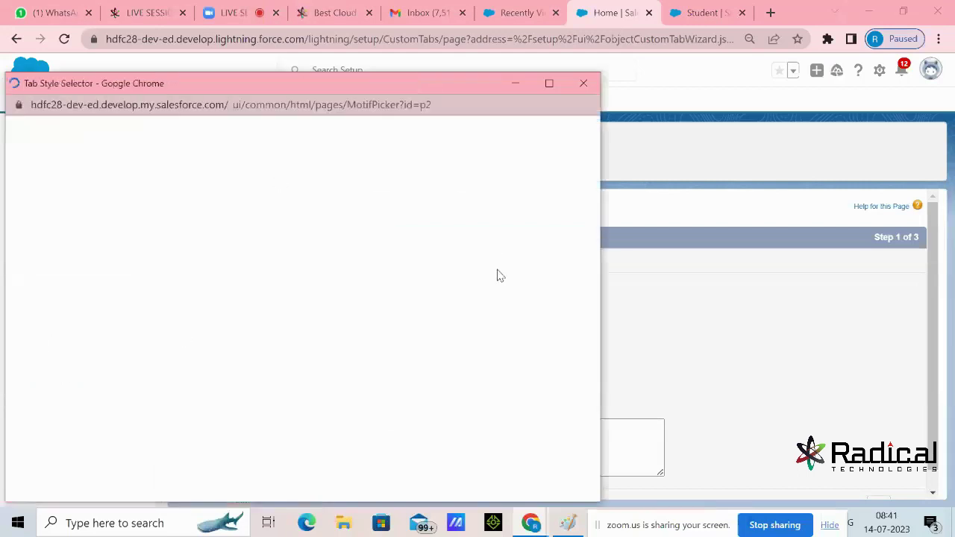
{"action": "left_click", "coordinate": [351, 228]}
{"action": "scroll", "coordinate": [710, 382], "scroll_direction": "down", "scroll_amount": 1}
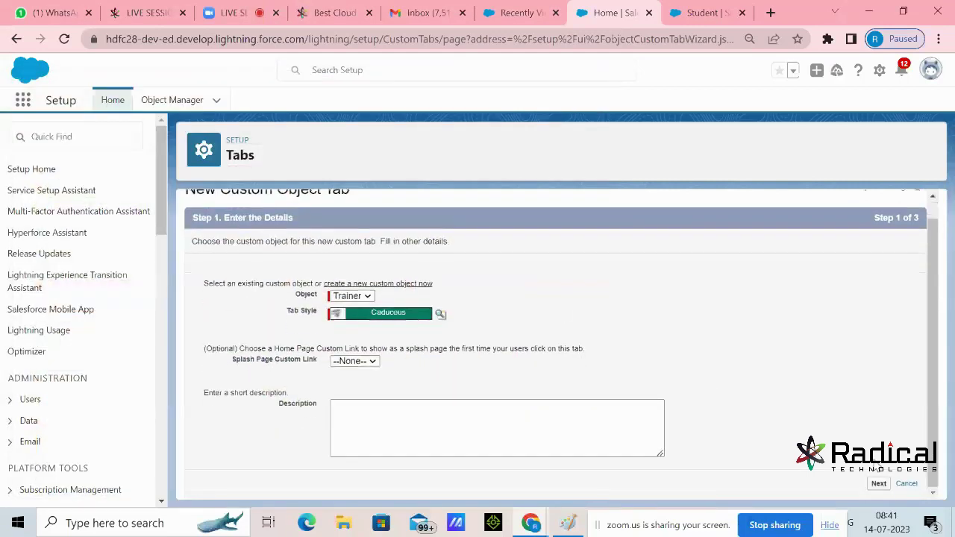
{"action": "left_click", "coordinate": [877, 484]}
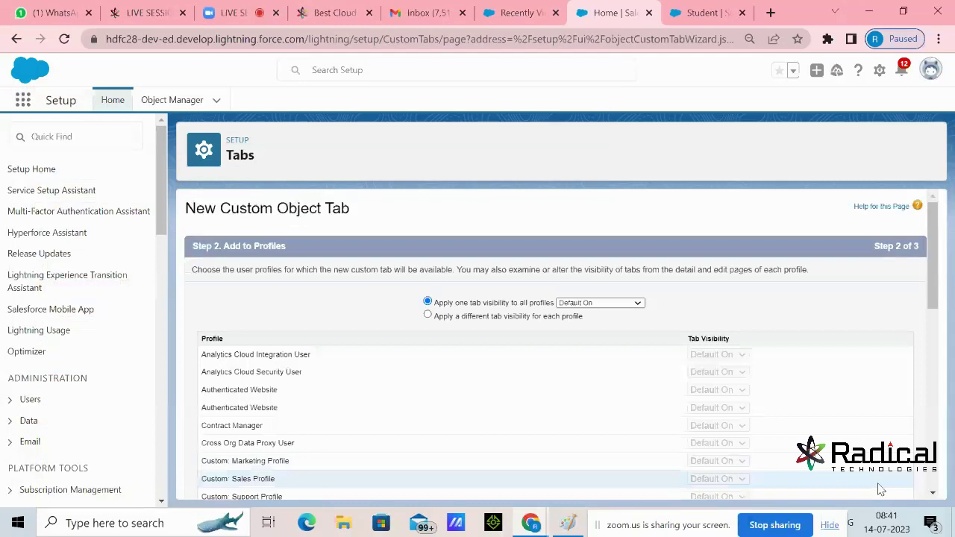
{"action": "scroll", "coordinate": [876, 486], "scroll_direction": "down", "scroll_amount": 10}
{"action": "left_click", "coordinate": [880, 485]}
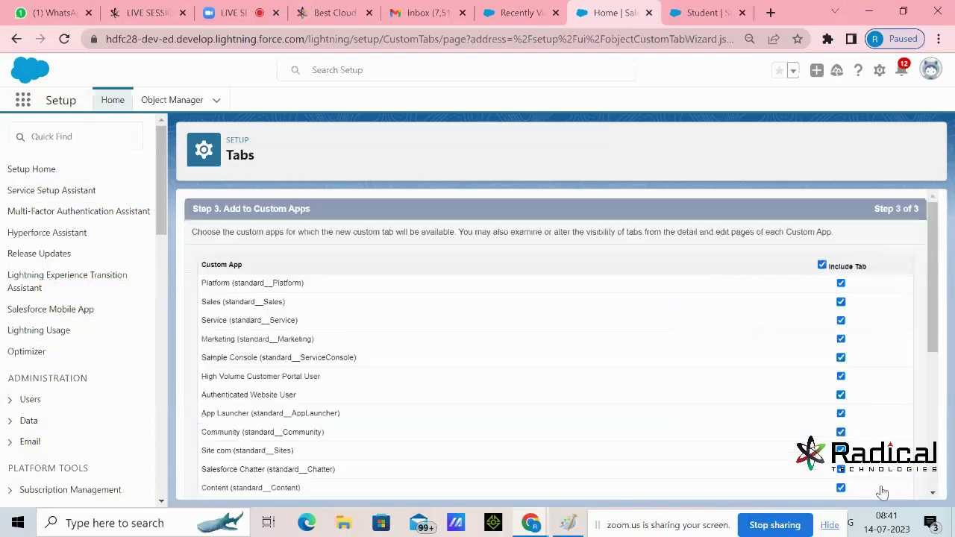
Include the Trainer tab only in the Radical Technologies app and save
{"action": "scroll", "coordinate": [593, 332], "scroll_direction": "down", "scroll_amount": 5}
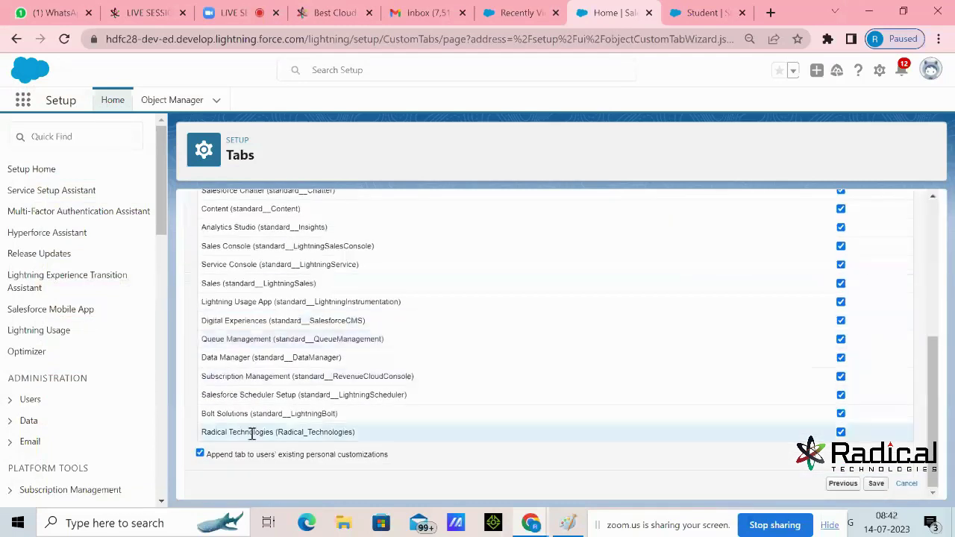
{"action": "left_click_drag", "start_coordinate": [202, 432], "coordinate": [305, 433]}
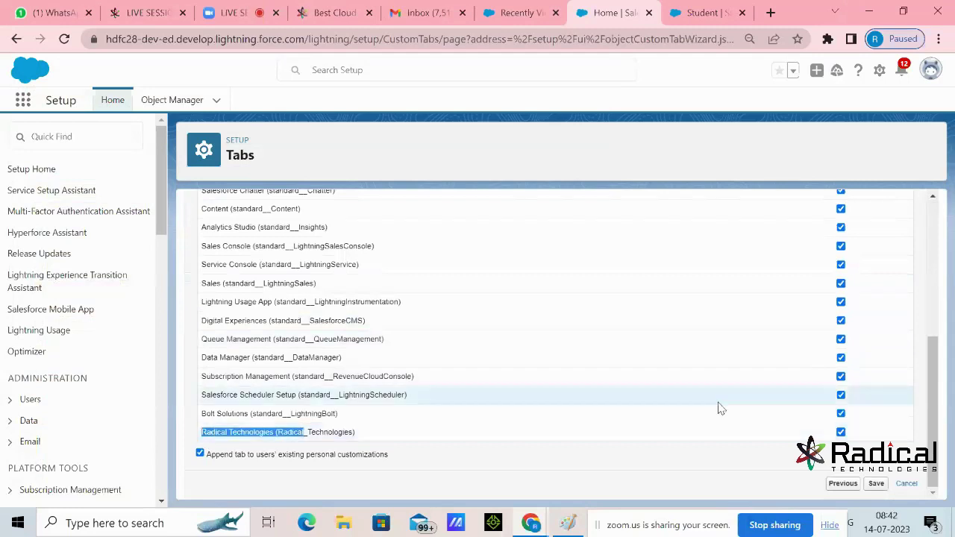
{"action": "scroll", "coordinate": [719, 408], "scroll_direction": "up", "scroll_amount": 5}
{"action": "left_click", "coordinate": [821, 265]}
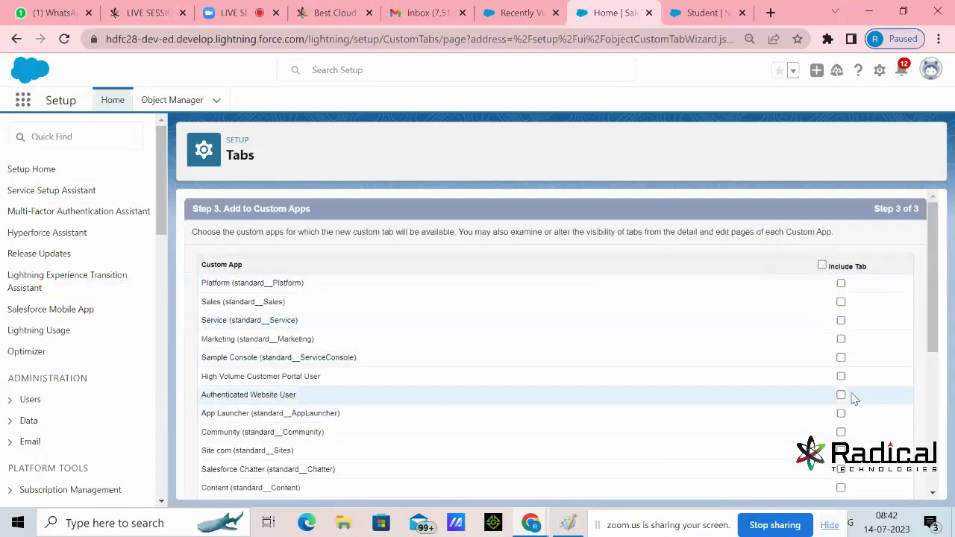
{"action": "scroll", "coordinate": [855, 391], "scroll_direction": "down", "scroll_amount": 5}
{"action": "left_click", "coordinate": [841, 432]}
{"action": "left_click", "coordinate": [876, 484]}
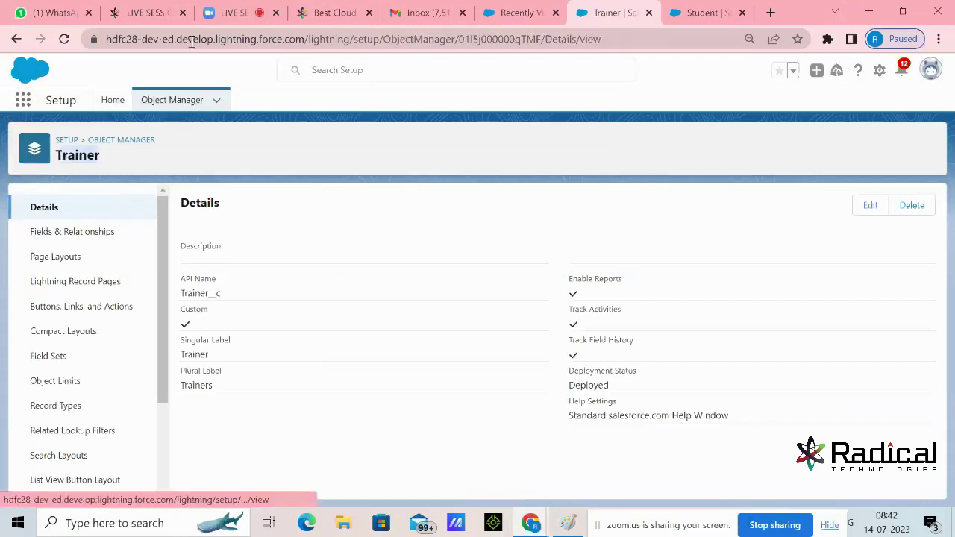
Go to the Trainers records list from the browser tabs
{"action": "left_click", "coordinate": [227, 13]}
{"action": "left_click", "coordinate": [608, 12]}
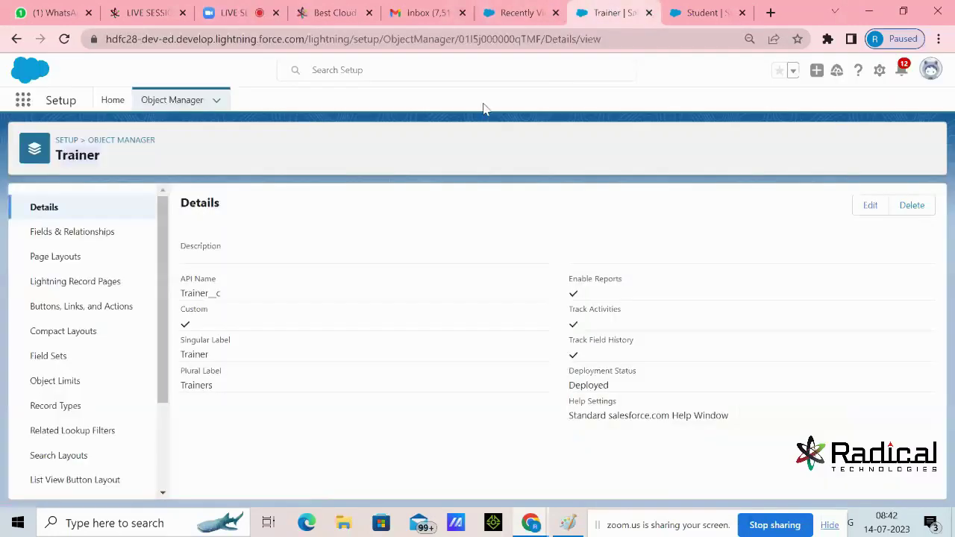
{"action": "left_click", "coordinate": [502, 13]}
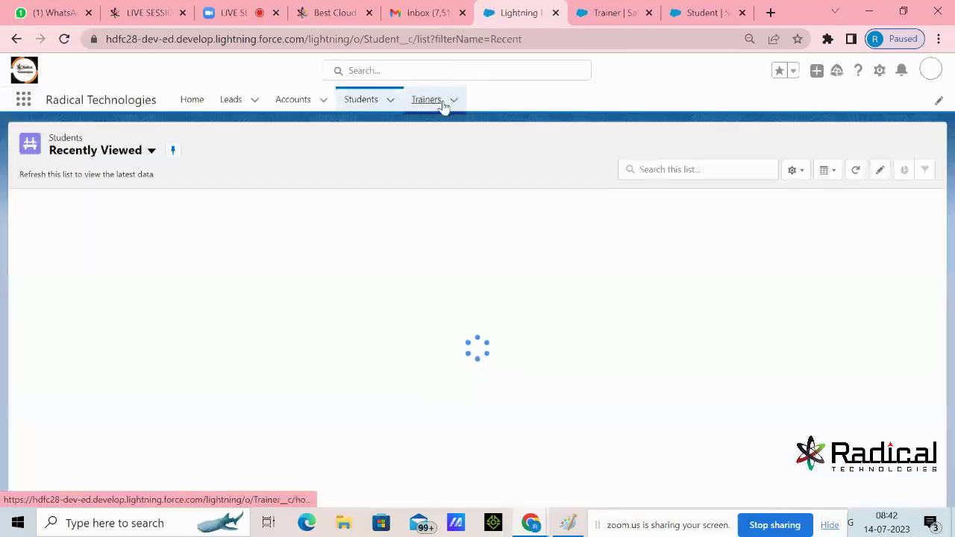
{"action": "left_click", "coordinate": [445, 102]}
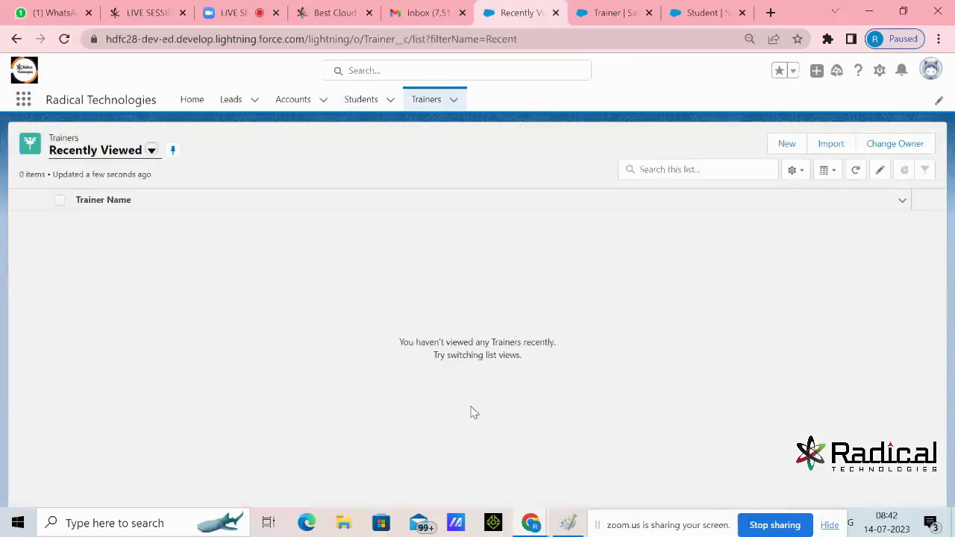
{"action": "left_click", "coordinate": [371, 109]}
{"action": "left_click", "coordinate": [426, 100]}
Open a New Trainer form, focus Trainer Name, then cancel without saving
{"action": "left_click", "coordinate": [787, 146]}
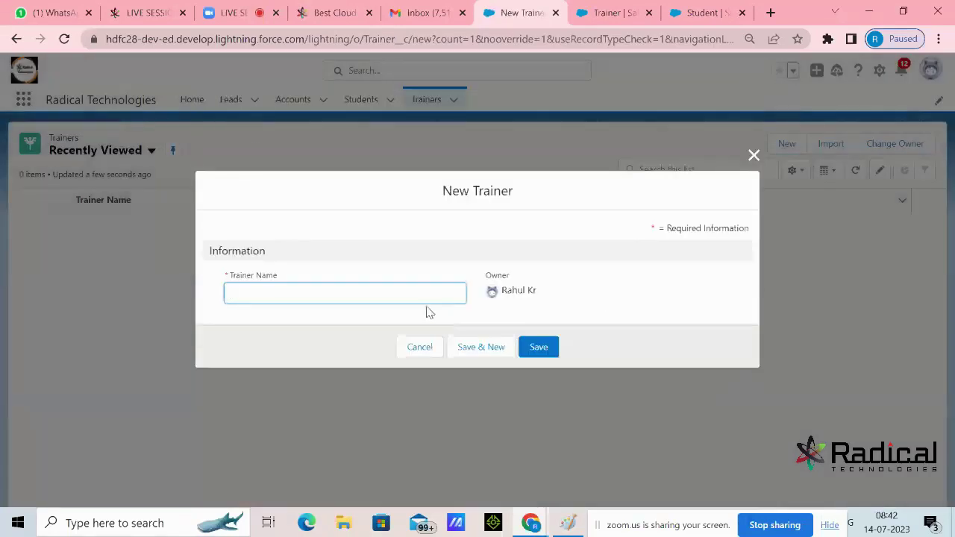
{"action": "left_click", "coordinate": [417, 296]}
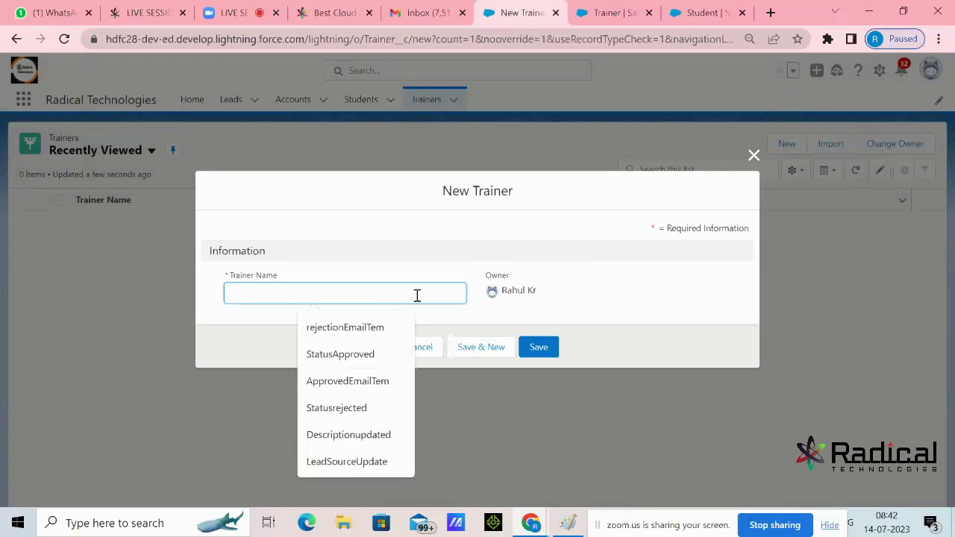
{"action": "left_click", "coordinate": [429, 263]}
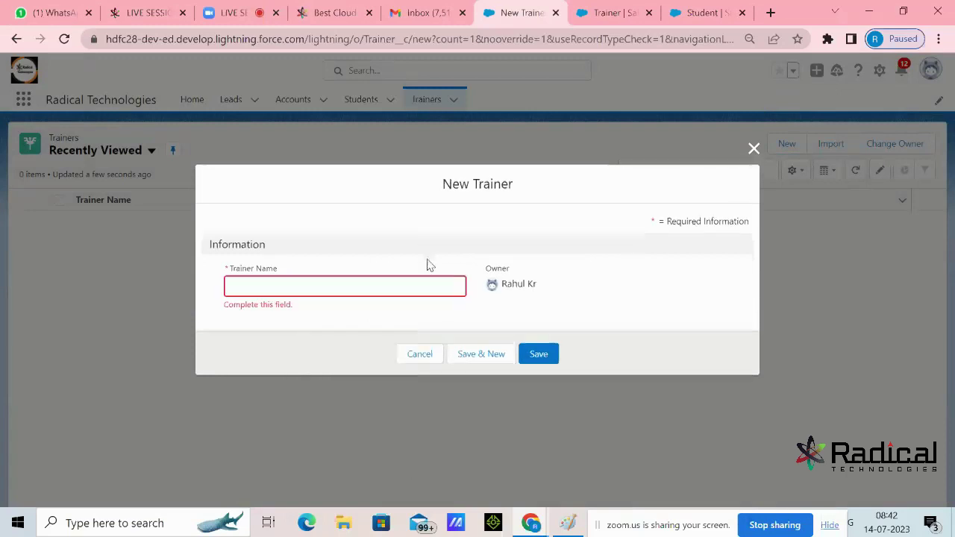
{"action": "left_click", "coordinate": [420, 355]}
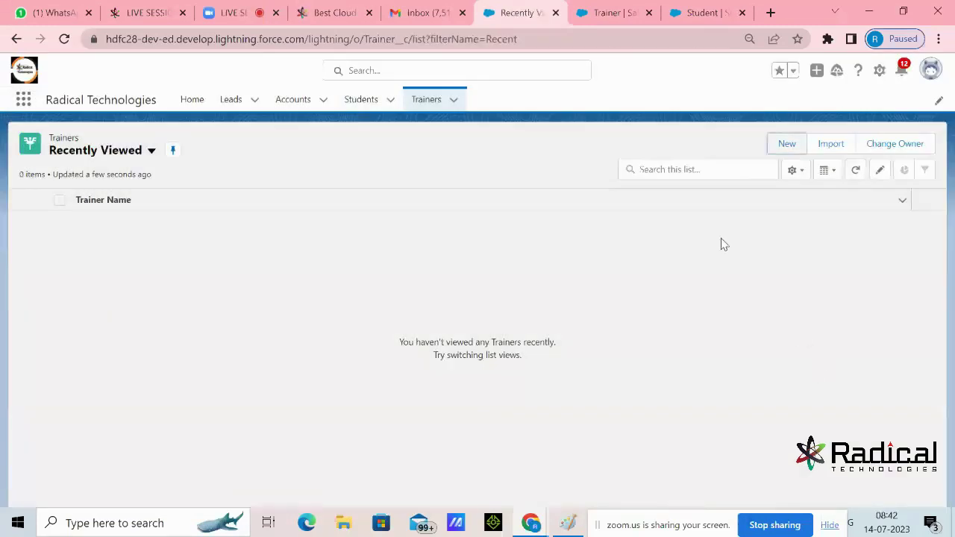
Open Schema Builder from the Object Manager home
{"action": "left_click", "coordinate": [608, 12]}
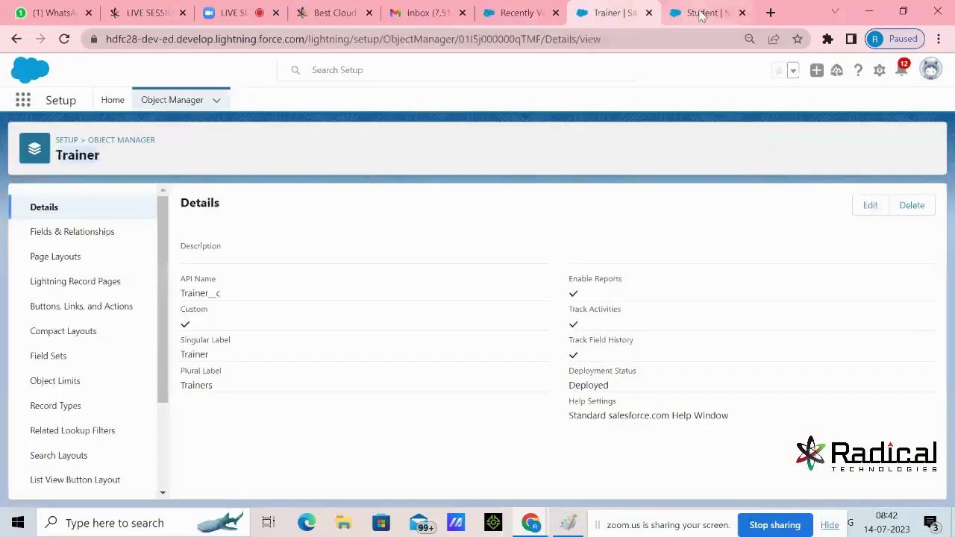
{"action": "left_click", "coordinate": [701, 14]}
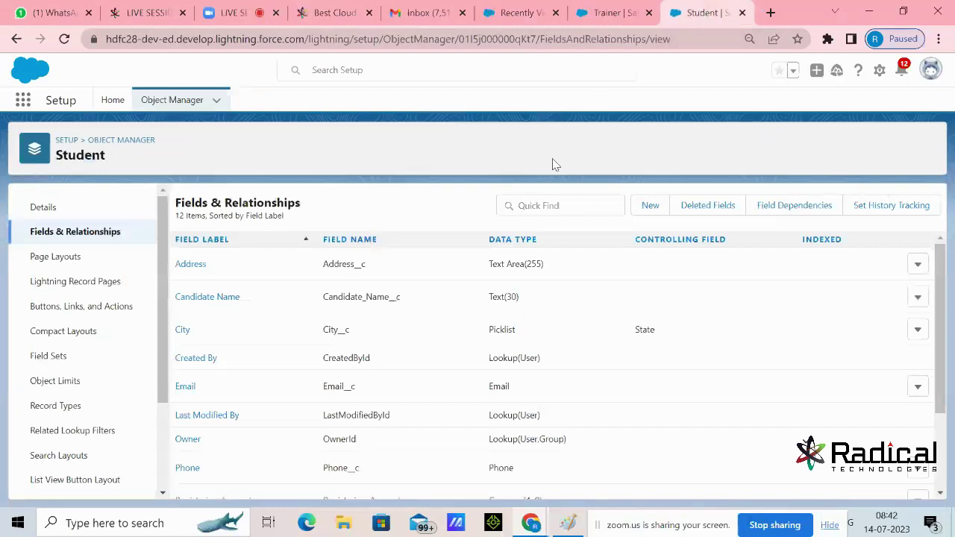
{"action": "left_click", "coordinate": [180, 101]}
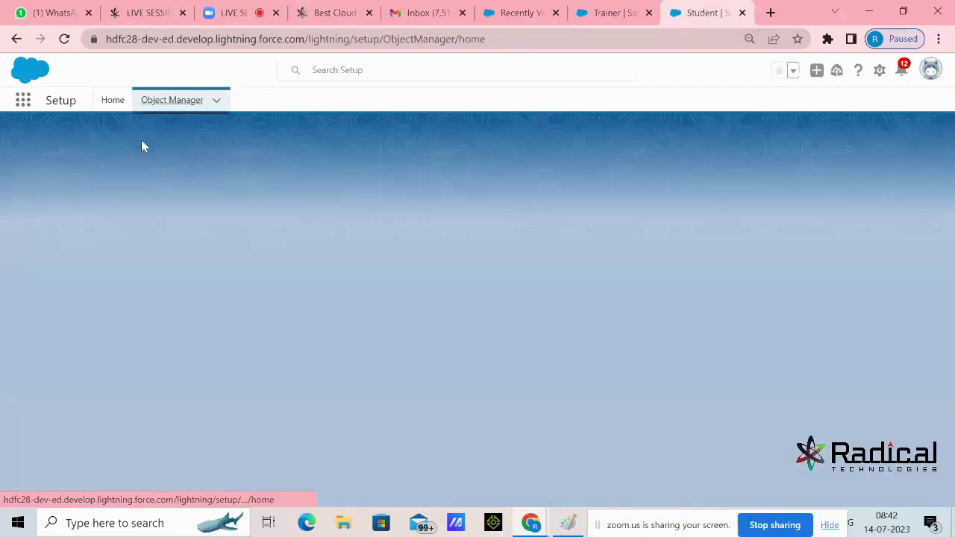
{"action": "left_click", "coordinate": [821, 144]}
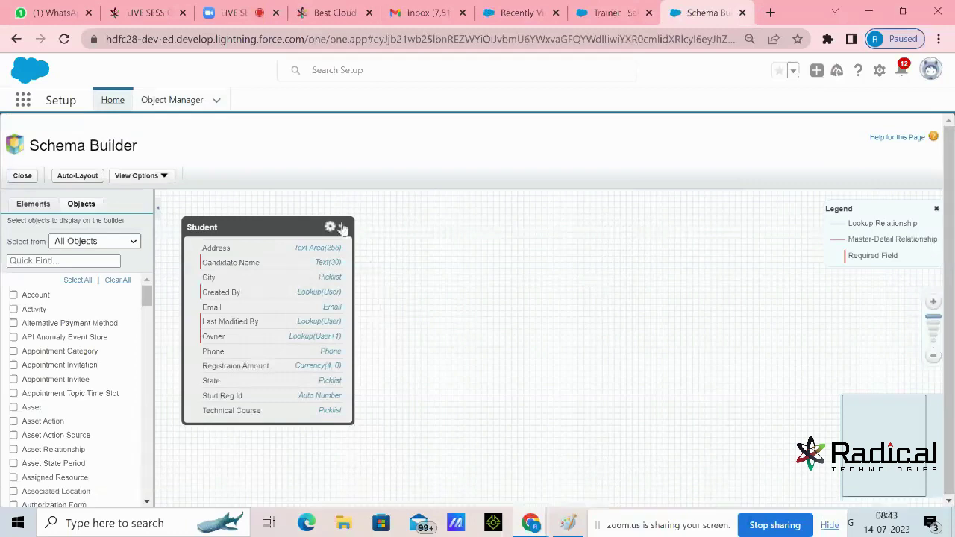
Clear all objects, search 'train' and add only the Trainer object to the diagram
{"action": "left_click", "coordinate": [113, 279]}
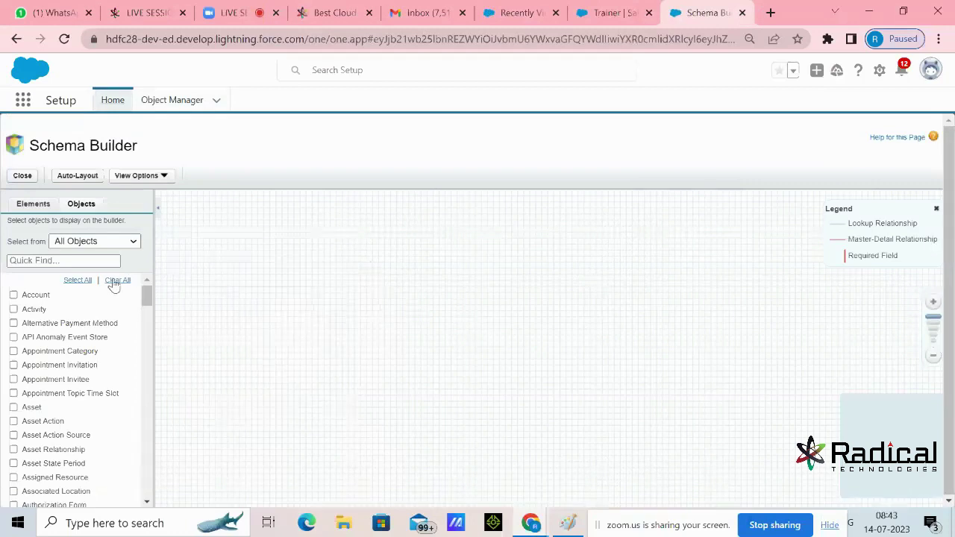
{"action": "left_click", "coordinate": [107, 262]}
{"action": "type", "text": "train"}
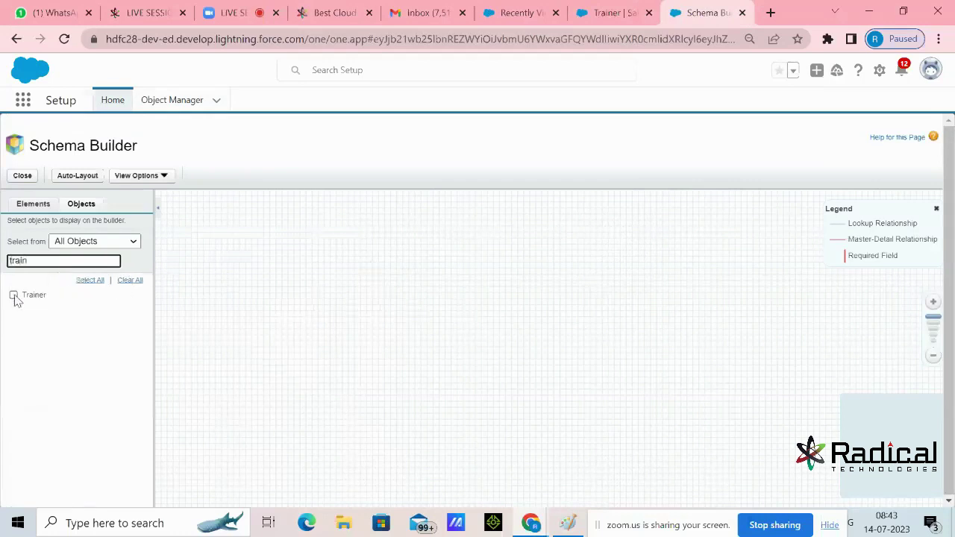
{"action": "left_click_drag", "start_coordinate": [42, 262], "coordinate": [9, 270]}
{"action": "left_click", "coordinate": [14, 295]}
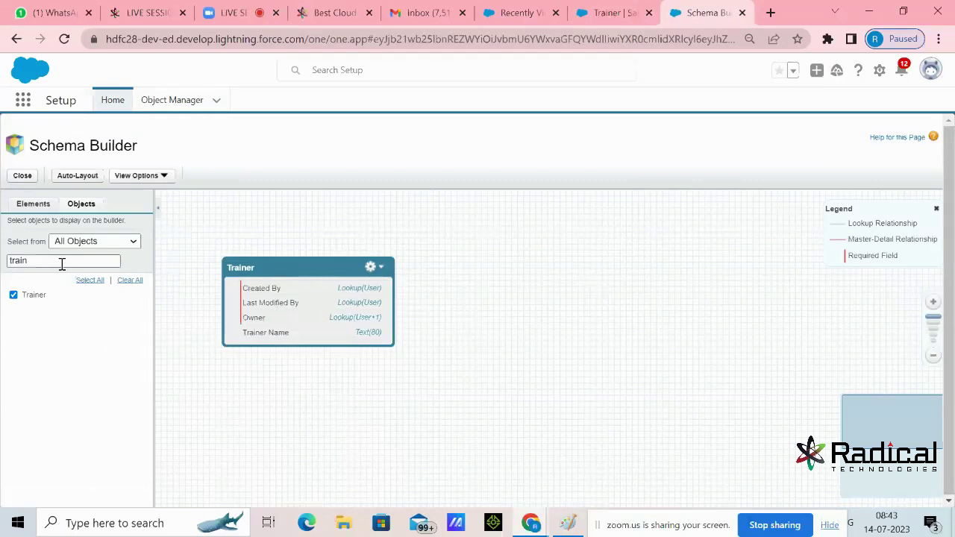
Add an Experience Number field of length 2 to Trainer and save it
{"action": "left_click", "coordinate": [37, 206]}
{"action": "scroll", "coordinate": [66, 363], "scroll_direction": "down", "scroll_amount": 3}
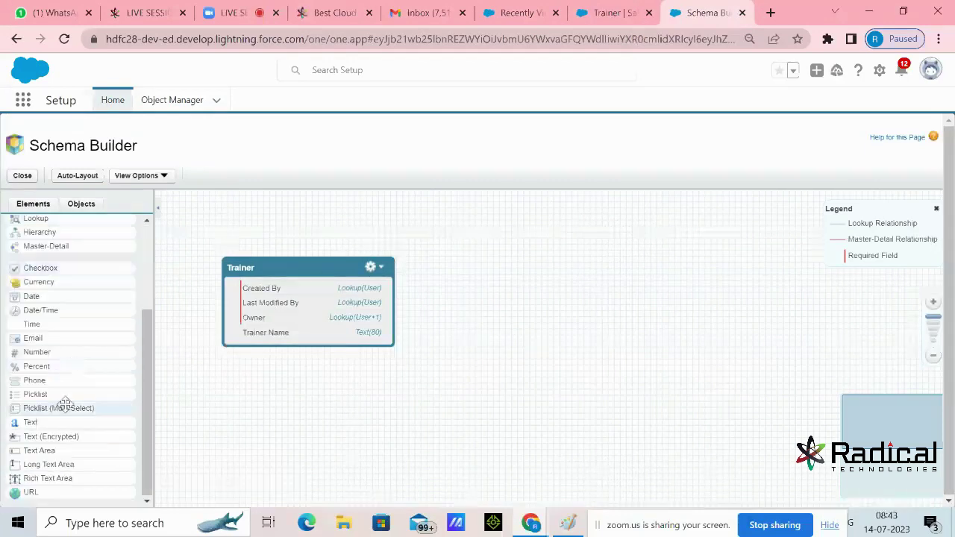
{"action": "left_click_drag", "start_coordinate": [55, 355], "coordinate": [276, 316]}
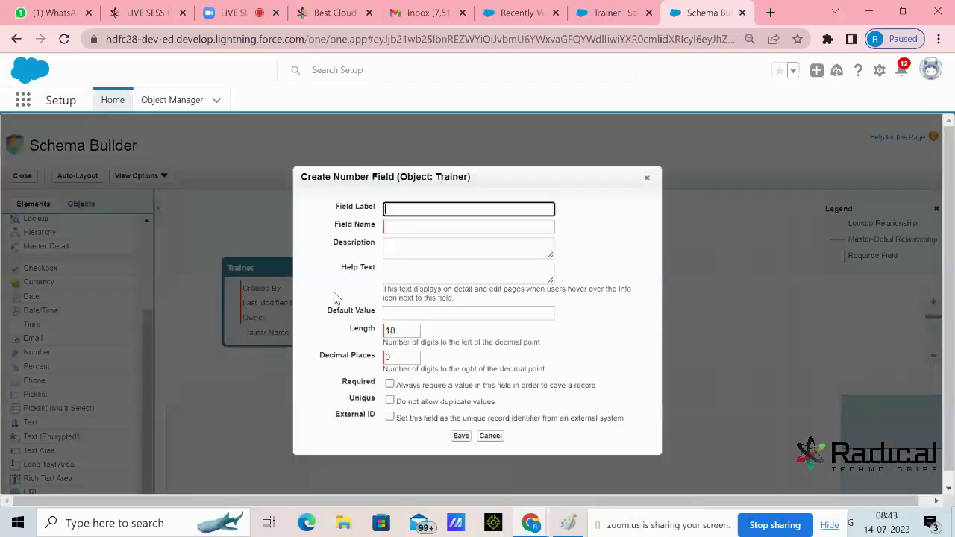
{"action": "type", "text": "Exper"}
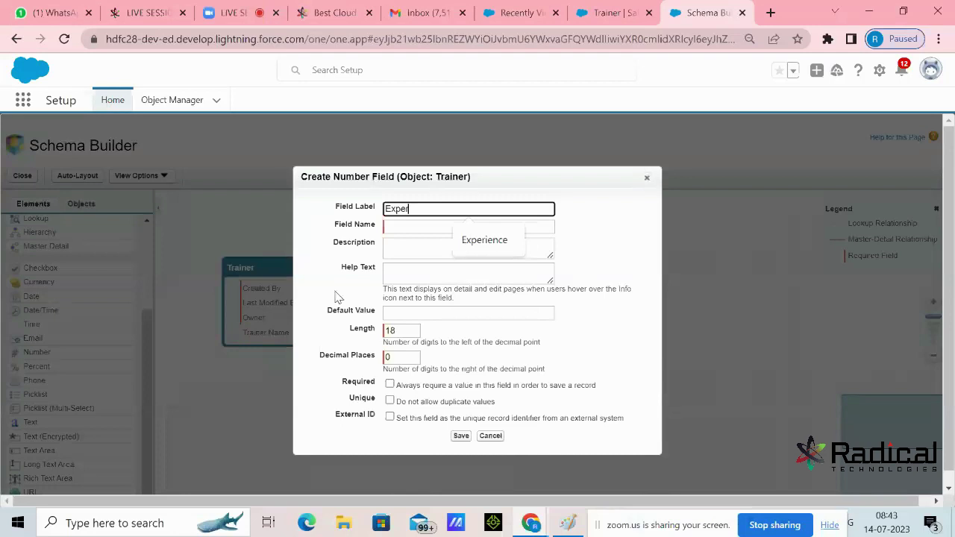
{"action": "type", "text": "ience"}
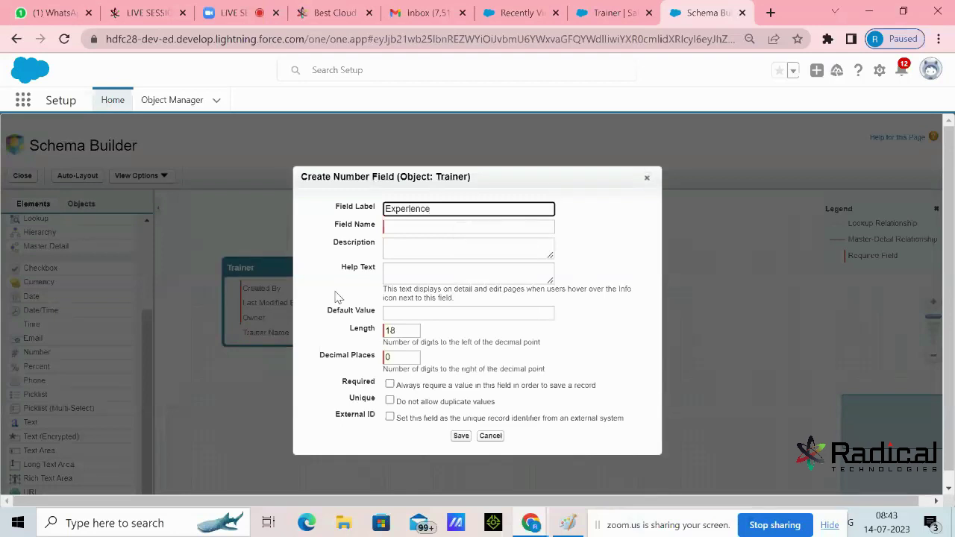
{"action": "key", "text": "Tab"}
{"action": "double_click", "coordinate": [403, 333]}
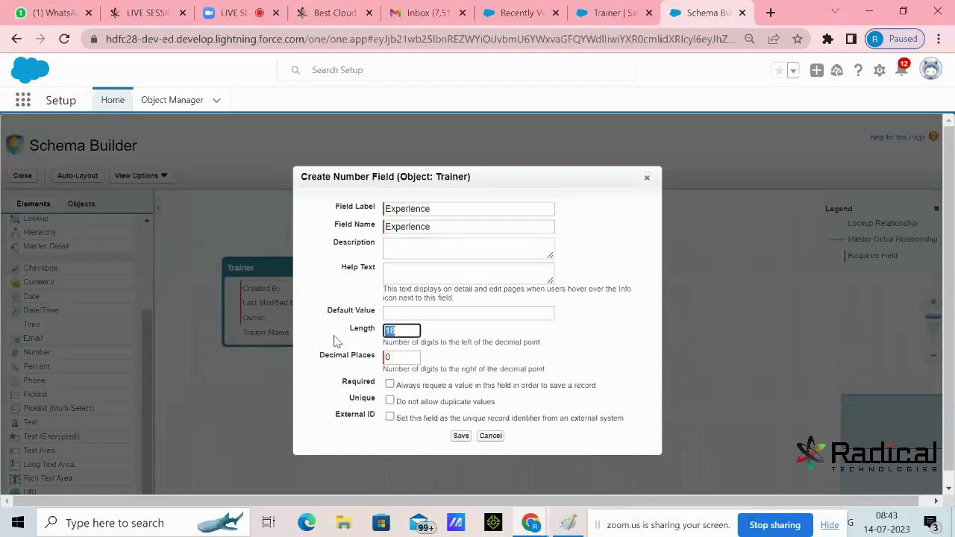
{"action": "type", "text": "2"}
{"action": "left_click", "coordinate": [458, 438]}
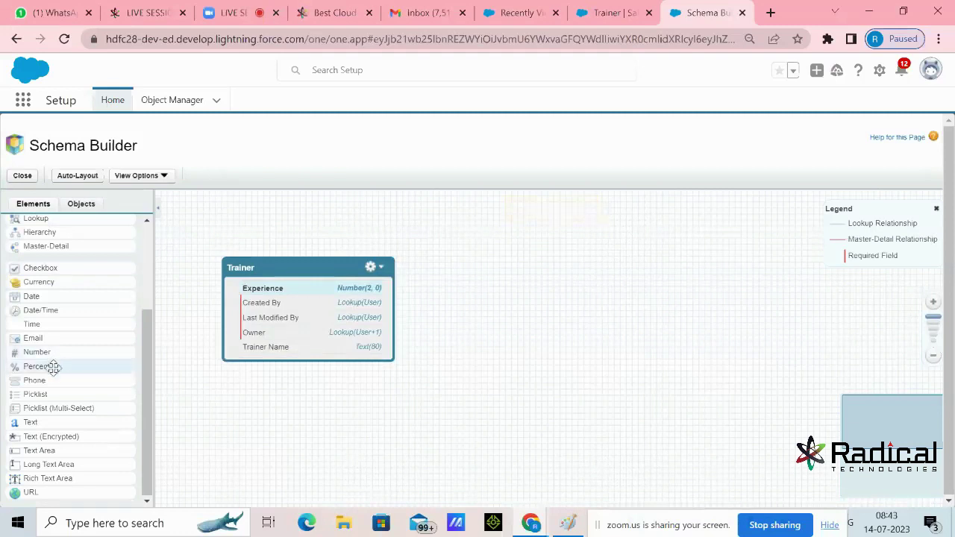
Add a Technical Course picklist with course values to Trainer and save it
{"action": "left_click_drag", "start_coordinate": [41, 402], "coordinate": [301, 331]}
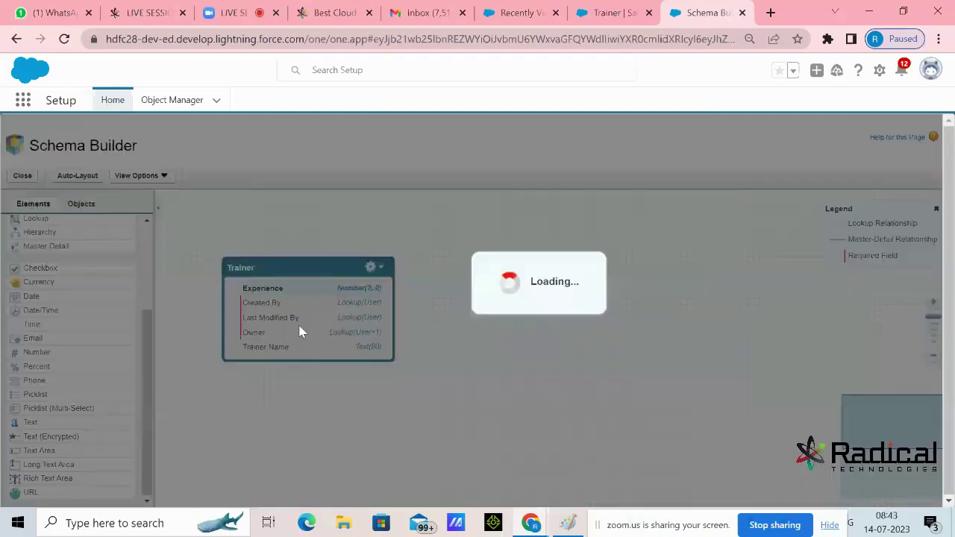
{"action": "type", "text": "Techn"}
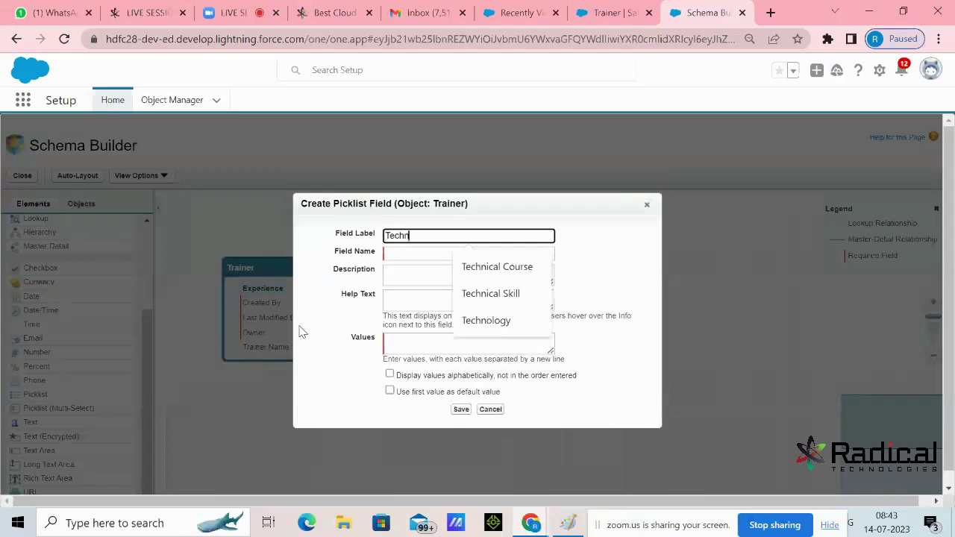
{"action": "type", "text": "ical Course"}
{"action": "key", "text": "Tab"}
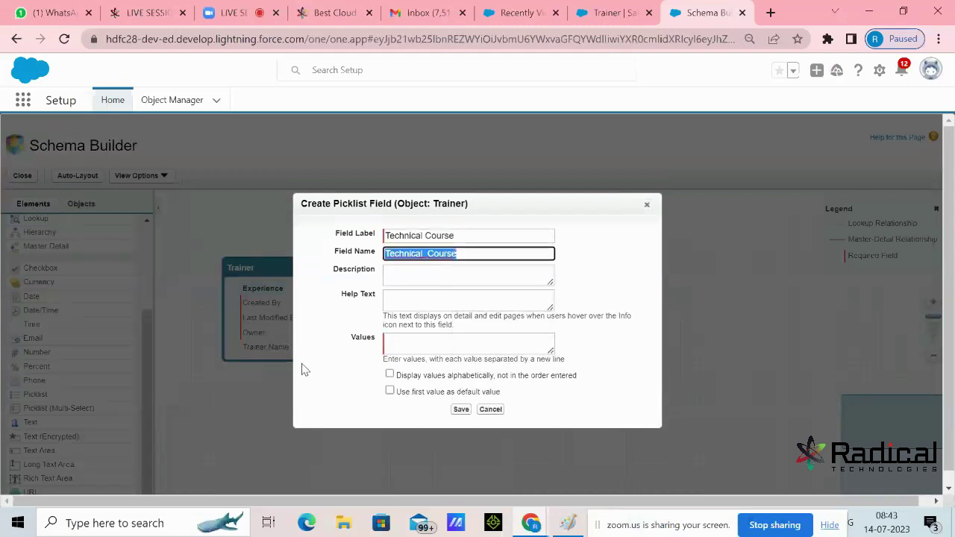
{"action": "left_click", "coordinate": [422, 346]}
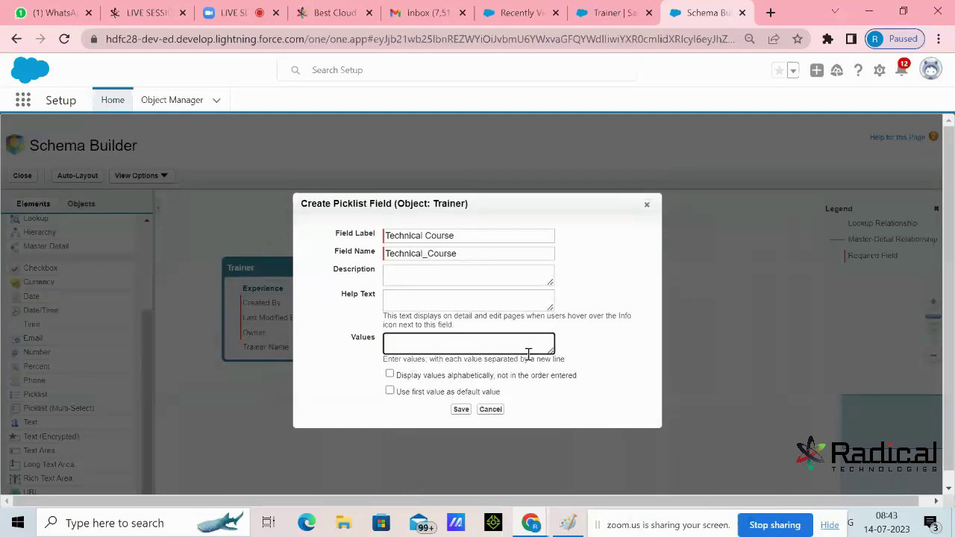
{"action": "left_click_drag", "start_coordinate": [550, 350], "coordinate": [552, 412]}
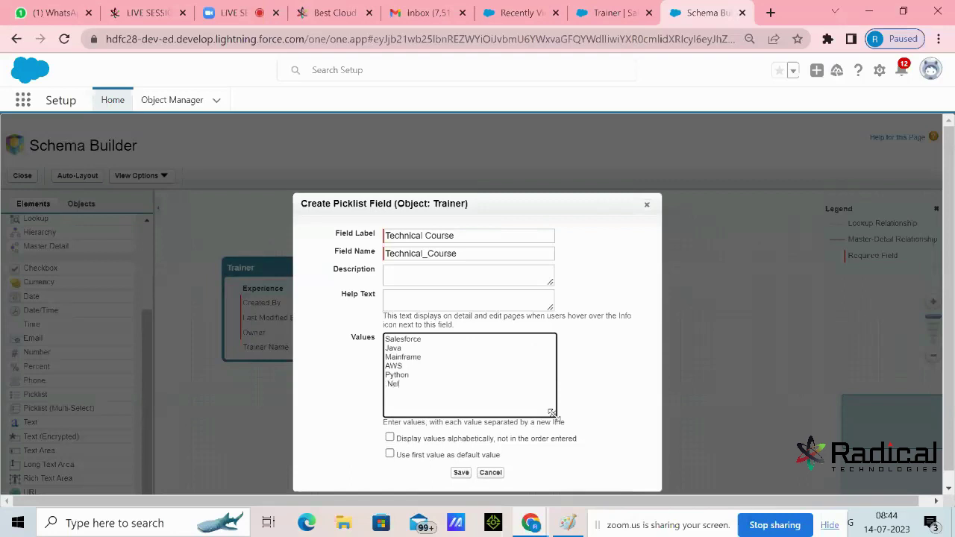
{"action": "left_click", "coordinate": [461, 472]}
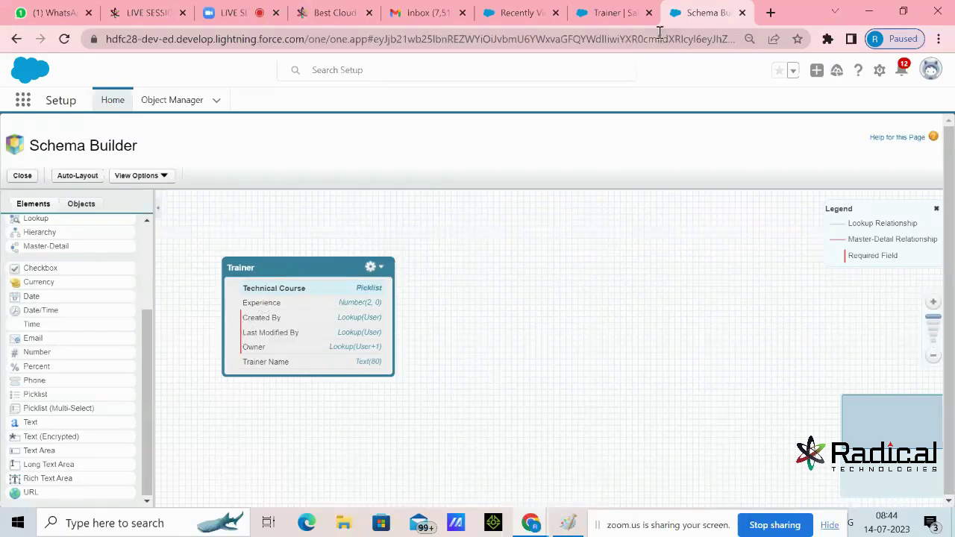
{"action": "left_click", "coordinate": [623, 13]}
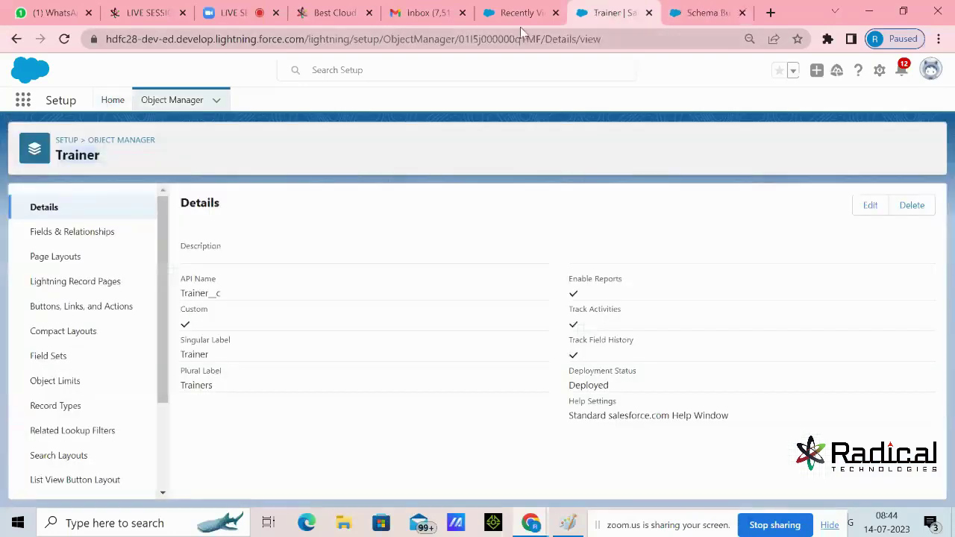
Open the Trainer Layout page layout from the Trainer object in Schema Builder
{"action": "left_click", "coordinate": [522, 14]}
{"action": "left_click", "coordinate": [786, 143]}
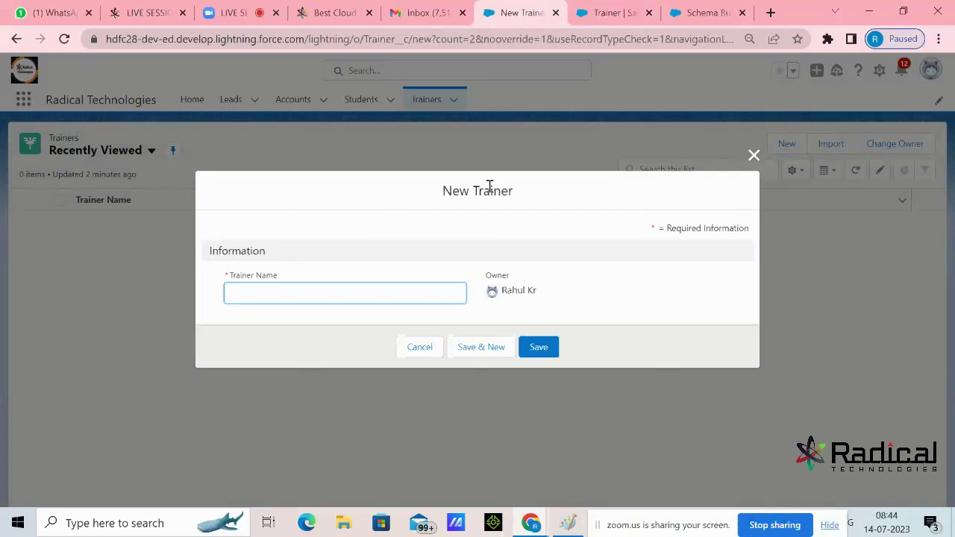
{"action": "left_click", "coordinate": [698, 12]}
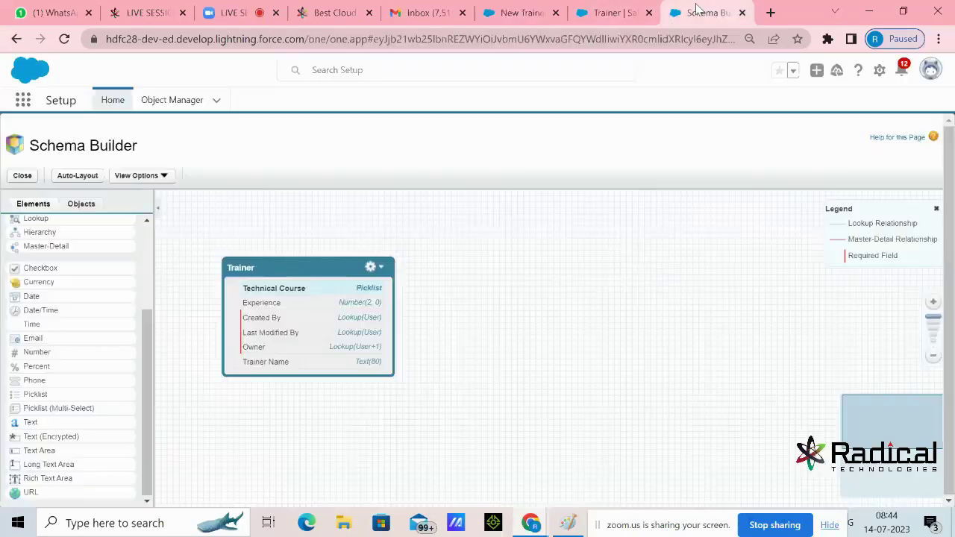
{"action": "left_click", "coordinate": [373, 267]}
{"action": "left_click", "coordinate": [420, 365]}
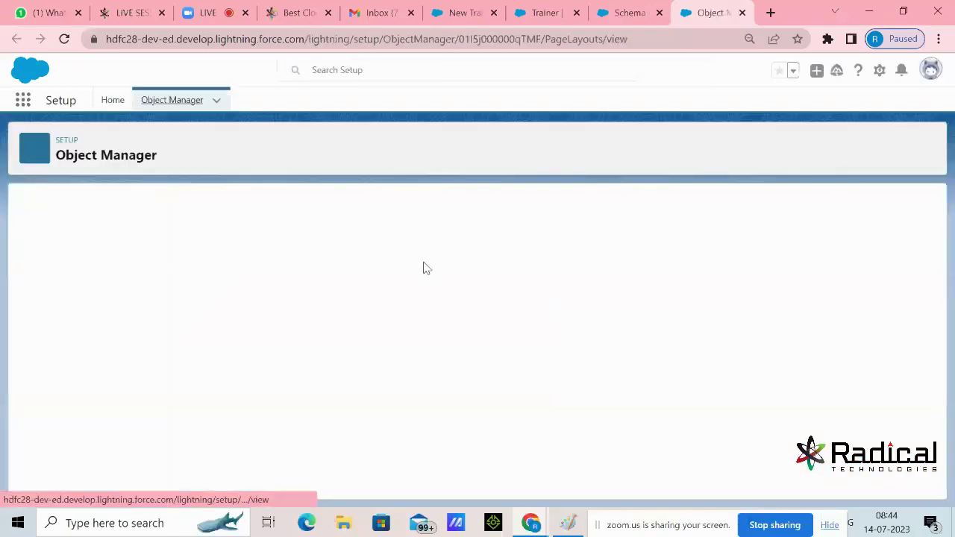
{"action": "left_click", "coordinate": [203, 265]}
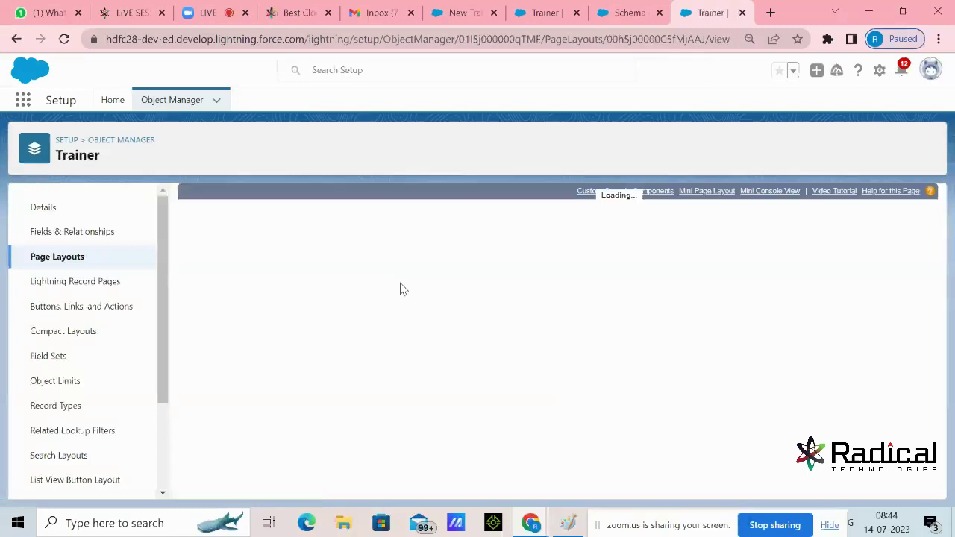
Place Experience and Technical Course in the Information section and save the layout
{"action": "scroll", "coordinate": [585, 323], "scroll_direction": "down", "scroll_amount": 1}
{"action": "scroll", "coordinate": [586, 322], "scroll_direction": "down", "scroll_amount": 5}
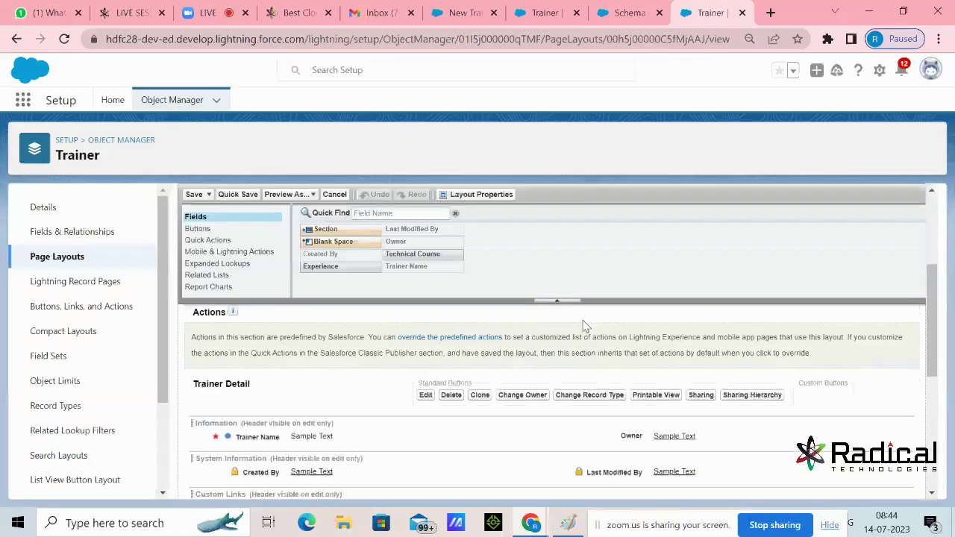
{"action": "scroll", "coordinate": [522, 388], "scroll_direction": "up", "scroll_amount": 2}
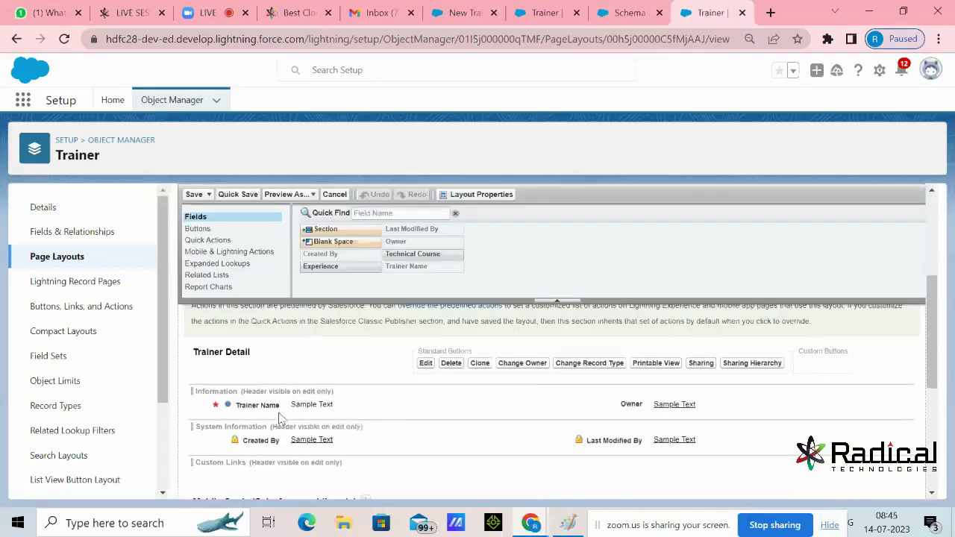
{"action": "left_click_drag", "start_coordinate": [338, 266], "coordinate": [322, 408]}
{"action": "left_click_drag", "start_coordinate": [402, 254], "coordinate": [568, 415]}
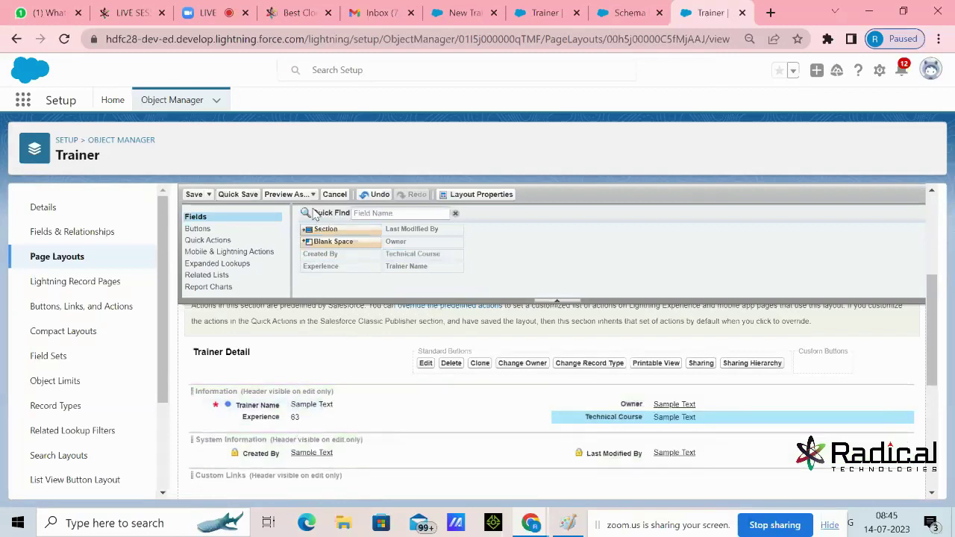
{"action": "left_click", "coordinate": [196, 197]}
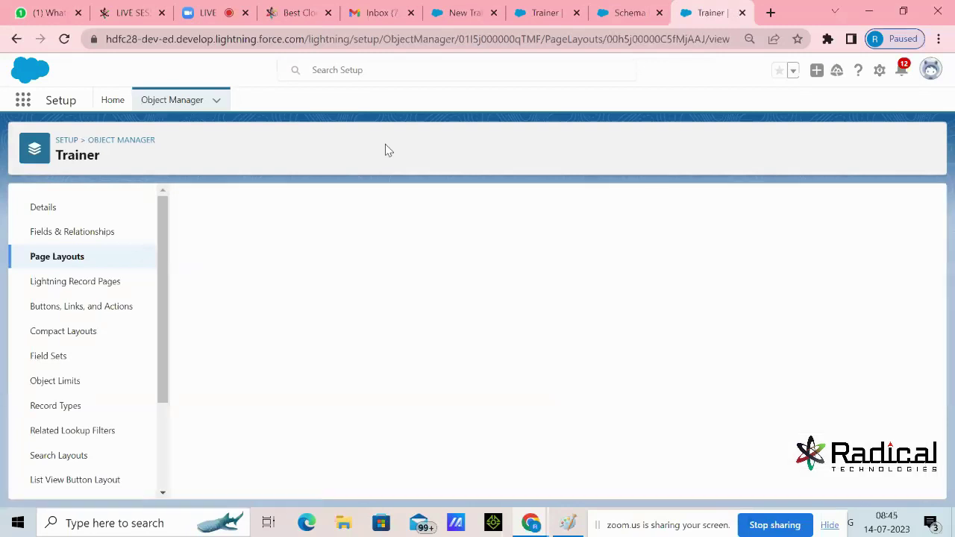
Close the open New Trainer form and reload the Trainers page
{"action": "left_click", "coordinate": [466, 21]}
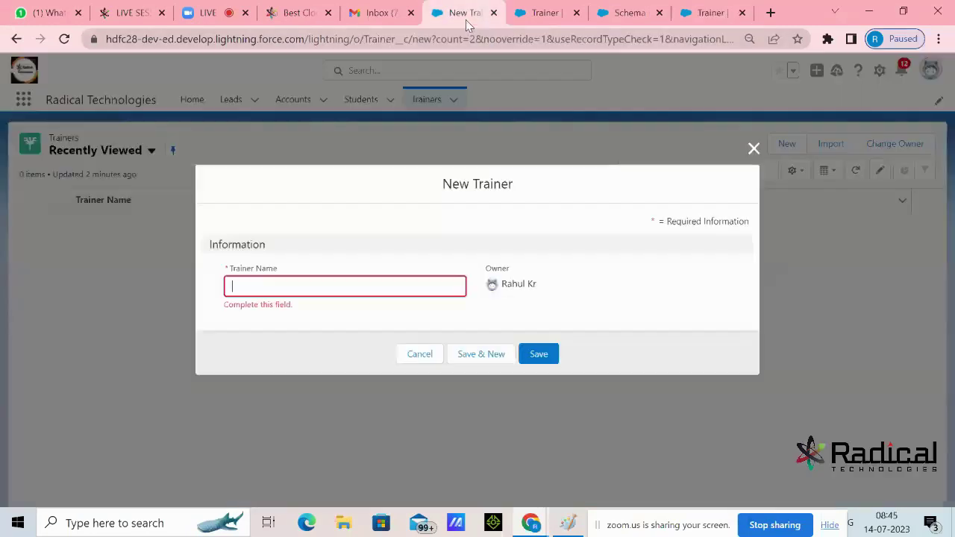
{"action": "left_click", "coordinate": [753, 149]}
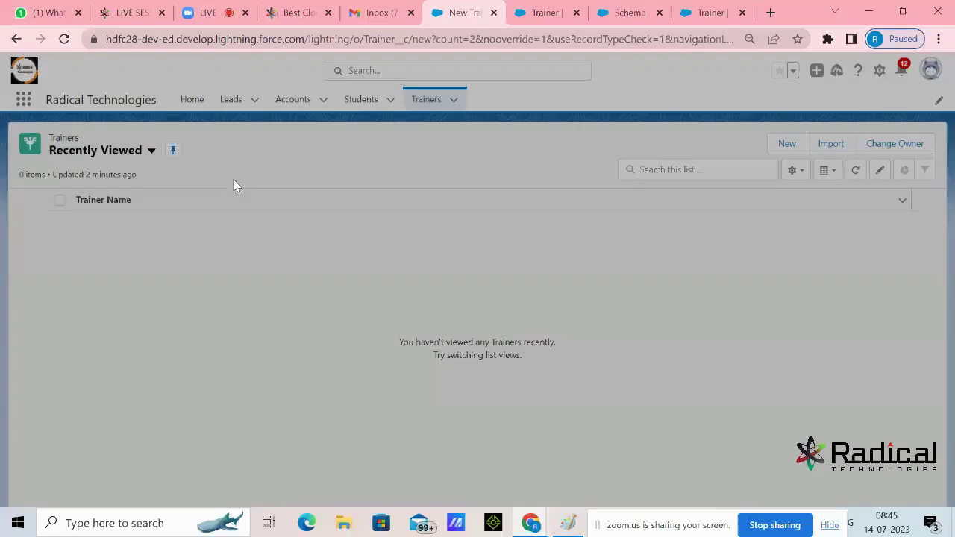
{"action": "left_click", "coordinate": [64, 39]}
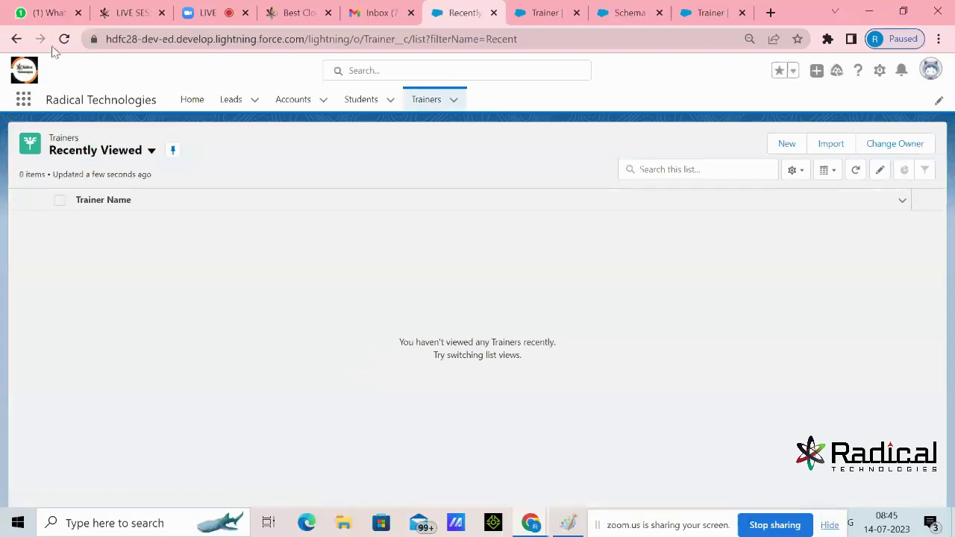
{"action": "left_click", "coordinate": [64, 38]}
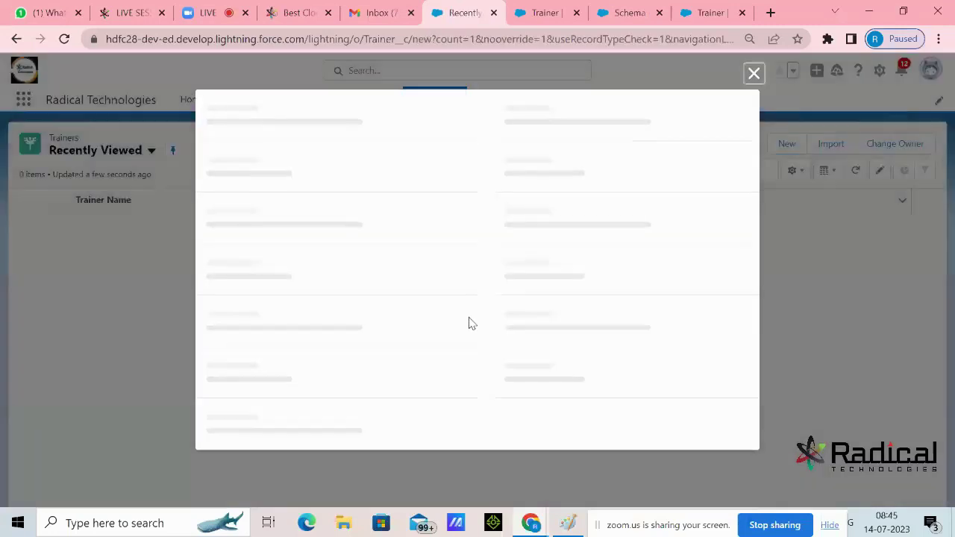
{"action": "left_click", "coordinate": [752, 154]}
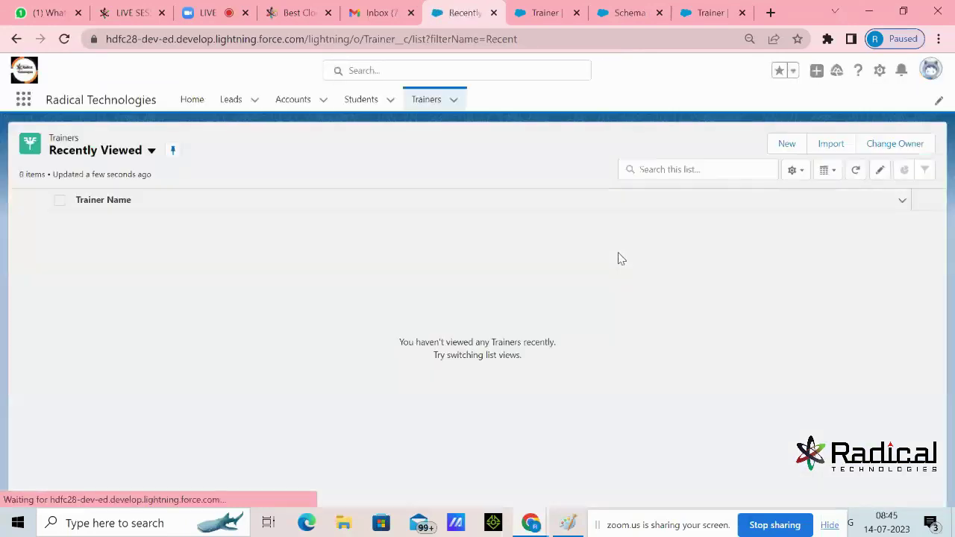
Reopen and close a New Trainer form to check fields, then bring Paint forward
{"action": "left_click", "coordinate": [786, 146]}
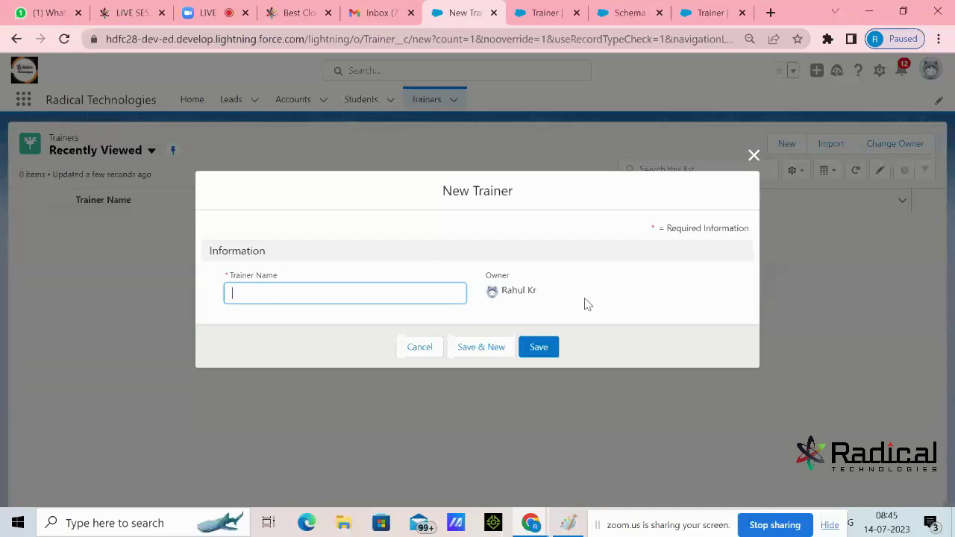
{"action": "left_click", "coordinate": [753, 156]}
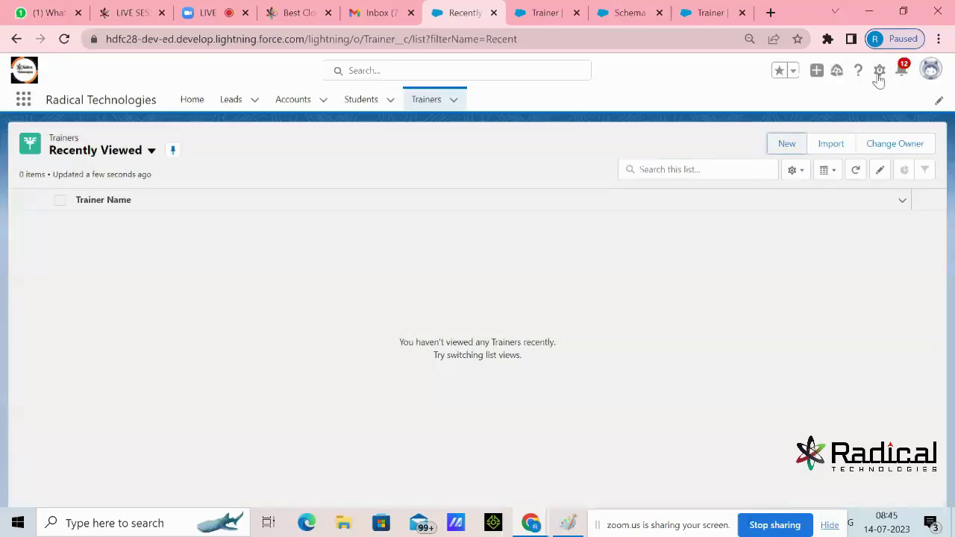
{"action": "left_click", "coordinate": [568, 522]}
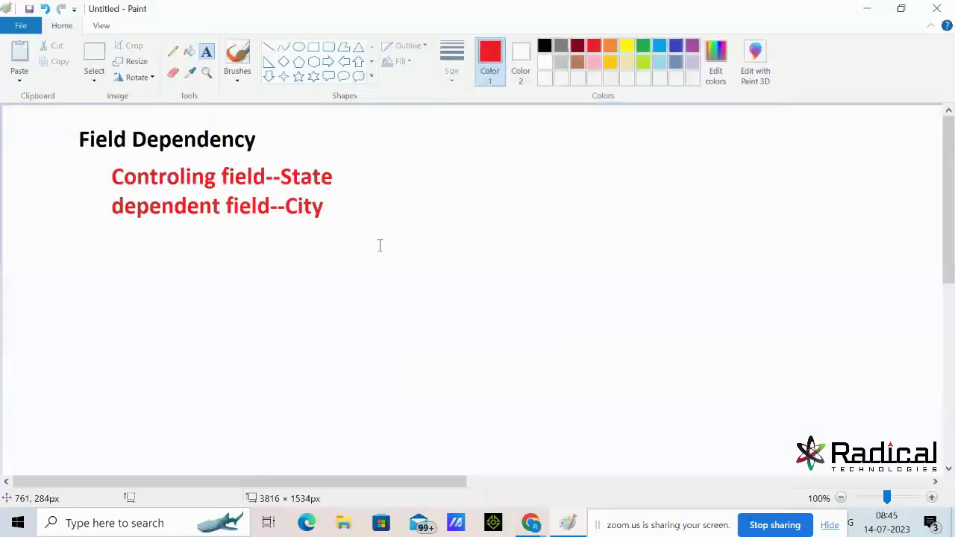
Write the red 'Setup--> Search Session setting----> Cache(Disable 2nd checkbox)' note on one line, then minimise Paint
{"action": "left_click", "coordinate": [369, 214]}
{"action": "left_click", "coordinate": [60, 259]}
{"action": "left_click", "coordinate": [59, 246]}
{"action": "type", "text": "Setup-->"}
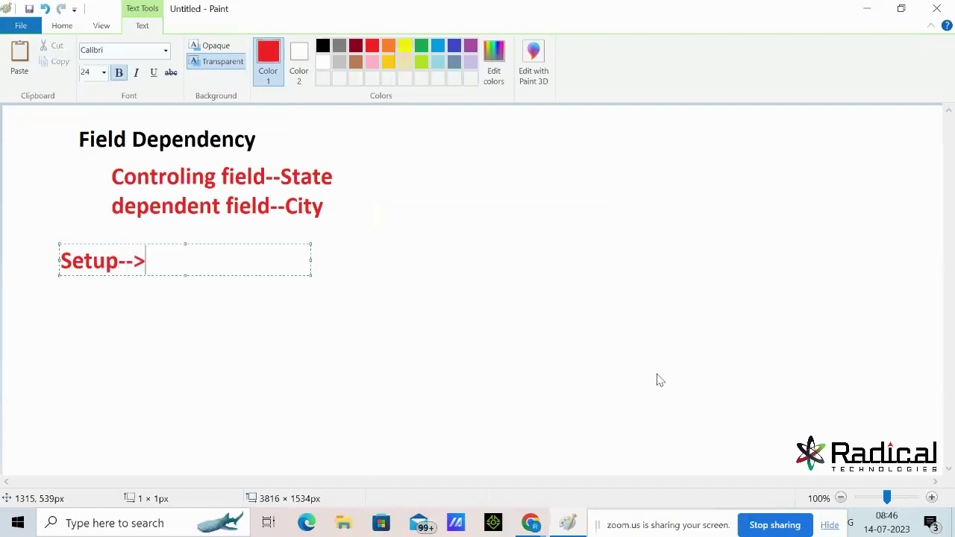
{"action": "type", "text": " Se"}
{"action": "key", "text": "BackSpace"}
{"action": "key", "text": "BackSpace"}
{"action": "type", "text": "Search S"}
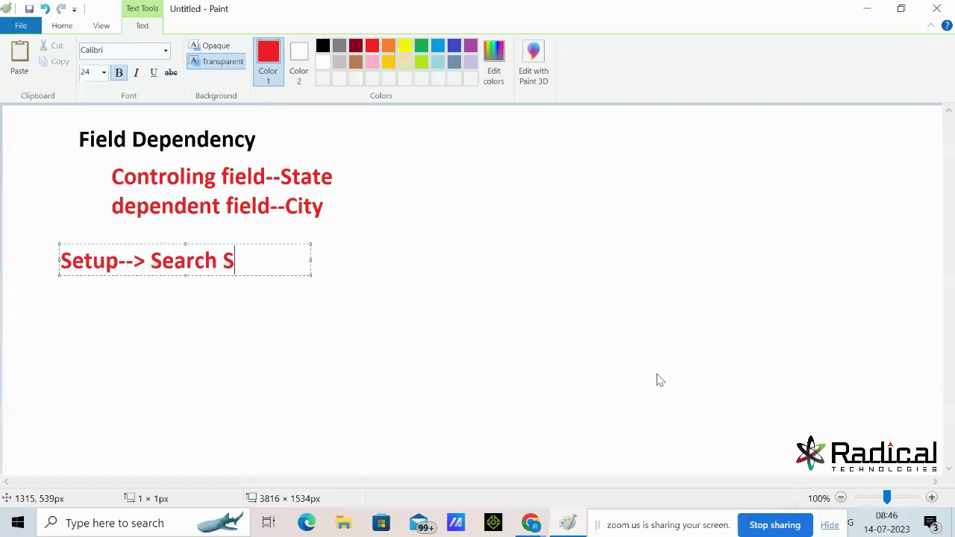
{"action": "type", "text": "ession setting----"}
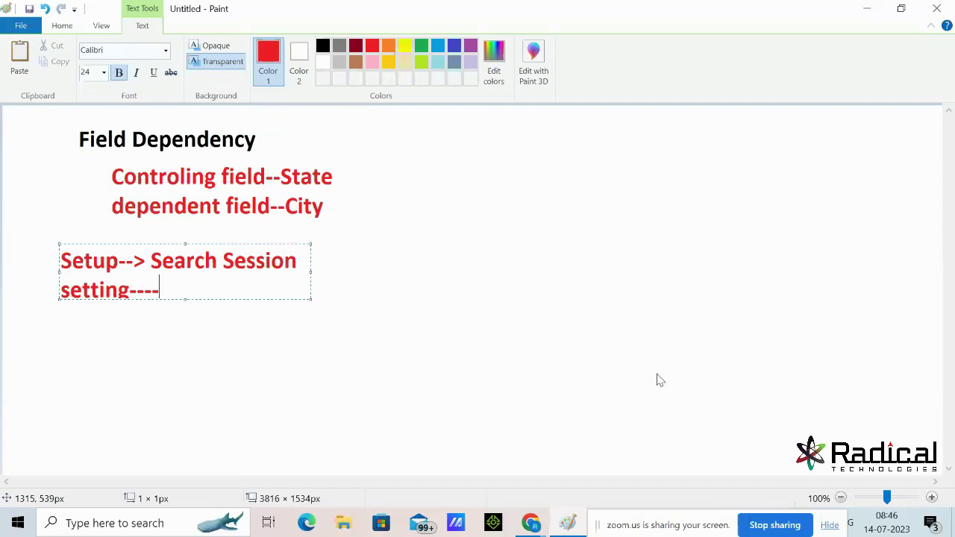
{"action": "type", "text": "> Cach"}
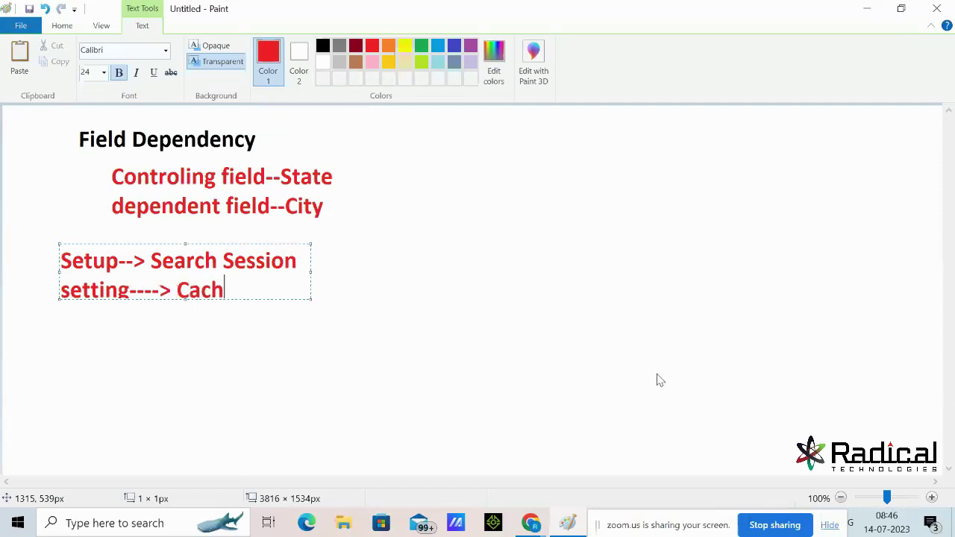
{"action": "type", "text": "e(Disa)"}
{"action": "key", "text": "Left"}
{"action": "type", "text": "Disa"}
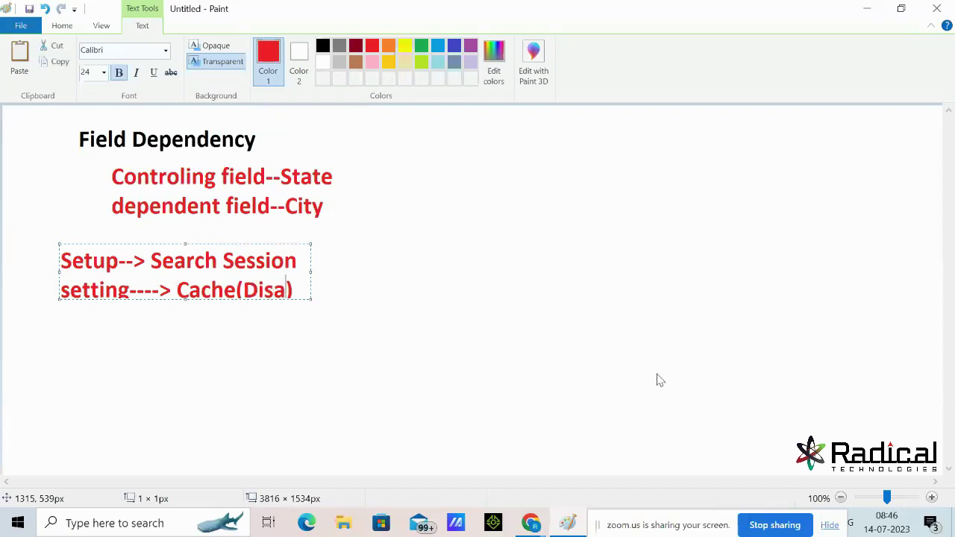
{"action": "type", "text": "ble 2nd checkbox"}
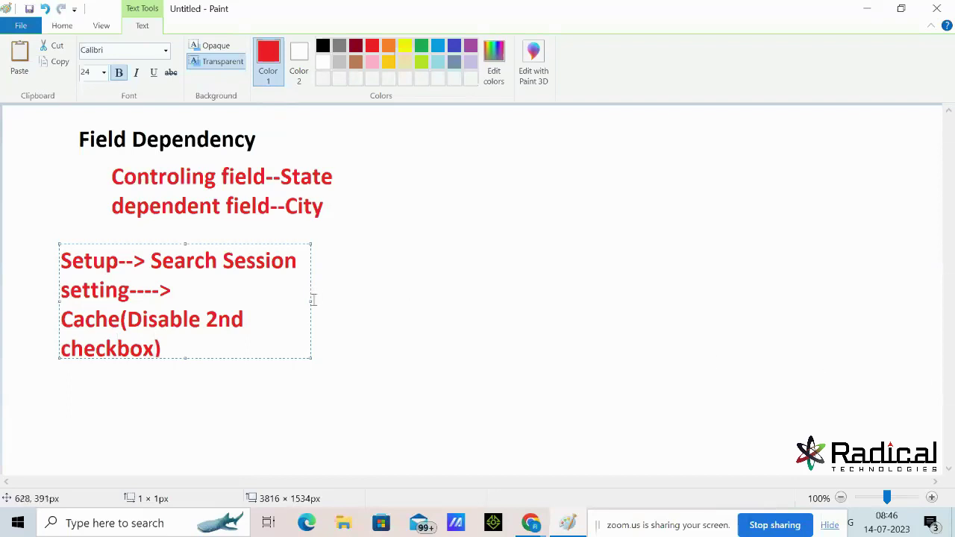
{"action": "left_click_drag", "start_coordinate": [311, 301], "coordinate": [753, 302]}
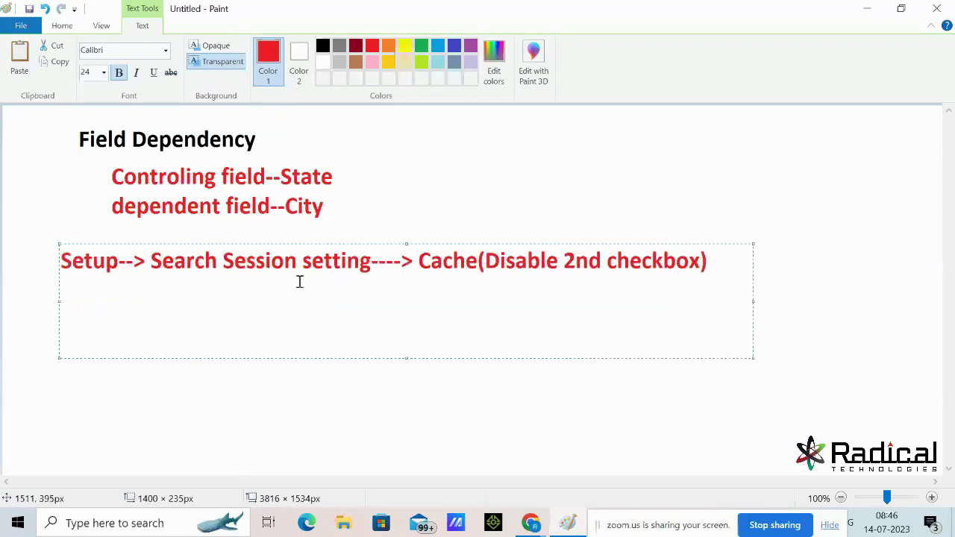
{"action": "left_click", "coordinate": [867, 7]}
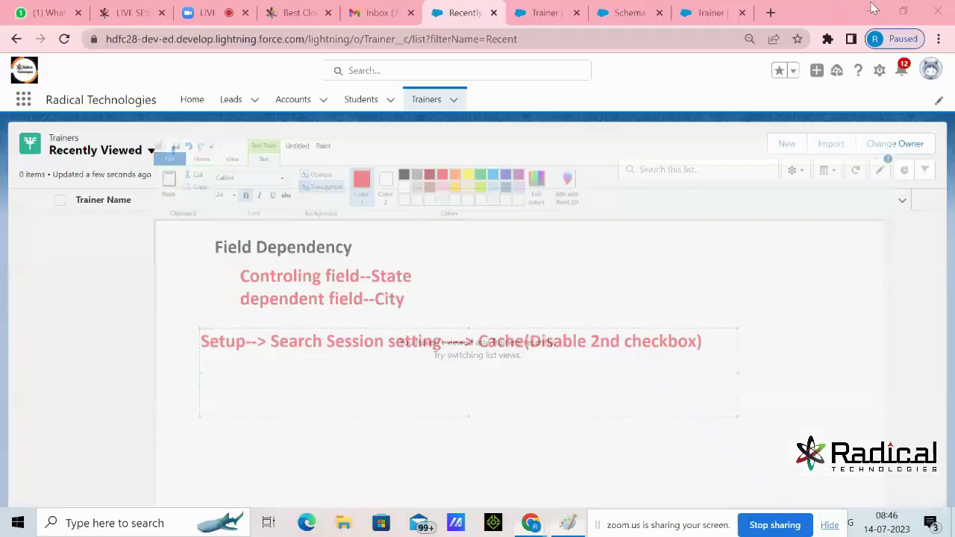
Open Setup in a new tab and find Session Settings by searching 'sess'
{"action": "left_click", "coordinate": [880, 70]}
{"action": "left_click", "coordinate": [816, 112]}
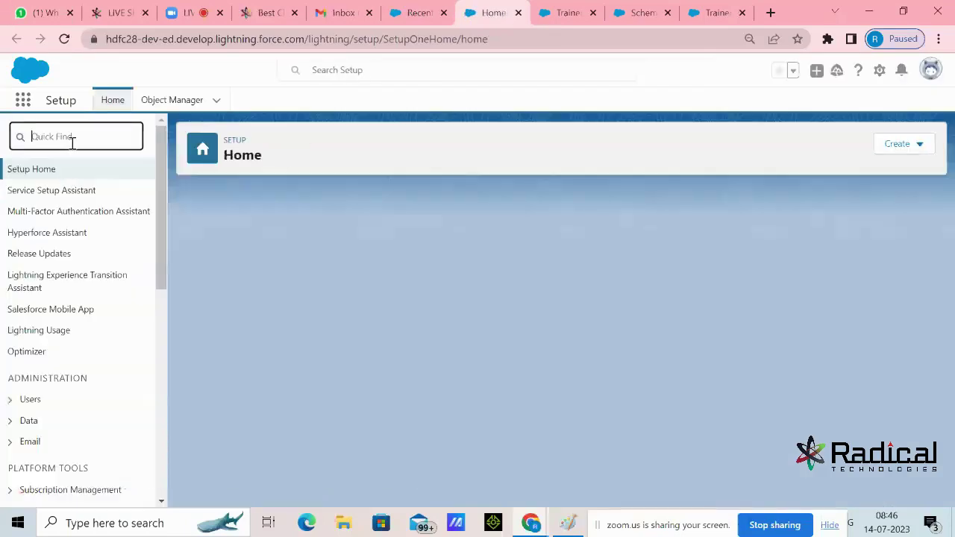
{"action": "type", "text": "sess"}
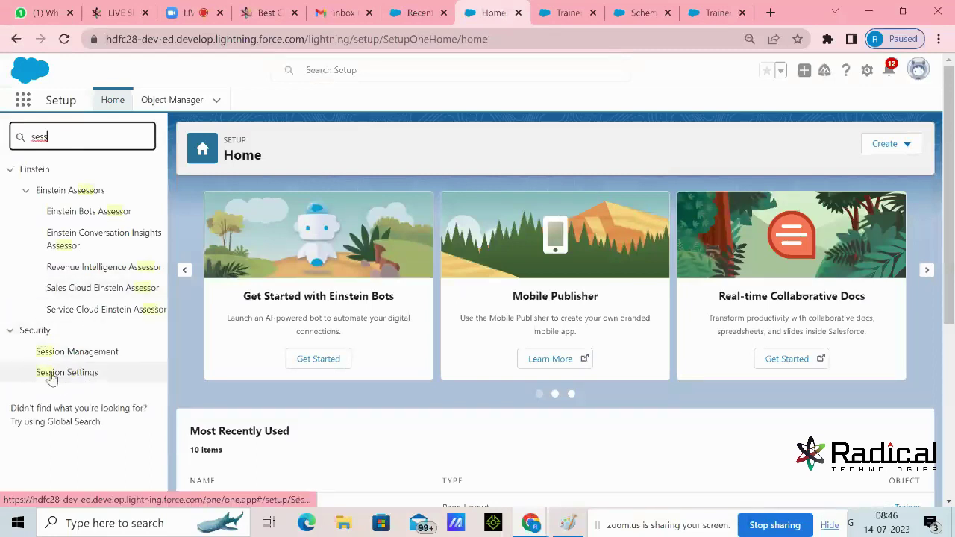
{"action": "left_click", "coordinate": [75, 375]}
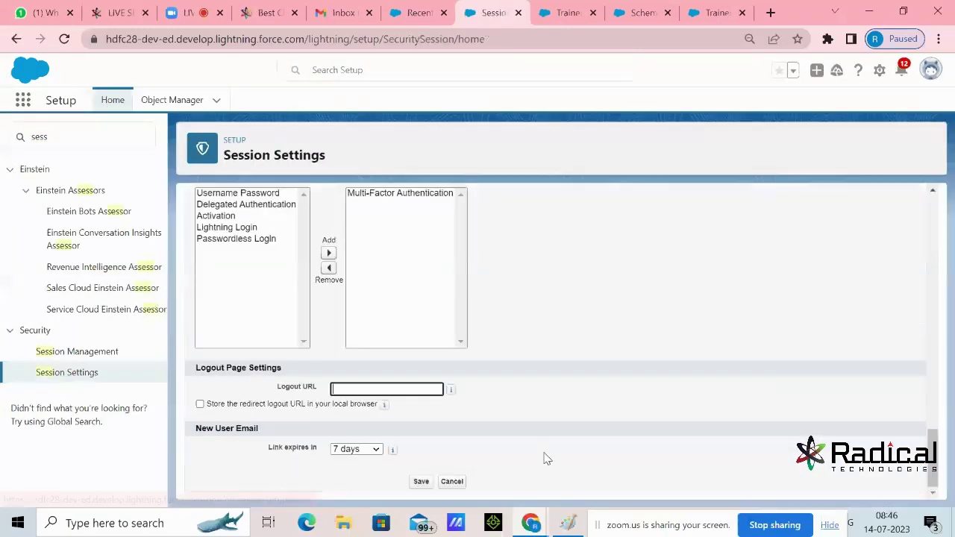
{"action": "left_click", "coordinate": [568, 523]}
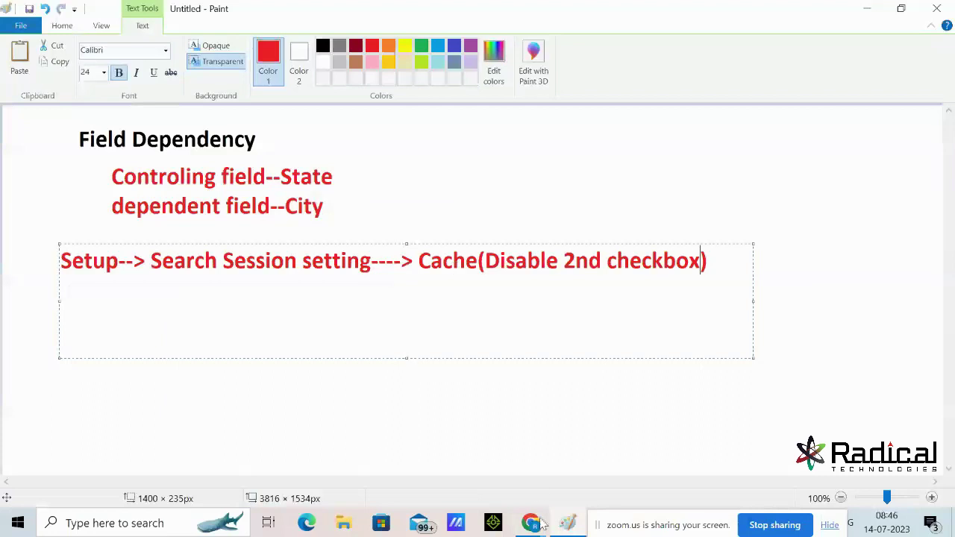
{"action": "left_click", "coordinate": [564, 527]}
Review the Caching options on Session Settings and save the settings
{"action": "scroll", "coordinate": [432, 299], "scroll_direction": "up", "scroll_amount": 10}
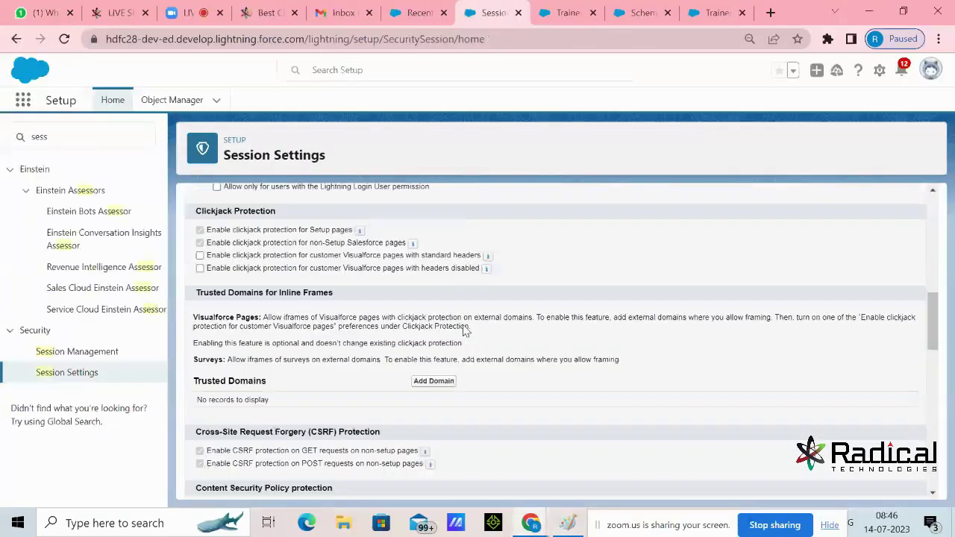
{"action": "scroll", "coordinate": [463, 331], "scroll_direction": "up", "scroll_amount": 4}
{"action": "scroll", "coordinate": [465, 330], "scroll_direction": "down", "scroll_amount": 3}
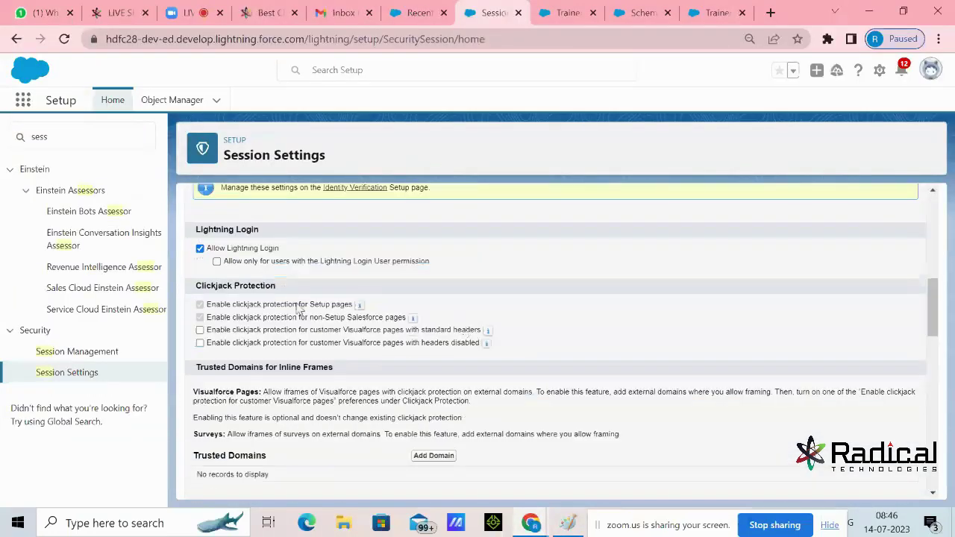
{"action": "scroll", "coordinate": [253, 286], "scroll_direction": "up", "scroll_amount": 8}
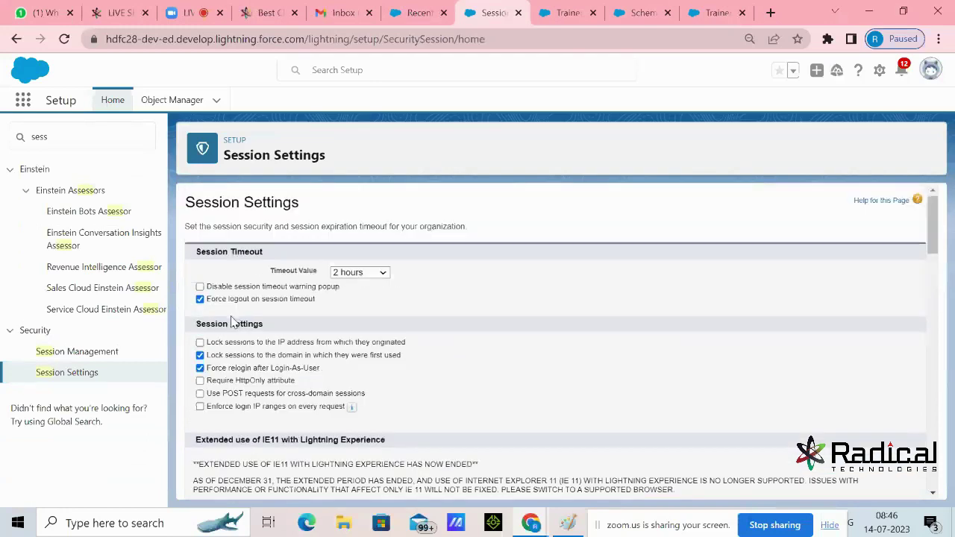
{"action": "scroll", "coordinate": [231, 321], "scroll_direction": "down", "scroll_amount": 3}
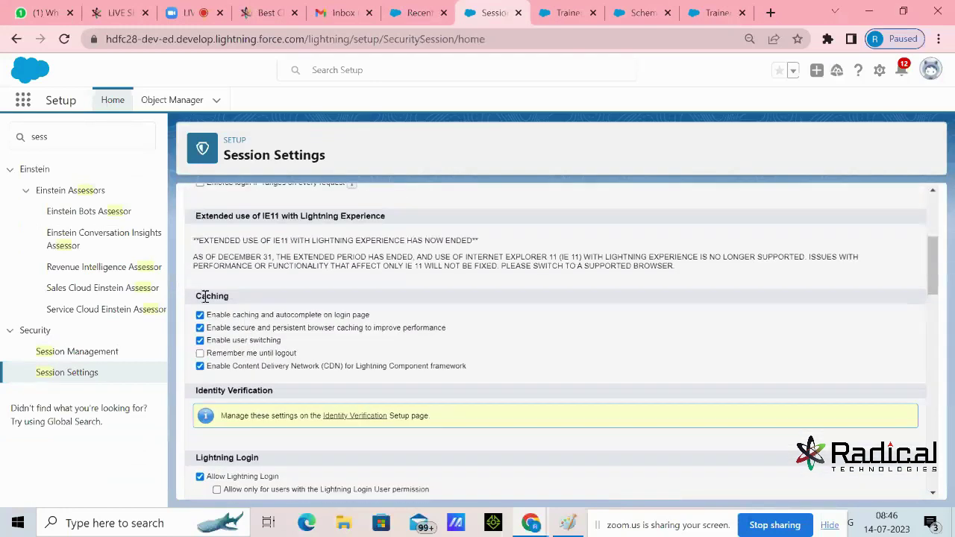
{"action": "left_click_drag", "start_coordinate": [211, 296], "coordinate": [258, 298]}
{"action": "left_click", "coordinate": [209, 333]}
{"action": "scroll", "coordinate": [509, 350], "scroll_direction": "up", "scroll_amount": 3}
{"action": "scroll", "coordinate": [510, 350], "scroll_direction": "down", "scroll_amount": 15}
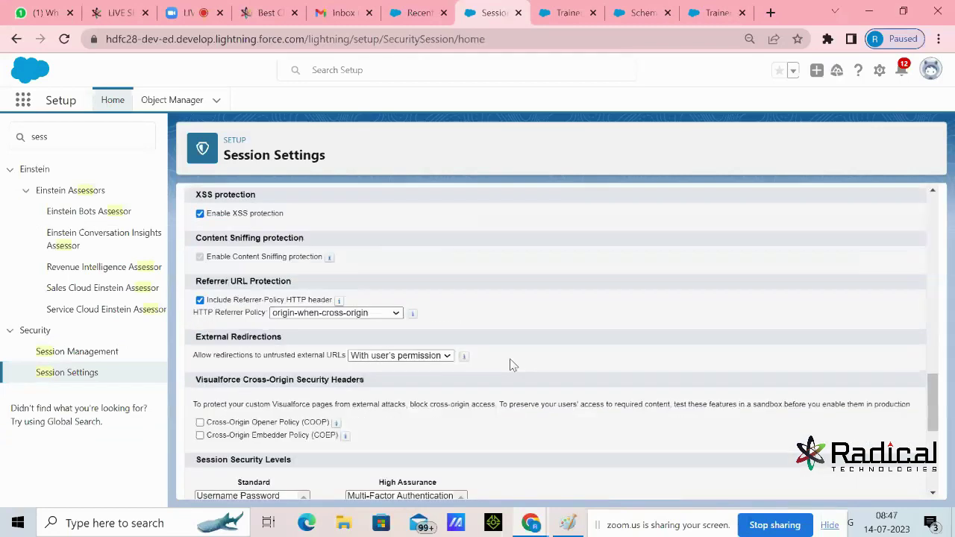
{"action": "left_click", "coordinate": [421, 482]}
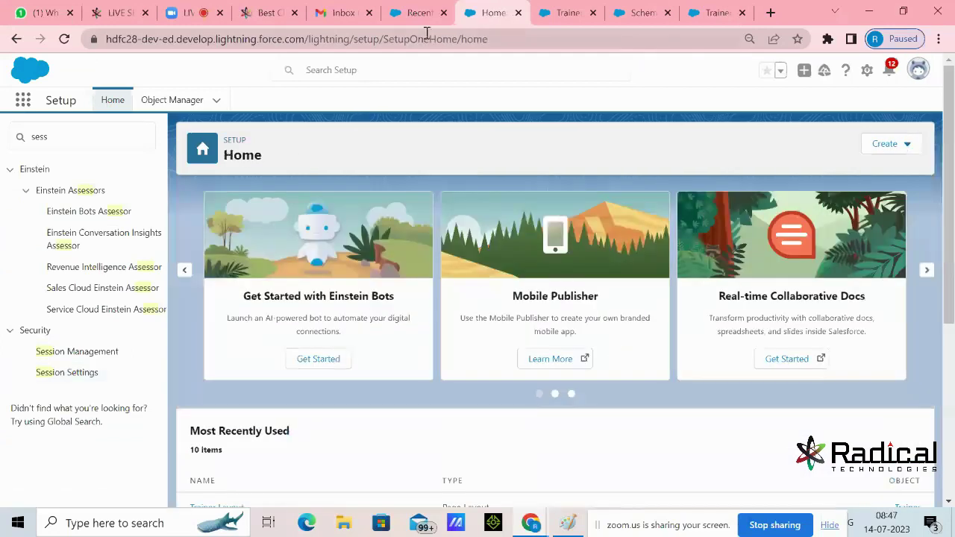
Create the first trainer with Experience 16 and Technical Course Salesforce
{"action": "left_click", "coordinate": [422, 15]}
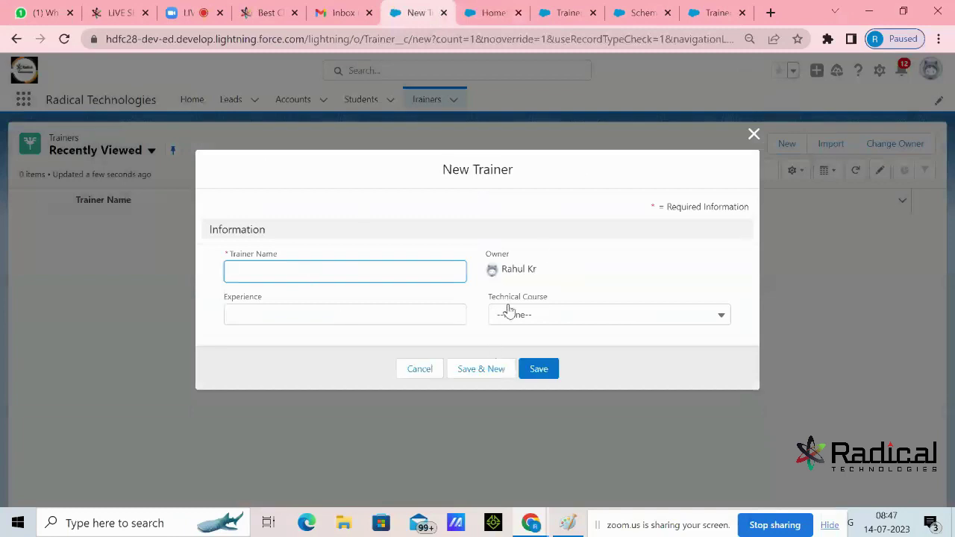
{"action": "type", "text": "rahu"}
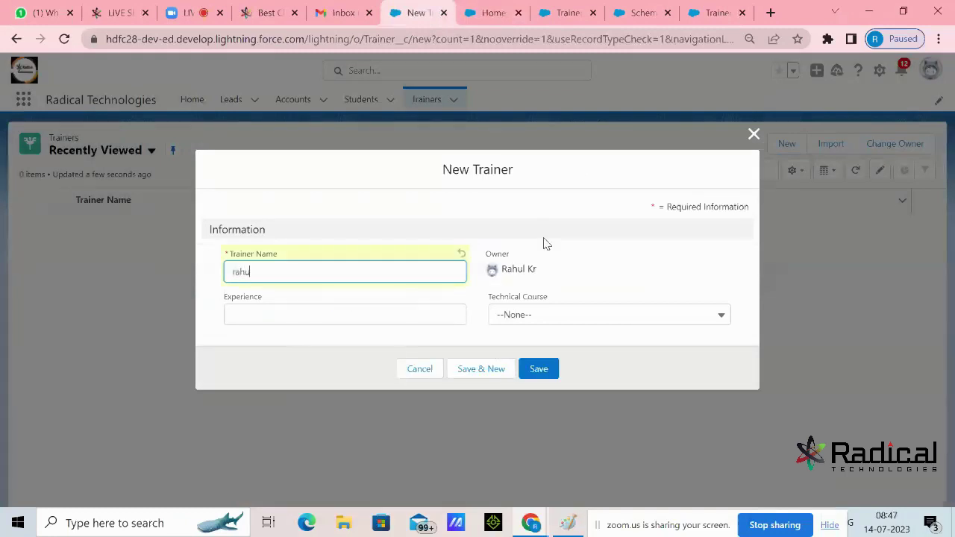
{"action": "key", "text": "BackSpace"}
{"action": "key", "text": "BackSpace"}
{"action": "key", "text": "BackSpace"}
{"action": "left_click", "coordinate": [460, 317]}
{"action": "type", "text": "16"}
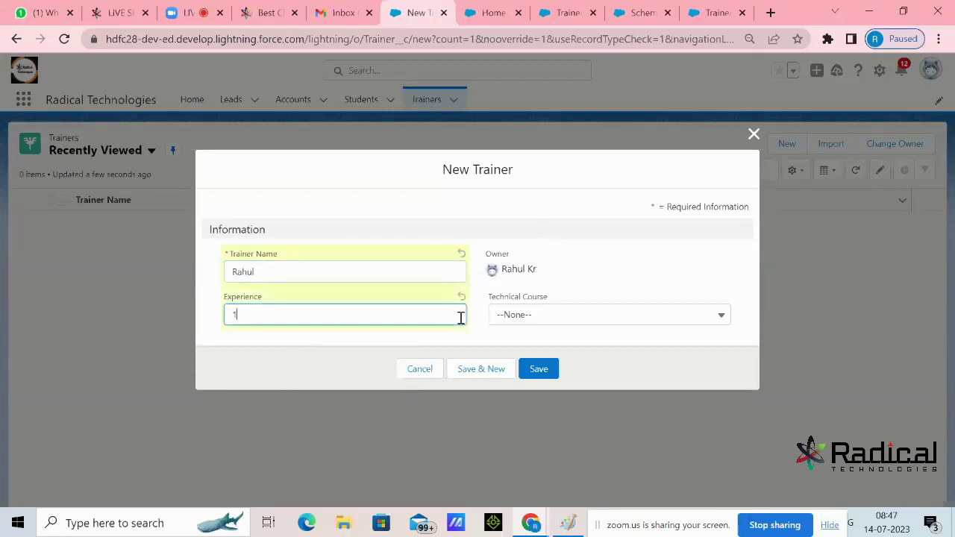
{"action": "left_click", "coordinate": [552, 321]}
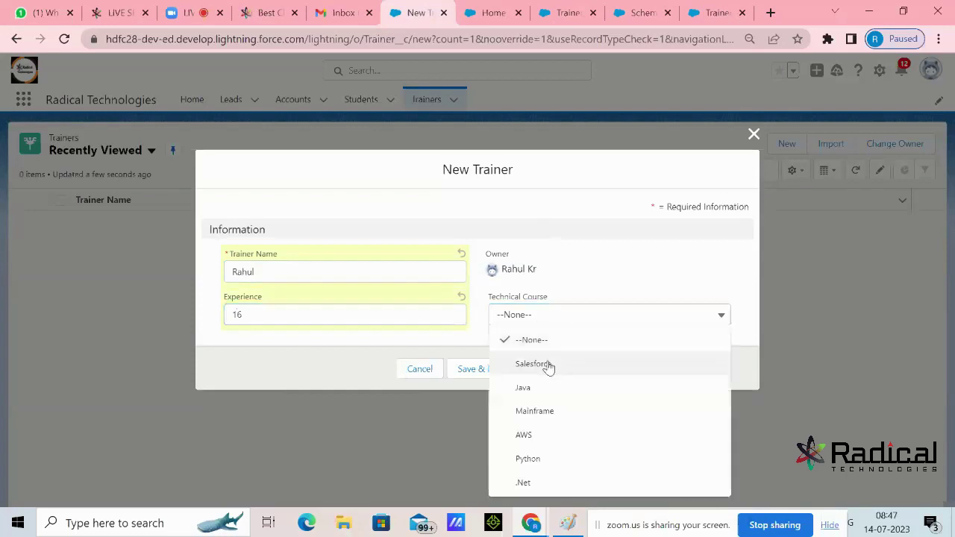
{"action": "left_click", "coordinate": [550, 364]}
{"action": "left_click", "coordinate": [552, 371]}
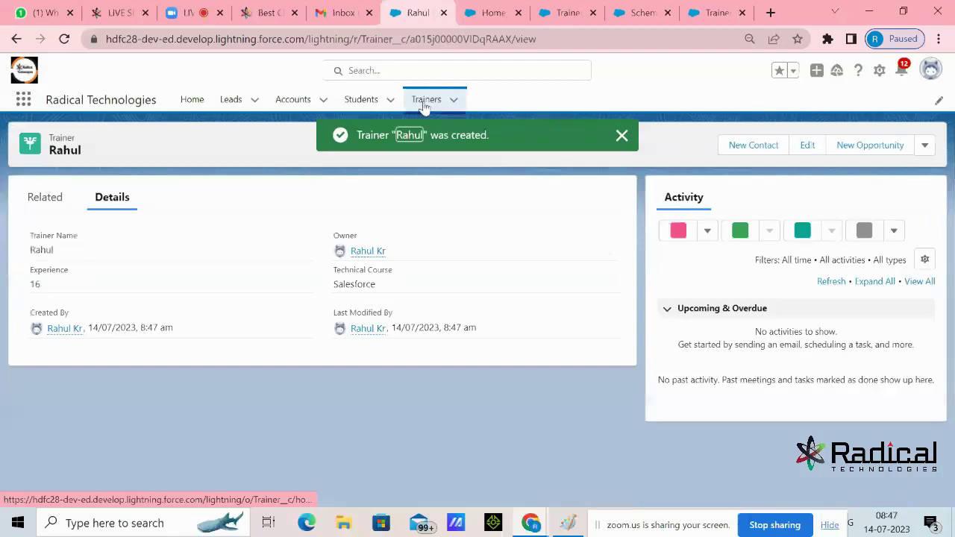
Create a second trainer with Experience 14 and Technical Course Java
{"action": "left_click", "coordinate": [423, 101]}
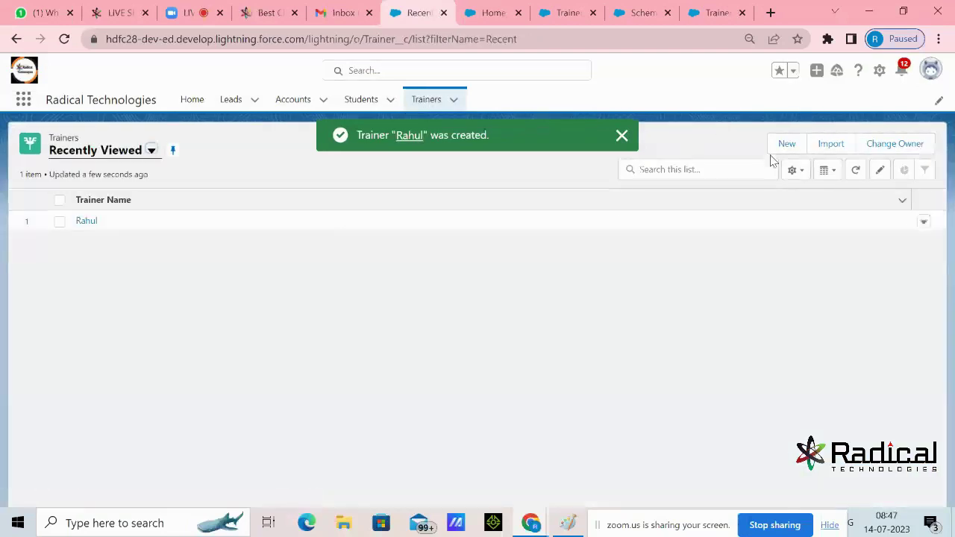
{"action": "left_click", "coordinate": [776, 150]}
{"action": "type", "text": "Atu"}
{"action": "left_click", "coordinate": [356, 311]}
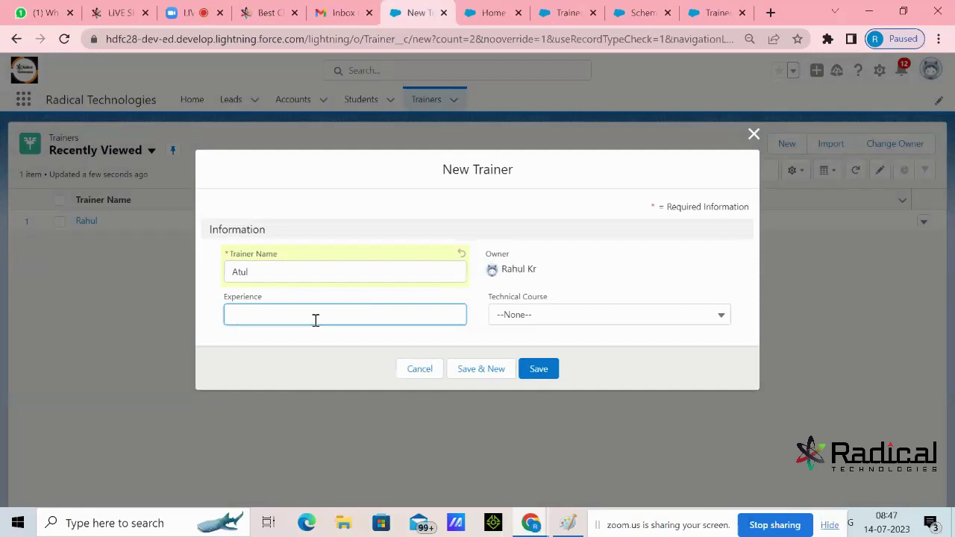
{"action": "type", "text": "1"}
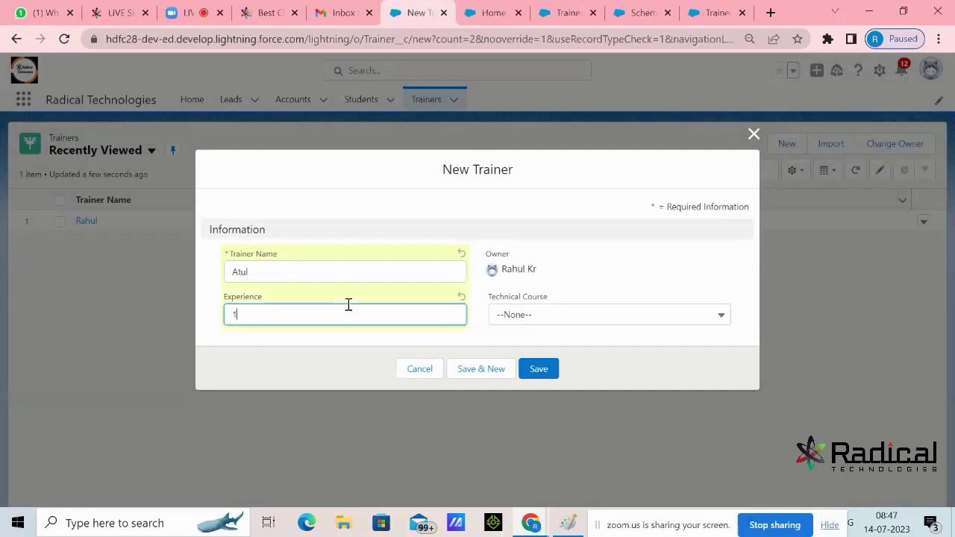
{"action": "type", "text": "4"}
{"action": "left_click", "coordinate": [522, 314]}
{"action": "left_click", "coordinate": [524, 396]}
{"action": "left_click", "coordinate": [544, 370]}
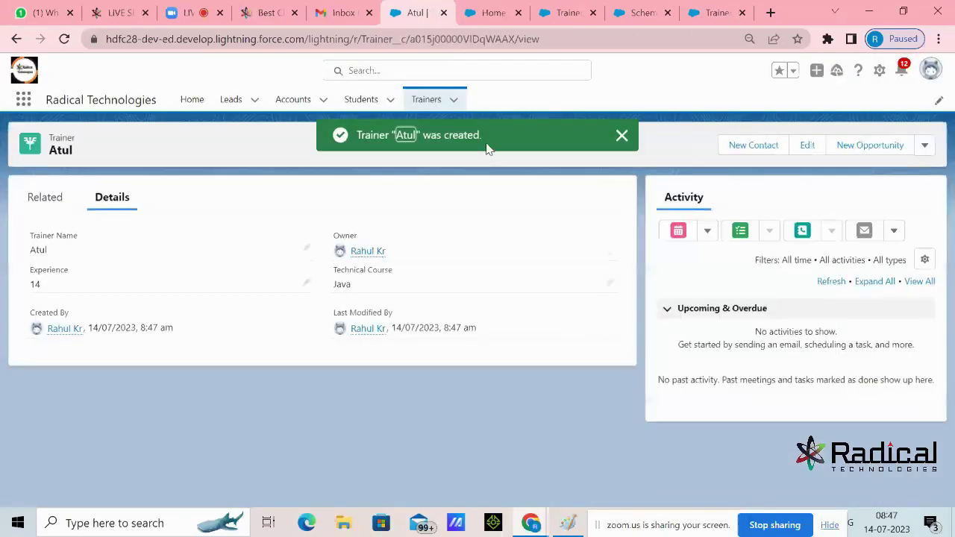
Create a third trainer with Experience 17 and Technical Course Salesforce
{"action": "left_click", "coordinate": [426, 99]}
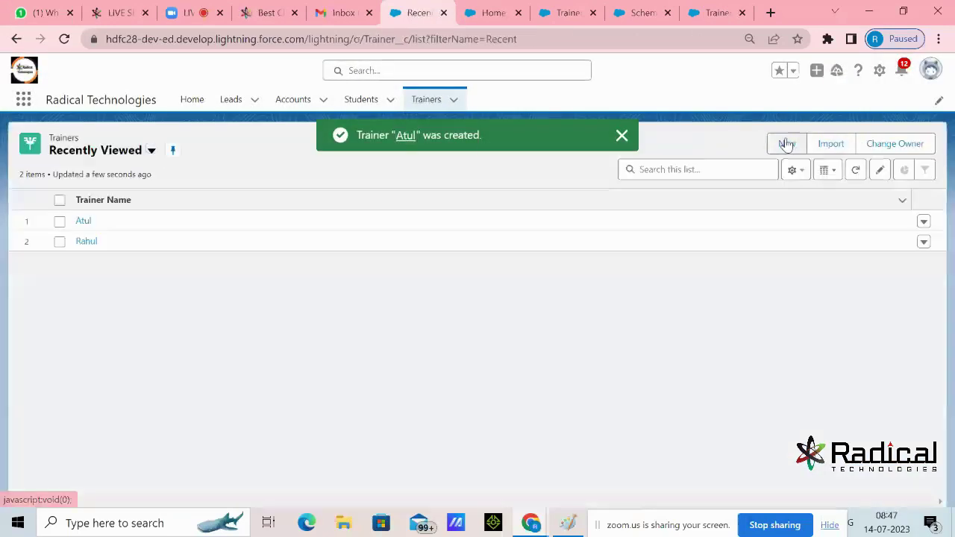
{"action": "left_click", "coordinate": [786, 144]}
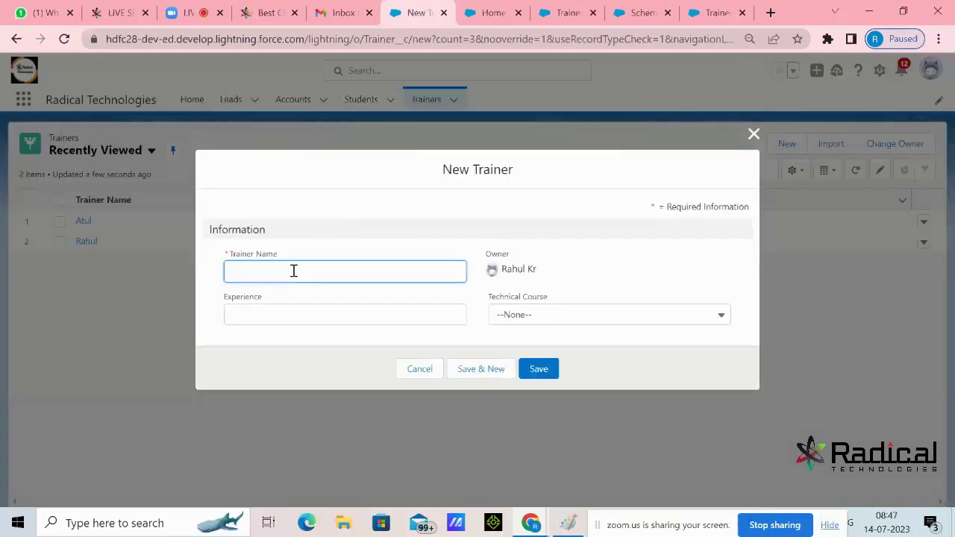
{"action": "type", "text": "Sur"}
{"action": "left_click", "coordinate": [293, 315]}
{"action": "type", "text": "17"}
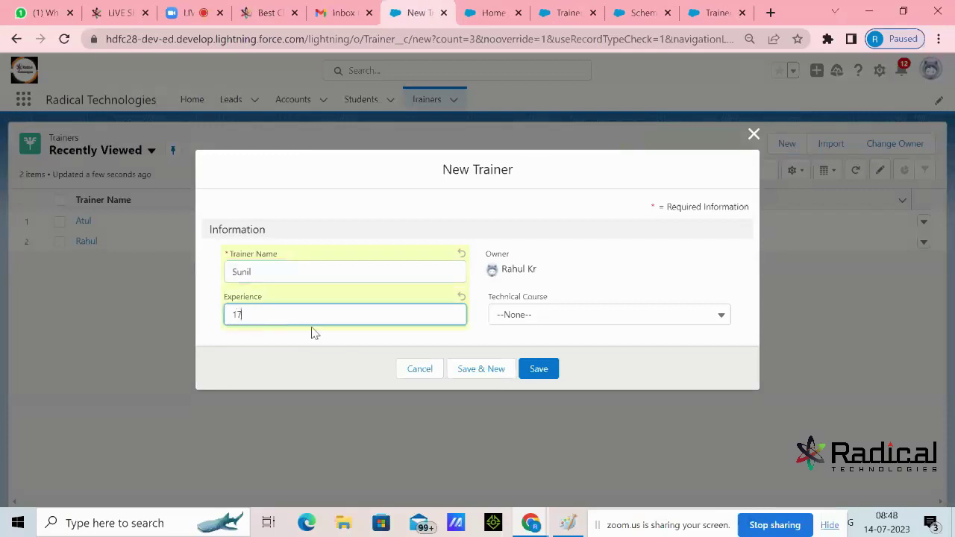
{"action": "left_click", "coordinate": [534, 316]}
{"action": "left_click", "coordinate": [532, 362]}
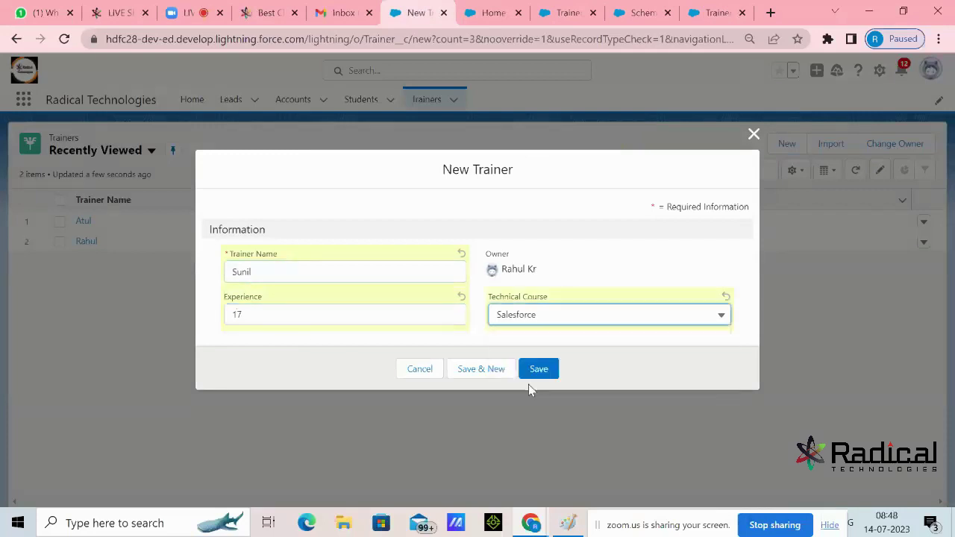
{"action": "left_click", "coordinate": [530, 373]}
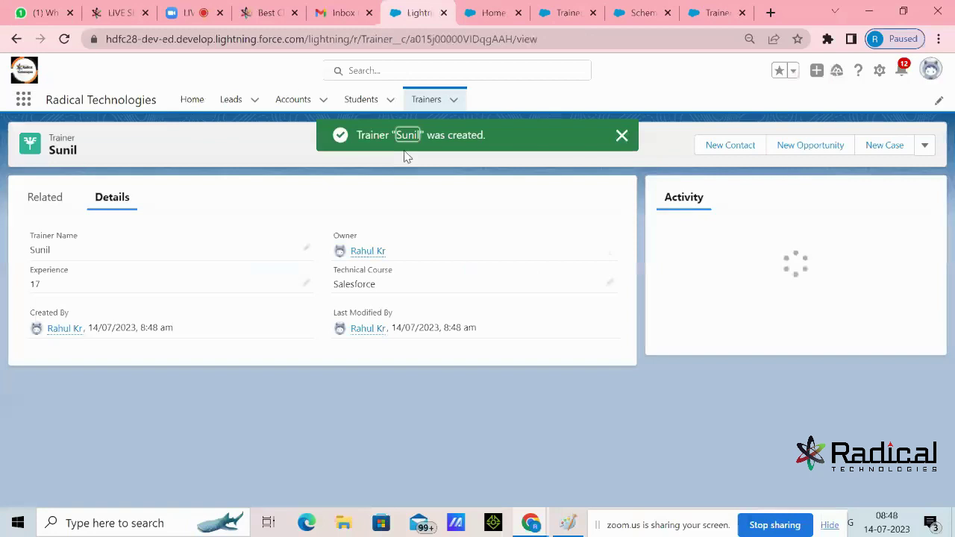
Create a fourth trainer with Experience 18 and Technical Course AWS, then return to Trainers
{"action": "left_click", "coordinate": [426, 102]}
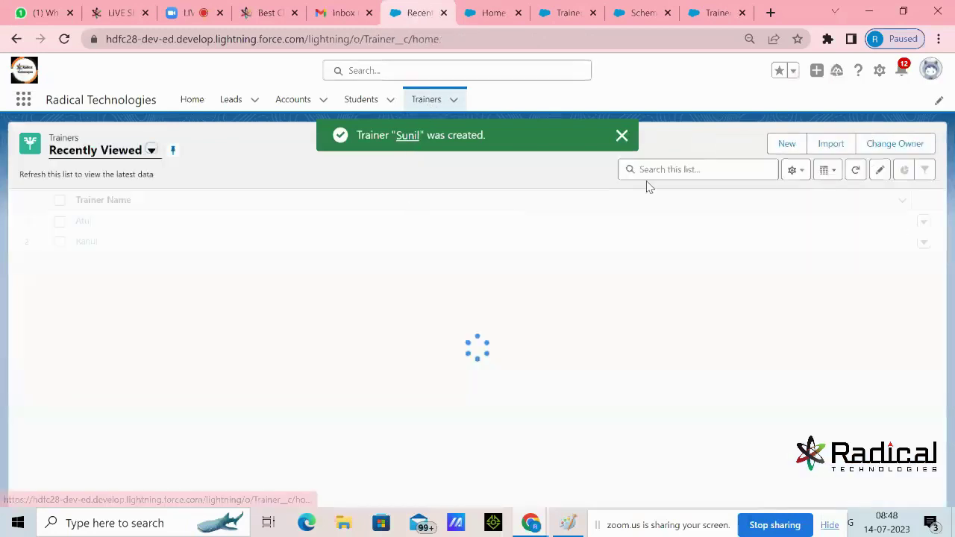
{"action": "left_click", "coordinate": [780, 148]}
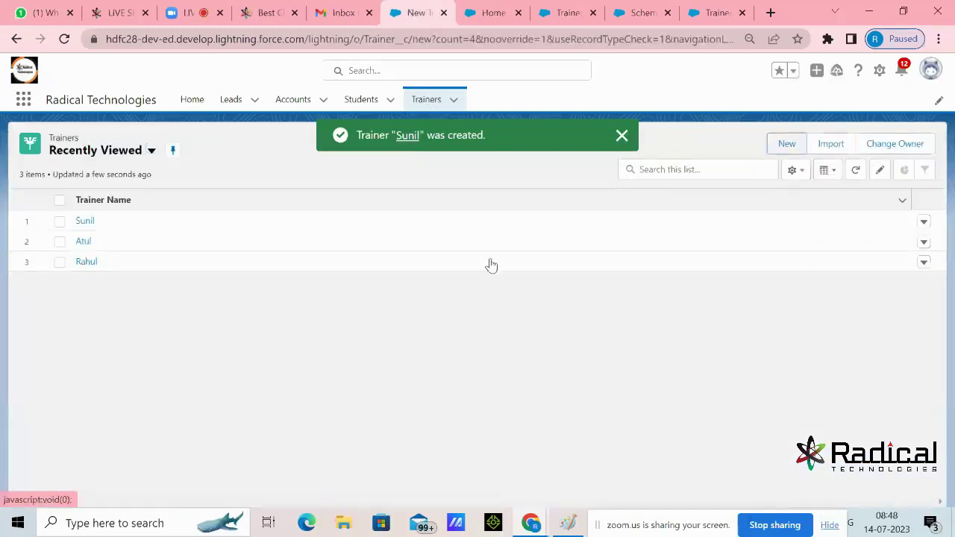
{"action": "type", "text": "A"}
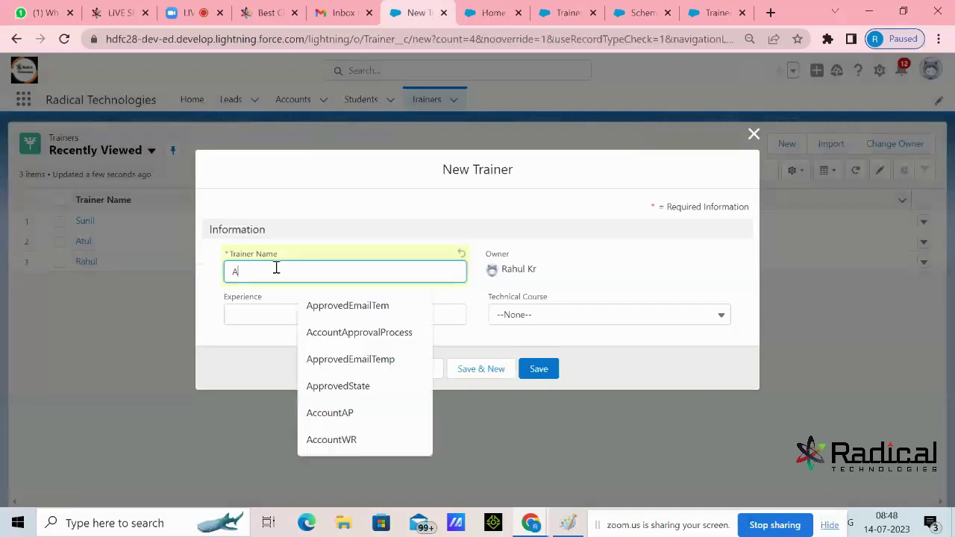
{"action": "type", "text": "arti"}
{"action": "left_click", "coordinate": [346, 320]}
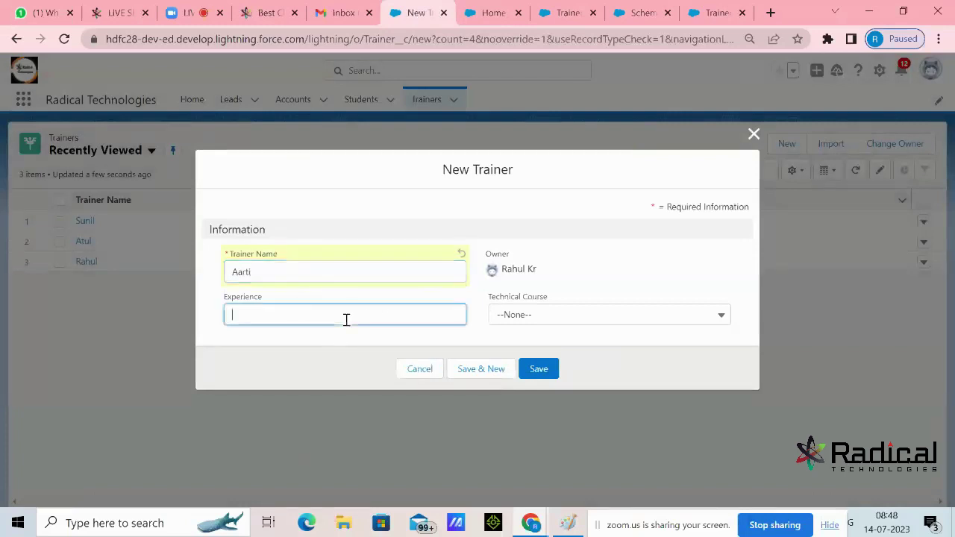
{"action": "type", "text": "18"}
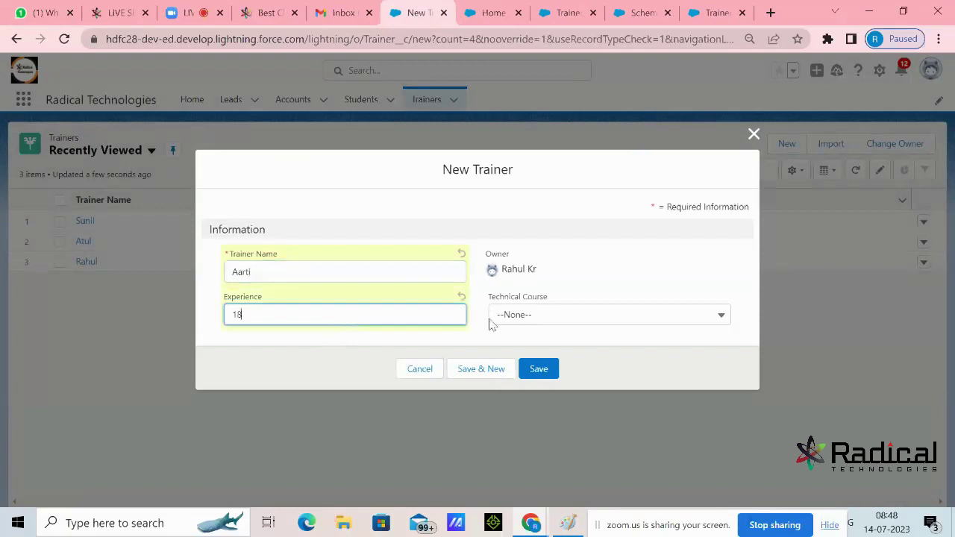
{"action": "left_click", "coordinate": [514, 317]}
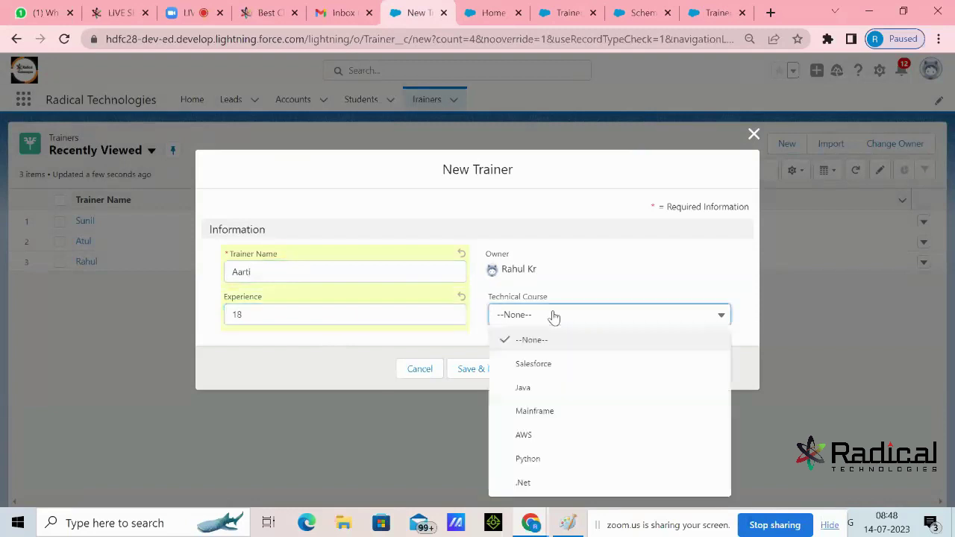
{"action": "left_click", "coordinate": [560, 437]}
{"action": "left_click", "coordinate": [544, 373]}
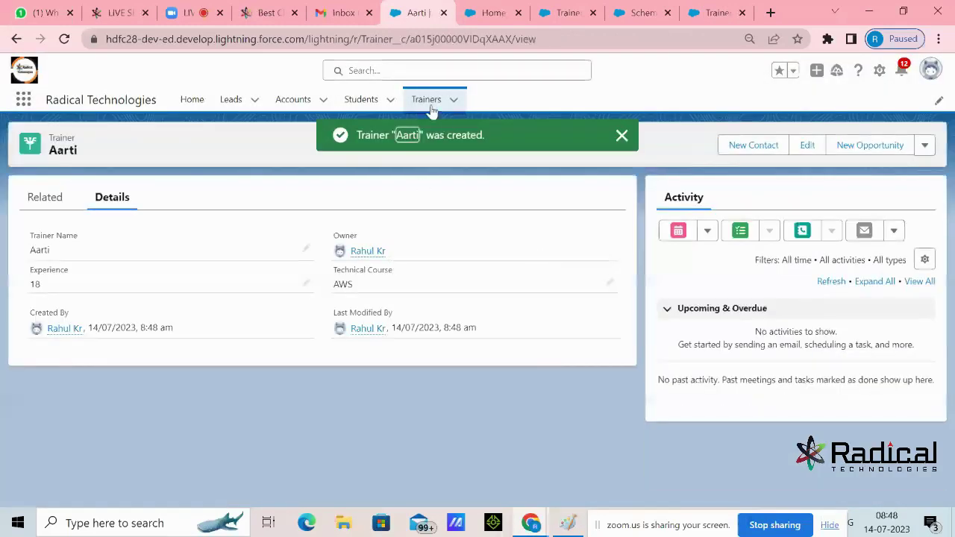
{"action": "left_click", "coordinate": [431, 108]}
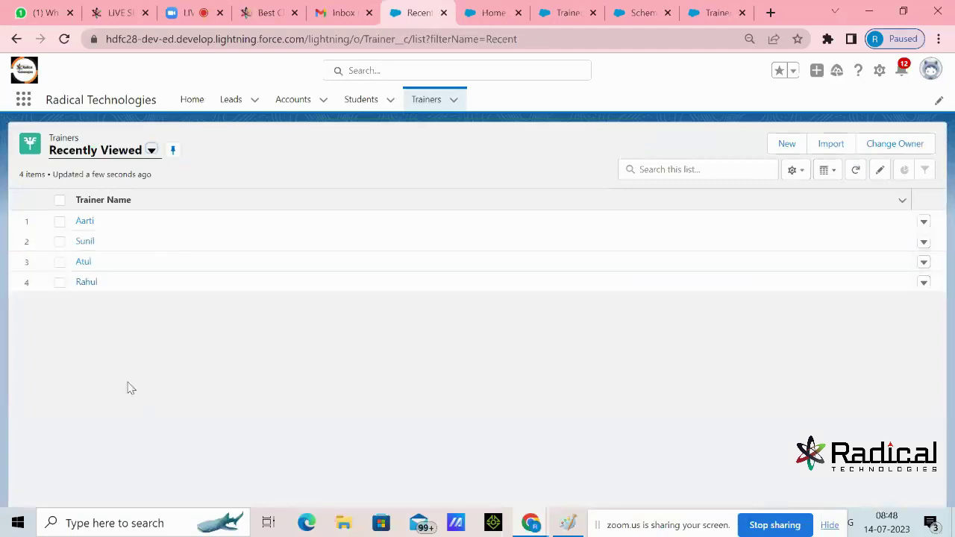
Open a New Trainer form from the Trainers list and discard it unsaved
{"action": "left_click", "coordinate": [363, 99]}
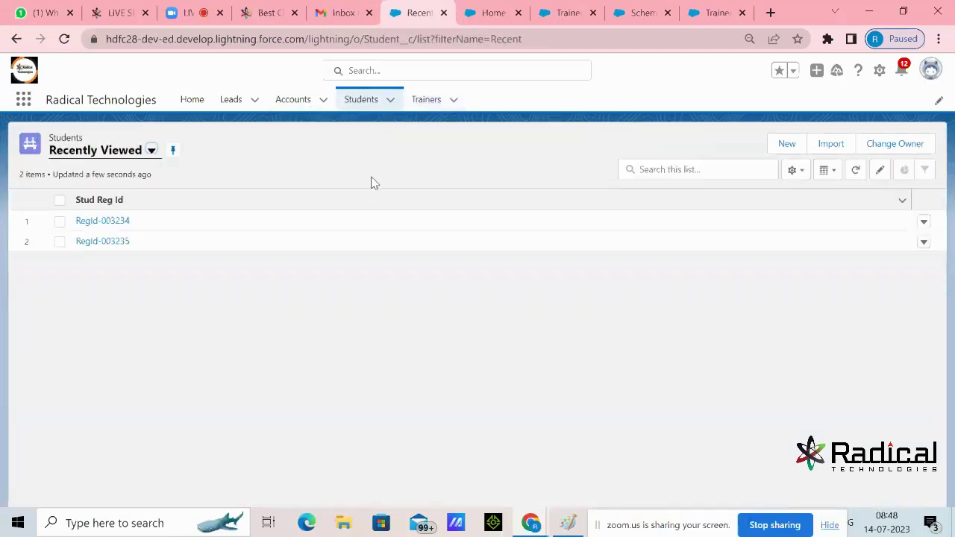
{"action": "left_click", "coordinate": [426, 100]}
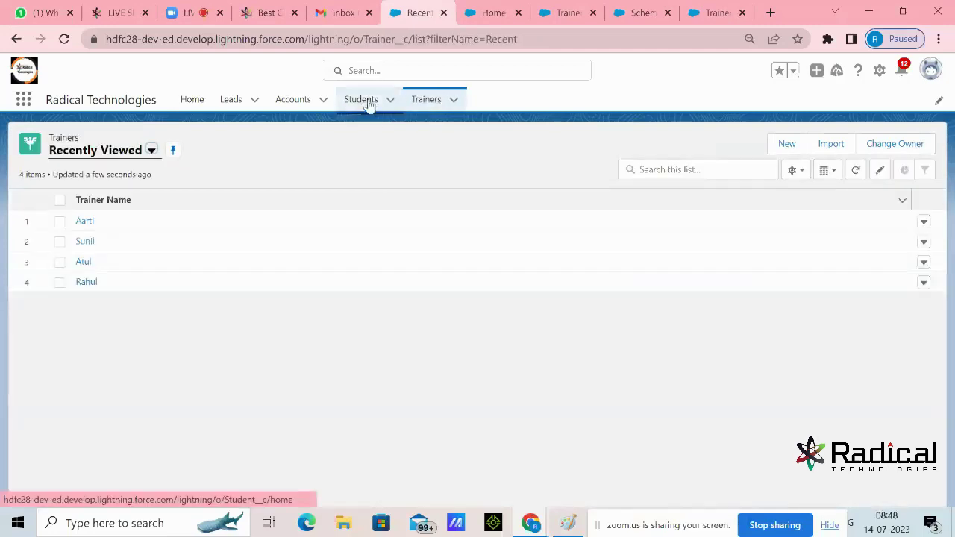
{"action": "left_click", "coordinate": [781, 148]}
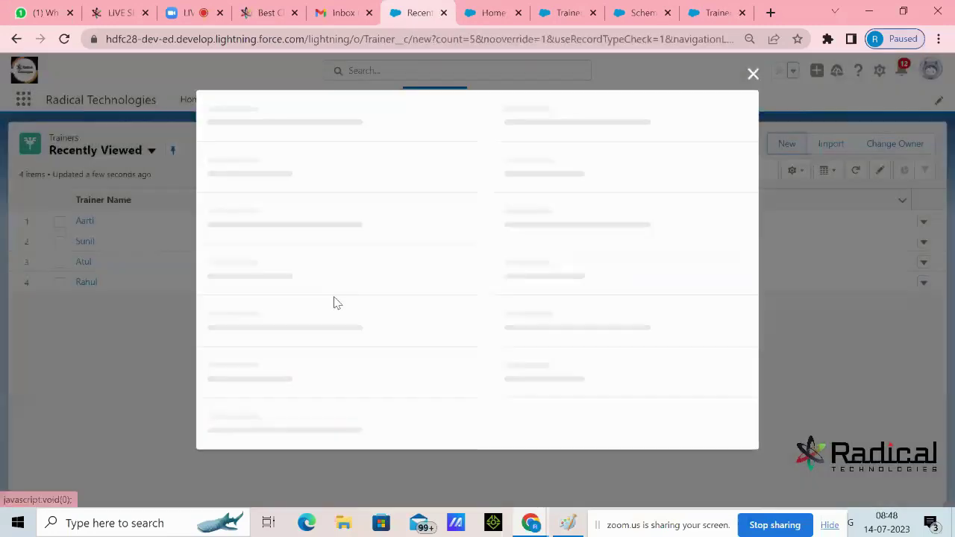
{"action": "left_click", "coordinate": [752, 136]}
Pick Salesforce as a new student's Technical Course, close unsaved, and return to Paint
{"action": "left_click", "coordinate": [356, 111]}
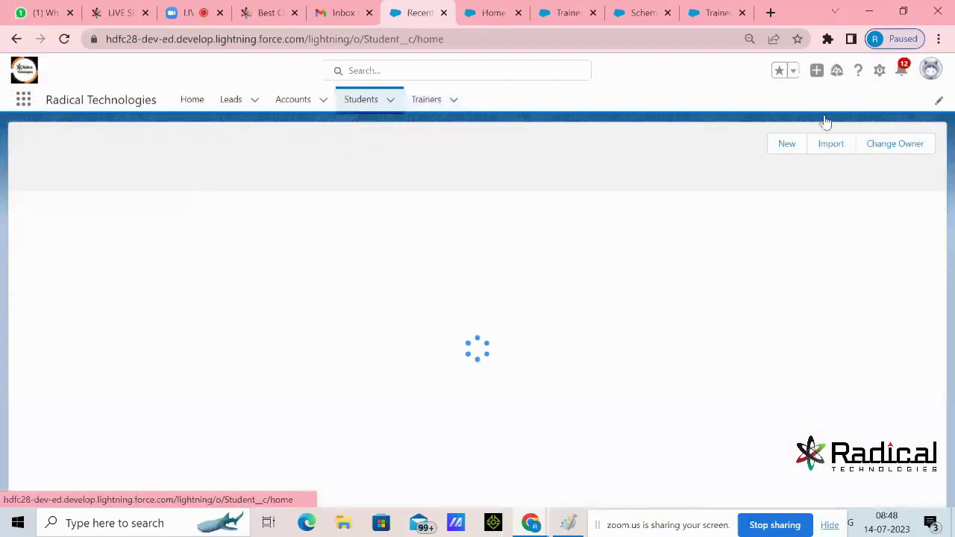
{"action": "left_click", "coordinate": [782, 146]}
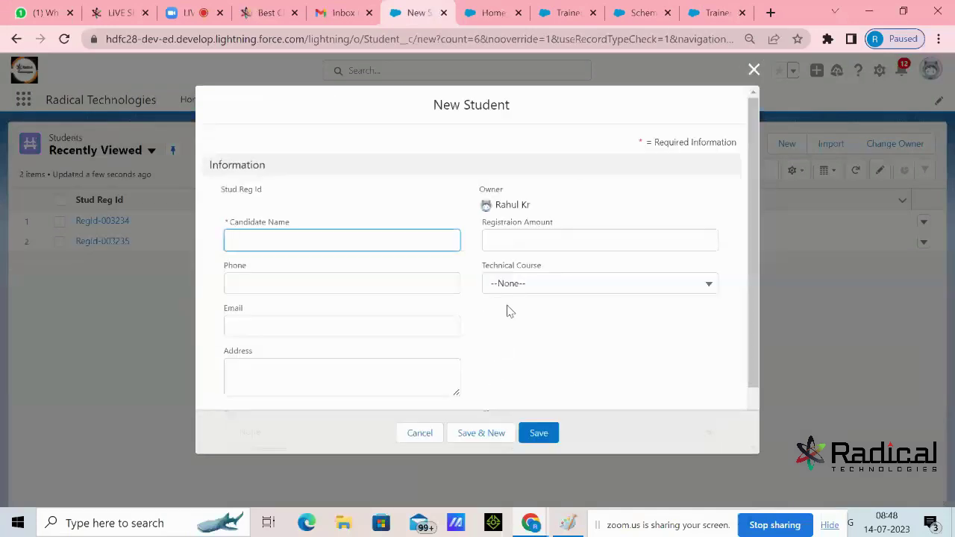
{"action": "left_click", "coordinate": [522, 291]}
{"action": "left_click", "coordinate": [515, 304]}
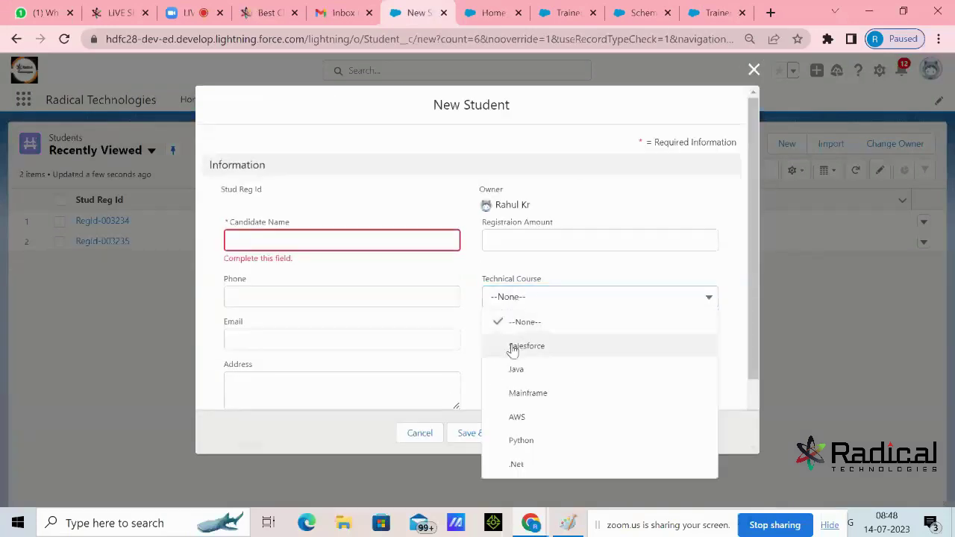
{"action": "left_click", "coordinate": [512, 348]}
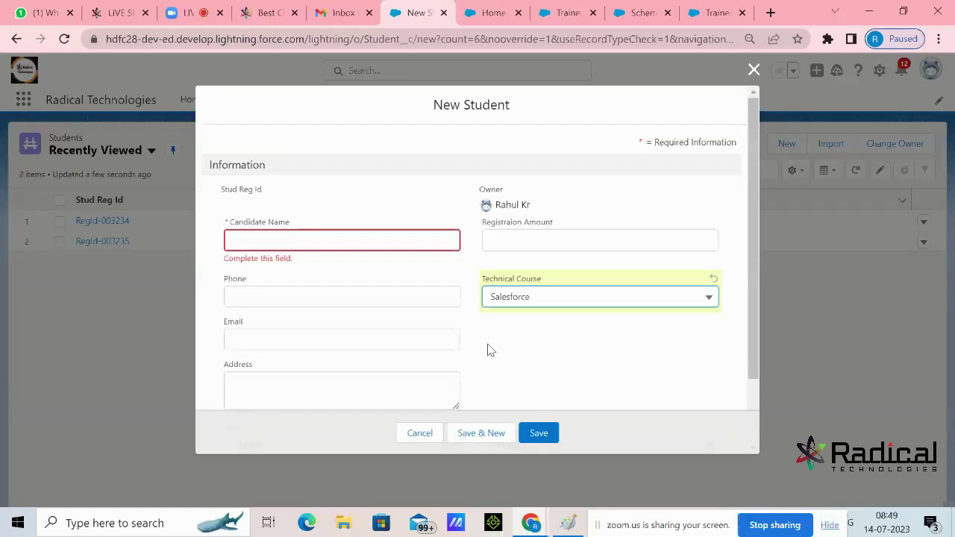
{"action": "scroll", "coordinate": [491, 350], "scroll_direction": "down", "scroll_amount": 2}
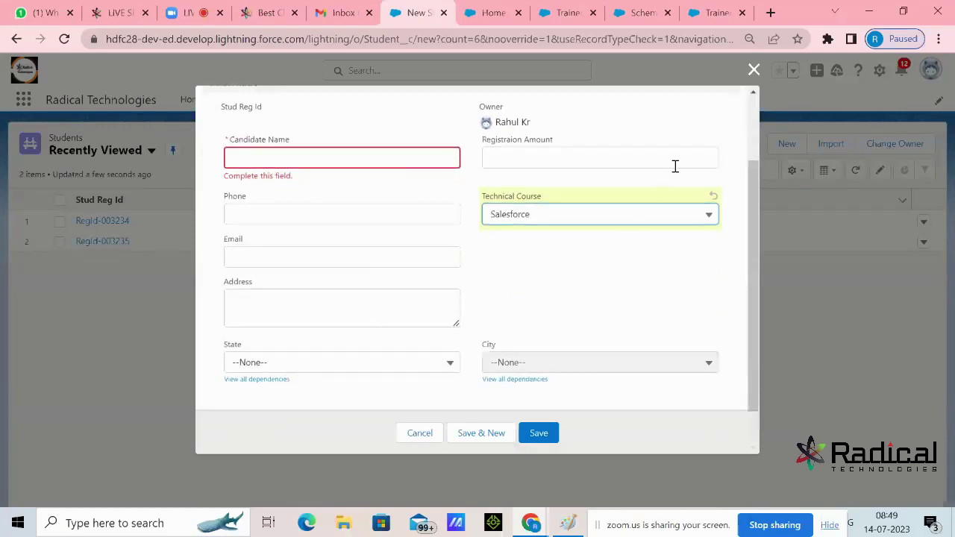
{"action": "left_click", "coordinate": [753, 70]}
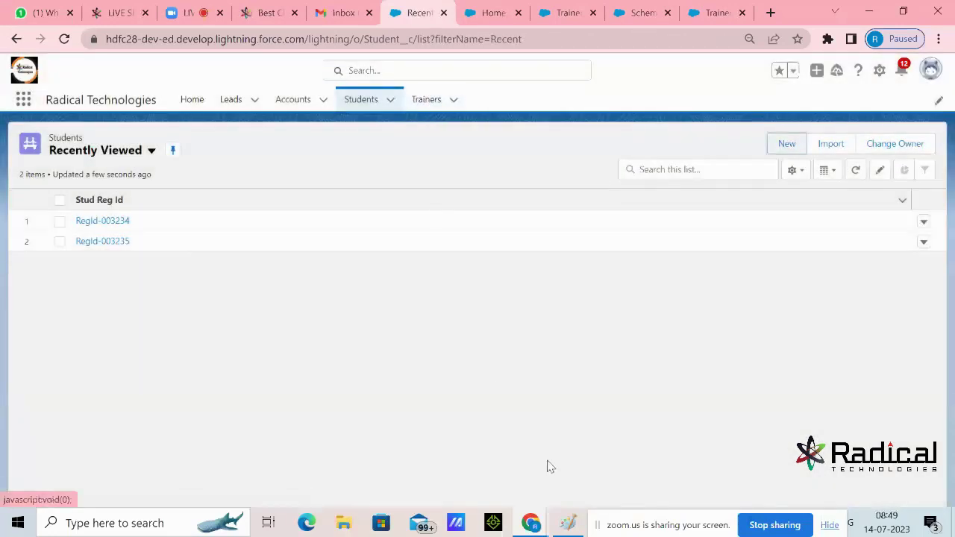
{"action": "left_click", "coordinate": [571, 525]}
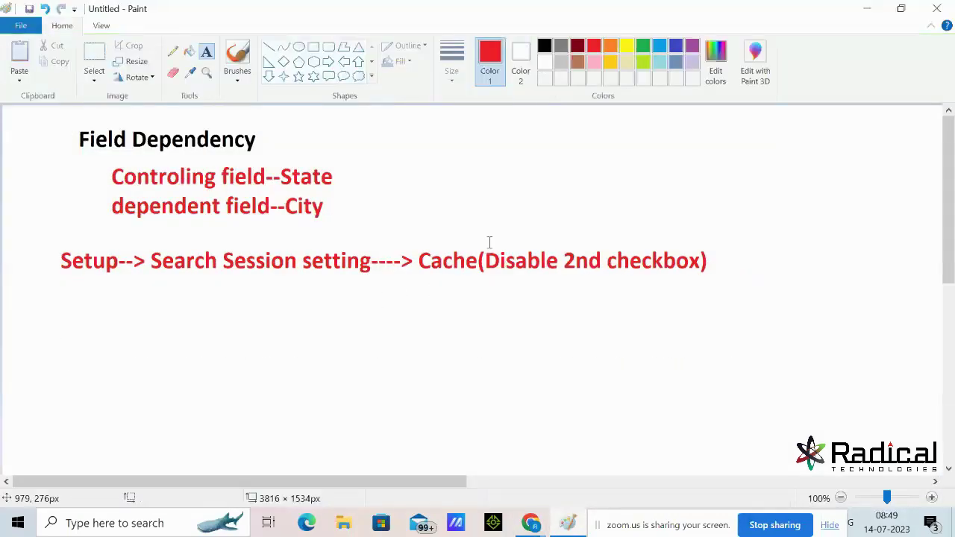
Write the green note 'Connection between 2 or more objects' below the cache line
{"action": "left_click", "coordinate": [642, 45]}
{"action": "left_click", "coordinate": [79, 314]}
{"action": "type", "text": "C"}
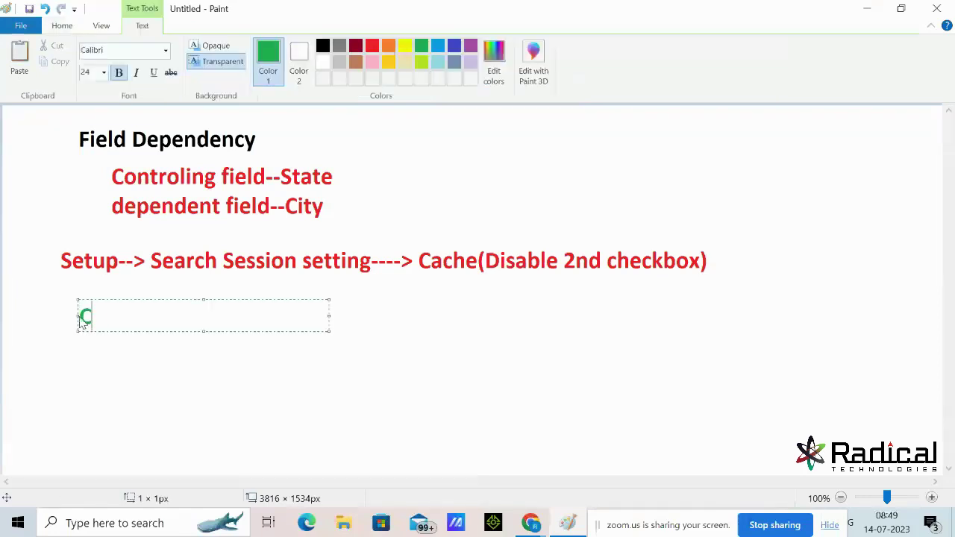
{"action": "type", "text": "onnection "}
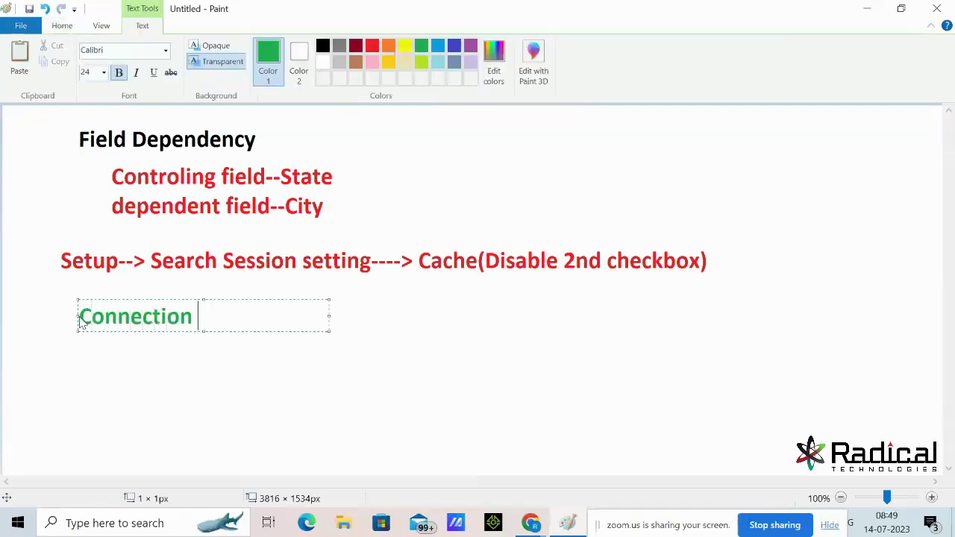
{"action": "type", "text": "between 2"}
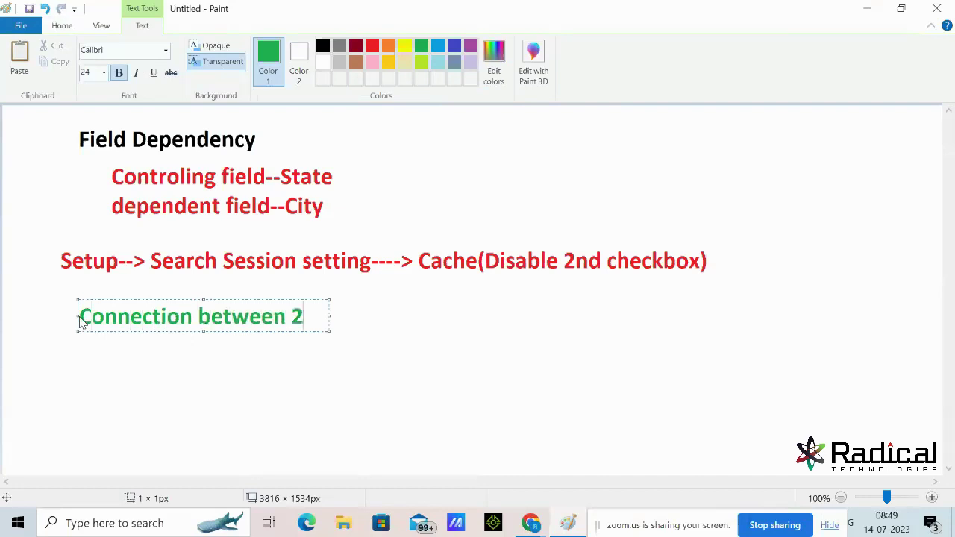
{"action": "type", "text": " objects"}
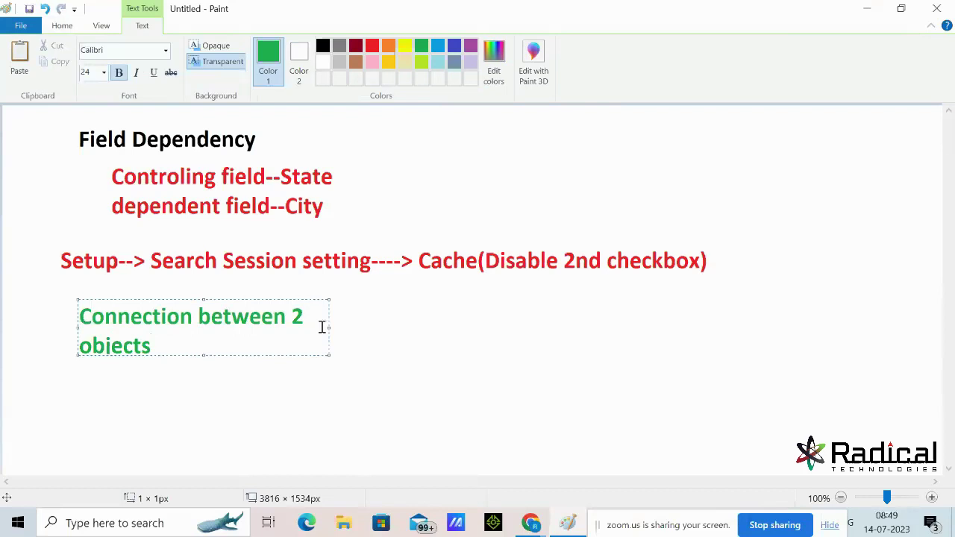
{"action": "left_click_drag", "start_coordinate": [329, 326], "coordinate": [496, 326]}
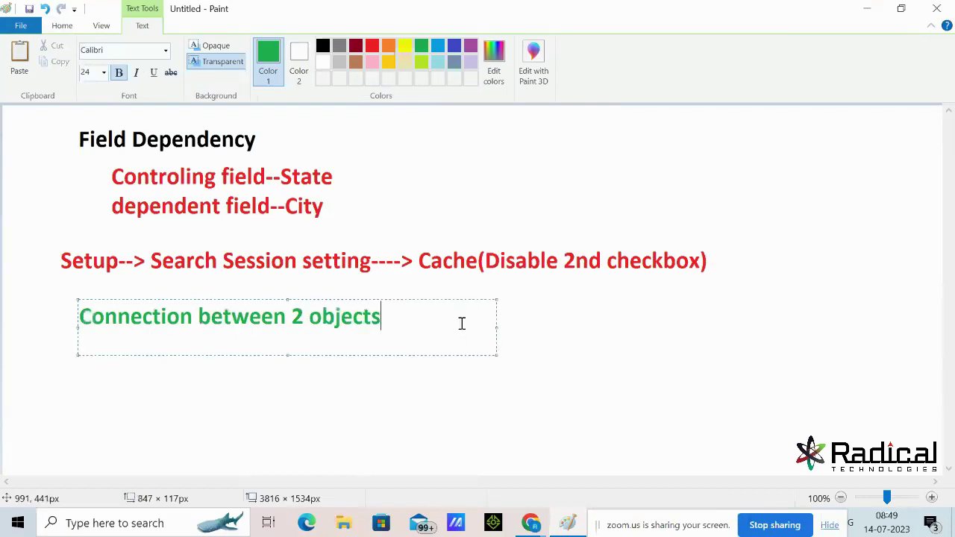
{"action": "left_click", "coordinate": [312, 316]}
{"action": "type", "text": "or o="}
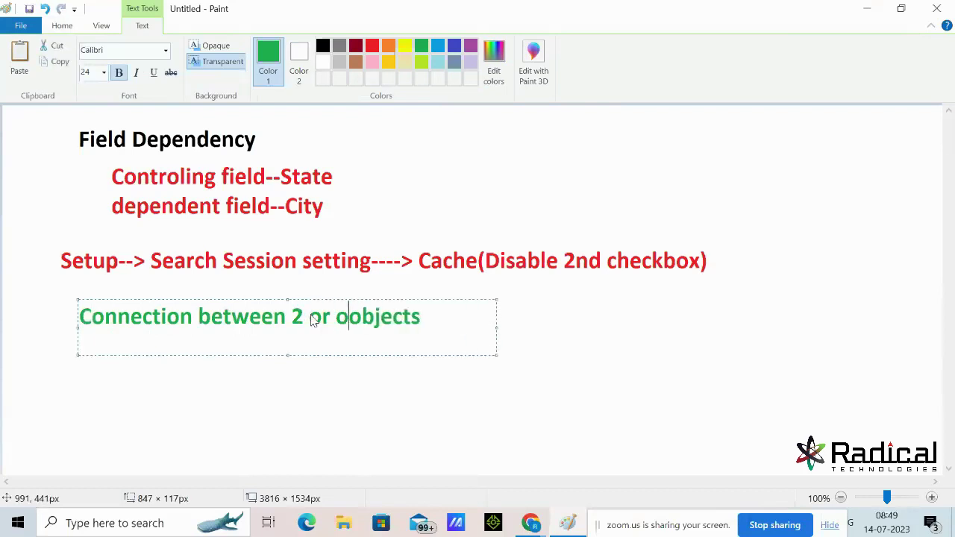
{"action": "key", "text": "BackSpace"}
{"action": "key", "text": "BackSpace"}
{"action": "type", "text": "more"}
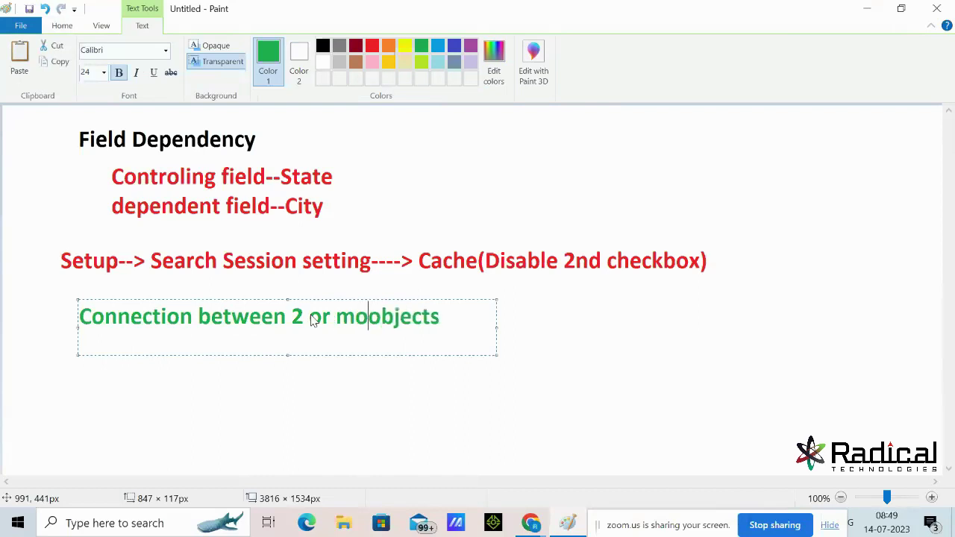
{"action": "left_click", "coordinate": [563, 336]}
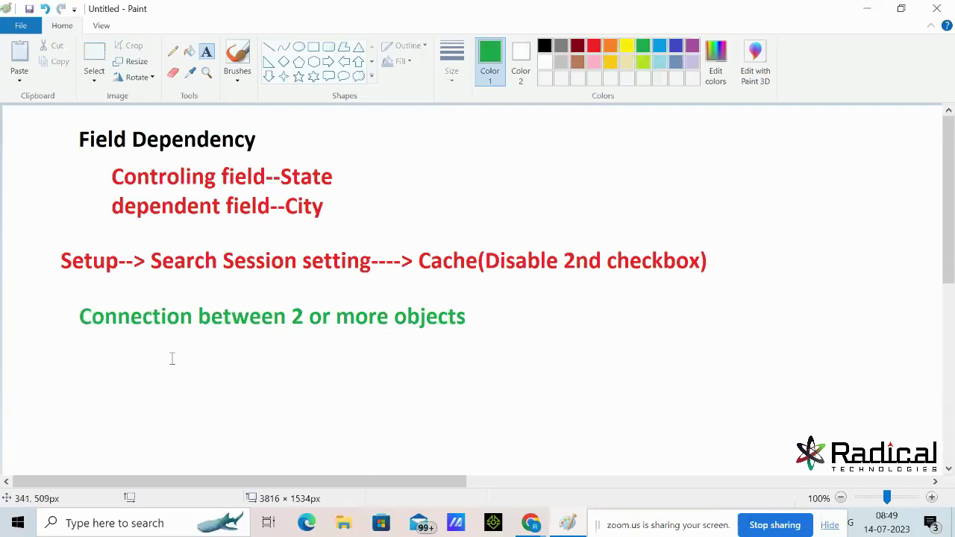
Add the heading 'Relationship Concept' beneath the green sentence
{"action": "left_click", "coordinate": [117, 351]}
{"action": "type", "text": "Relationship Concept"}
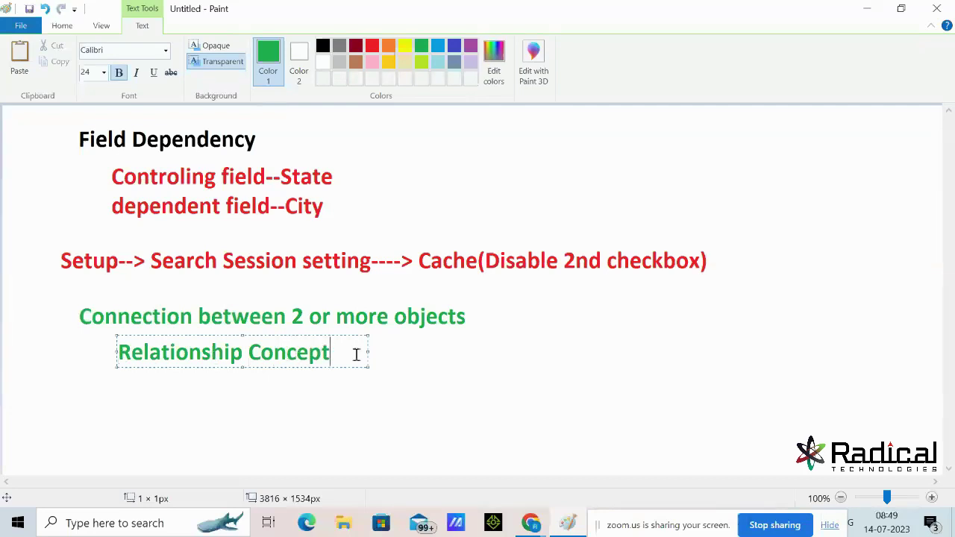
{"action": "left_click", "coordinate": [443, 369]}
{"action": "scroll", "coordinate": [480, 298], "scroll_direction": "down", "scroll_amount": 3}
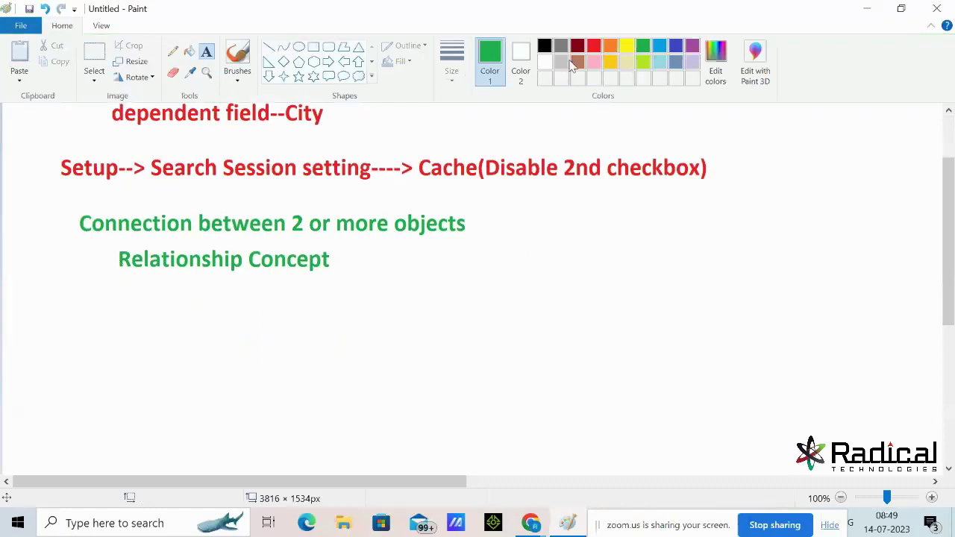
Write the blue list '1. Lookup Relationship', '2. Master Detail relationship', '3. Hierarchcal/Self realtionship' under Relationship Concept
{"action": "left_click", "coordinate": [675, 47]}
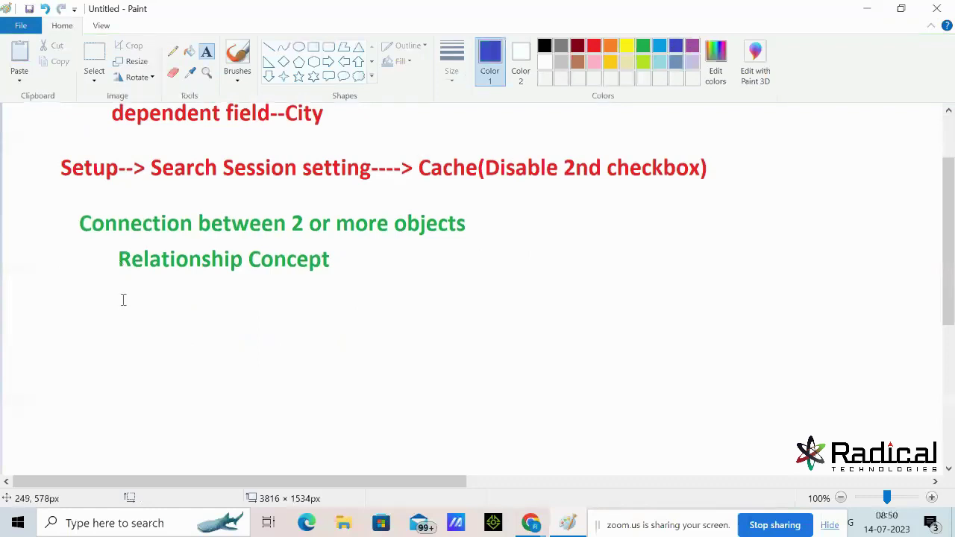
{"action": "left_click", "coordinate": [77, 297]}
{"action": "type", "text": "1. Loo"}
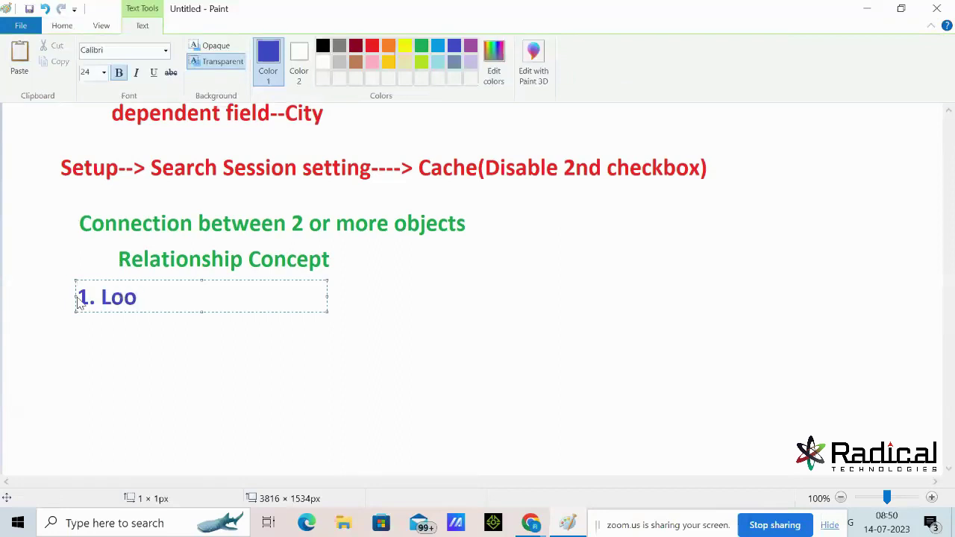
{"action": "type", "text": "kup Rel"}
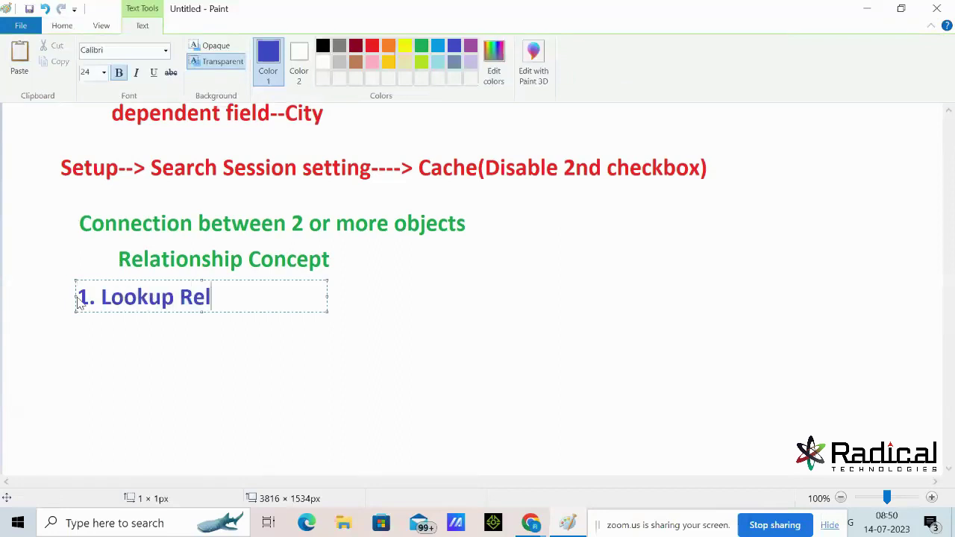
{"action": "type", "text": "ationship"}
{"action": "key", "text": "Return"}
{"action": "type", "text": "2. Master De"}
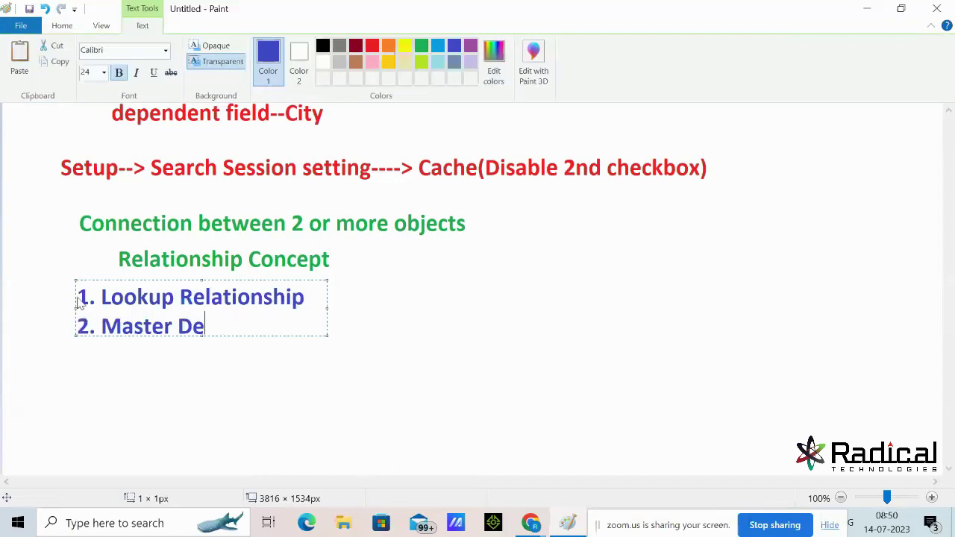
{"action": "type", "text": "tail re"}
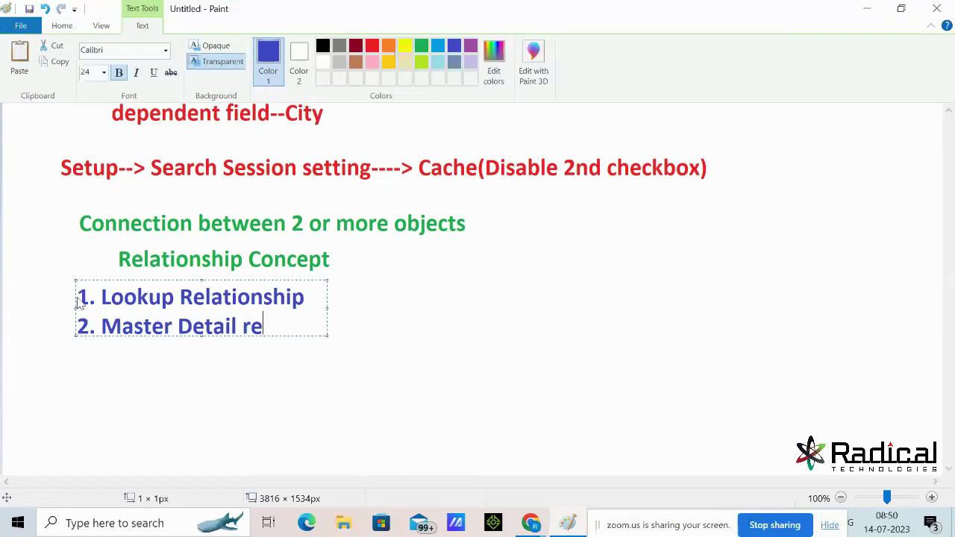
{"action": "type", "text": "lation"}
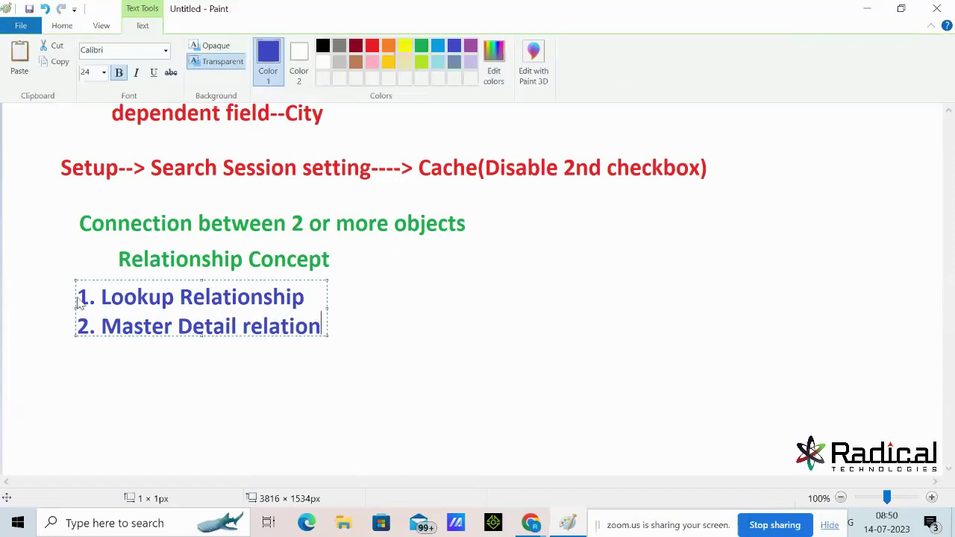
{"action": "type", "text": "ship"}
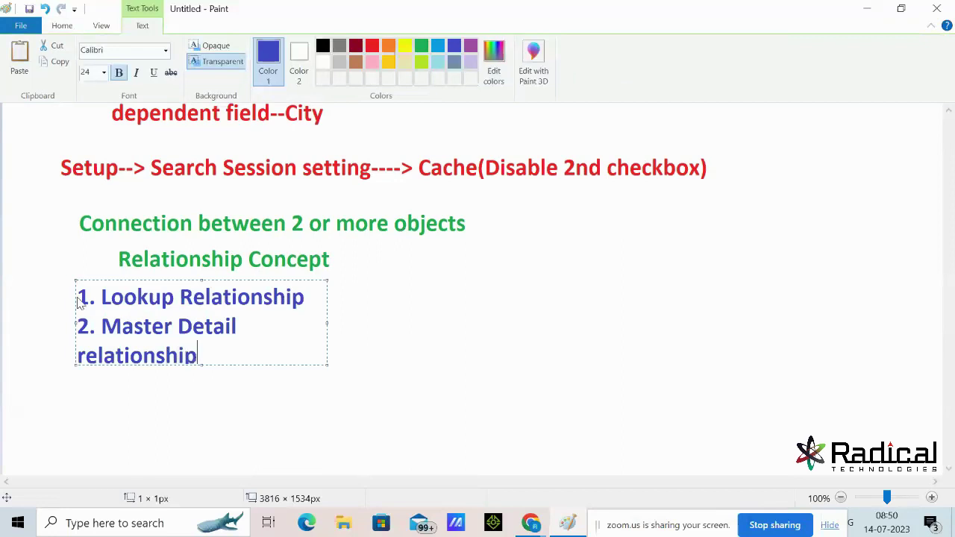
{"action": "left_click_drag", "start_coordinate": [328, 323], "coordinate": [477, 320]}
{"action": "key", "text": "Return"}
{"action": "type", "text": "3. Hierarch"}
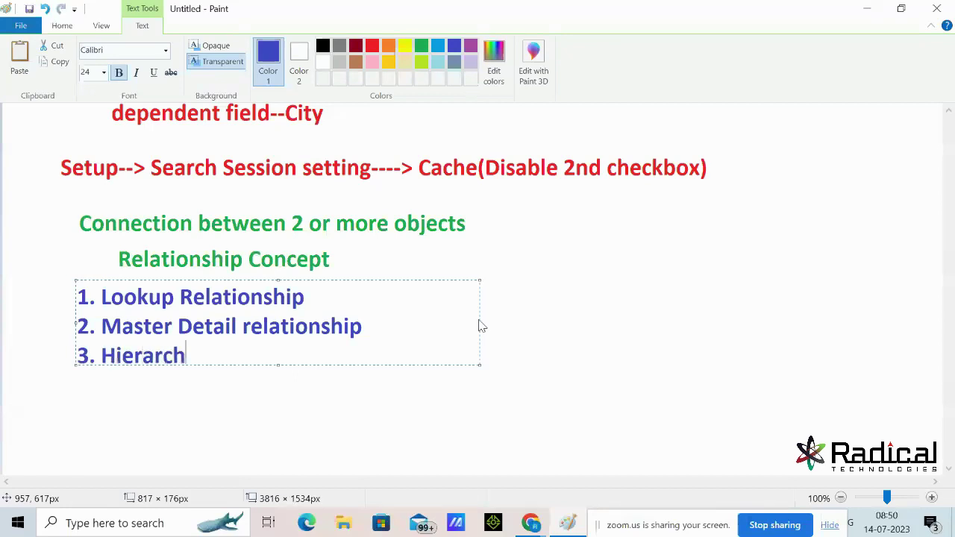
{"action": "type", "text": "cal/Self realtionship"}
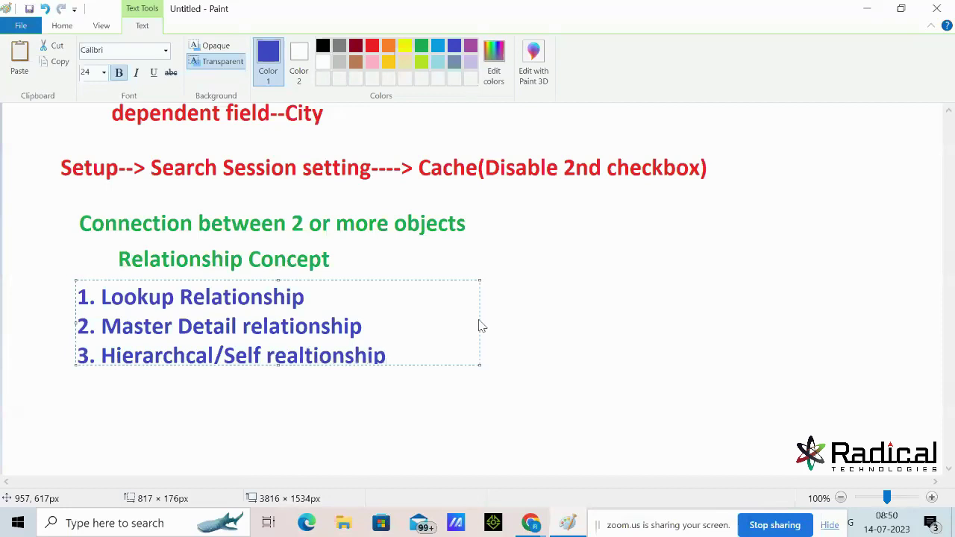
{"action": "key", "text": "Return"}
{"action": "left_click", "coordinate": [563, 272]}
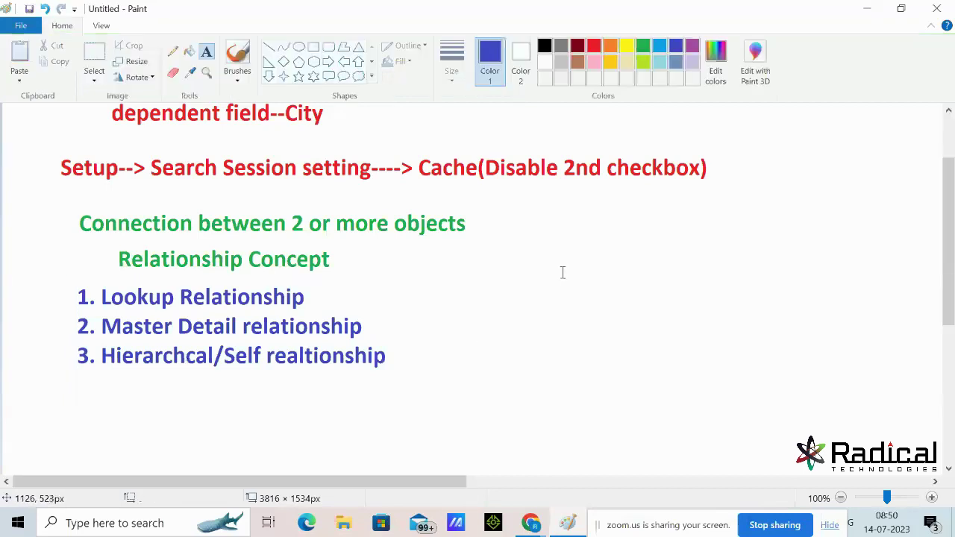
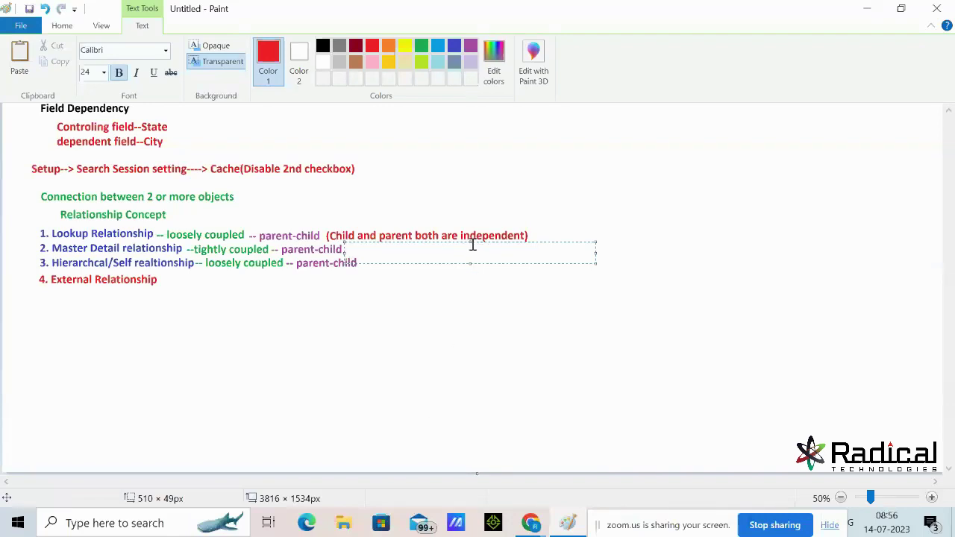
Add the red note '(Child is totally depending on parent)' after the Master Detail line
{"action": "left_click_drag", "start_coordinate": [467, 241], "coordinate": [467, 238]}
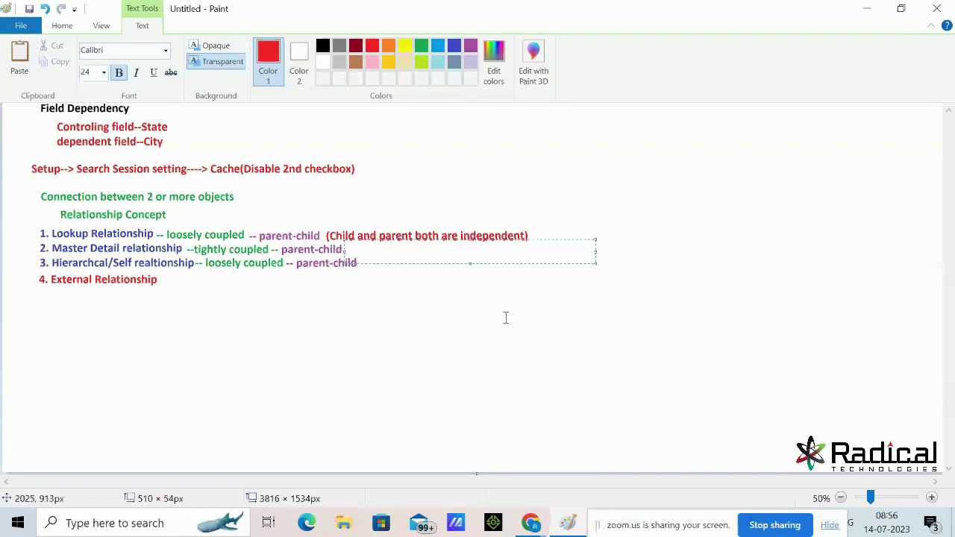
{"action": "type", "text": "()"}
{"action": "type", "text": "Child is "}
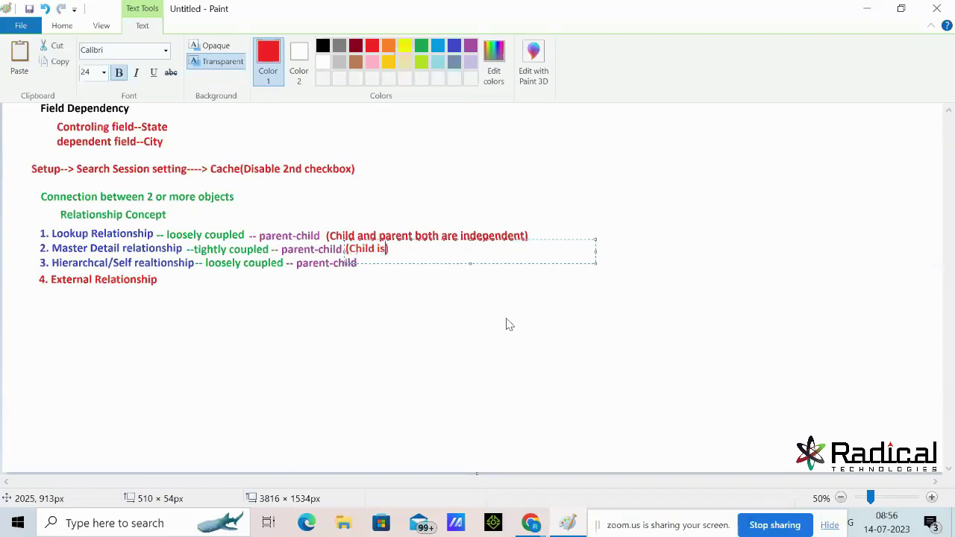
{"action": "type", "text": "totally depending on "}
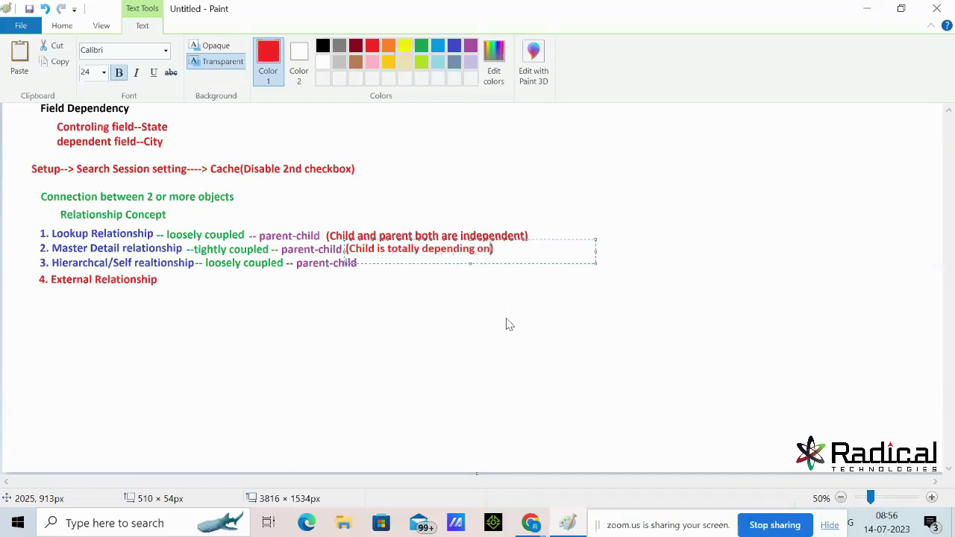
{"action": "type", "text": "parent"}
{"action": "left_click", "coordinate": [543, 358]}
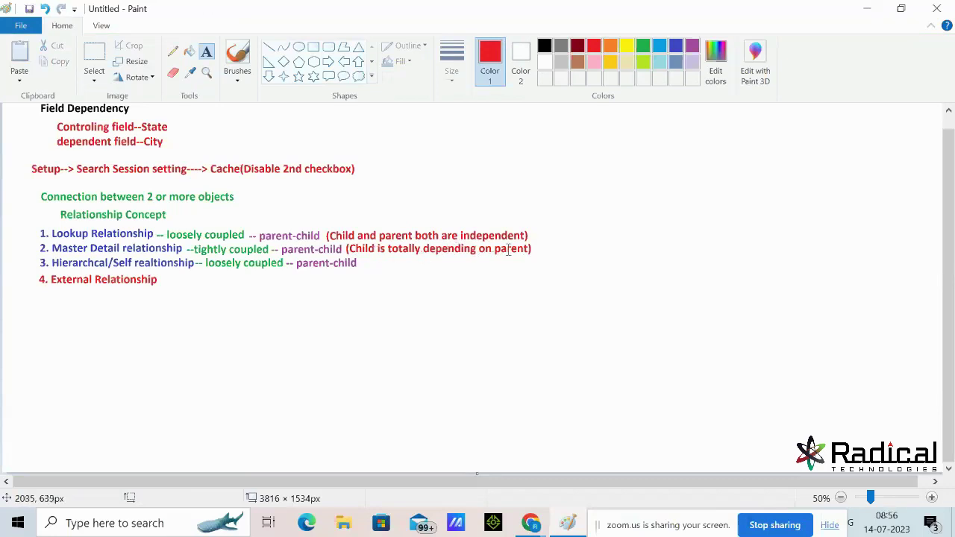
Append the red note '(Child and parent both are independent)' to the Hierarchical/Self line
{"action": "left_click", "coordinate": [361, 265]}
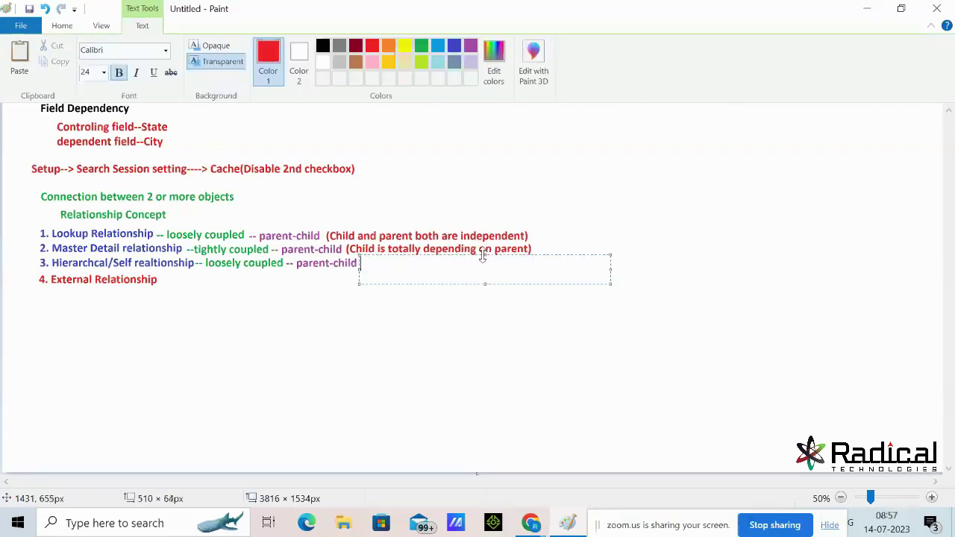
{"action": "type", "text": "()Child and"}
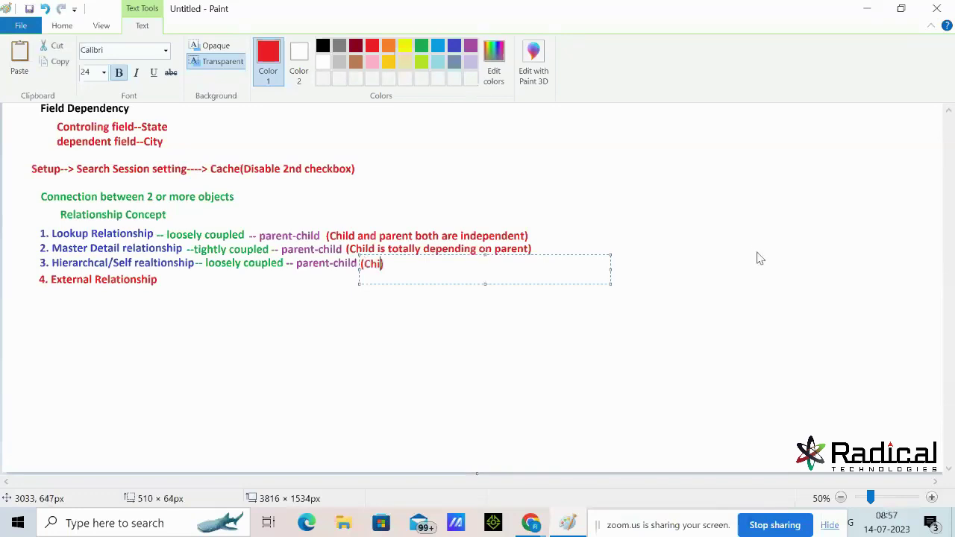
{"action": "type", "text": " parent both"}
{"action": "type", "text": " are inde"}
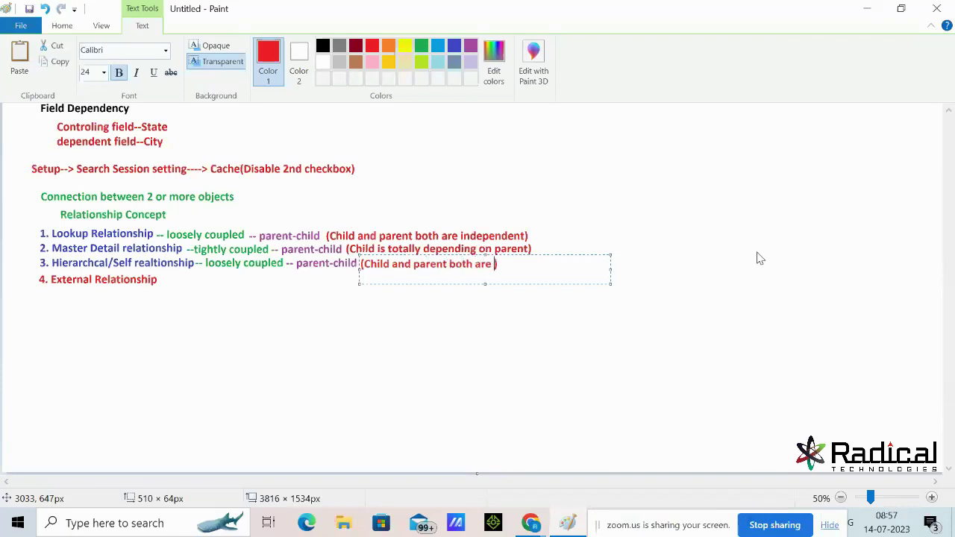
{"action": "type", "text": "pendent)"}
{"action": "left_click", "coordinate": [785, 311]}
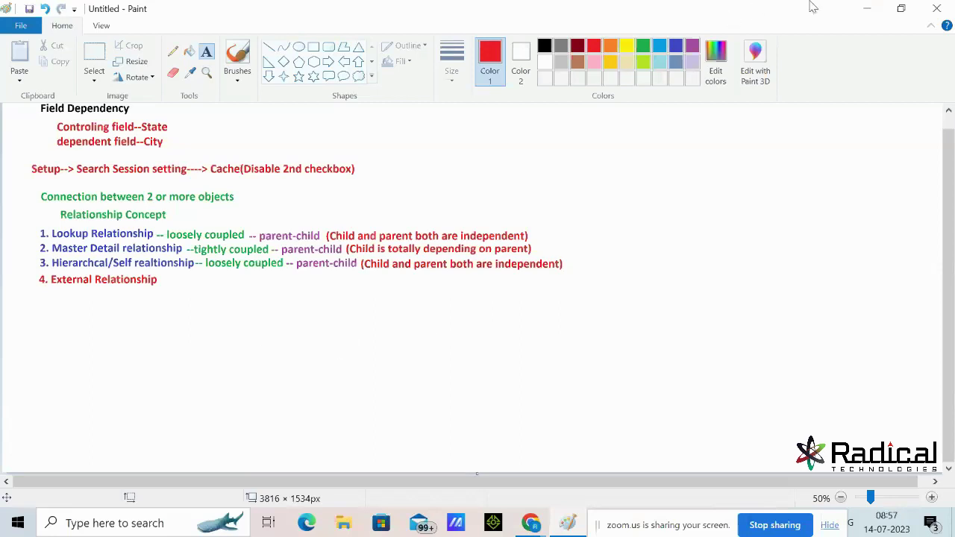
Write 'Trainer (p)' in red below the relationship list
{"action": "left_click", "coordinate": [870, 9]}
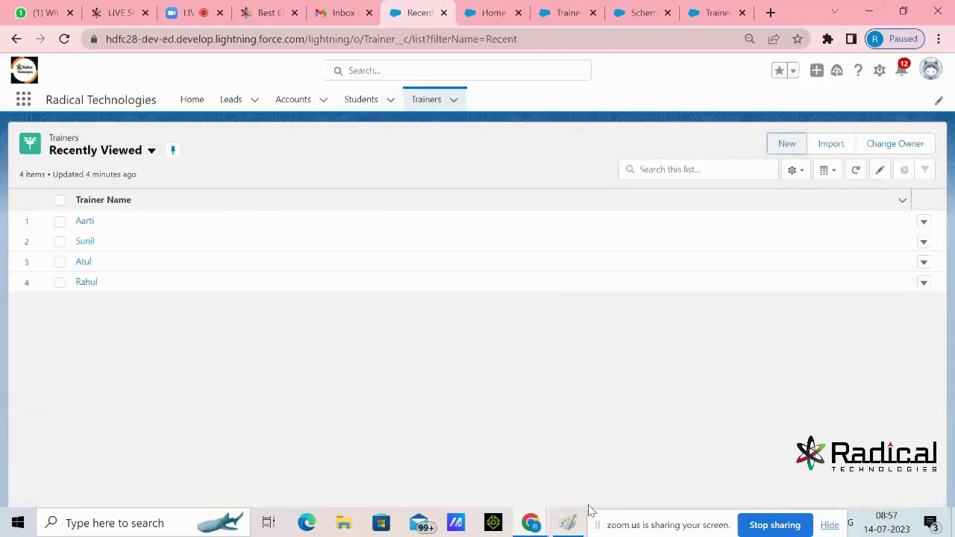
{"action": "left_click", "coordinate": [579, 526]}
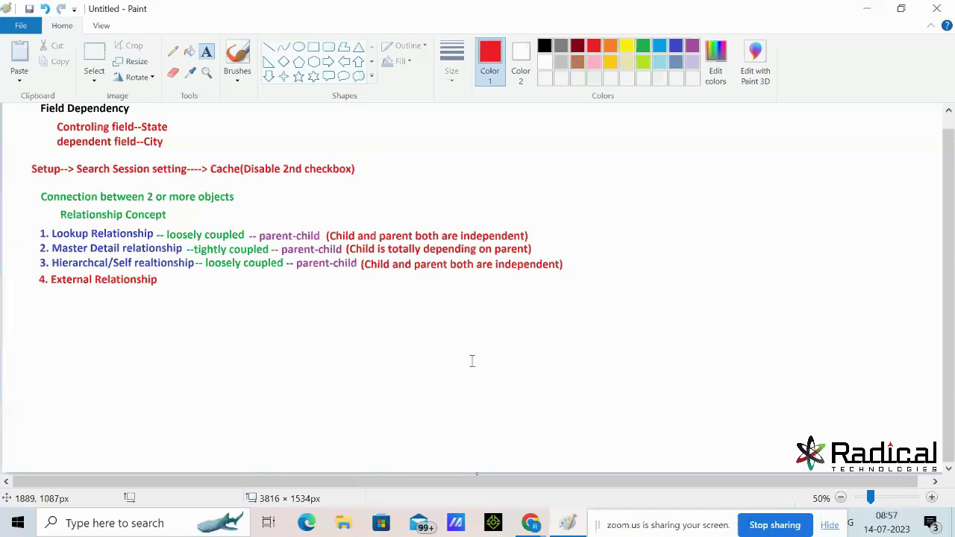
{"action": "left_click", "coordinate": [100, 327]}
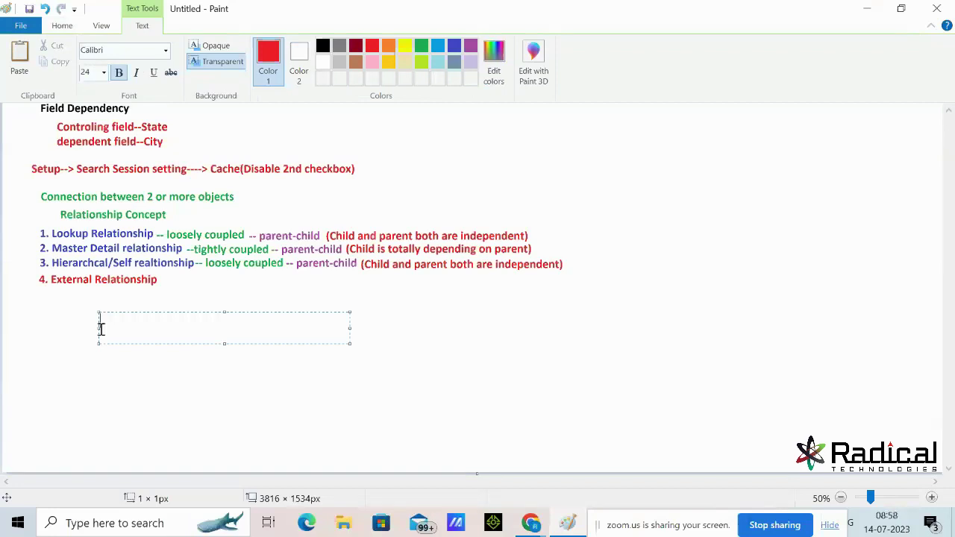
{"action": "type", "text": "Trainer (p)"}
{"action": "key", "text": "Left"}
{"action": "type", "text": "p"}
{"action": "key", "text": "Right"}
Add 'Student(c)' on the line beneath Trainer (p), leaving an empty line below
{"action": "key", "text": "Return"}
{"action": "key", "text": "Return"}
{"action": "type", "text": "Student()"}
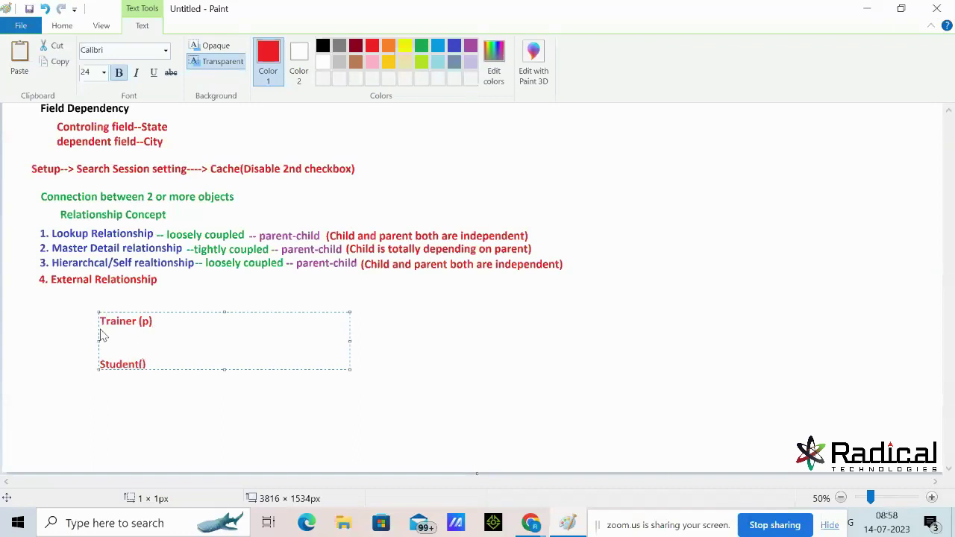
{"action": "key", "text": "Left"}
{"action": "type", "text": "c"}
{"action": "key", "text": "Left"}
{"action": "left_click", "coordinate": [162, 363]}
{"action": "key", "text": "Return"}
{"action": "left_click", "coordinate": [867, 8]}
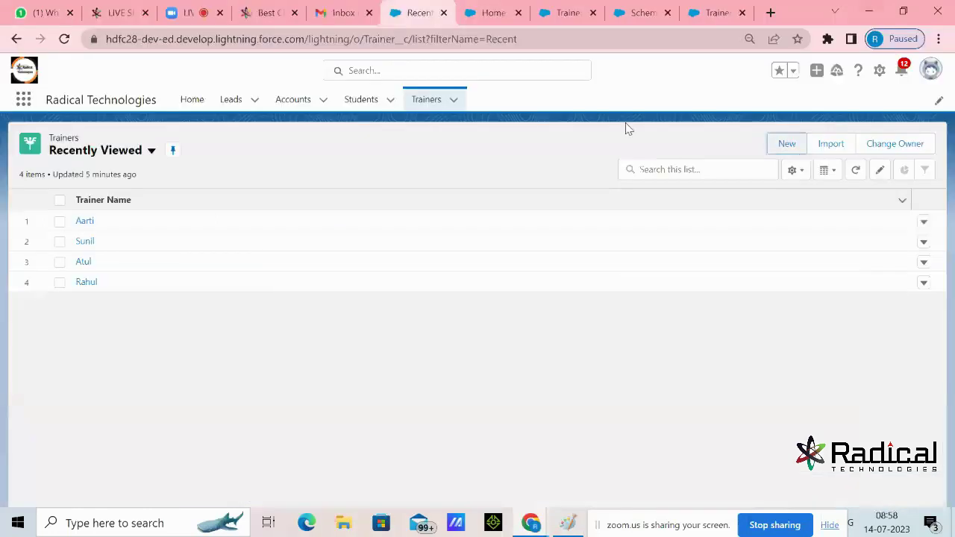
Start a new Account record in Salesforce to review its form, then return to the Paint notes
{"action": "left_click", "coordinate": [296, 101]}
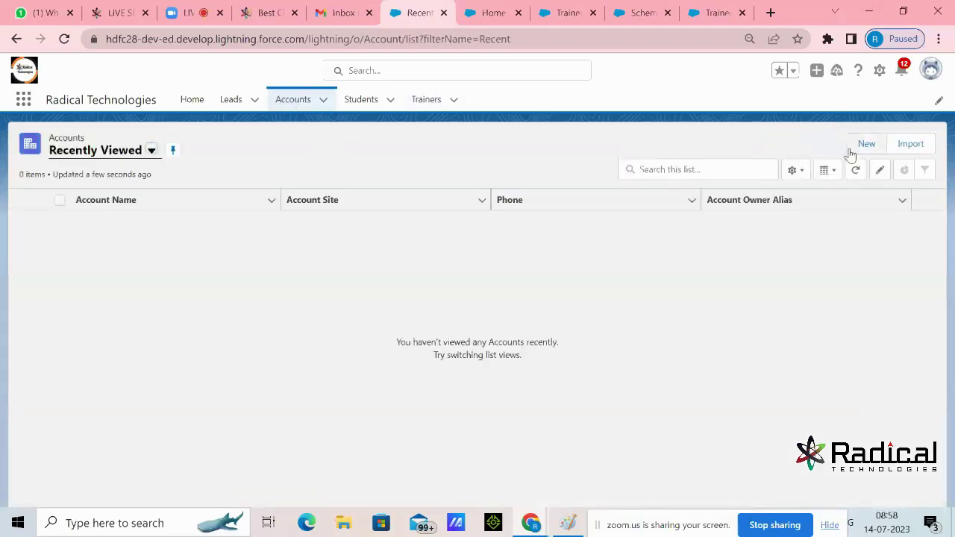
{"action": "left_click", "coordinate": [851, 148]}
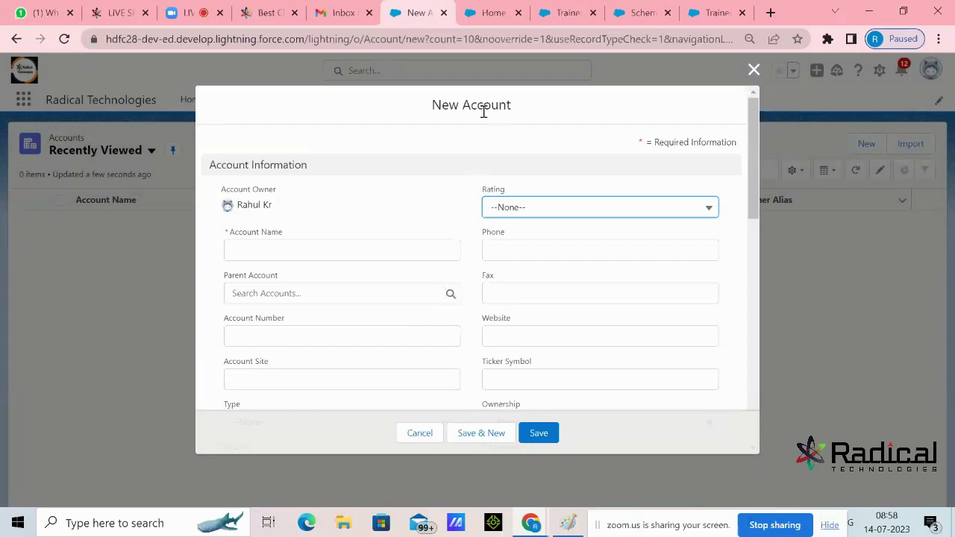
{"action": "left_click_drag", "start_coordinate": [462, 104], "coordinate": [515, 111]}
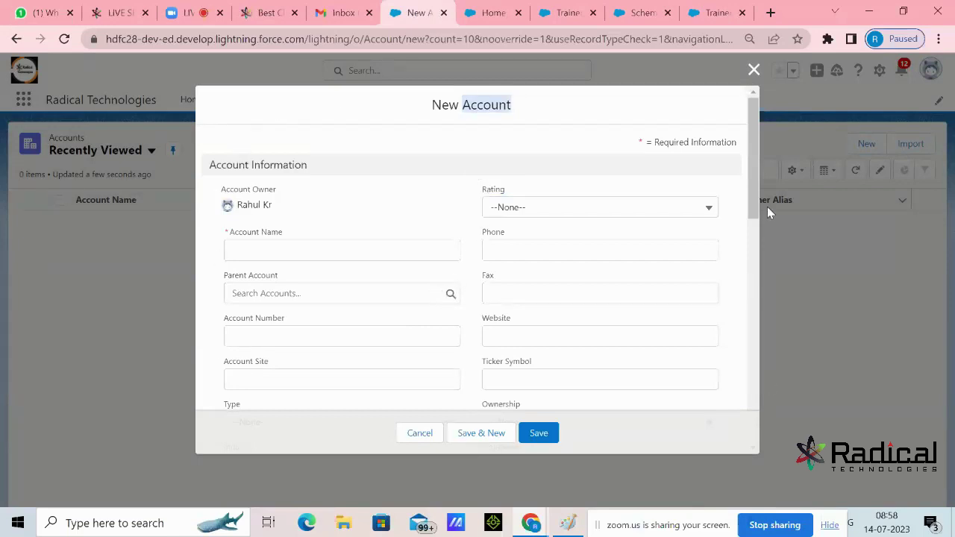
{"action": "left_click", "coordinate": [589, 104]}
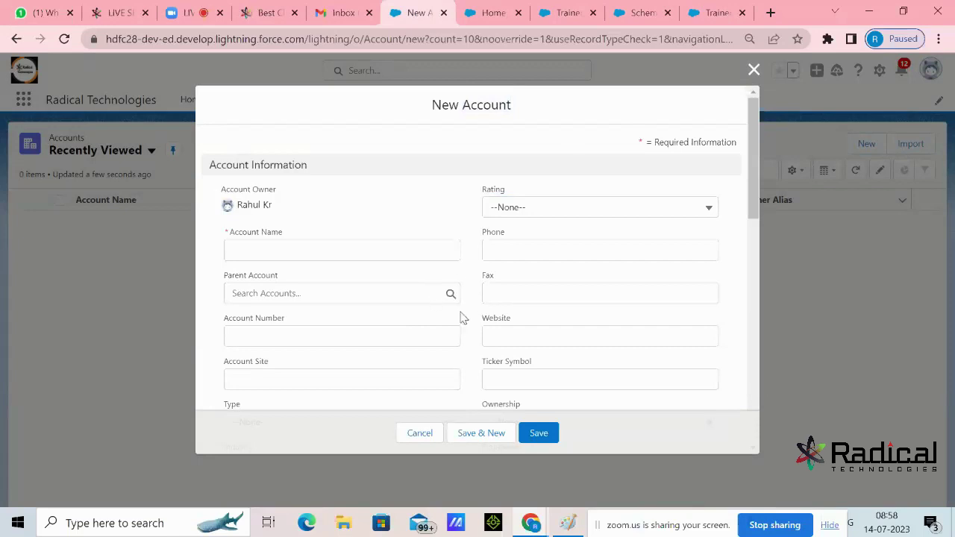
{"action": "left_click", "coordinate": [568, 523]}
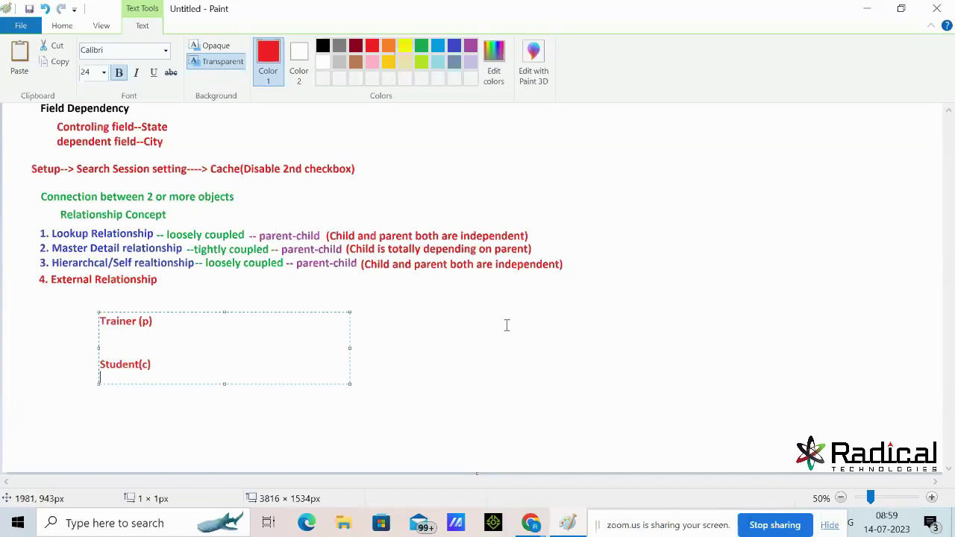
Add the red example 'HDFC bank' over 'HDFC Credit/Debit card' at the upper right
{"action": "left_click", "coordinate": [601, 374]}
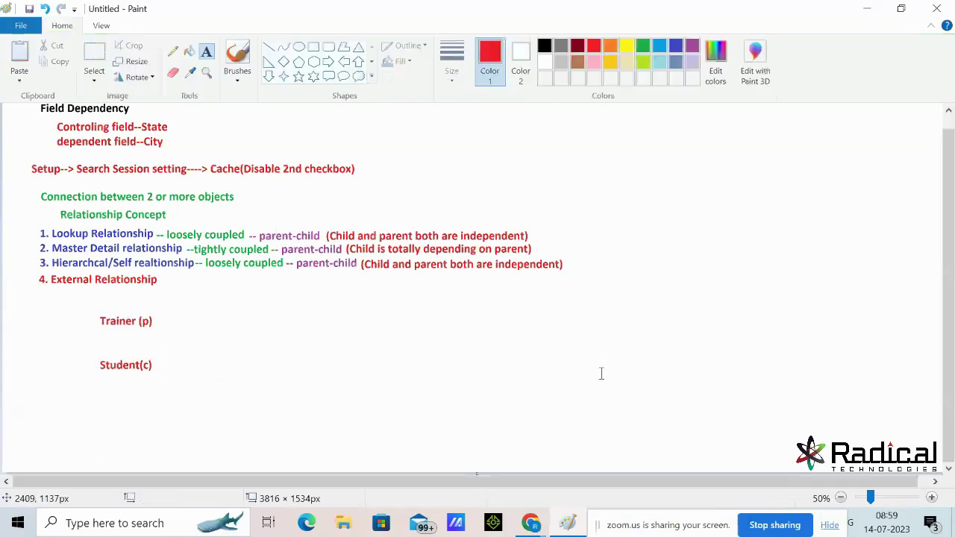
{"action": "left_click", "coordinate": [662, 152]}
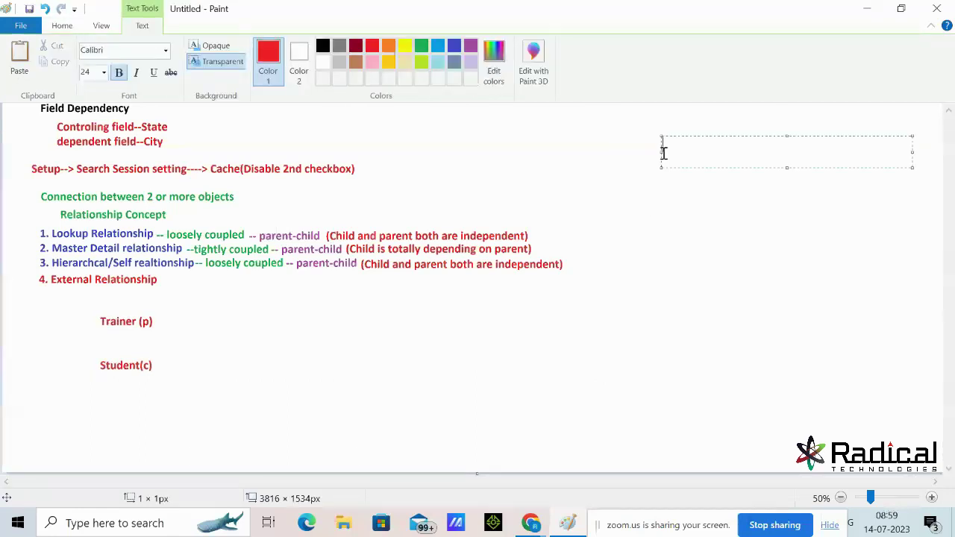
{"action": "type", "text": "HDFC bank"}
{"action": "key", "text": "Return"}
{"action": "key", "text": "Return"}
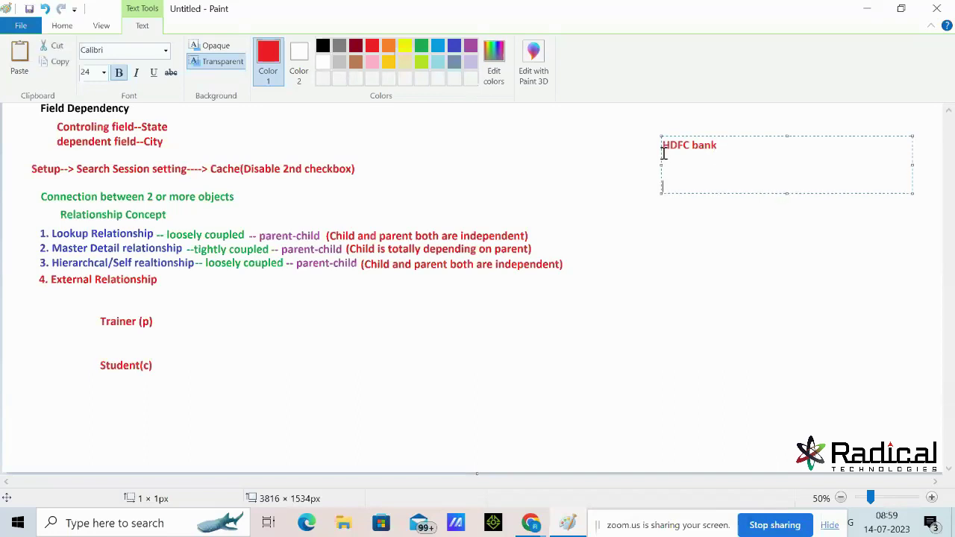
{"action": "type", "text": "HDFC Credit"}
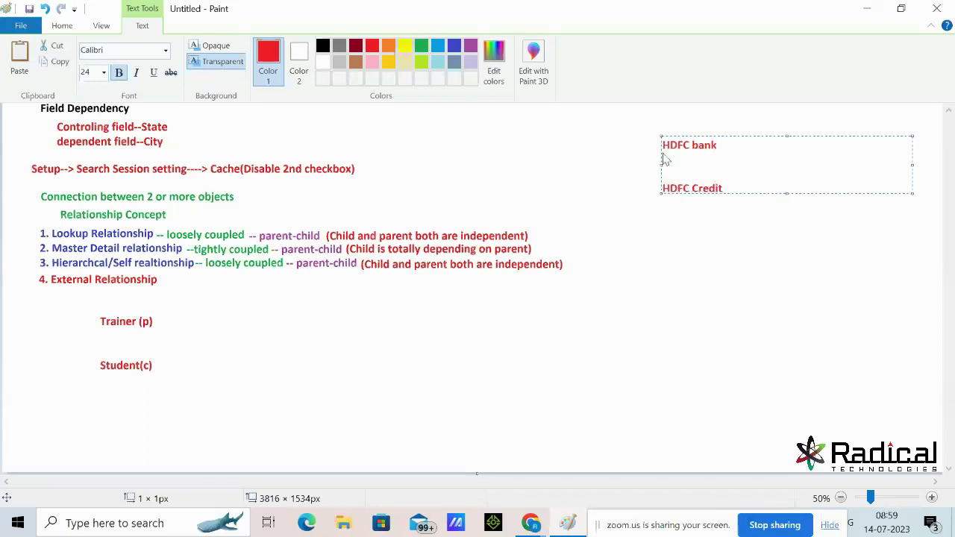
{"action": "type", "text": "/Debit card"}
{"action": "left_click", "coordinate": [708, 173]}
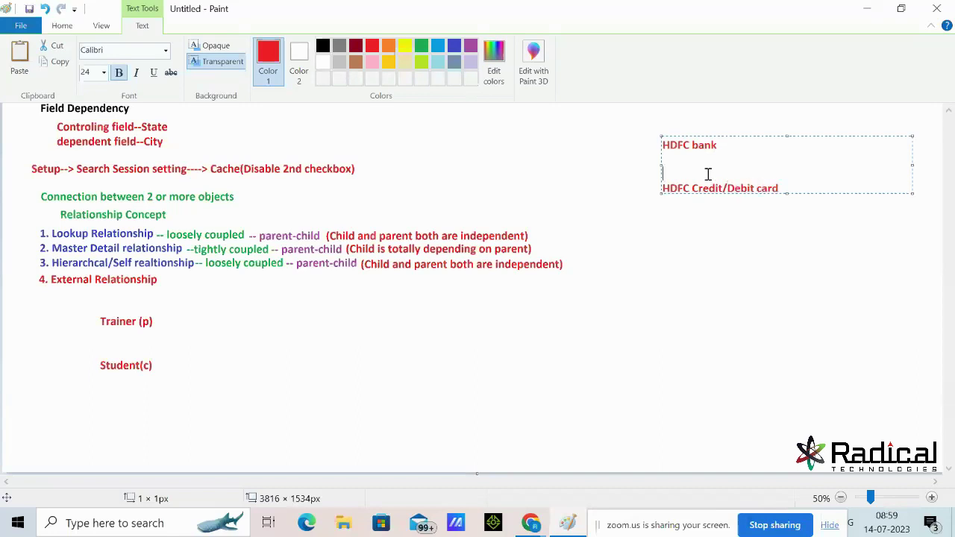
{"action": "left_click", "coordinate": [720, 277]}
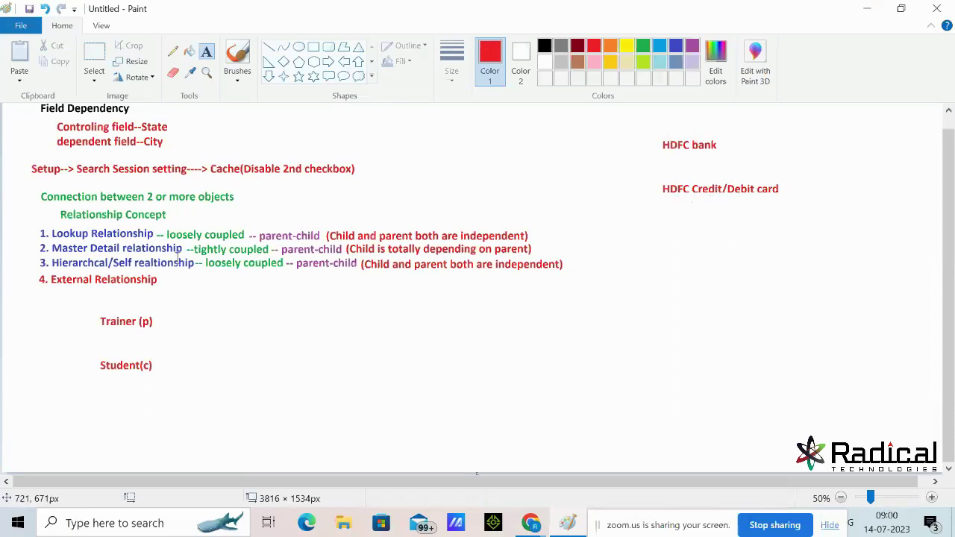
Discard a stray empty text box, minimize Paint, and switch to the Zoom meeting
{"action": "left_click_drag", "start_coordinate": [195, 247], "coordinate": [139, 248]}
{"action": "left_click", "coordinate": [411, 299]}
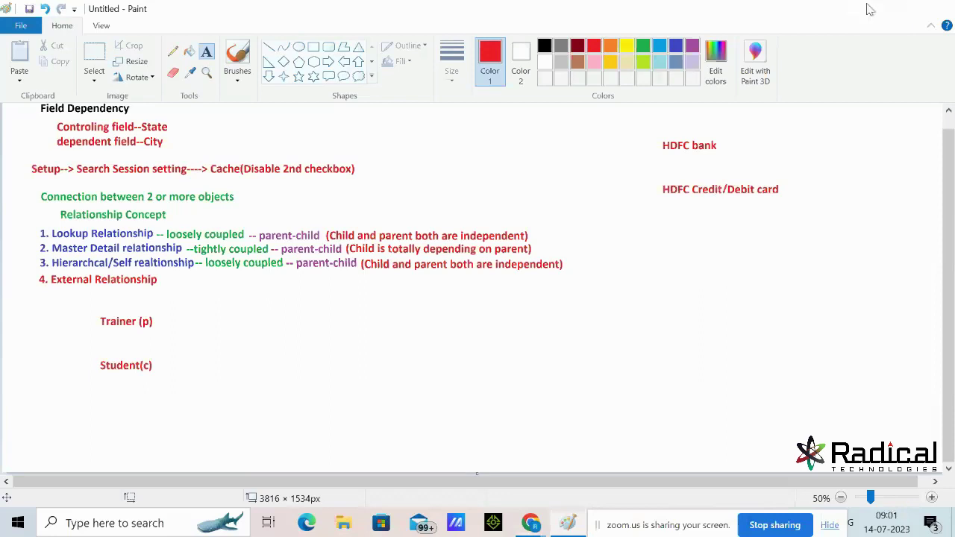
{"action": "left_click", "coordinate": [869, 9]}
{"action": "left_click", "coordinate": [182, 10]}
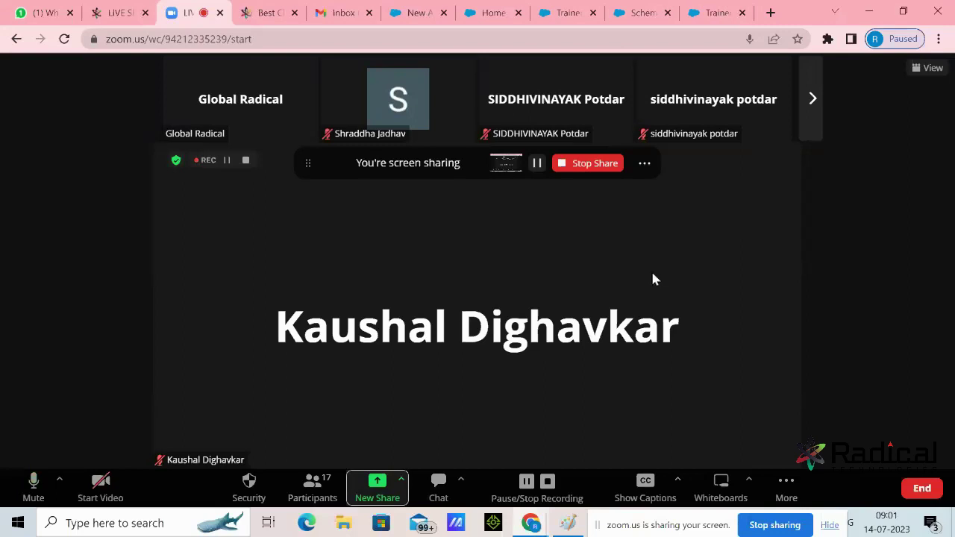
Show the Zoom participants list and open a new Chrome tab
{"action": "left_click", "coordinate": [312, 487]}
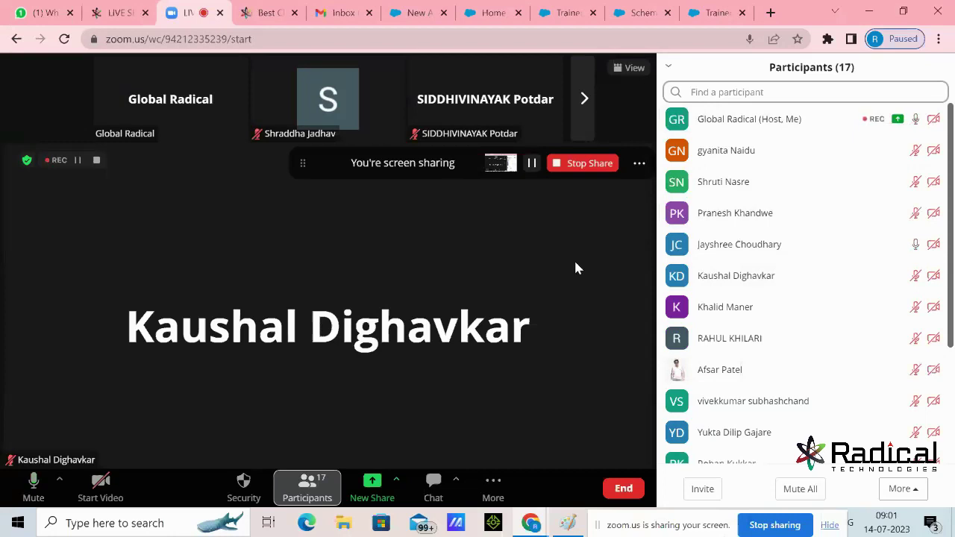
{"action": "left_click", "coordinate": [771, 12]}
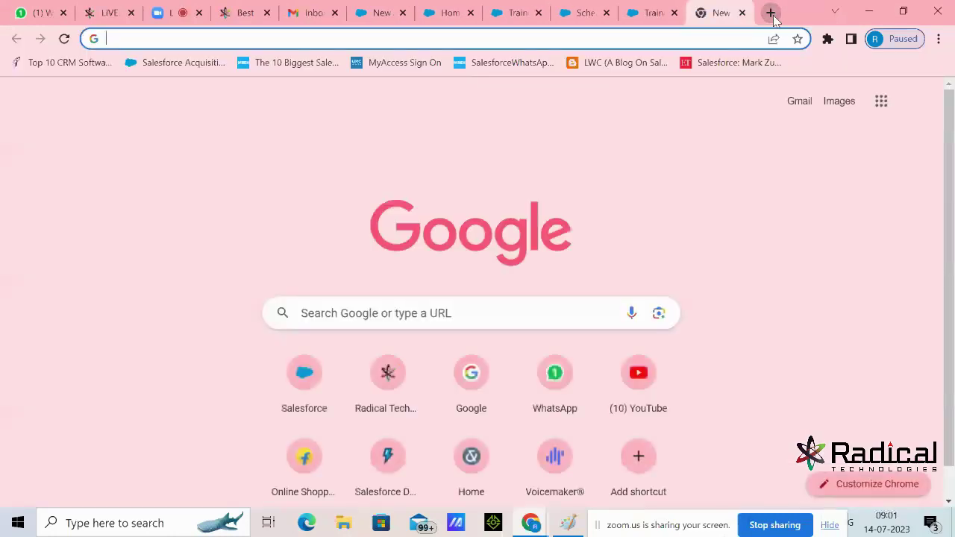
Search Google for 'GOlgappe', then go to the Salesforce New Account tab and the Paint notes
{"action": "type", "text": "GOlgappe"}
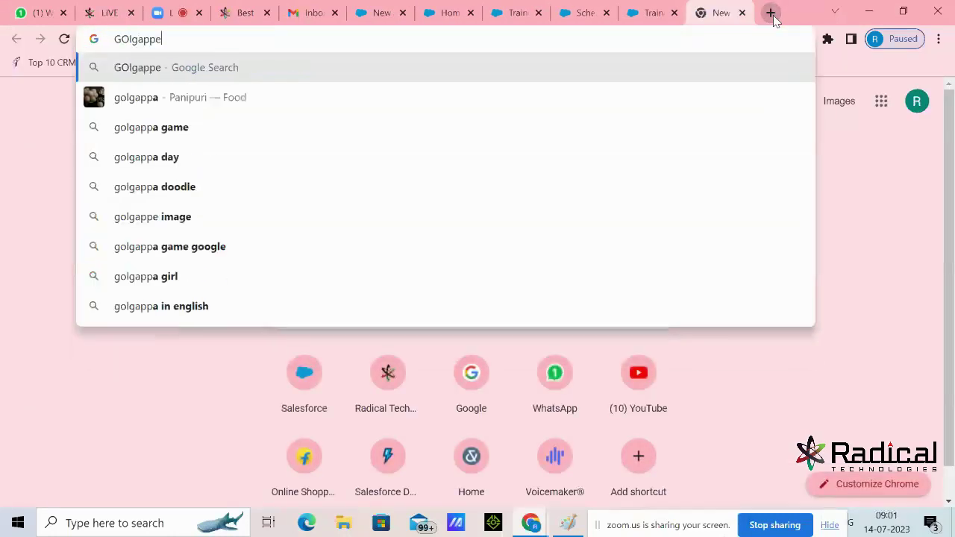
{"action": "key", "text": "Return"}
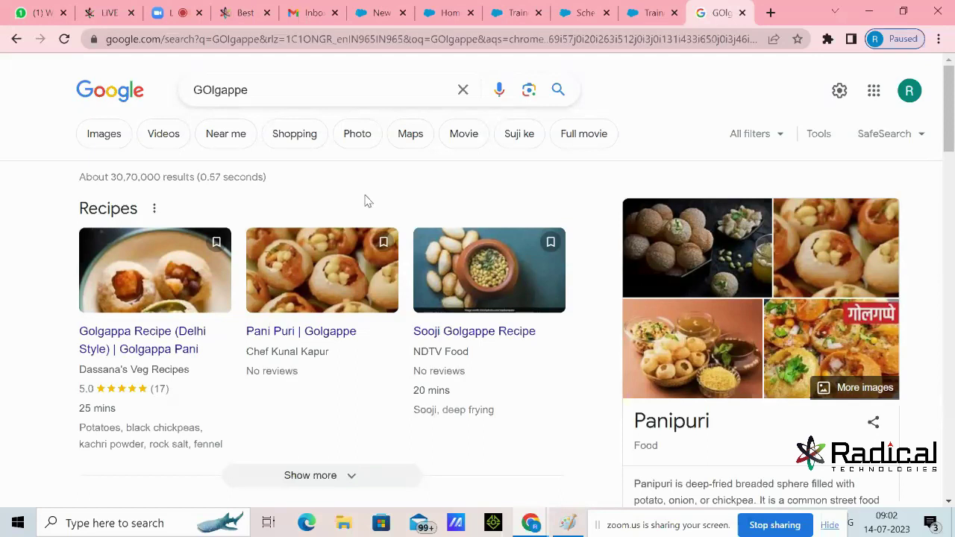
{"action": "left_click", "coordinate": [382, 13]}
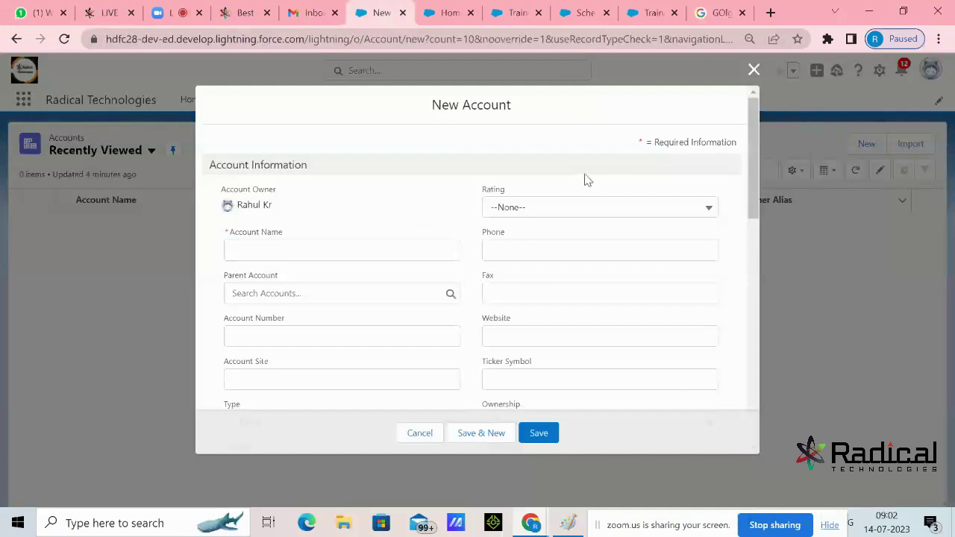
{"action": "left_click", "coordinate": [568, 524]}
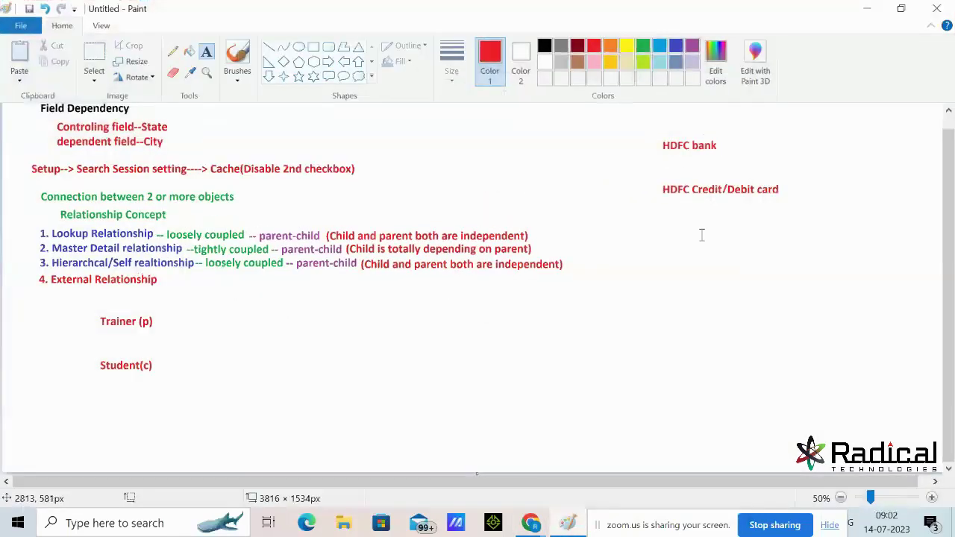
Add the red label 'Car' over 'Music System' below the HDFC example
{"action": "left_click", "coordinate": [652, 271]}
{"action": "type", "text": "Car"}
{"action": "key", "text": "Return"}
{"action": "type", "text": "Music System"}
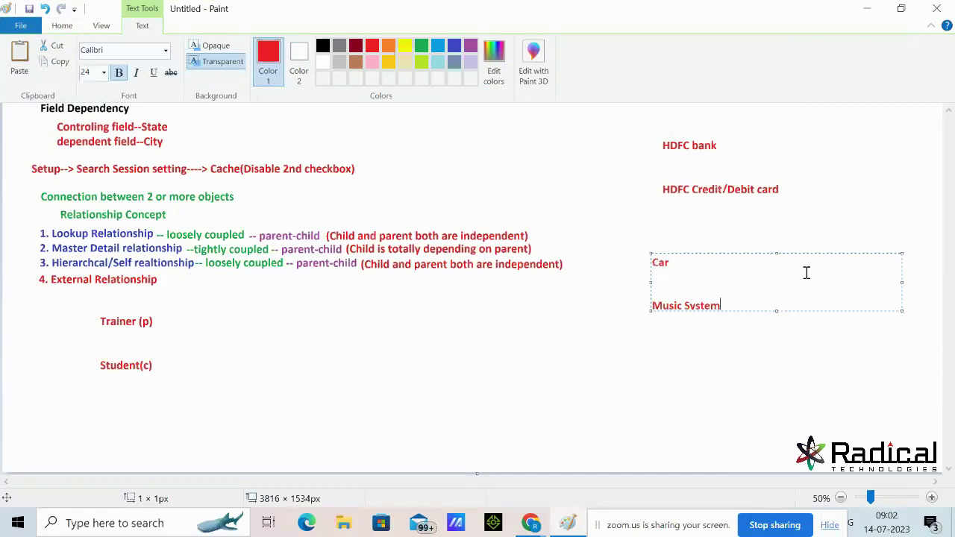
{"action": "key", "text": "Return"}
{"action": "left_click", "coordinate": [745, 332]}
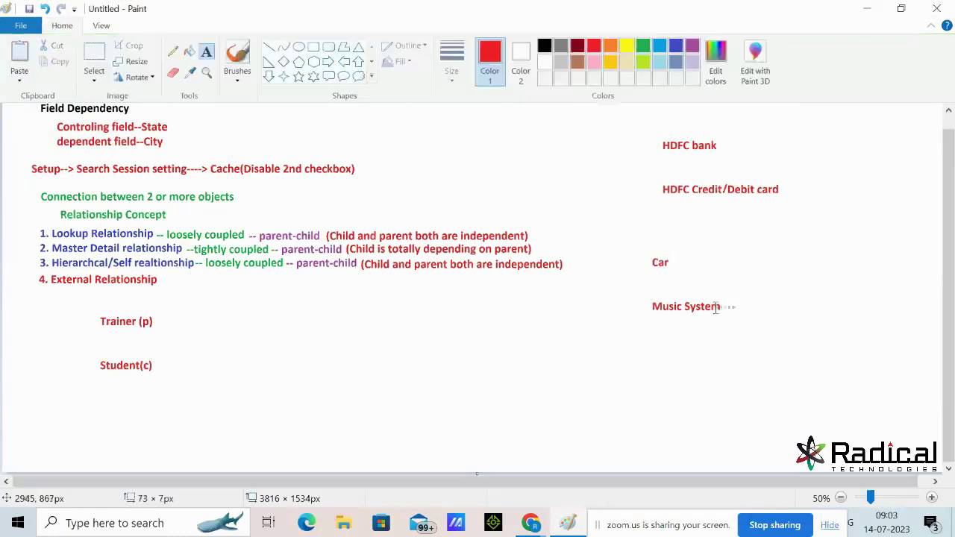
Open and dismiss several empty text boxes around the Car and Music System labels
{"action": "left_click", "coordinate": [661, 291]}
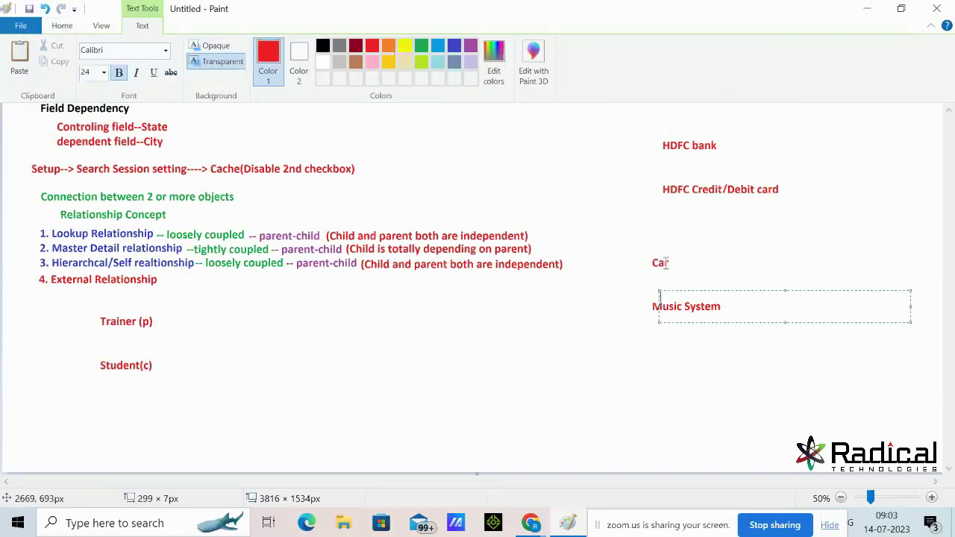
{"action": "left_click", "coordinate": [671, 262]}
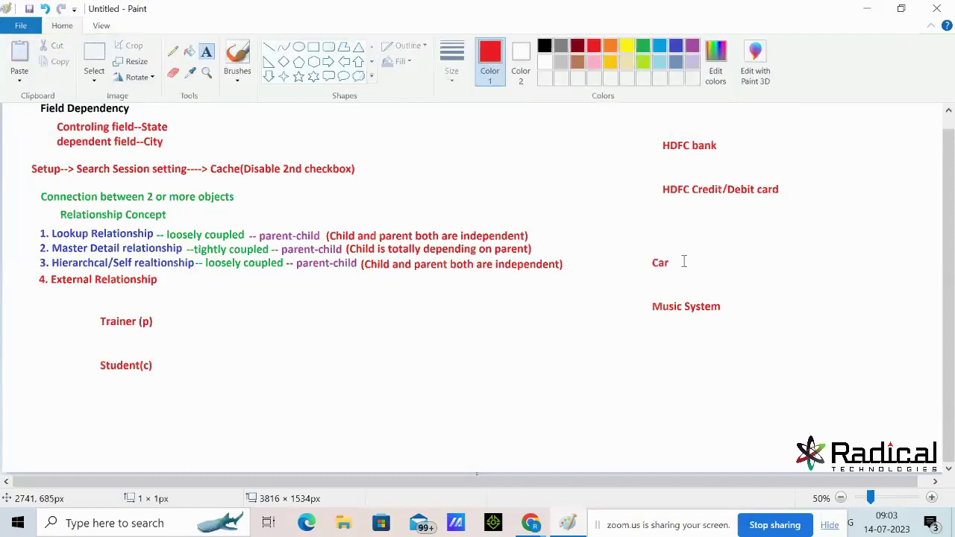
{"action": "left_click", "coordinate": [660, 260]}
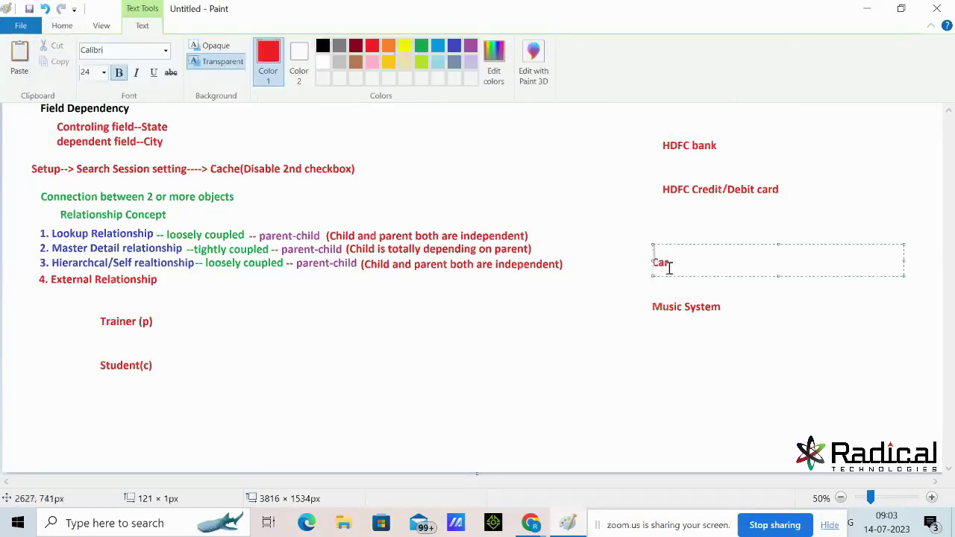
{"action": "left_click_drag", "start_coordinate": [654, 304], "coordinate": [688, 321]}
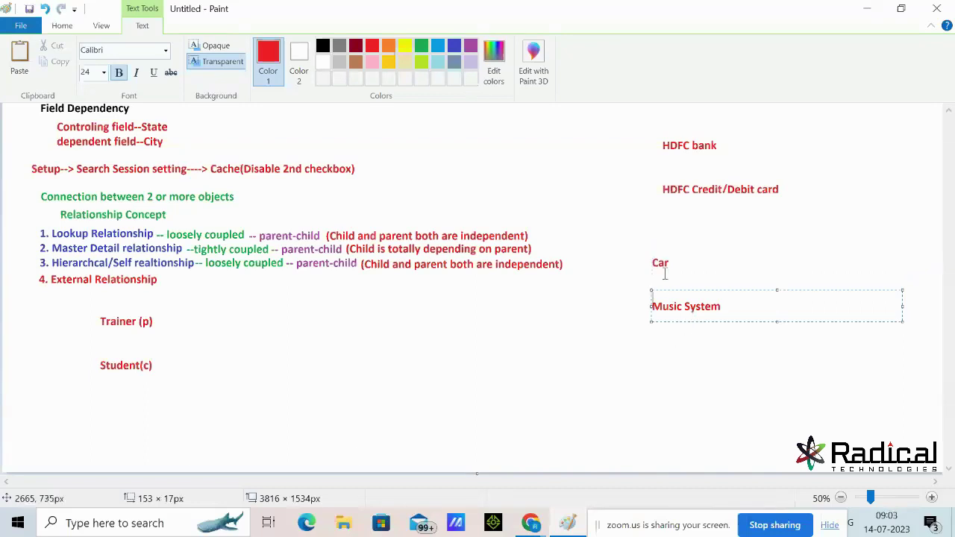
{"action": "left_click_drag", "start_coordinate": [674, 263], "coordinate": [650, 262]}
{"action": "left_click", "coordinate": [671, 334]}
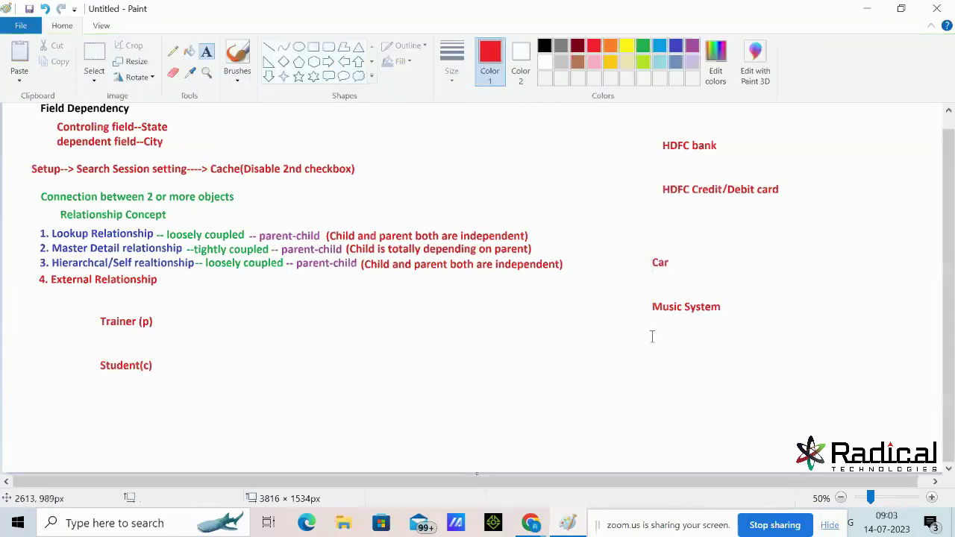
{"action": "left_click", "coordinate": [655, 308]}
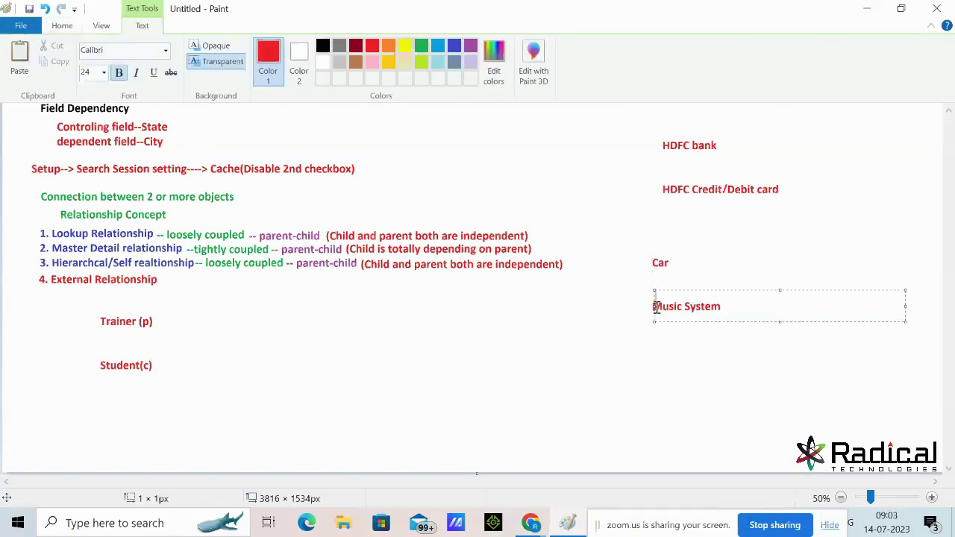
{"action": "left_click", "coordinate": [658, 314]}
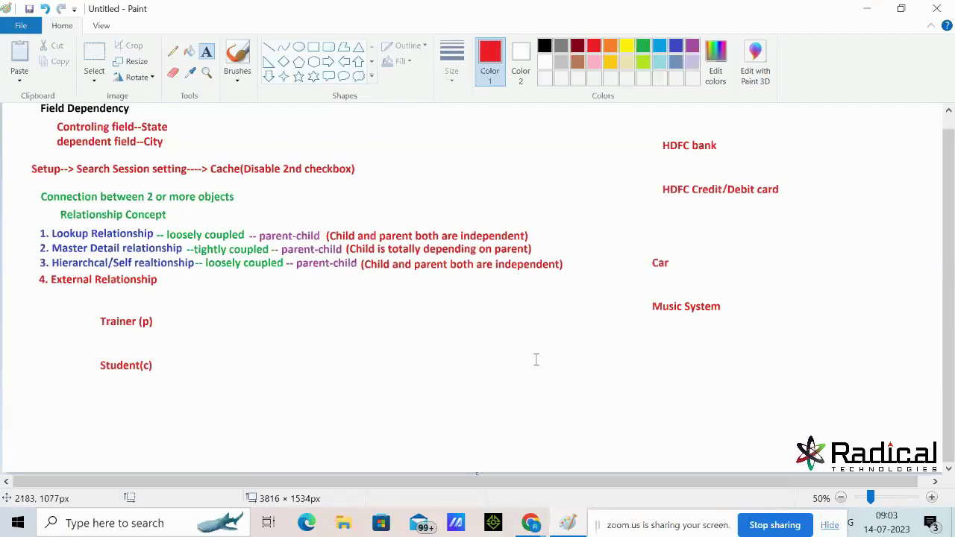
{"action": "left_click", "coordinate": [117, 321]}
{"action": "left_click", "coordinate": [117, 364]}
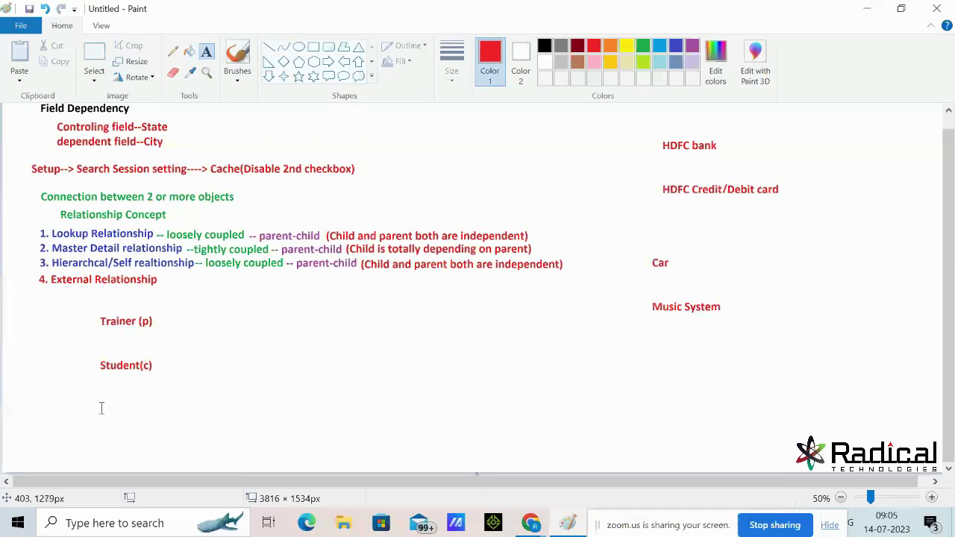
Write the one-line red note 'NOte: Always Child will get prority to create realtionship' under Student(c), then choose green
{"action": "left_click", "coordinate": [41, 398]}
{"action": "type", "text": "N"}
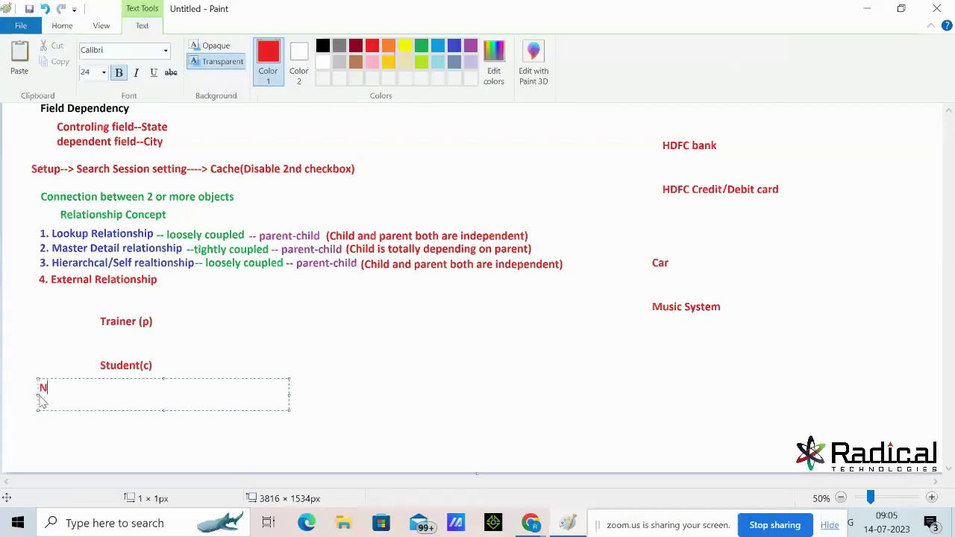
{"action": "type", "text": "Ote:  Always "}
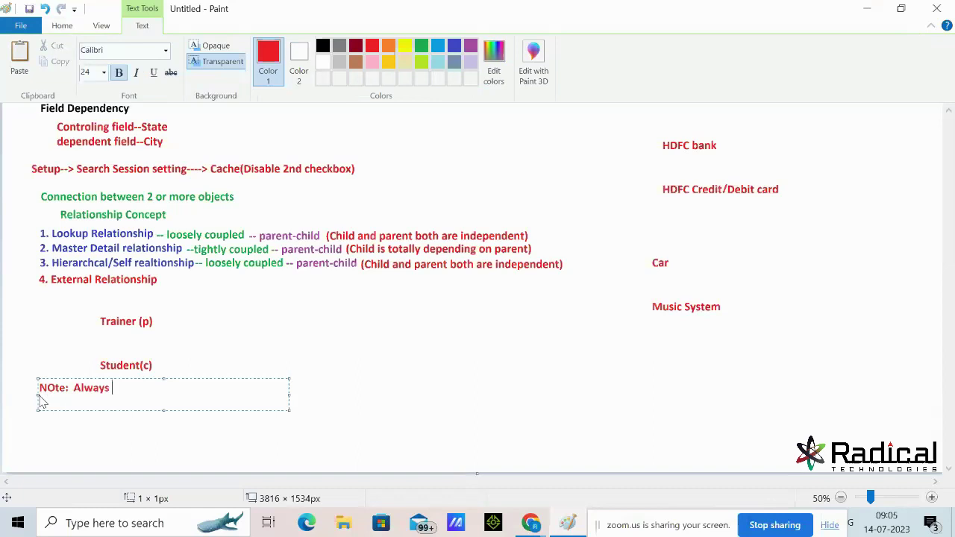
{"action": "type", "text": "Child will get p"}
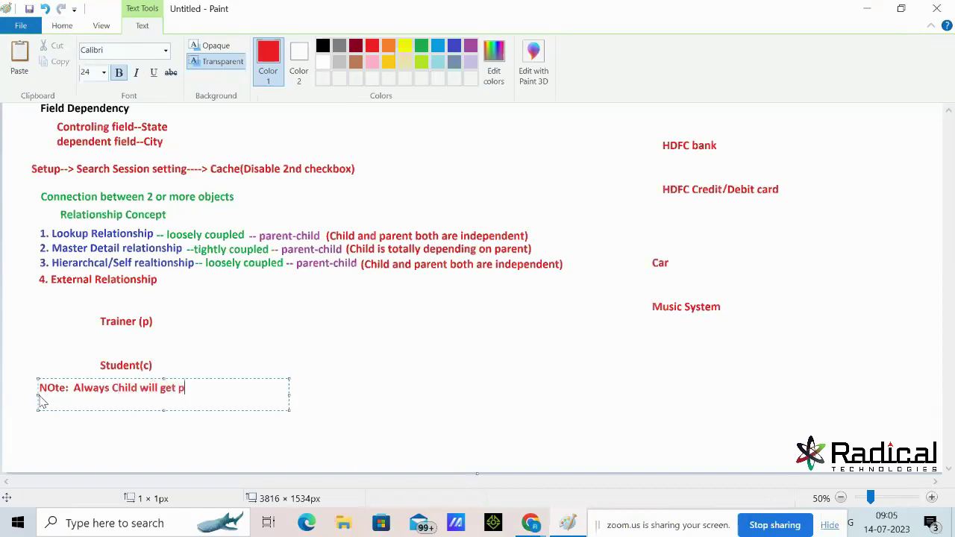
{"action": "type", "text": "rority to create realtionship"}
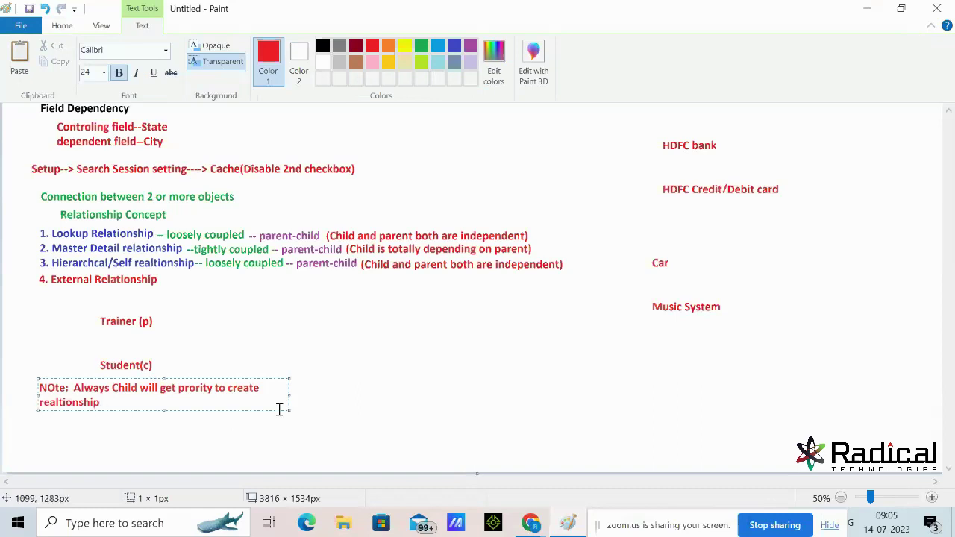
{"action": "left_click_drag", "start_coordinate": [289, 394], "coordinate": [441, 397]}
{"action": "left_click", "coordinate": [533, 344]}
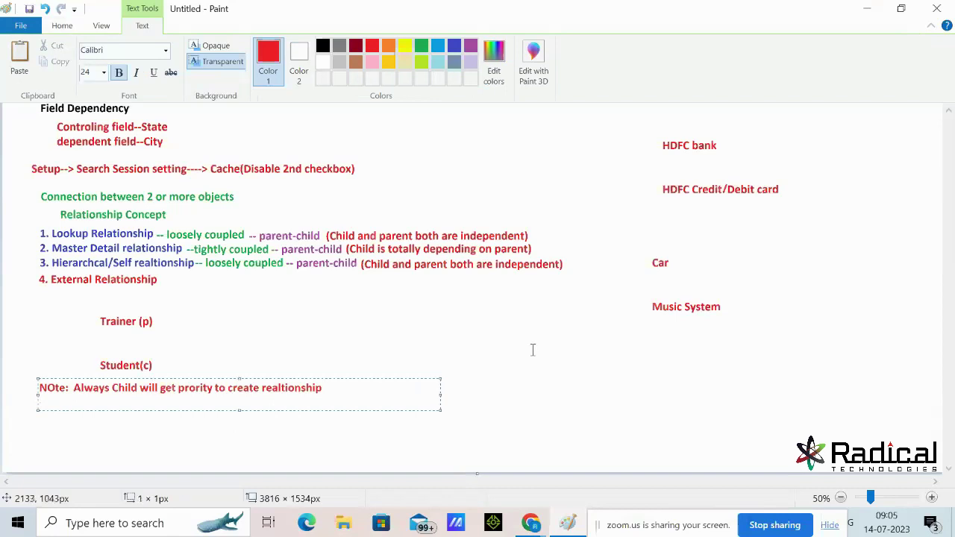
{"action": "left_click", "coordinate": [643, 47]}
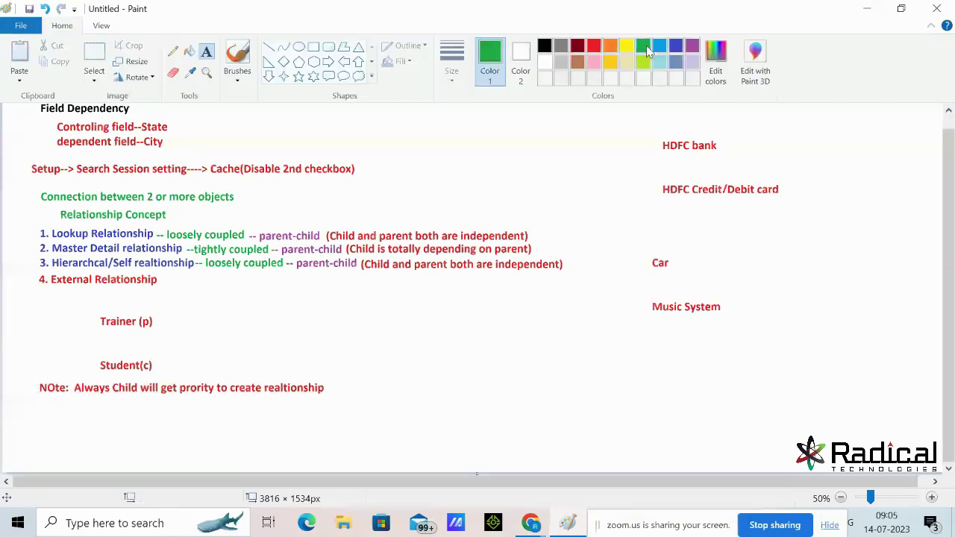
Frame the 'Always Child will get prority' note in Paint with a green rounded rectangle, then minimise Paint
{"action": "left_click", "coordinate": [328, 47]}
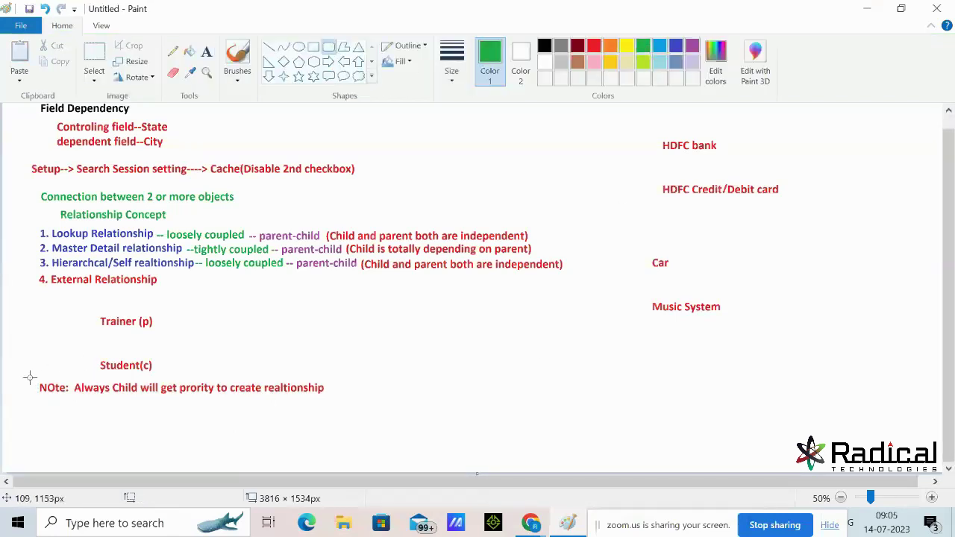
{"action": "left_click_drag", "start_coordinate": [33, 379], "coordinate": [335, 399]}
{"action": "left_click", "coordinate": [358, 403]}
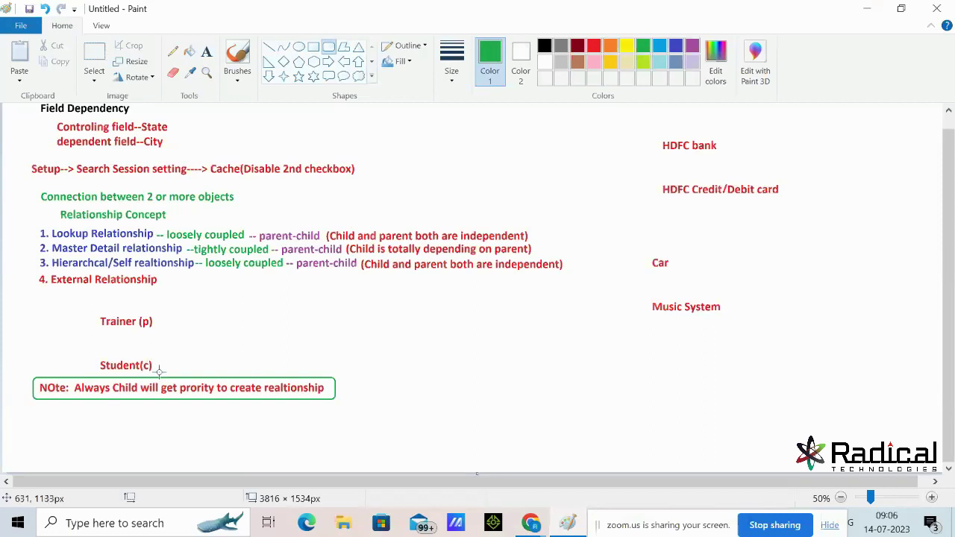
{"action": "left_click", "coordinate": [866, 7]}
Close the New Account form and open the Student object in Object Manager via Students > Edit Object
{"action": "left_click", "coordinate": [755, 70]}
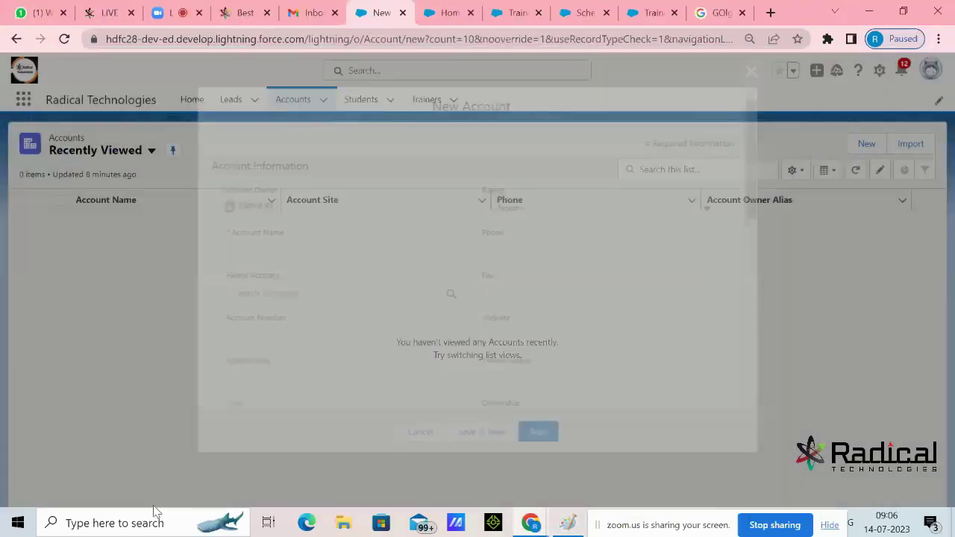
{"action": "left_click", "coordinate": [360, 104]}
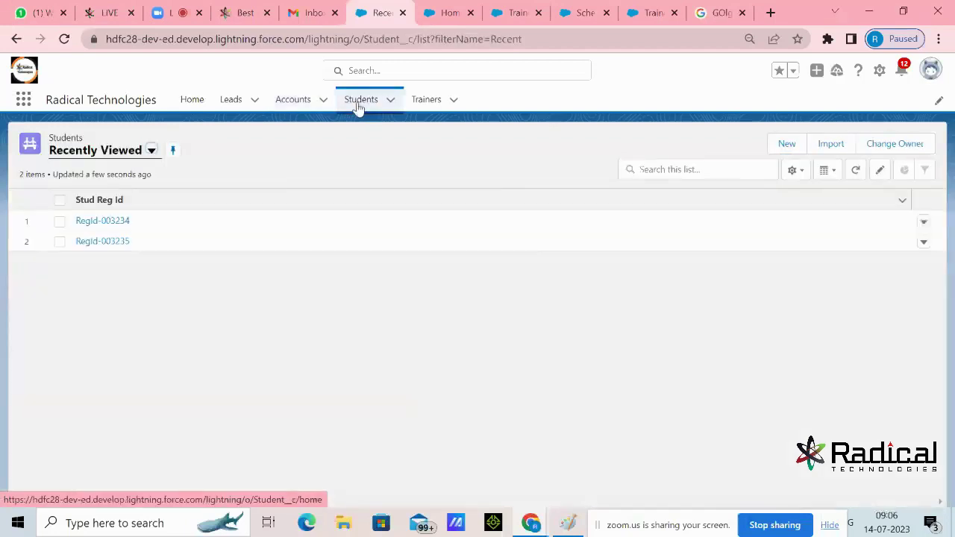
{"action": "left_click", "coordinate": [879, 70]}
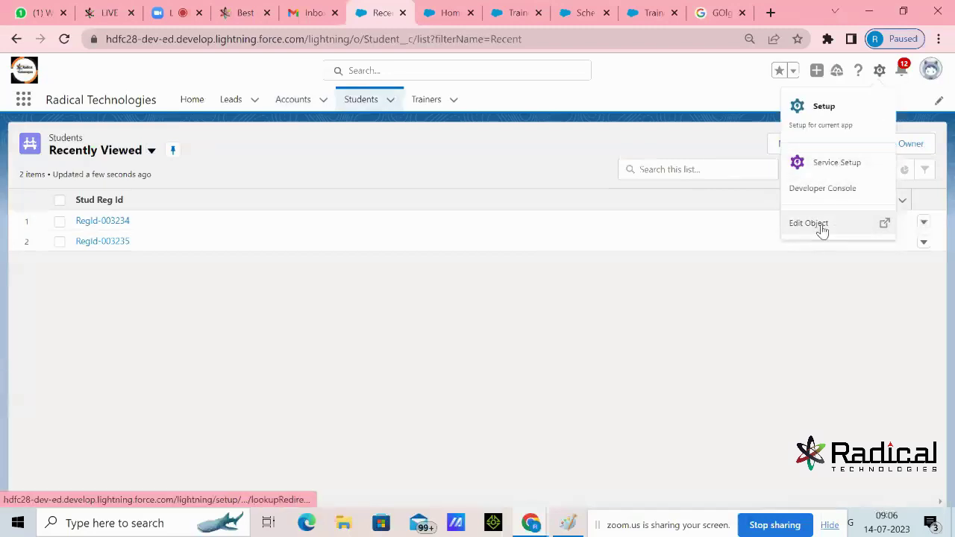
{"action": "left_click", "coordinate": [819, 226]}
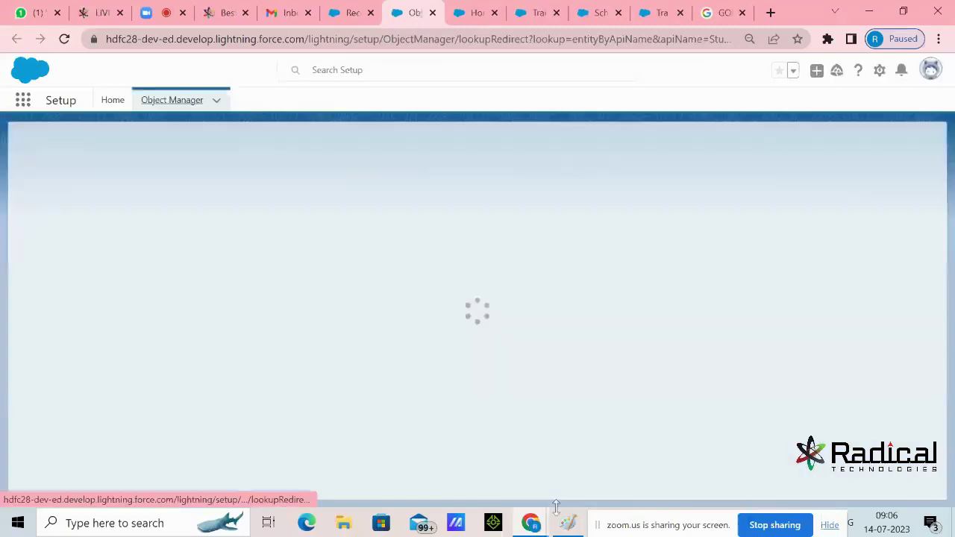
{"action": "left_click", "coordinate": [568, 524]}
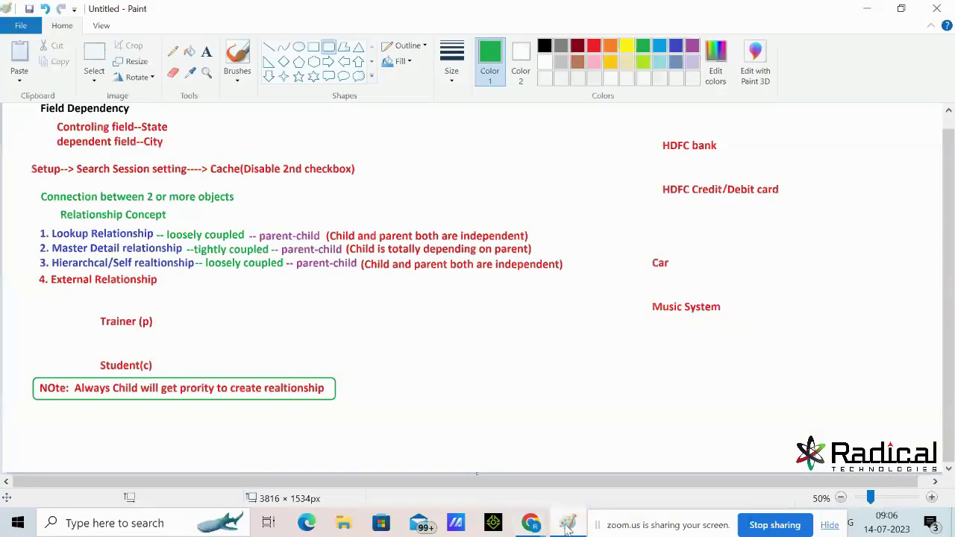
{"action": "left_click", "coordinate": [567, 524]}
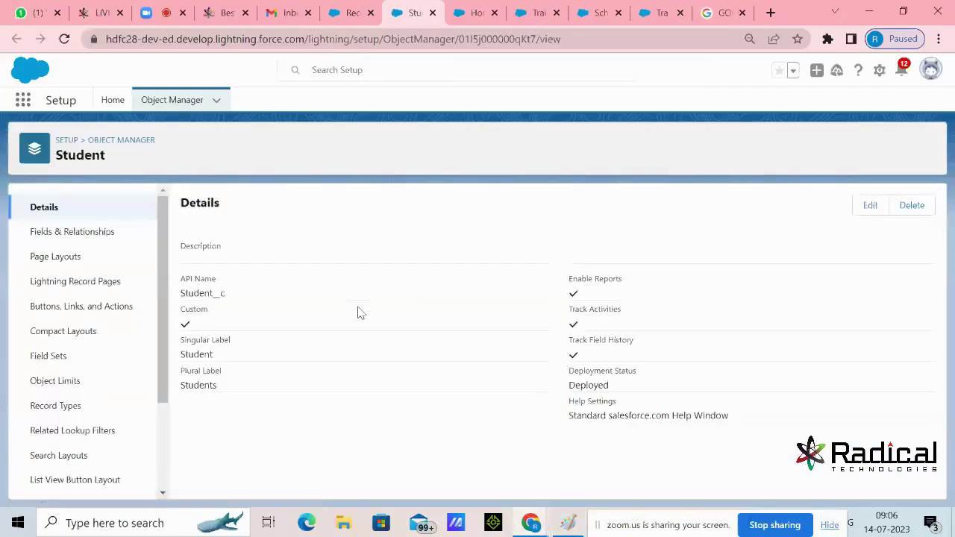
Start a new Student custom field and highlight the Lookup, Master-Detail and External Lookup data types
{"action": "left_click", "coordinate": [73, 233]}
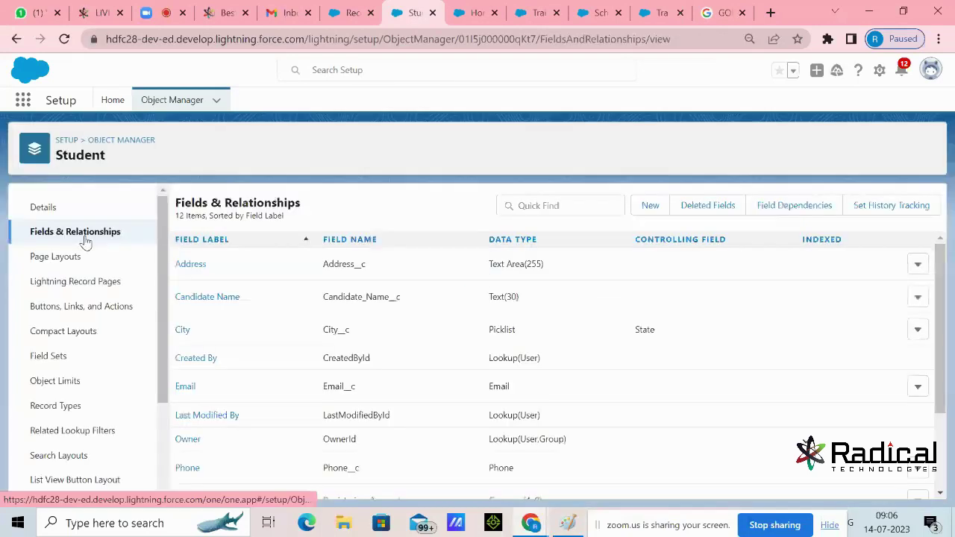
{"action": "left_click", "coordinate": [646, 209]}
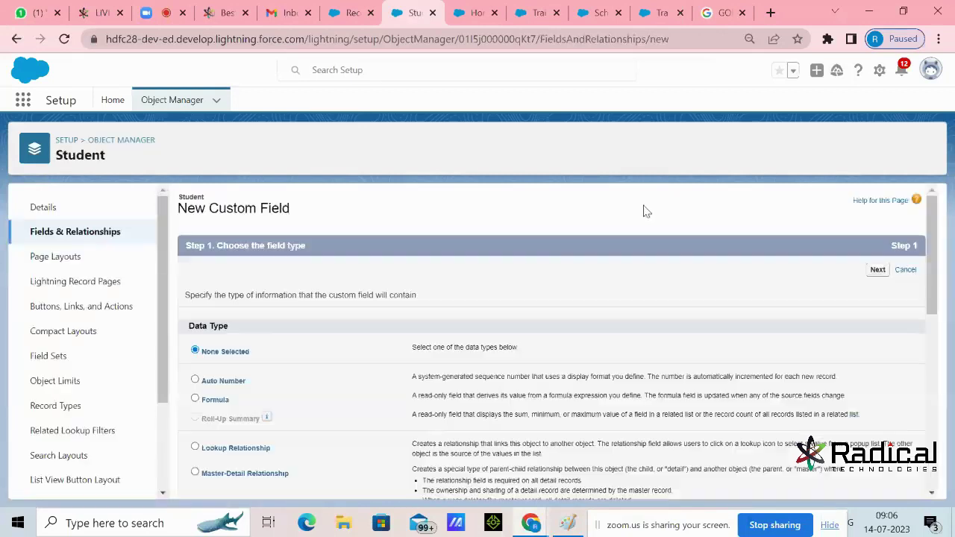
{"action": "scroll", "coordinate": [549, 253], "scroll_direction": "down", "scroll_amount": 2}
{"action": "left_click_drag", "start_coordinate": [201, 299], "coordinate": [266, 321]}
{"action": "left_click_drag", "start_coordinate": [204, 327], "coordinate": [300, 333]}
{"action": "left_click_drag", "start_coordinate": [203, 398], "coordinate": [301, 400]}
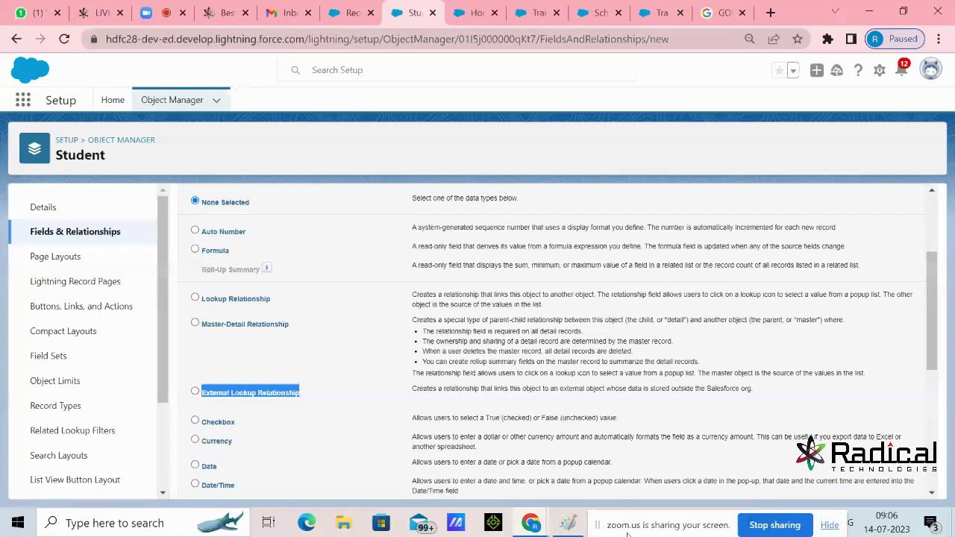
{"action": "left_click", "coordinate": [568, 523]}
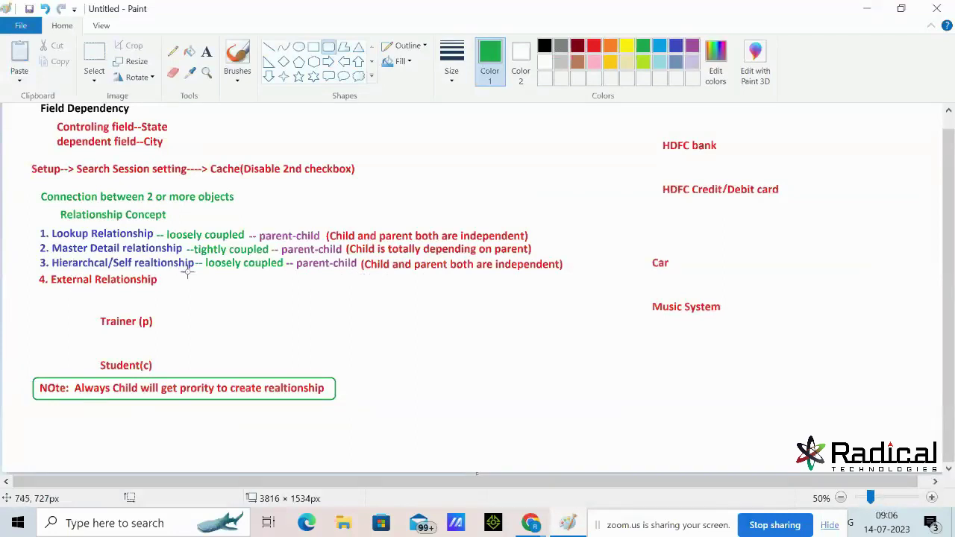
{"action": "left_click", "coordinate": [867, 8]}
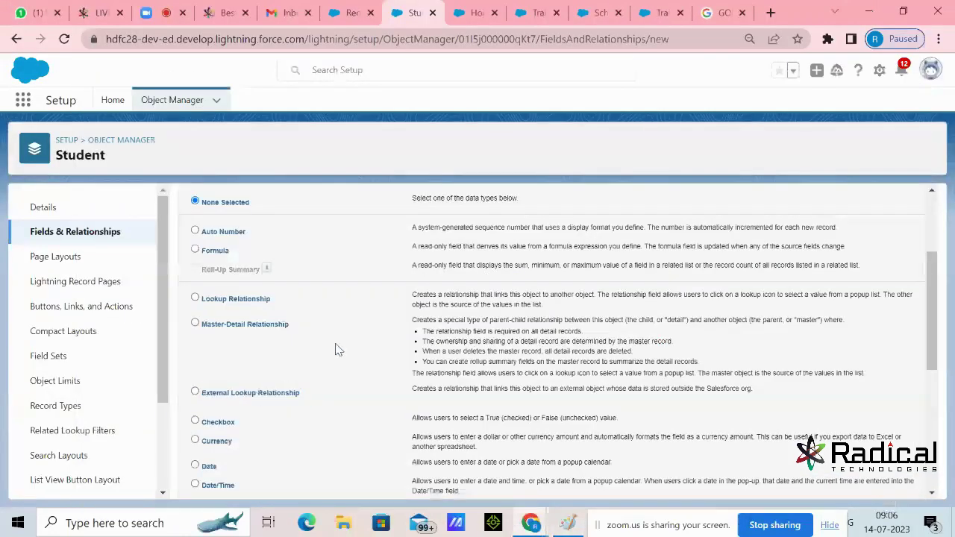
Choose Lookup Relationship as the new Student field's data type and advance to Step 2
{"action": "left_click", "coordinate": [196, 299]}
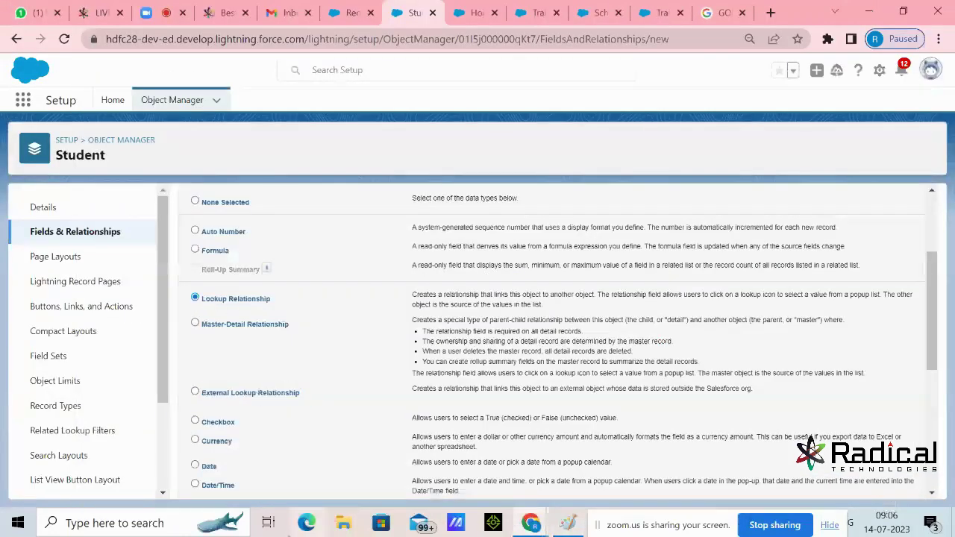
{"action": "left_click_drag", "start_coordinate": [280, 306], "coordinate": [203, 336]}
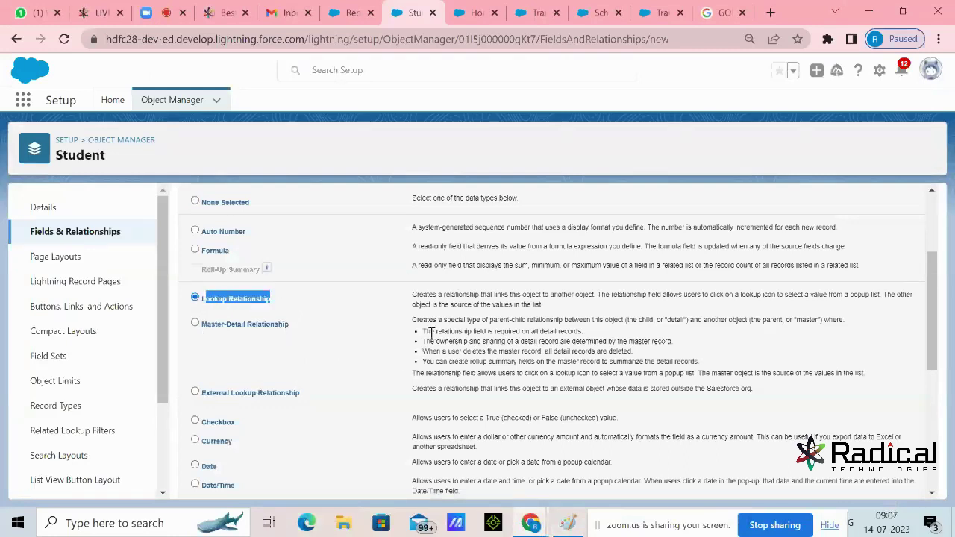
{"action": "left_click_drag", "start_coordinate": [430, 298], "coordinate": [593, 295]}
{"action": "left_click", "coordinate": [535, 297]}
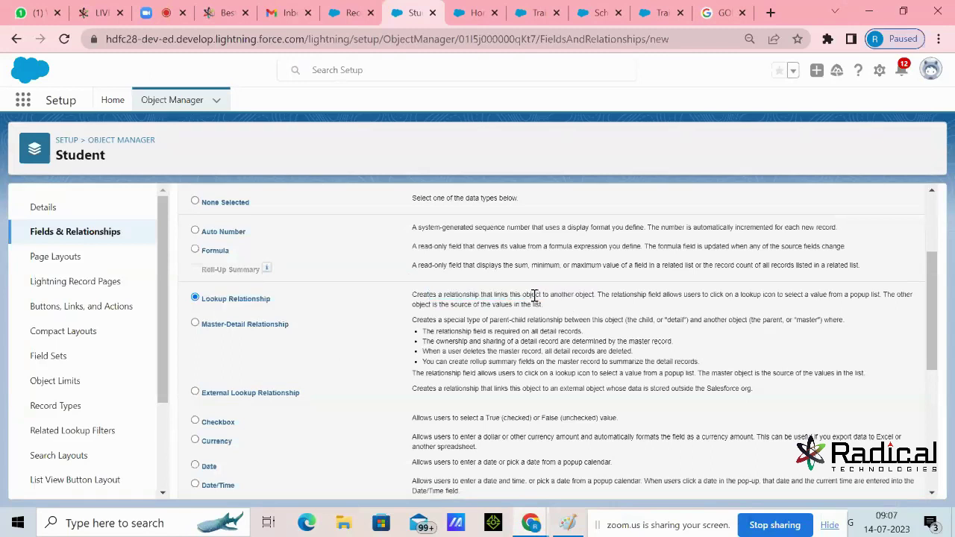
{"action": "double_click", "coordinate": [575, 295]}
{"action": "scroll", "coordinate": [785, 384], "scroll_direction": "up", "scroll_amount": 3}
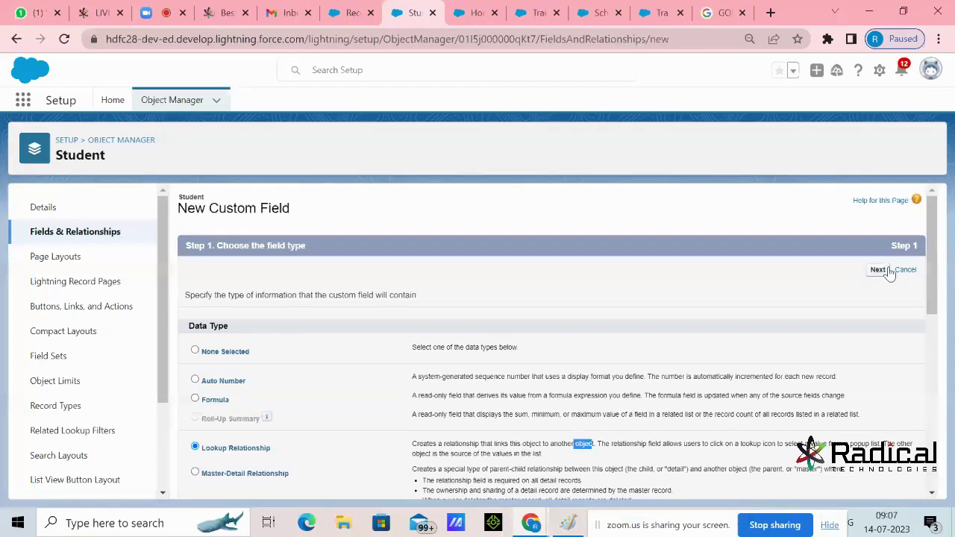
{"action": "left_click", "coordinate": [879, 270]}
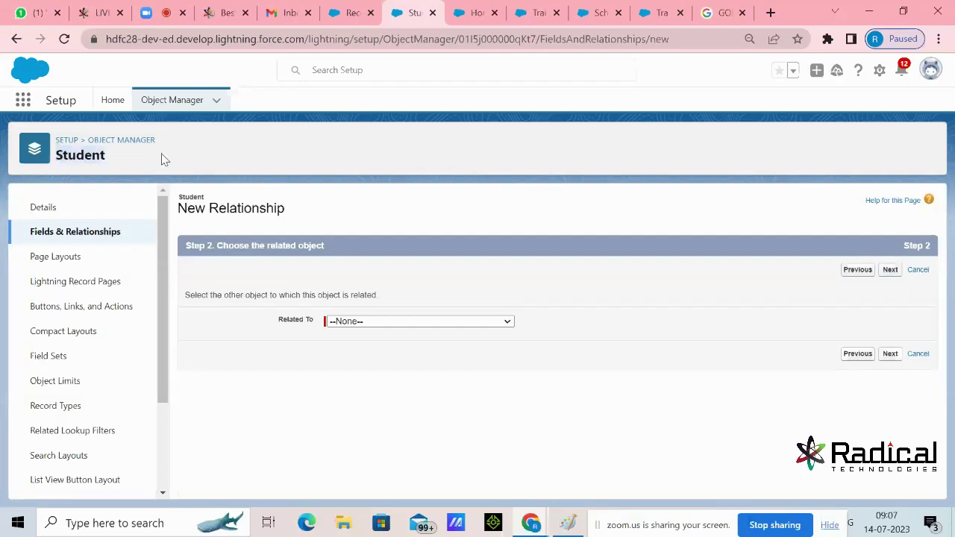
Browse the Related To object list without choosing, checking the Paint relationship notes
{"action": "left_click", "coordinate": [383, 325]}
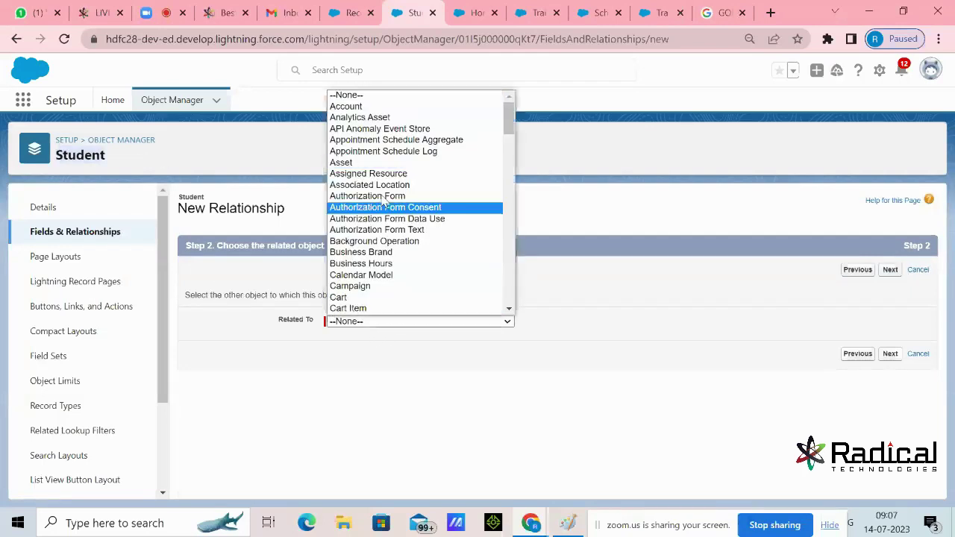
{"action": "scroll", "coordinate": [396, 216], "scroll_direction": "down", "scroll_amount": 15}
{"action": "scroll", "coordinate": [402, 224], "scroll_direction": "up", "scroll_amount": 15}
{"action": "left_click", "coordinate": [120, 167]}
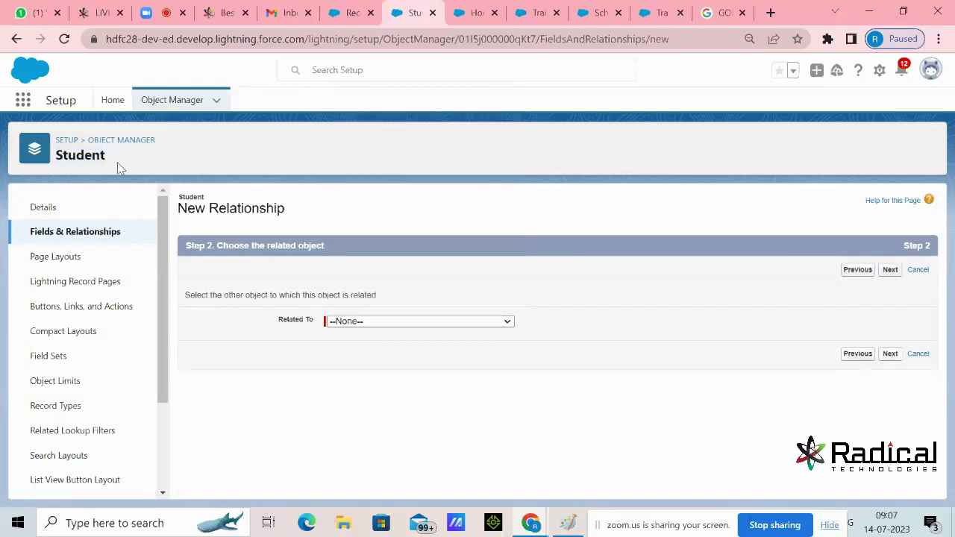
{"action": "left_click", "coordinate": [570, 524]}
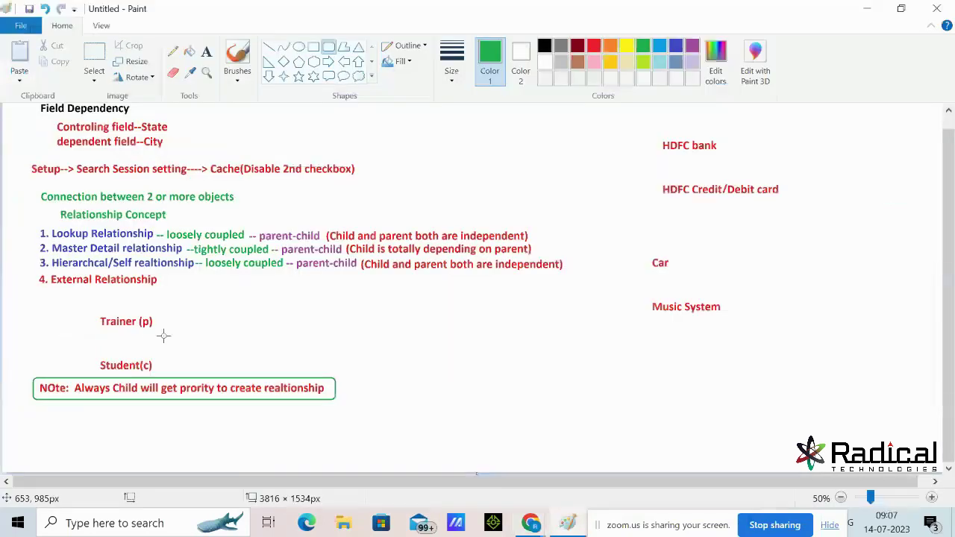
{"action": "left_click", "coordinate": [868, 9]}
Pick Trainer from the Related To object list
{"action": "left_click", "coordinate": [396, 321]}
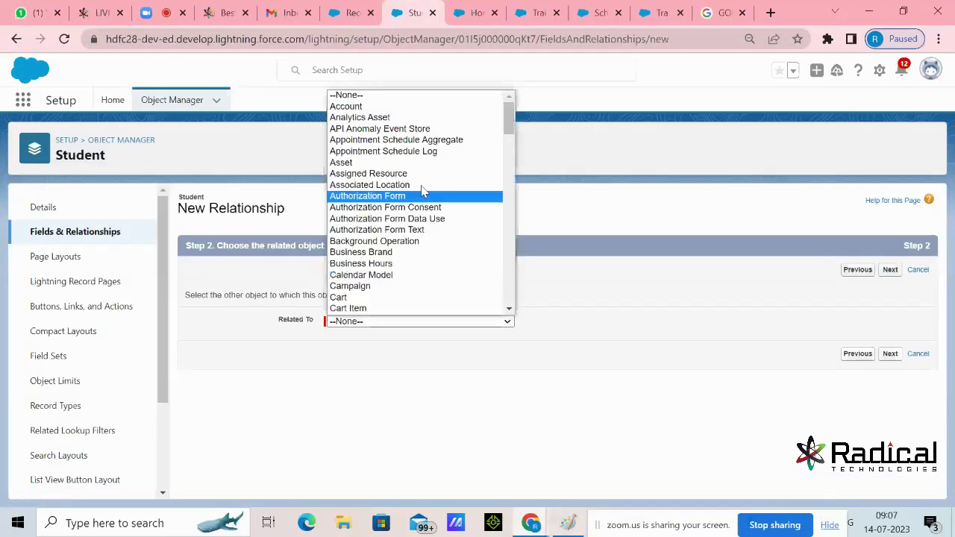
{"action": "left_click_drag", "start_coordinate": [508, 126], "coordinate": [500, 278]}
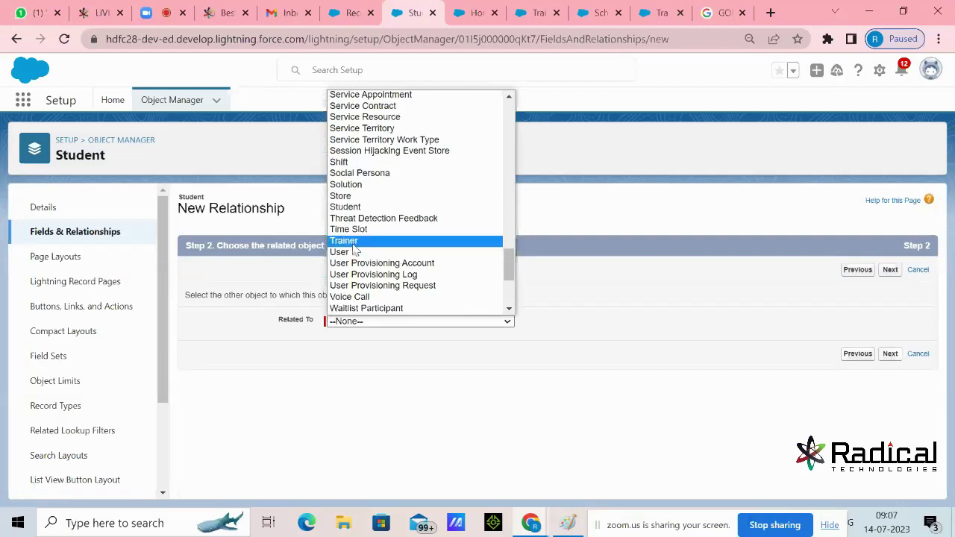
{"action": "left_click", "coordinate": [353, 245]}
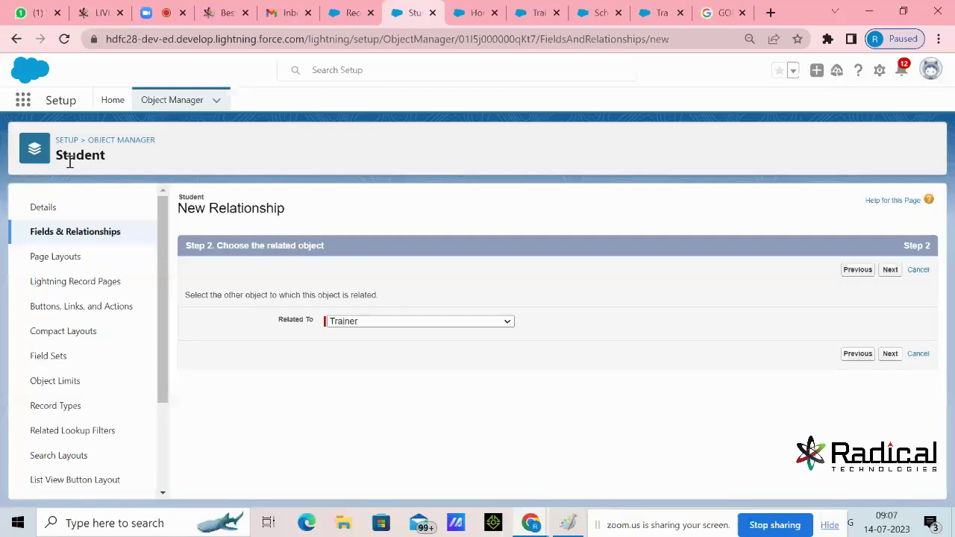
Keep the field label Trainer with its auto-filled field name and continue
{"action": "left_click", "coordinate": [890, 354]}
{"action": "key", "text": "Tab"}
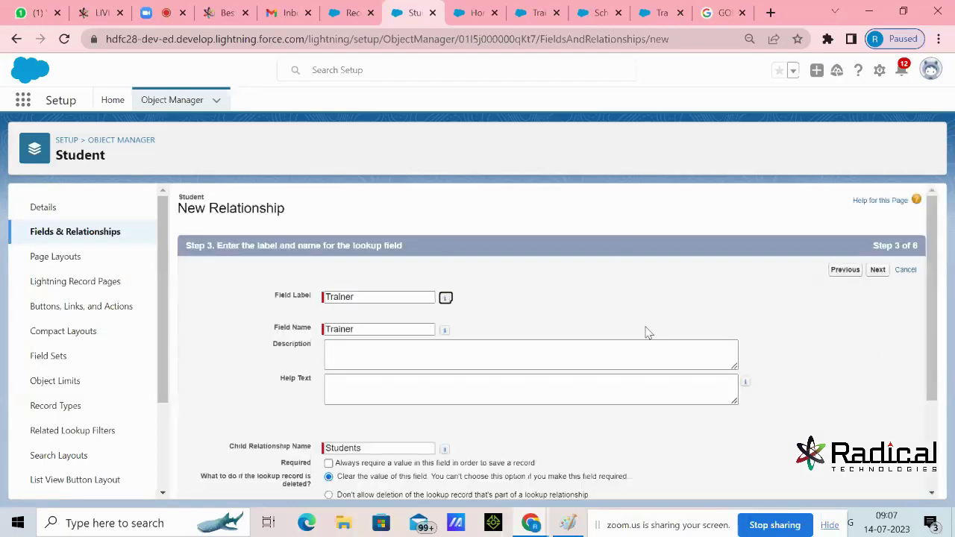
{"action": "left_click", "coordinate": [349, 296]}
{"action": "double_click", "coordinate": [363, 295]}
{"action": "left_click_drag", "start_coordinate": [363, 295], "coordinate": [263, 324]}
{"action": "scroll", "coordinate": [267, 311], "scroll_direction": "down", "scroll_amount": 3}
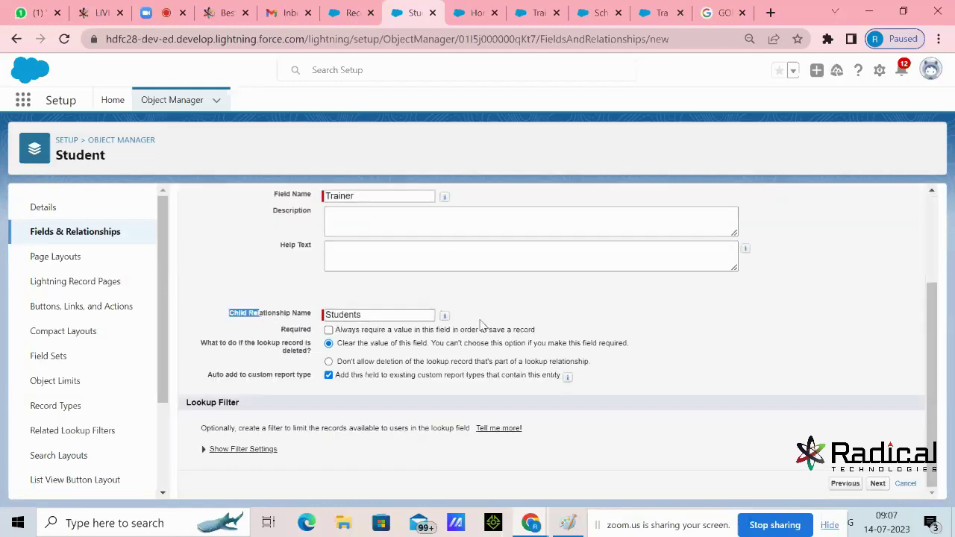
{"action": "scroll", "coordinate": [623, 348], "scroll_direction": "up", "scroll_amount": 3}
{"action": "left_click", "coordinate": [879, 271]}
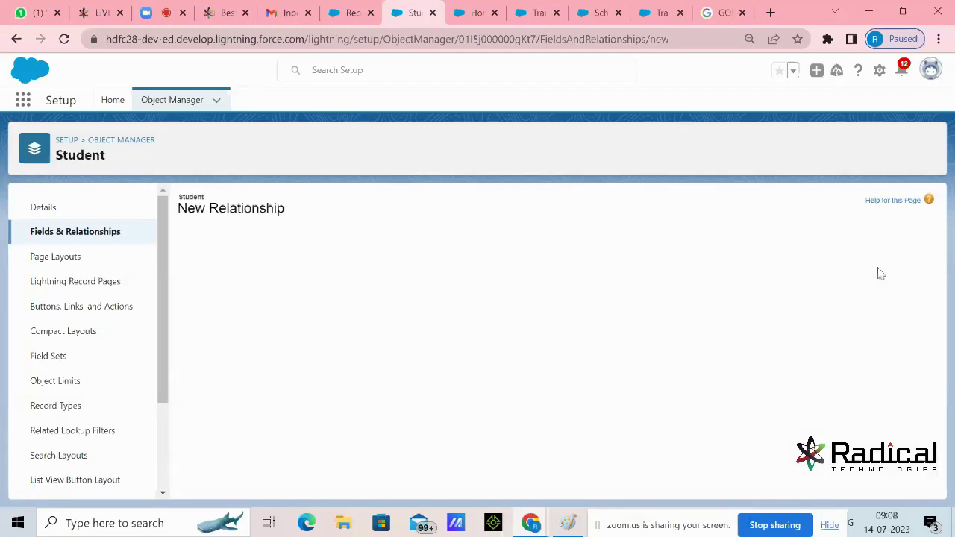
Accept default field-level security and the Student Layout, then save the Trainer lookup field
{"action": "scroll", "coordinate": [878, 275], "scroll_direction": "down", "scroll_amount": 2}
{"action": "scroll", "coordinate": [383, 292], "scroll_direction": "down", "scroll_amount": 2}
{"action": "scroll", "coordinate": [200, 319], "scroll_direction": "up", "scroll_amount": 2}
{"action": "left_click_drag", "start_coordinate": [195, 309], "coordinate": [303, 316]}
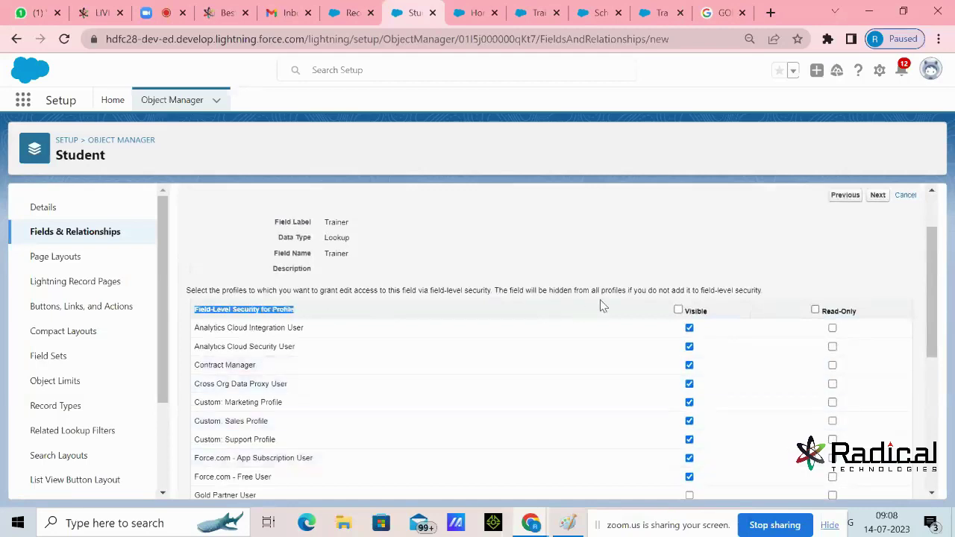
{"action": "scroll", "coordinate": [742, 388], "scroll_direction": "down", "scroll_amount": 4}
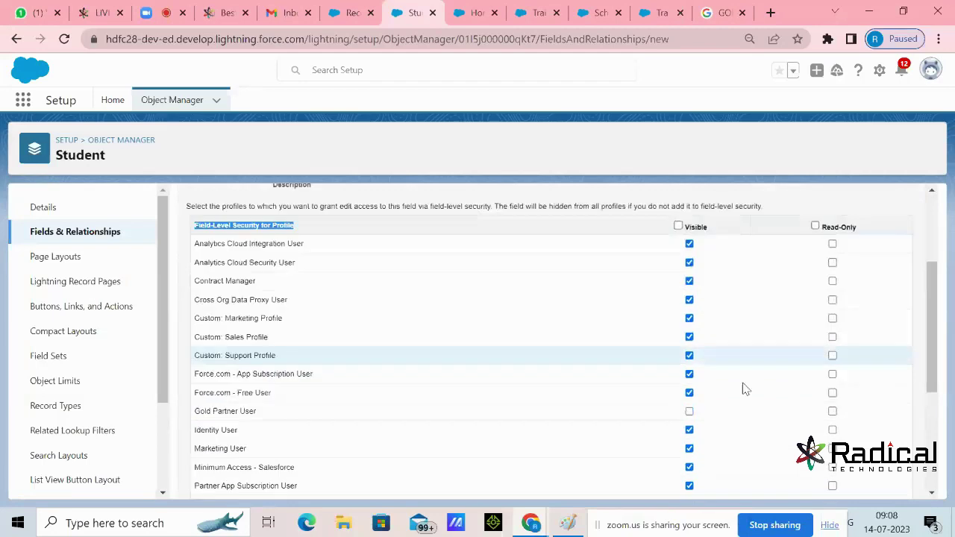
{"action": "scroll", "coordinate": [856, 299], "scroll_direction": "up", "scroll_amount": 5}
{"action": "left_click", "coordinate": [878, 271]}
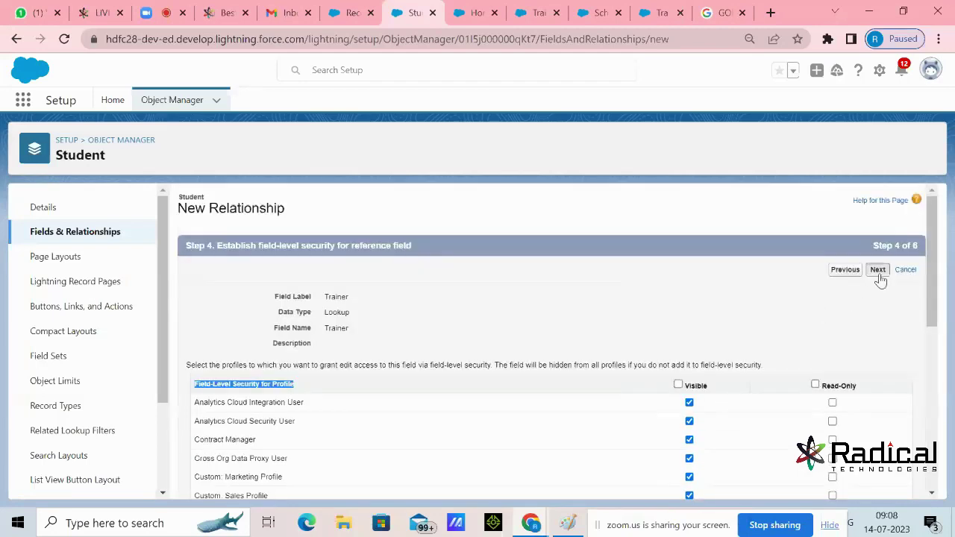
{"action": "left_click_drag", "start_coordinate": [252, 416], "coordinate": [313, 421]}
{"action": "left_click", "coordinate": [888, 273]}
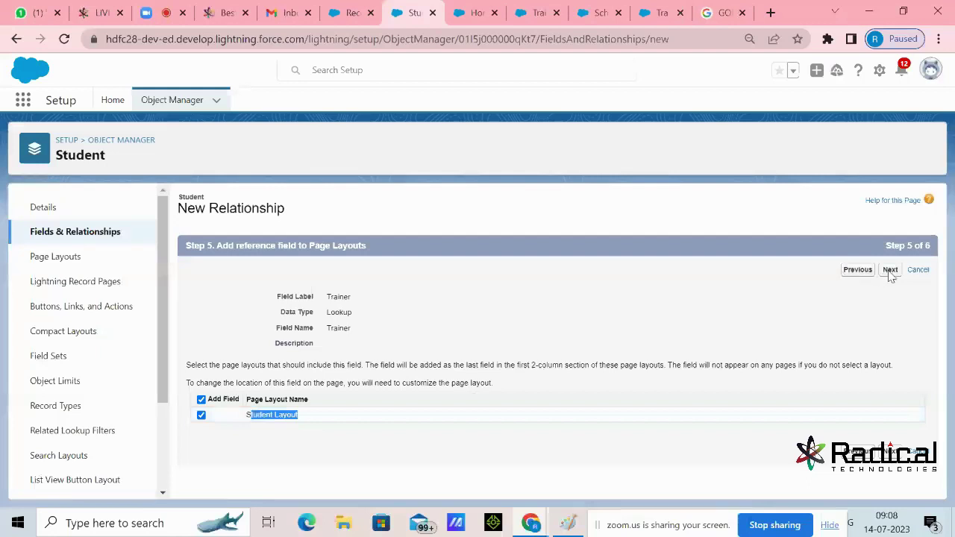
{"action": "left_click", "coordinate": [875, 270]}
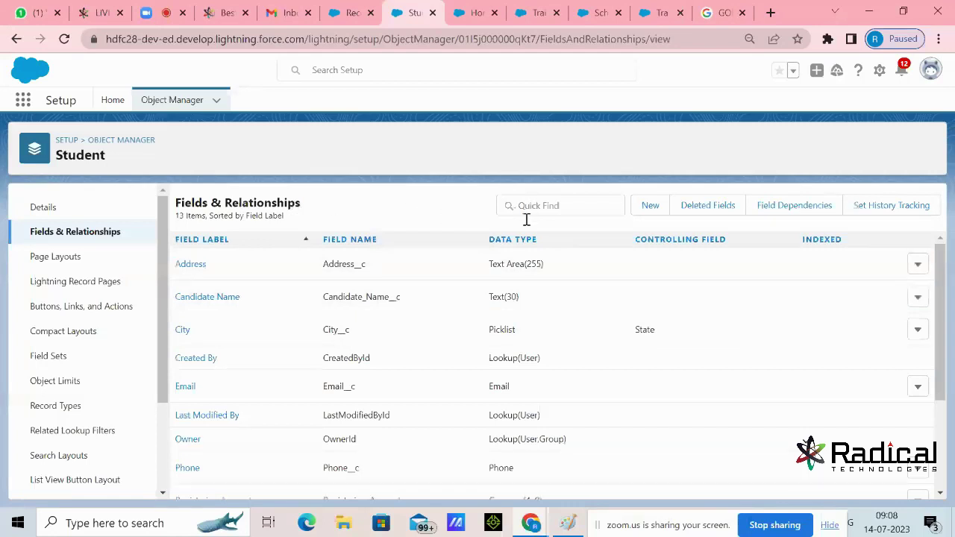
Verify Trainer is listed as Lookup(Trainer) among Student fields, then switch to the Students tab
{"action": "scroll", "coordinate": [499, 294], "scroll_direction": "down", "scroll_amount": 2}
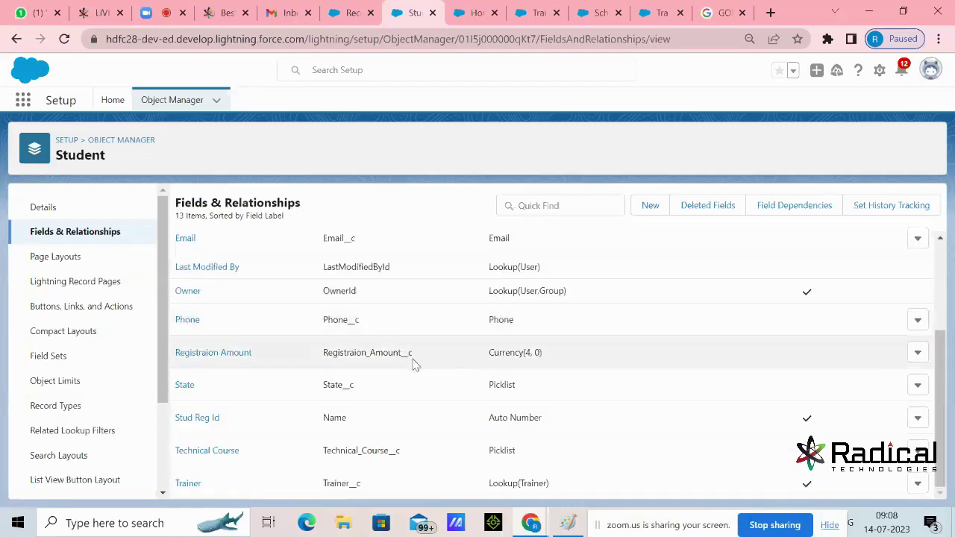
{"action": "left_click_drag", "start_coordinate": [490, 485], "coordinate": [547, 483]}
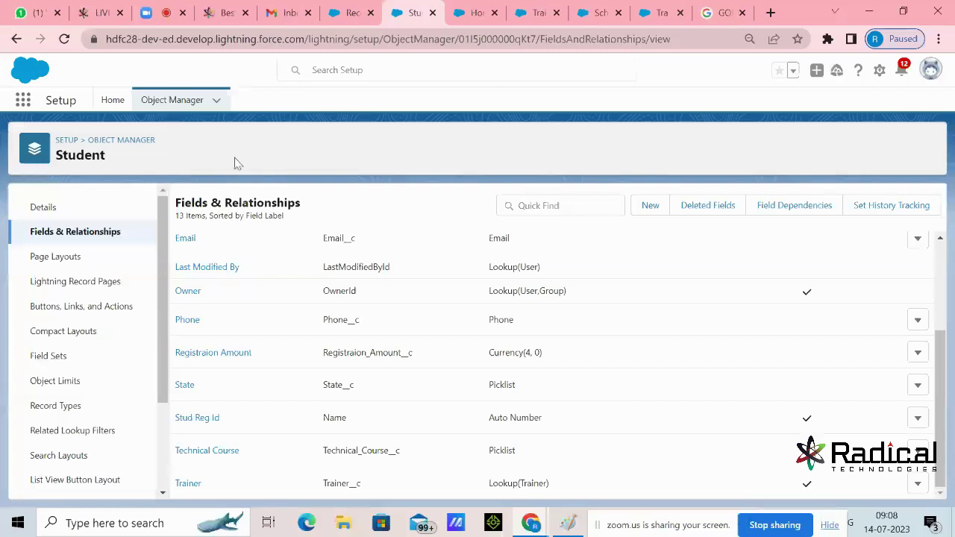
{"action": "left_click", "coordinate": [354, 20]}
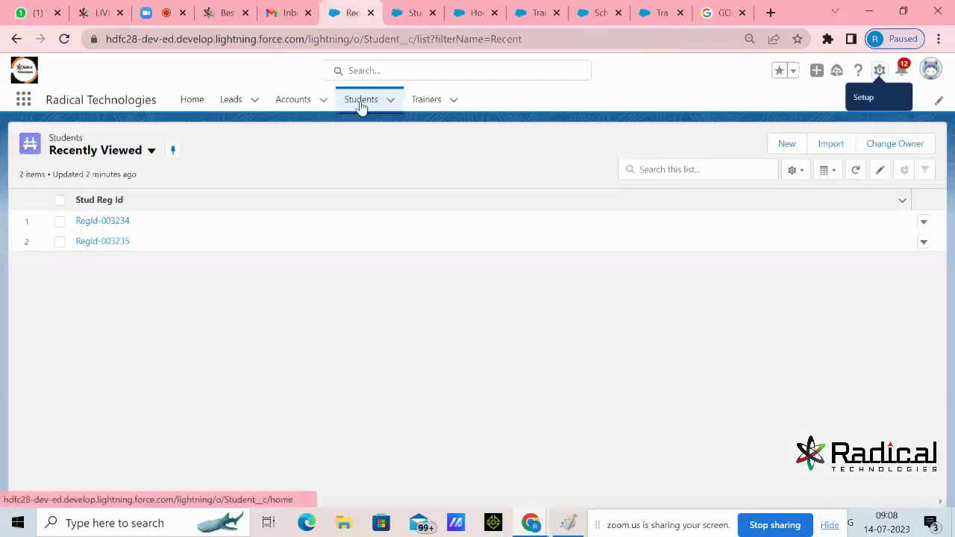
Reload the Students list and start a new Student to see the new Trainer field
{"action": "left_click", "coordinate": [361, 103]}
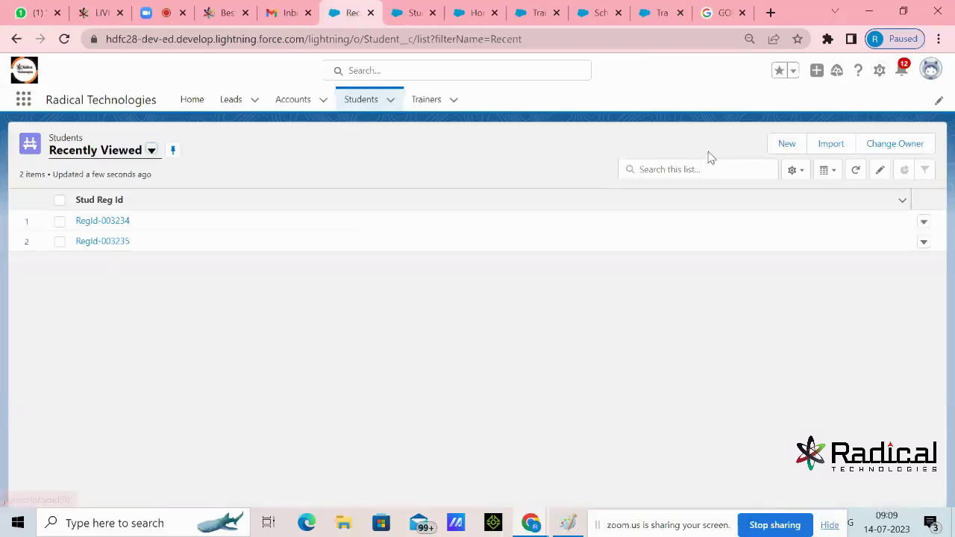
{"action": "key", "text": "F5"}
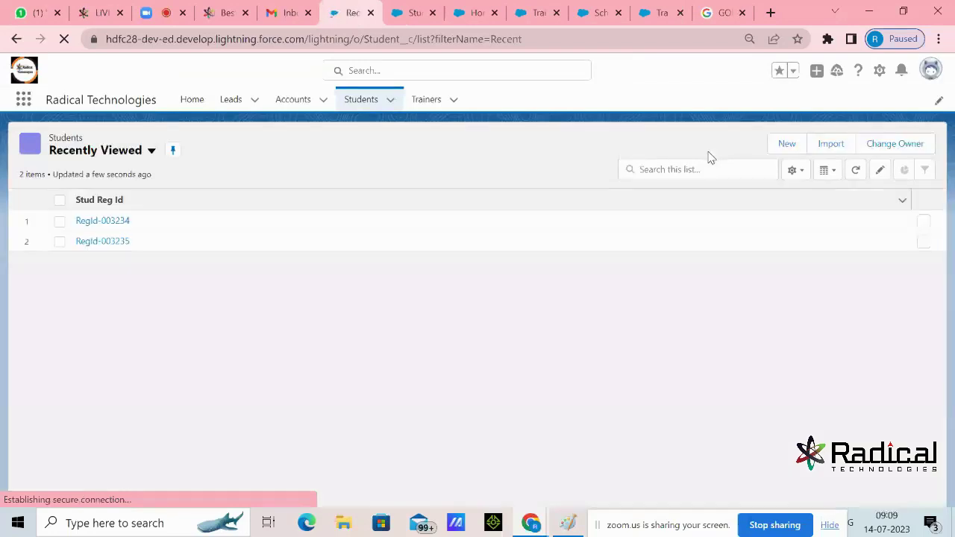
{"action": "left_click", "coordinate": [784, 147]}
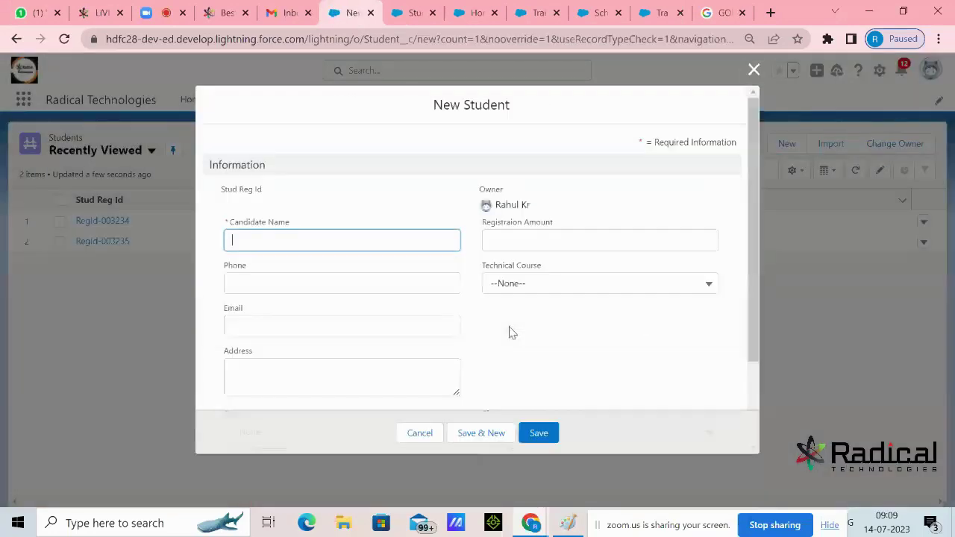
{"action": "scroll", "coordinate": [559, 305], "scroll_direction": "down", "scroll_amount": 3}
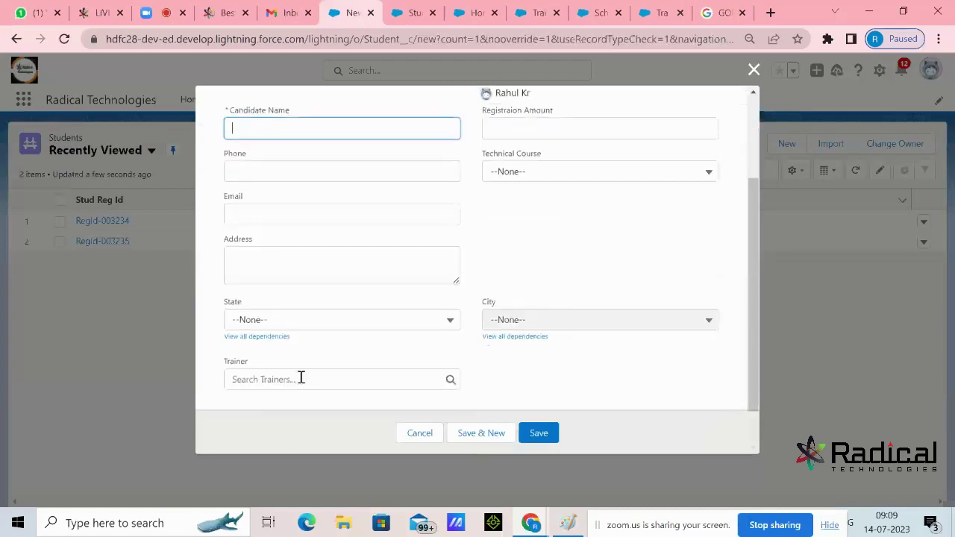
{"action": "left_click", "coordinate": [252, 367]}
{"action": "double_click", "coordinate": [231, 375]}
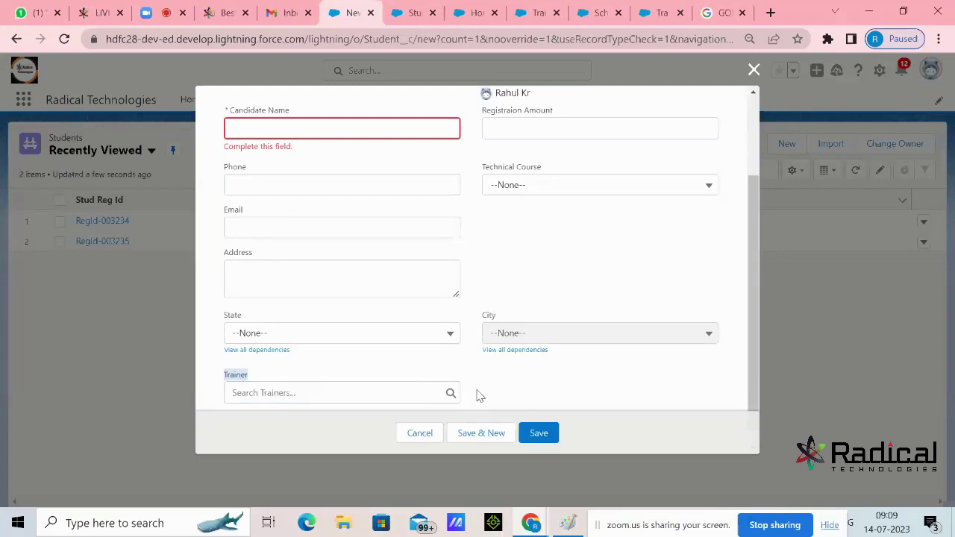
{"action": "left_click", "coordinate": [612, 281]}
With Technical Course Salesforce, try Rahul as Trainer, clear him, cancel, and view Trainers
{"action": "scroll", "coordinate": [624, 273], "scroll_direction": "down", "scroll_amount": 1}
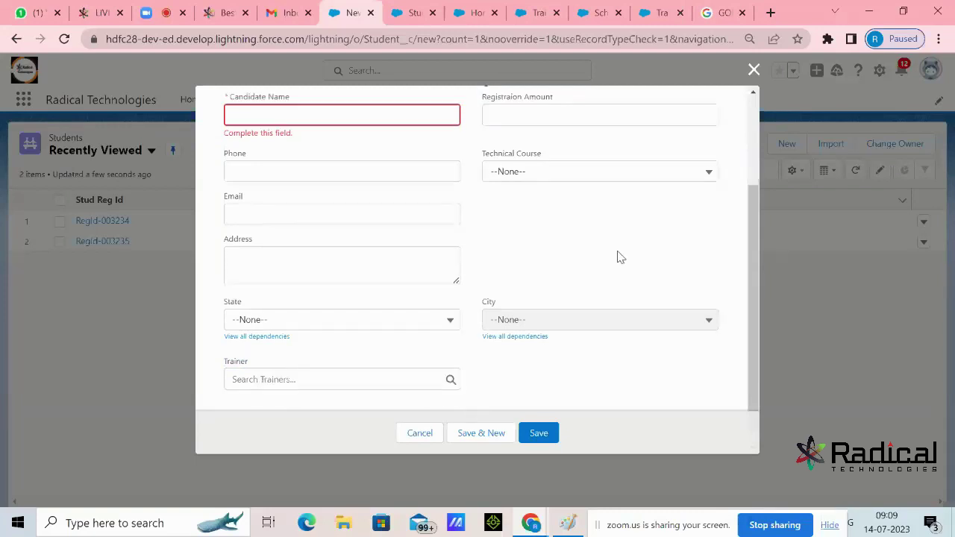
{"action": "left_click", "coordinate": [597, 179]}
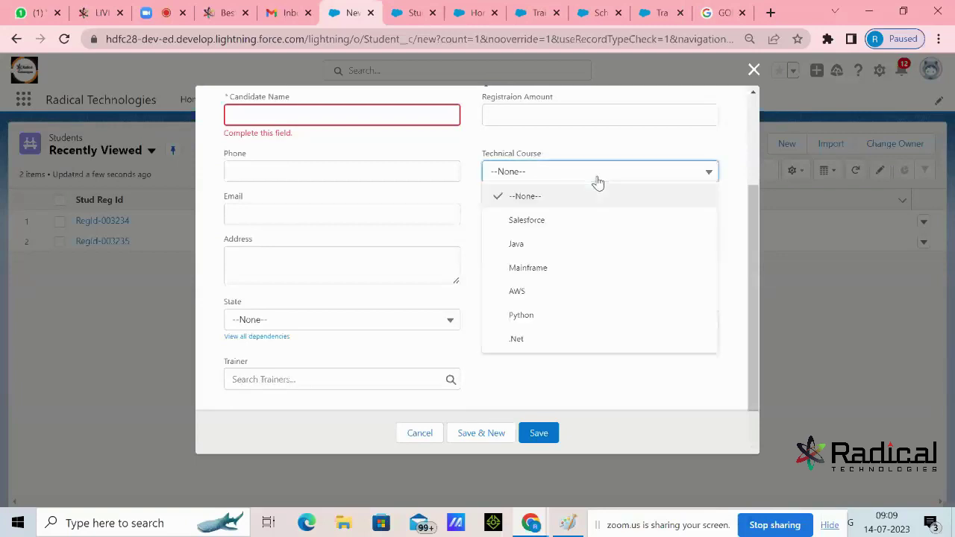
{"action": "left_click", "coordinate": [544, 223]}
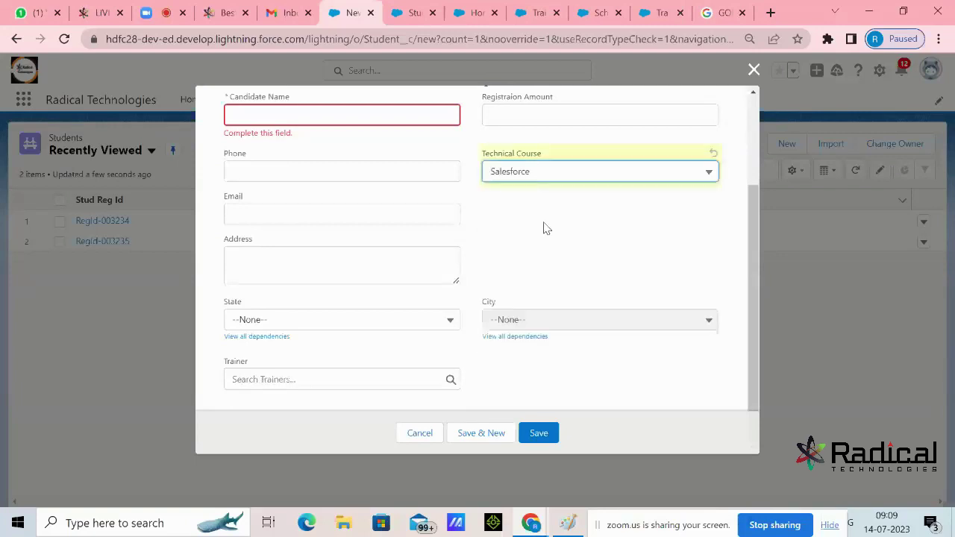
{"action": "left_click", "coordinate": [336, 379]}
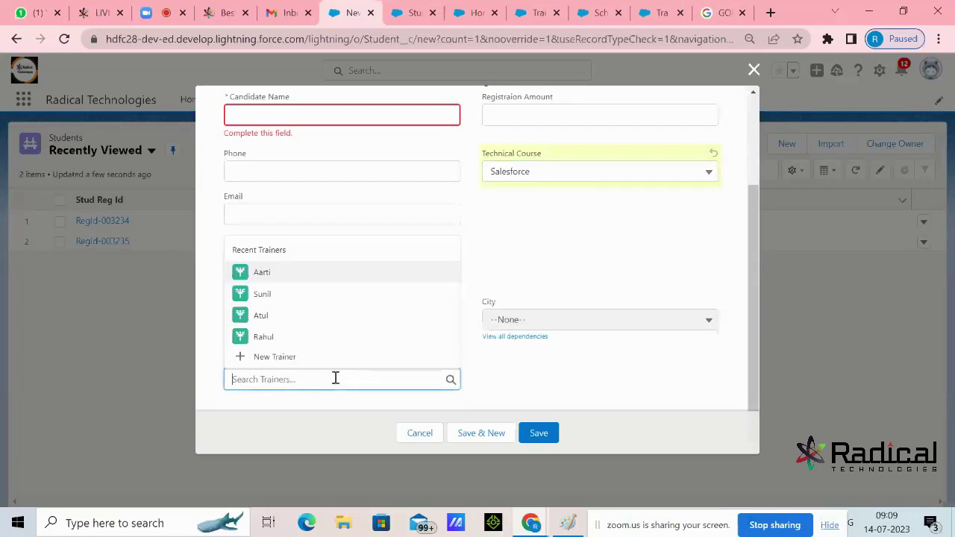
{"action": "left_click", "coordinate": [266, 342]}
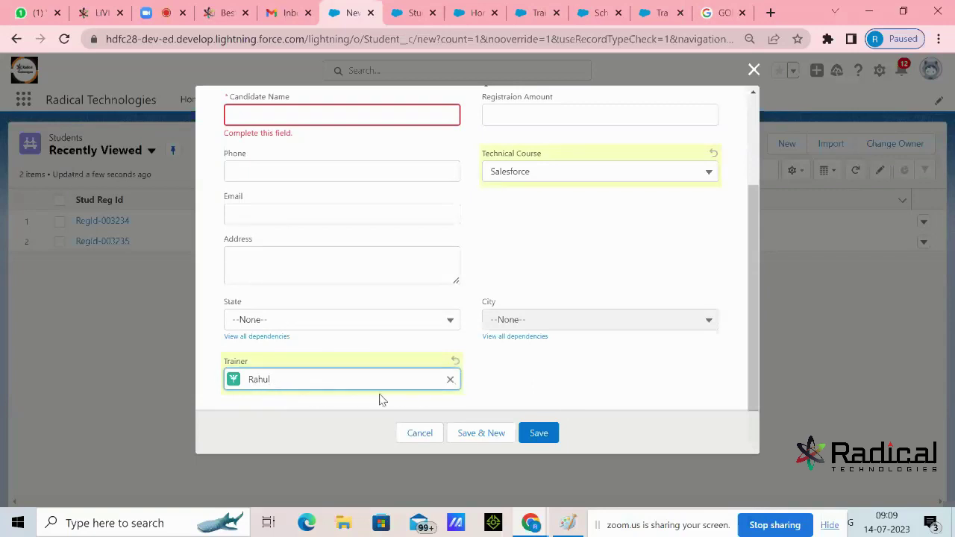
{"action": "left_click", "coordinate": [450, 379]}
{"action": "left_click", "coordinate": [419, 433]}
{"action": "left_click", "coordinate": [426, 101]}
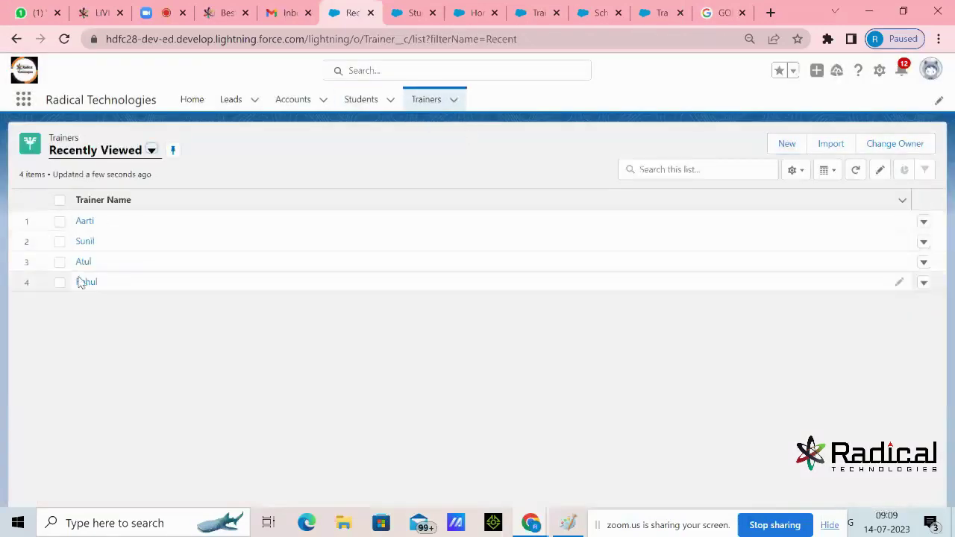
Start another new Student with Technical Course Java, check the Trainer lookup, cancel, and open Trainers
{"action": "left_click", "coordinate": [365, 103]}
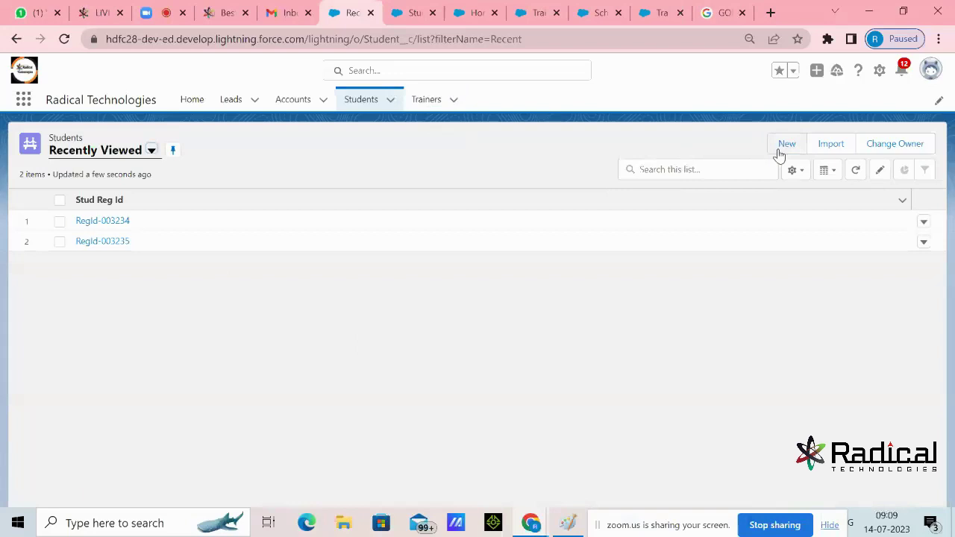
{"action": "left_click", "coordinate": [779, 151]}
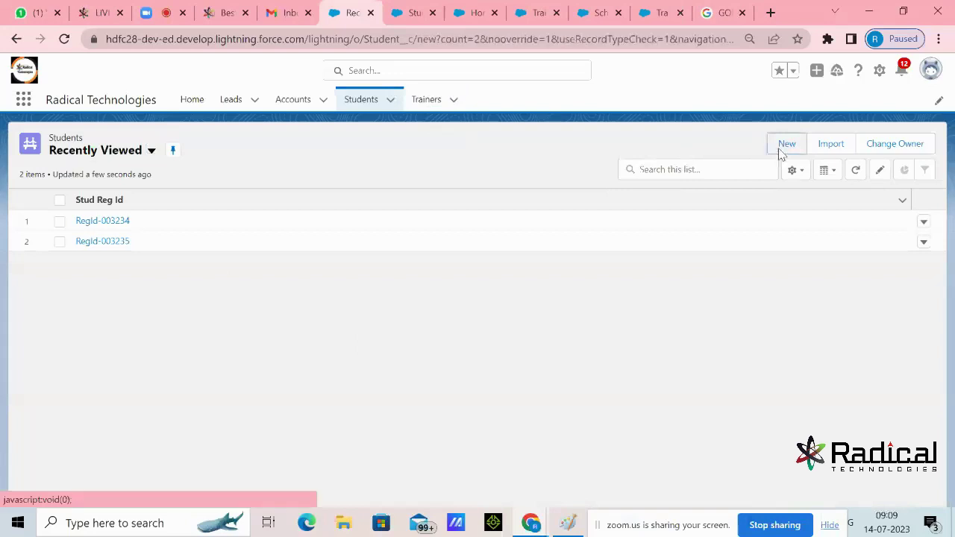
{"action": "left_click", "coordinate": [533, 281]}
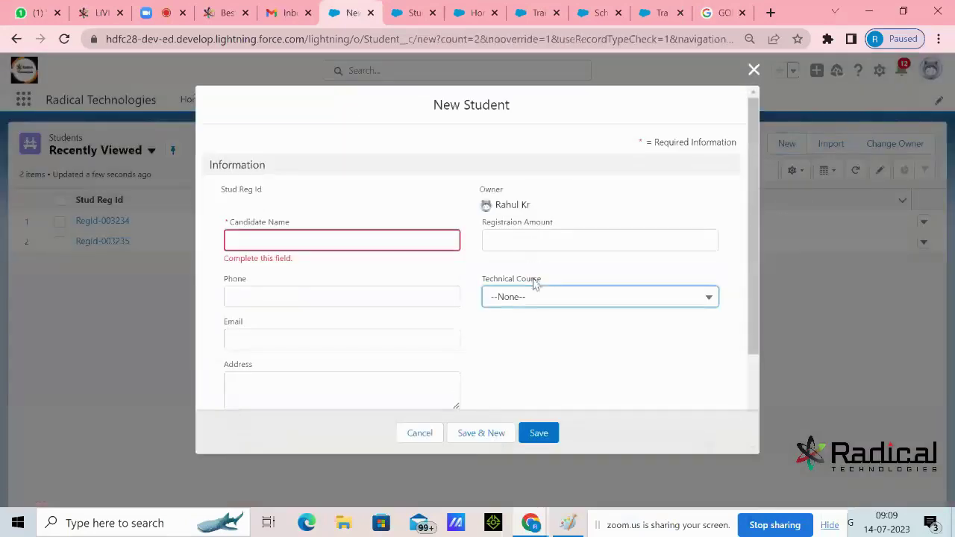
{"action": "left_click", "coordinate": [530, 298]}
{"action": "left_click", "coordinate": [520, 370]}
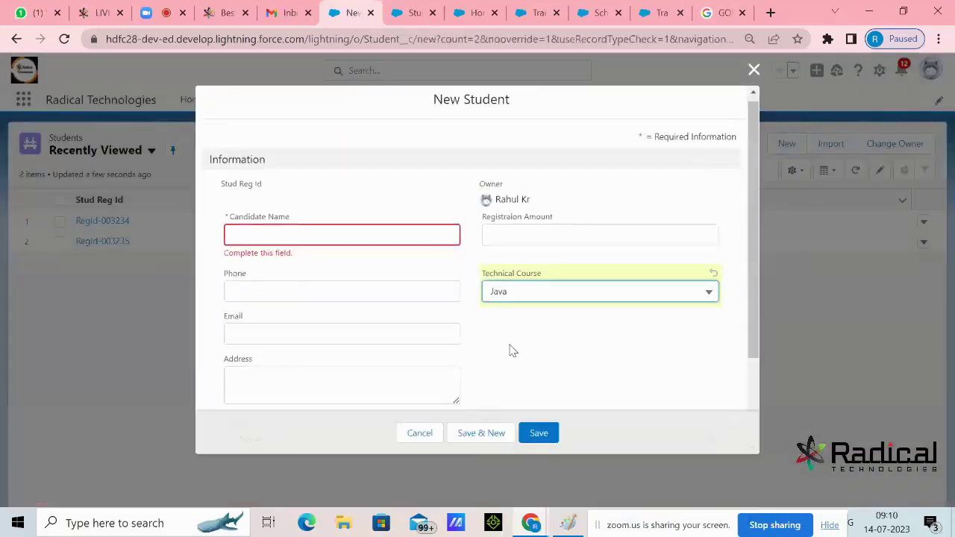
{"action": "scroll", "coordinate": [362, 365], "scroll_direction": "down", "scroll_amount": 2}
{"action": "left_click", "coordinate": [345, 377]}
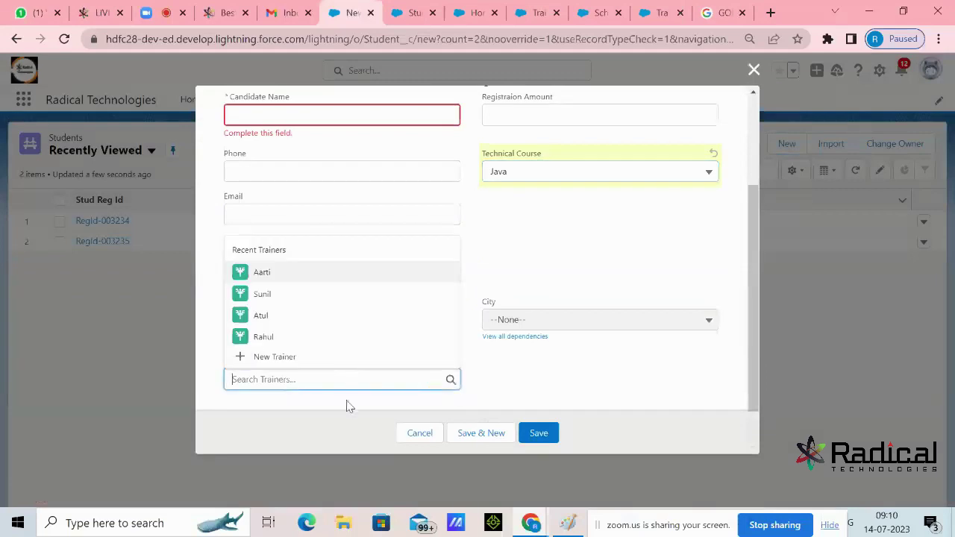
{"action": "left_click", "coordinate": [424, 434]}
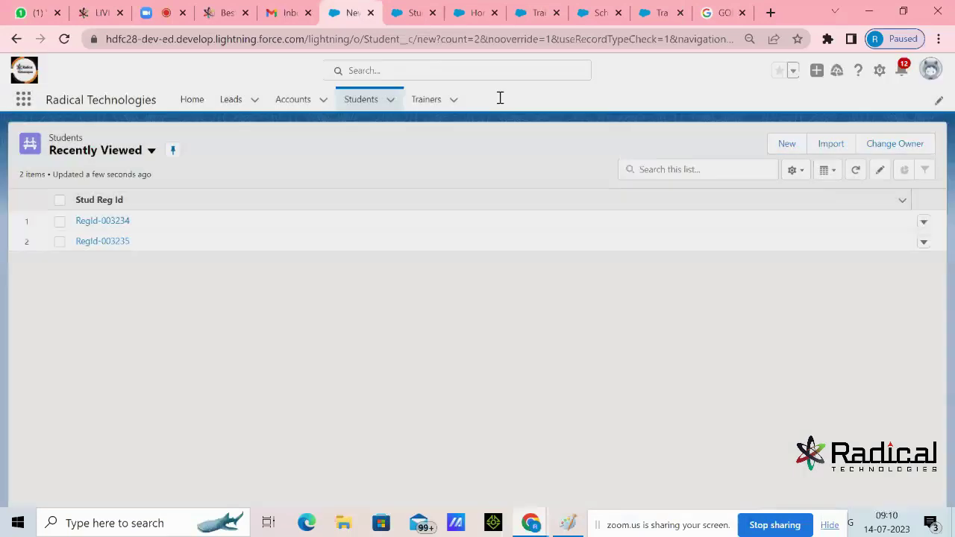
{"action": "left_click", "coordinate": [415, 13]}
{"action": "left_click", "coordinate": [366, 13]}
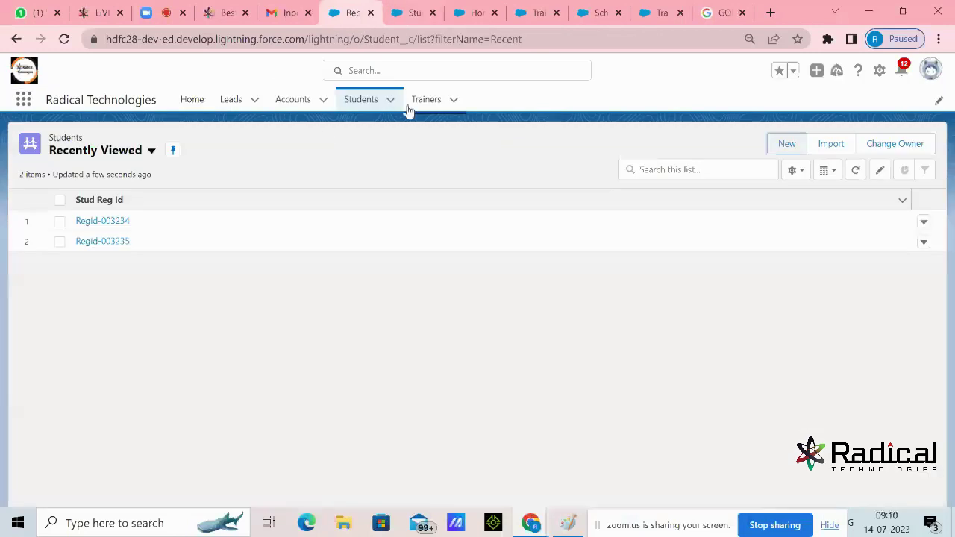
{"action": "left_click", "coordinate": [412, 105]}
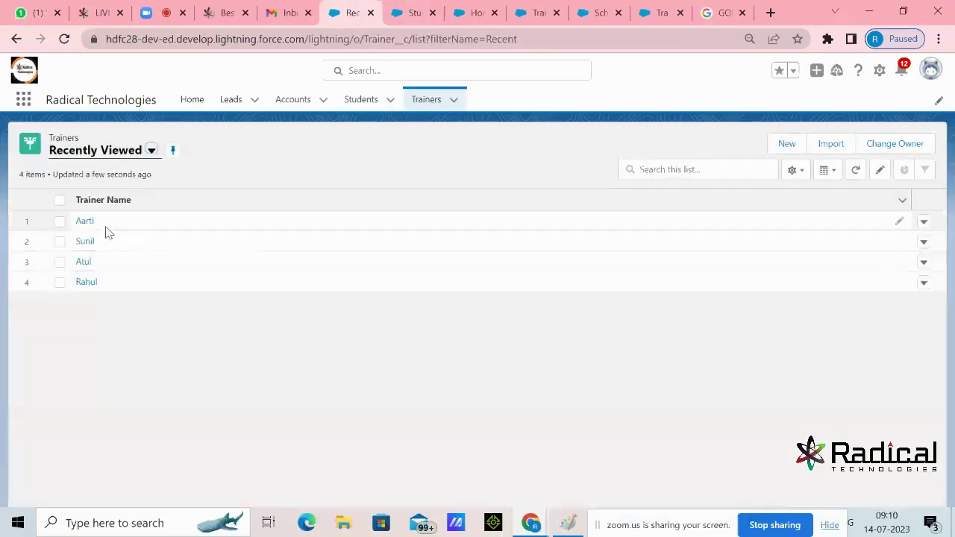
Rename trainer Rahul to 'Rahul (Salesforce)' and Aarti to 'Aarti (AWS)'
{"action": "left_click", "coordinate": [86, 282]}
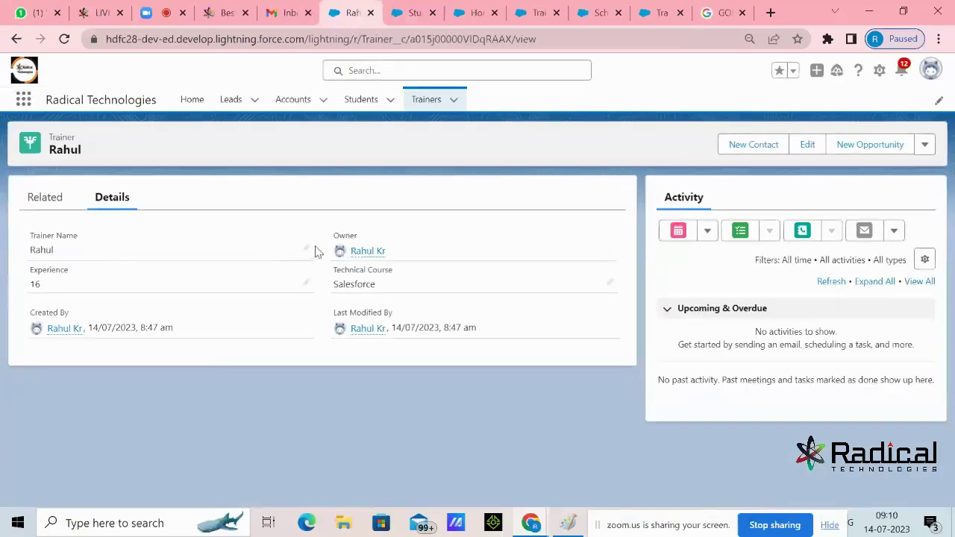
{"action": "left_click", "coordinate": [308, 249]}
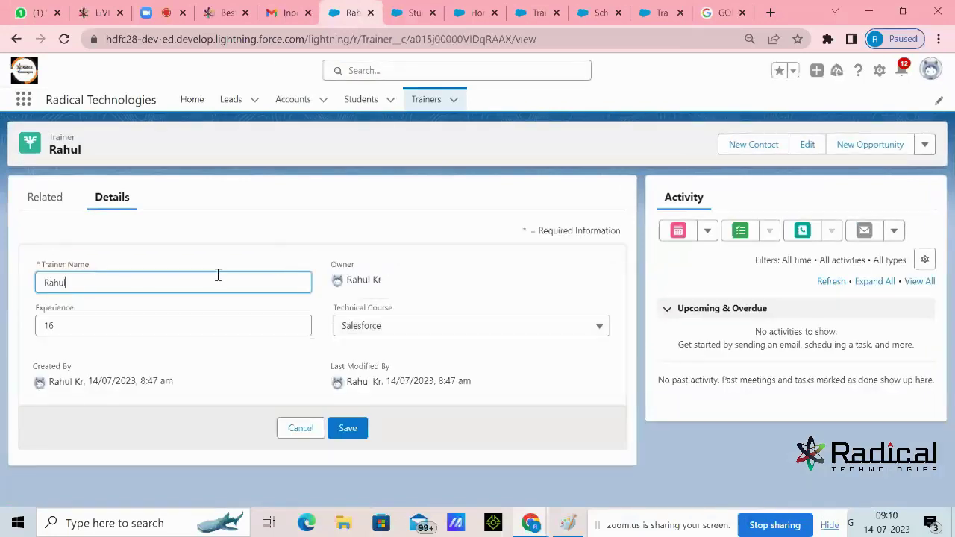
{"action": "type", "text": "(Salesforce"}
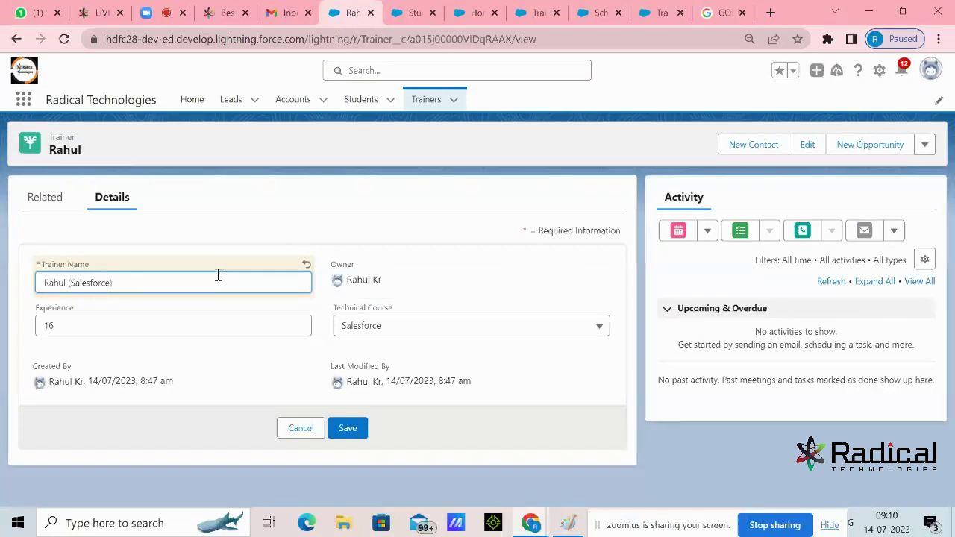
{"action": "type", "text": ")"}
{"action": "left_click", "coordinate": [341, 431]}
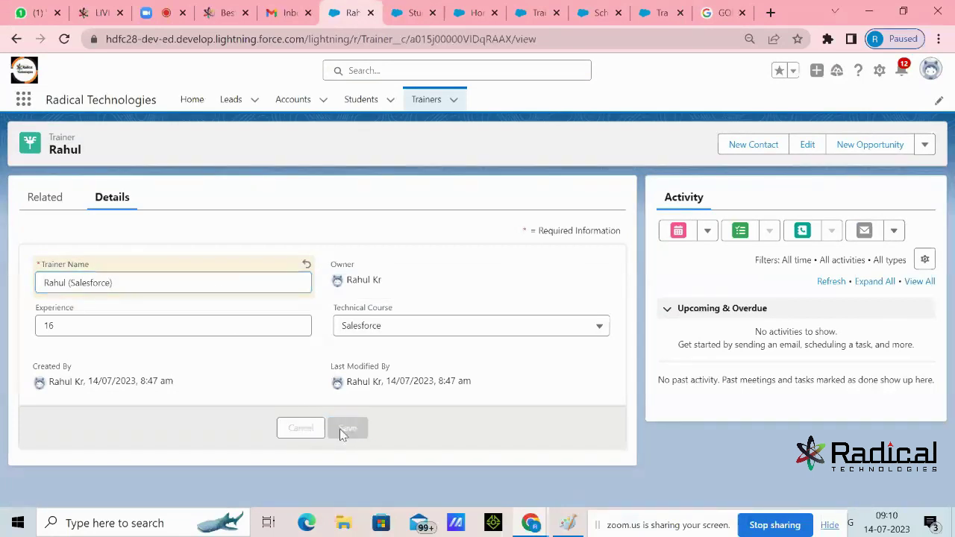
{"action": "left_click", "coordinate": [427, 109]}
{"action": "left_click", "coordinate": [87, 242]}
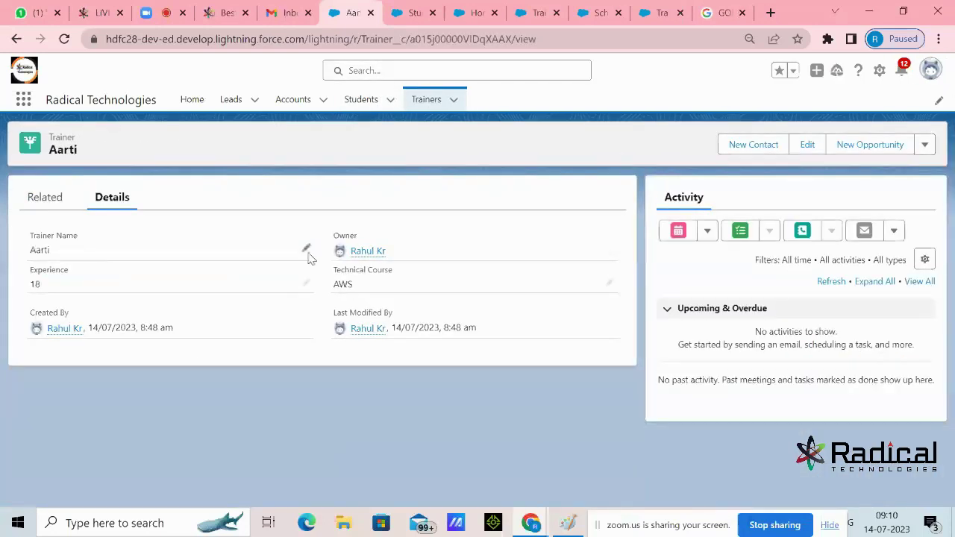
{"action": "left_click", "coordinate": [306, 251]}
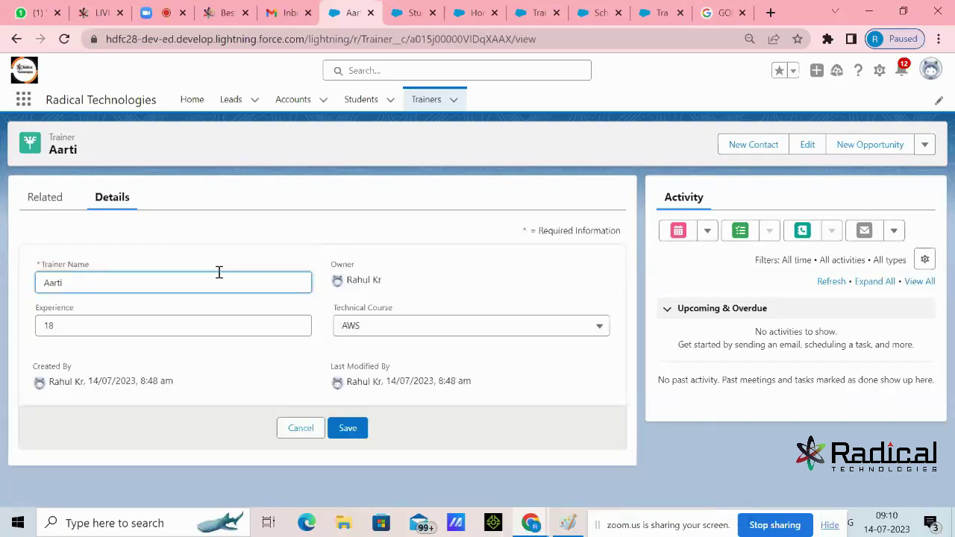
{"action": "type", "text": "(AWS)"}
{"action": "left_click", "coordinate": [349, 428]}
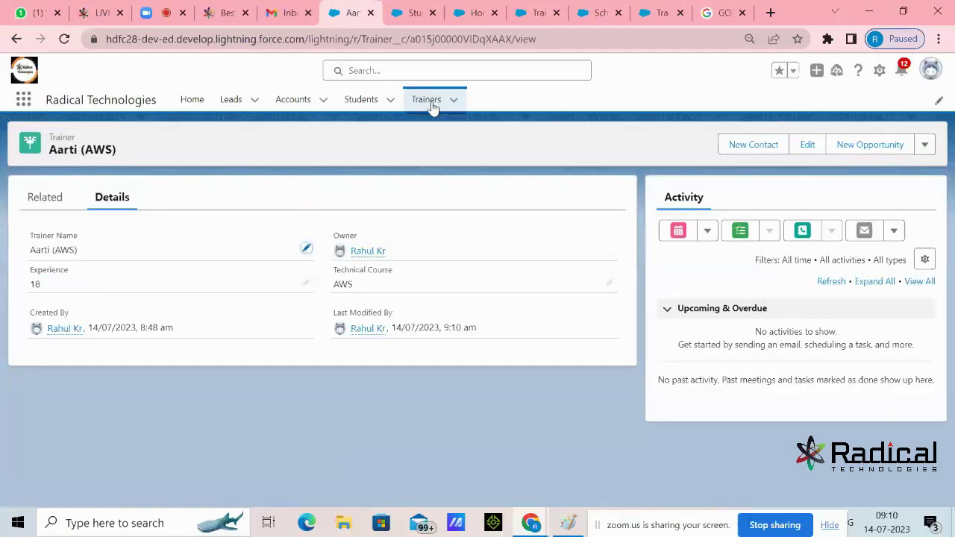
Rename Sunil to 'Sunil (Salesforce)' and Atul to 'Atul (Java)', then return to Students
{"action": "left_click", "coordinate": [431, 103]}
{"action": "left_click", "coordinate": [81, 262]}
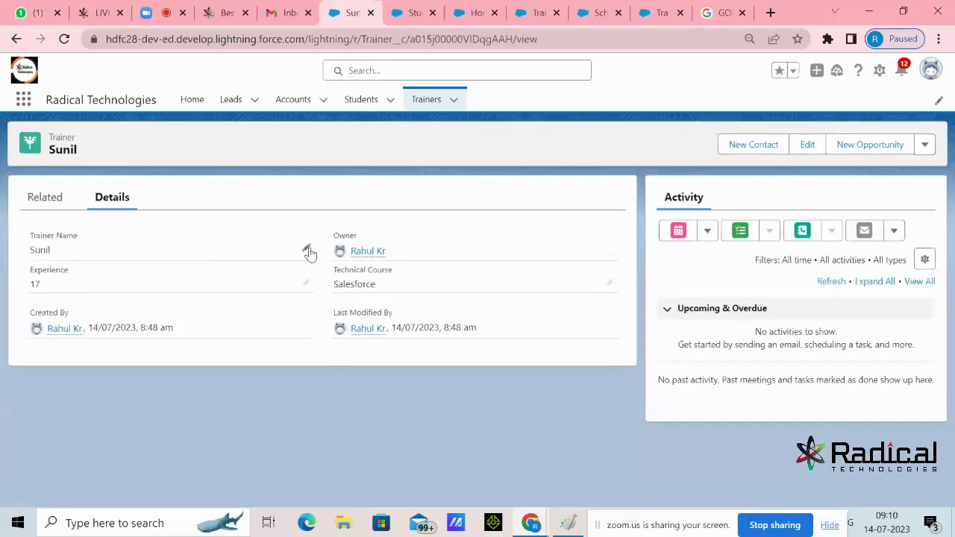
{"action": "left_click", "coordinate": [306, 249]}
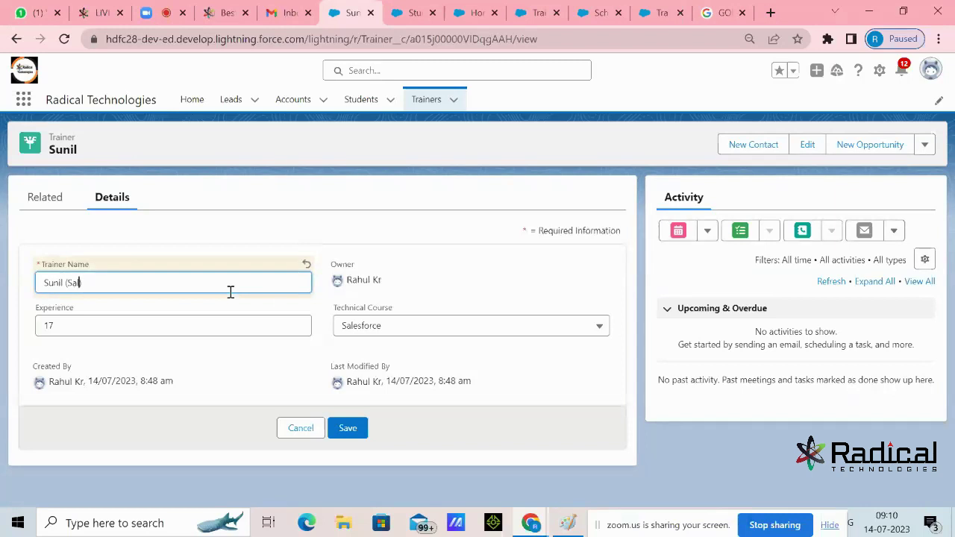
{"action": "left_click", "coordinate": [348, 428]}
{"action": "left_click", "coordinate": [443, 109]}
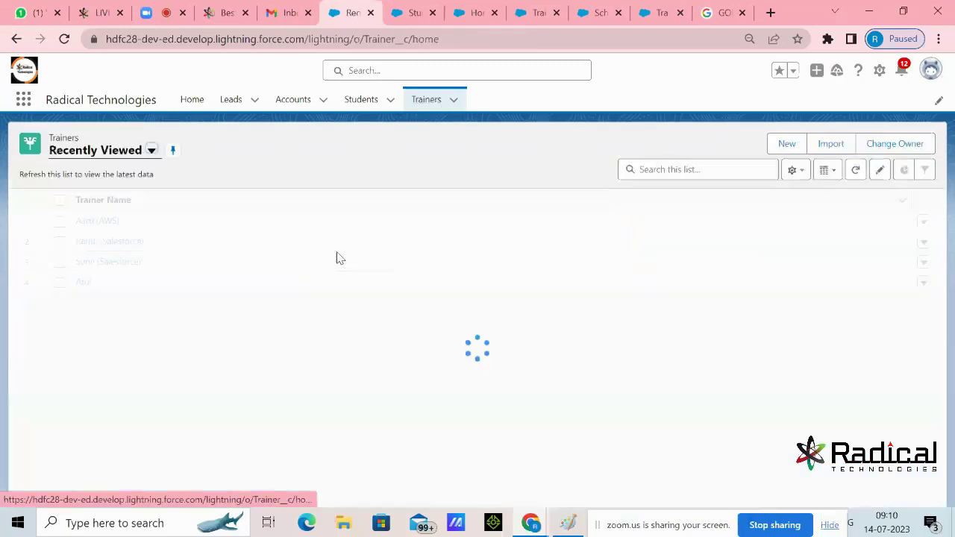
{"action": "left_click", "coordinate": [82, 281]}
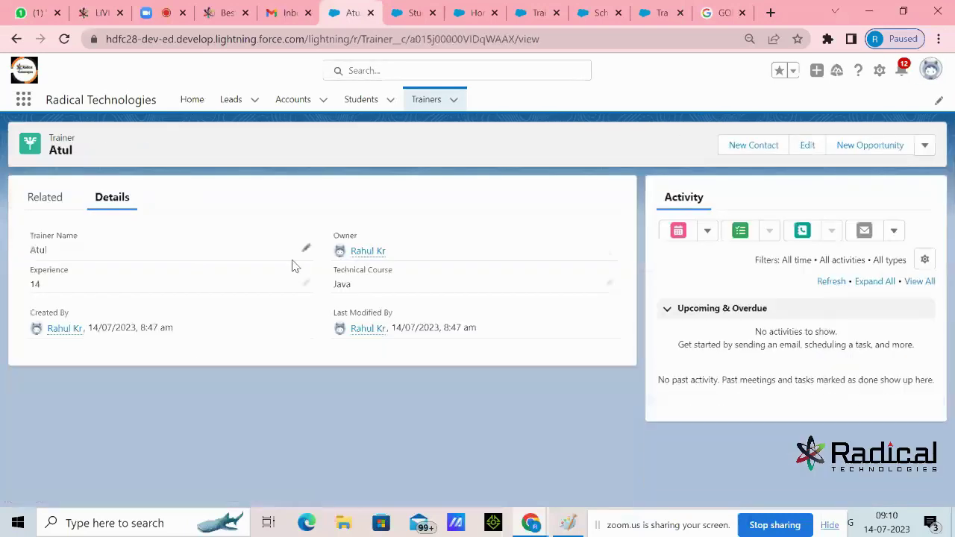
{"action": "left_click", "coordinate": [309, 251]}
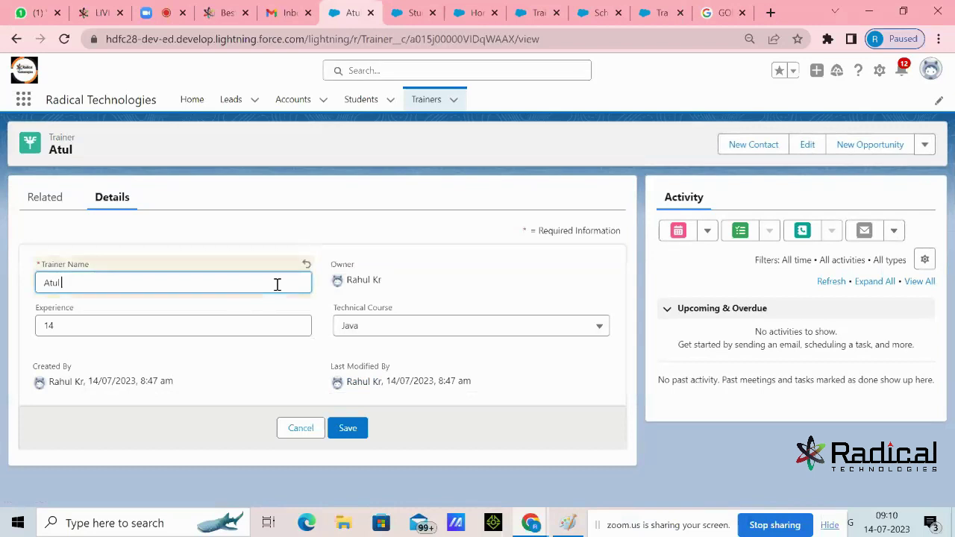
{"action": "type", "text": "(Java)"}
{"action": "left_click", "coordinate": [348, 428]}
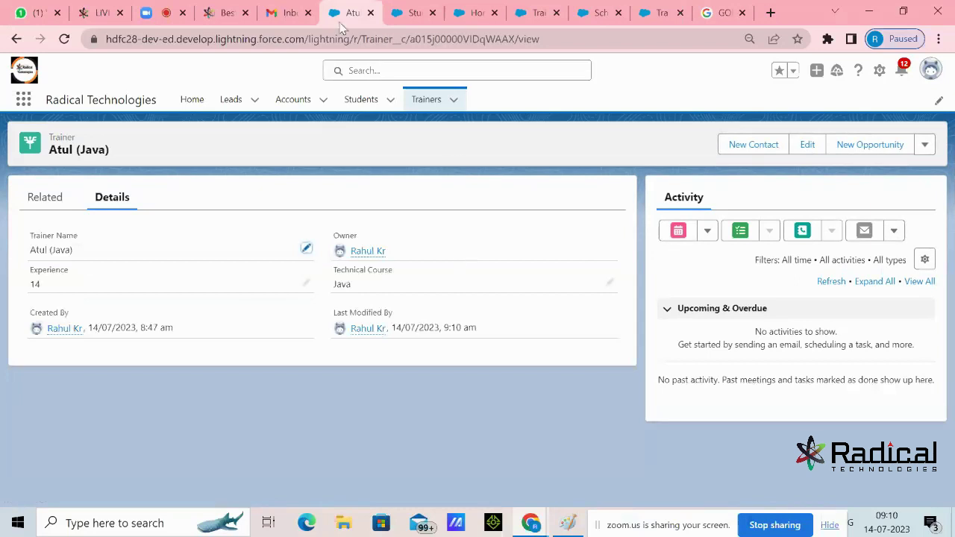
{"action": "left_click", "coordinate": [338, 93]}
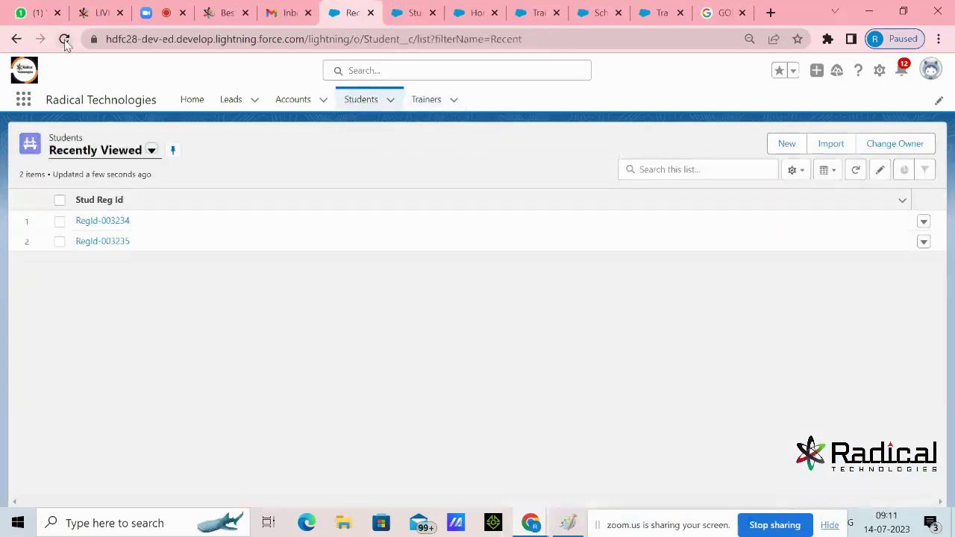
Start a new Student with Technical Course Salesforce and try Atul (Java), then Sunil (Salesforce), as Trainer
{"action": "left_click", "coordinate": [64, 38]}
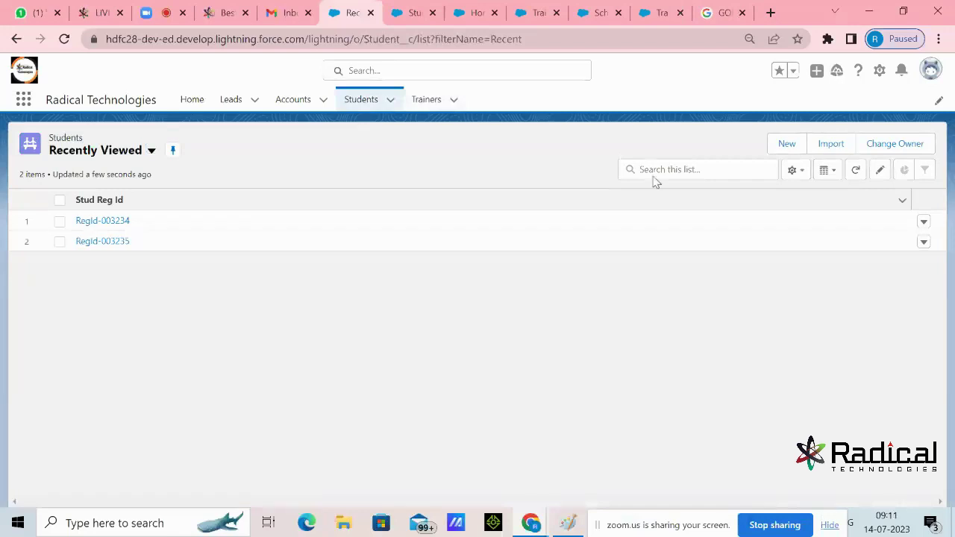
{"action": "left_click", "coordinate": [788, 144]}
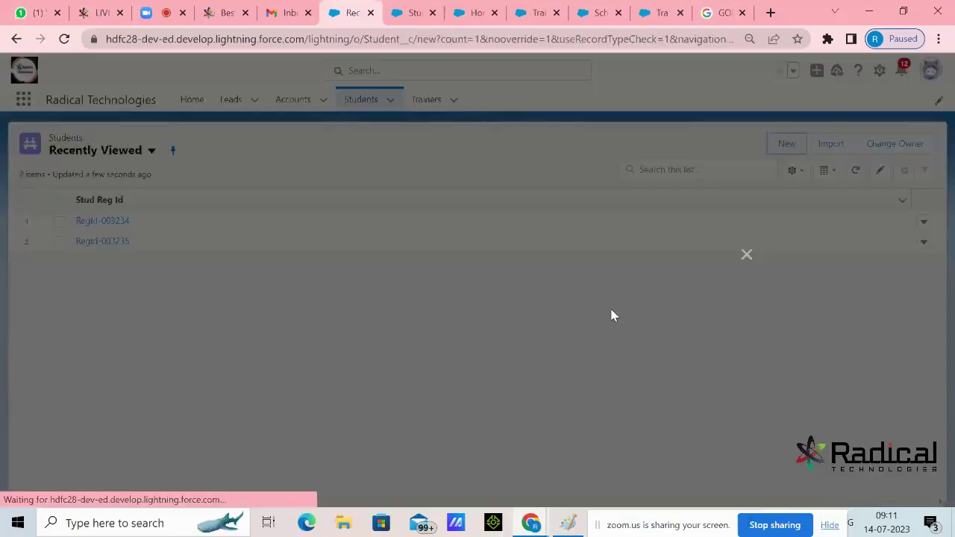
{"action": "scroll", "coordinate": [614, 302], "scroll_direction": "down", "scroll_amount": 2}
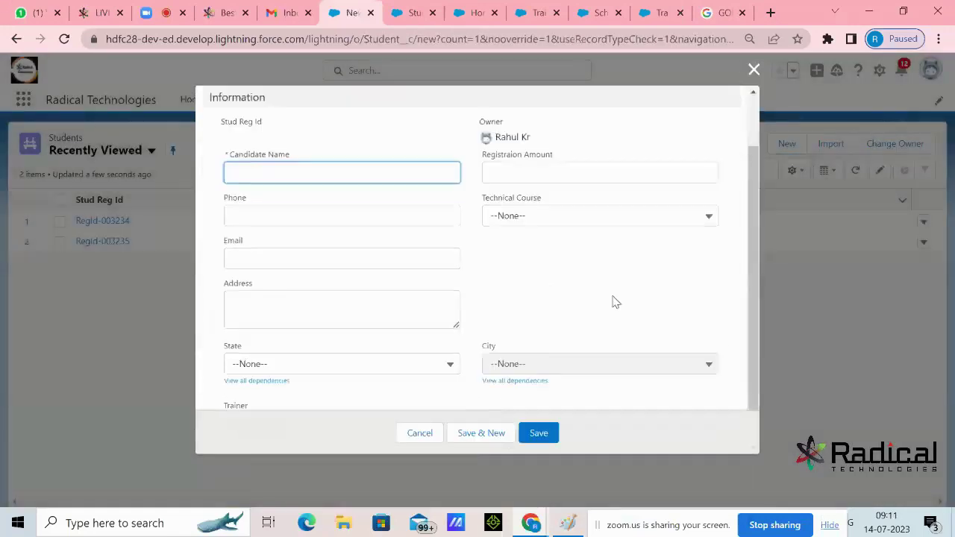
{"action": "left_click", "coordinate": [552, 223]}
{"action": "left_click", "coordinate": [546, 222]}
{"action": "left_click", "coordinate": [531, 274]}
{"action": "scroll", "coordinate": [523, 280], "scroll_direction": "down", "scroll_amount": 1}
{"action": "left_click", "coordinate": [331, 381]}
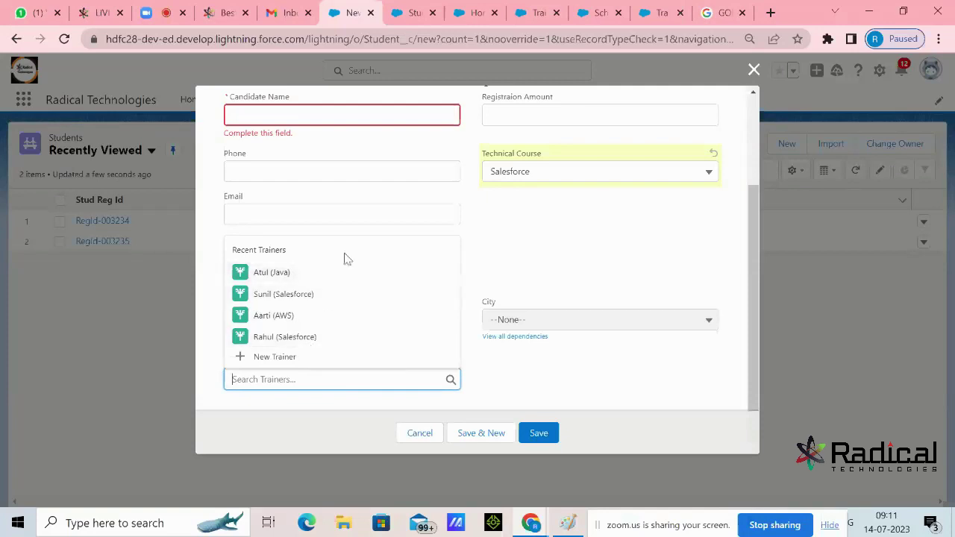
{"action": "left_click", "coordinate": [320, 274]}
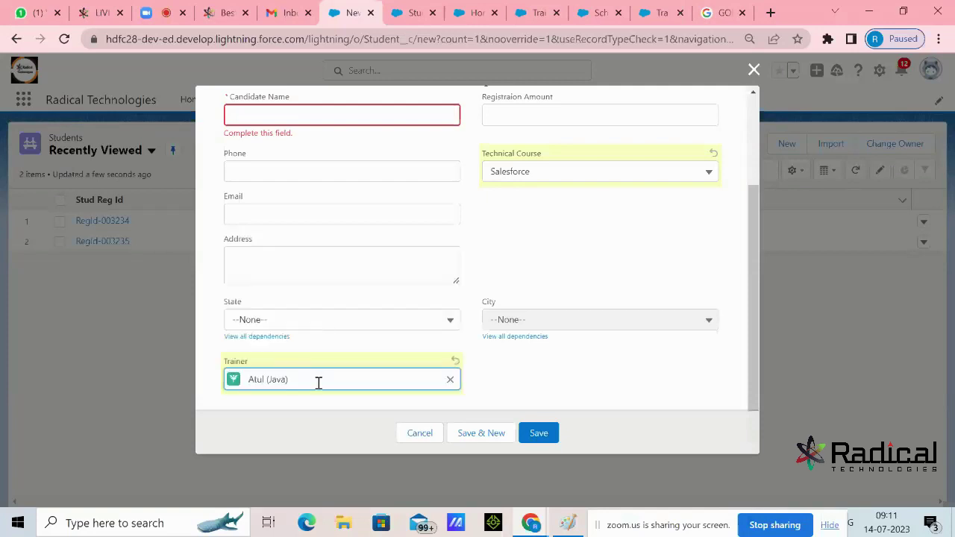
{"action": "left_click", "coordinate": [450, 380]}
{"action": "left_click", "coordinate": [330, 295]}
Remove Sunil (Salesforce) from the Trainer field and change the Technical Course to Java
{"action": "left_click", "coordinate": [552, 174]}
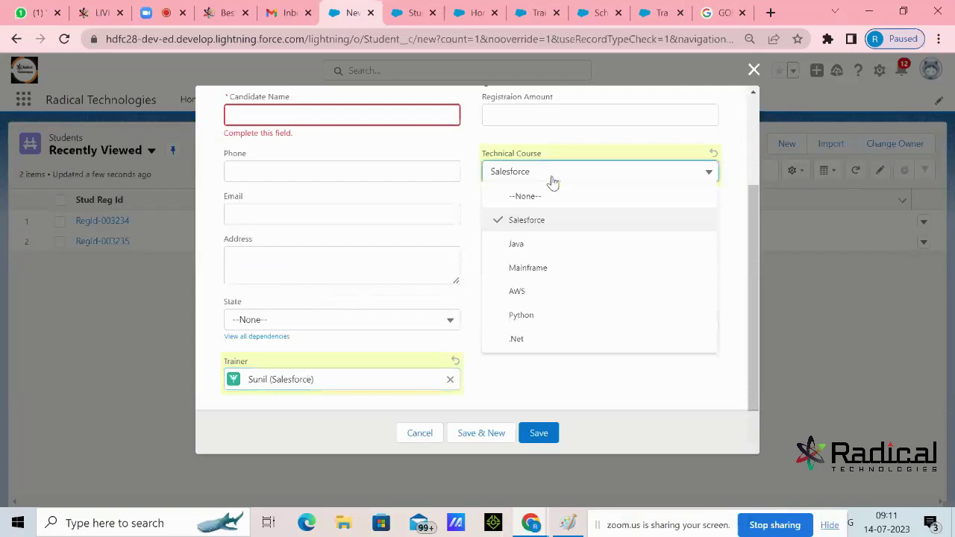
{"action": "left_click", "coordinate": [543, 222]}
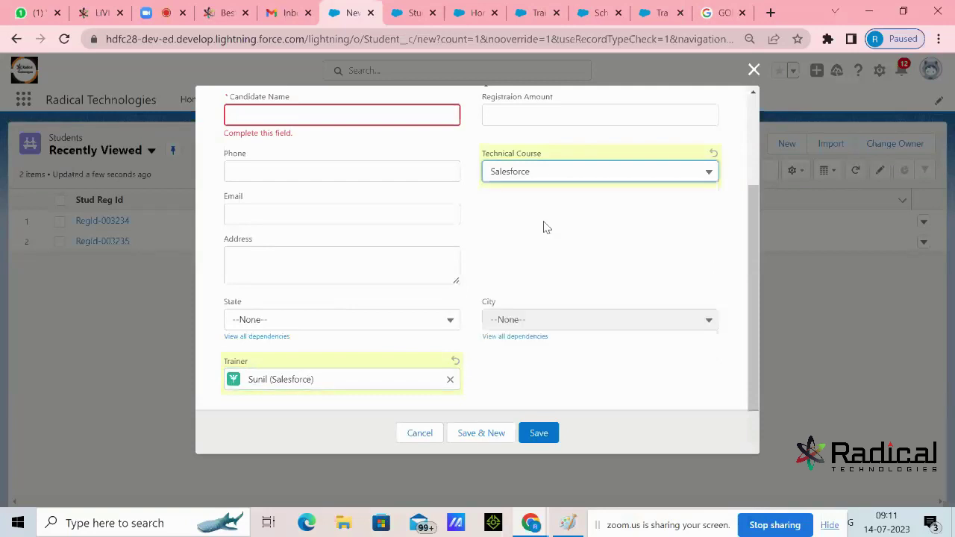
{"action": "left_click", "coordinate": [450, 379]}
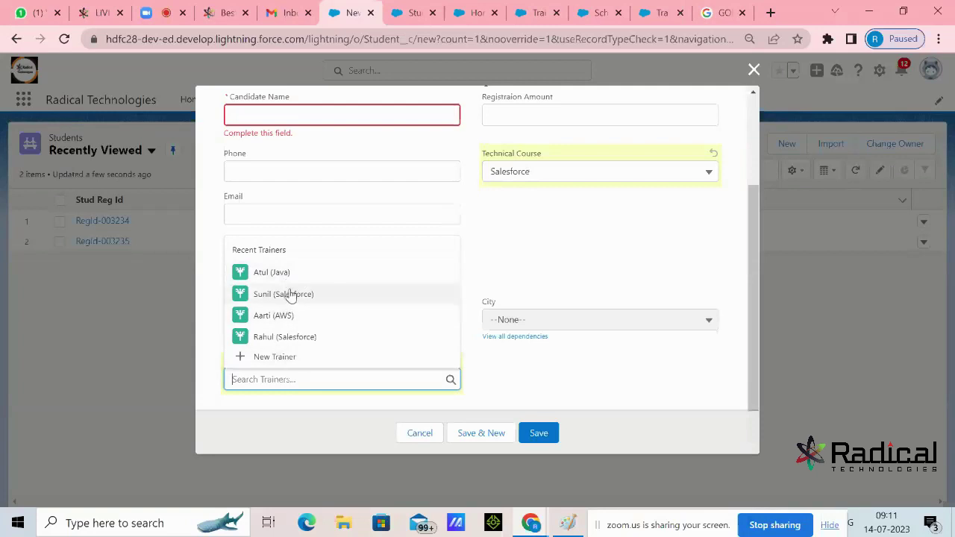
{"action": "left_click", "coordinate": [612, 230]}
{"action": "left_click", "coordinate": [607, 185]}
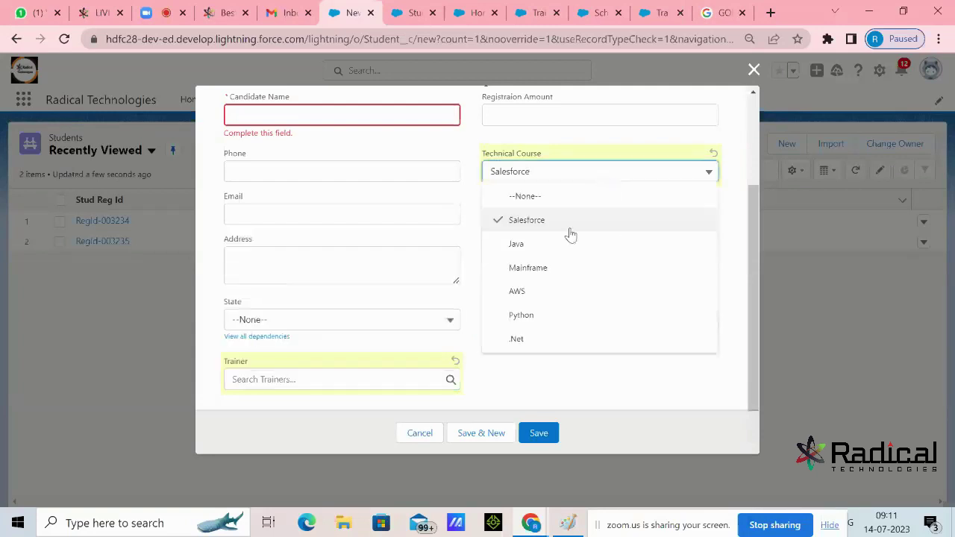
{"action": "left_click", "coordinate": [545, 251]}
{"action": "left_click", "coordinate": [428, 382]}
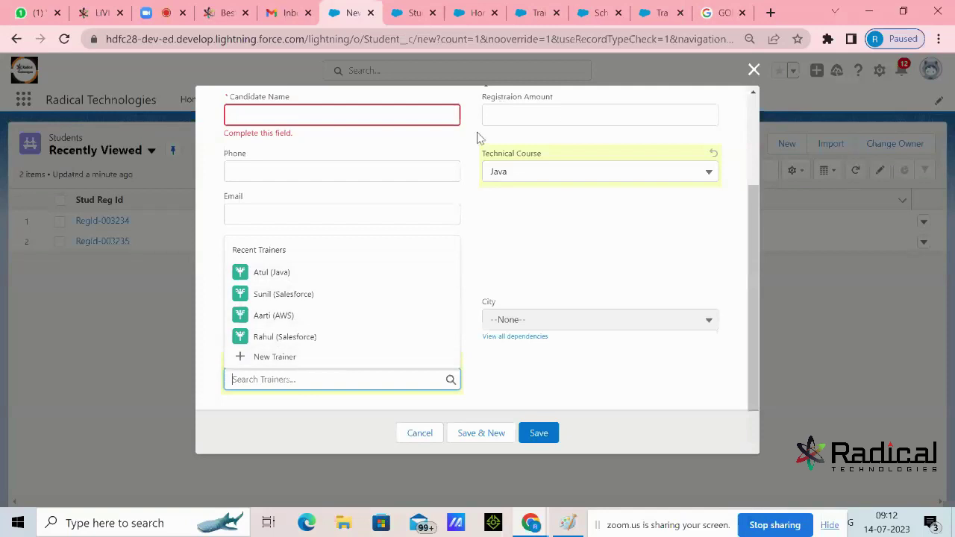
{"action": "left_click", "coordinate": [525, 267]}
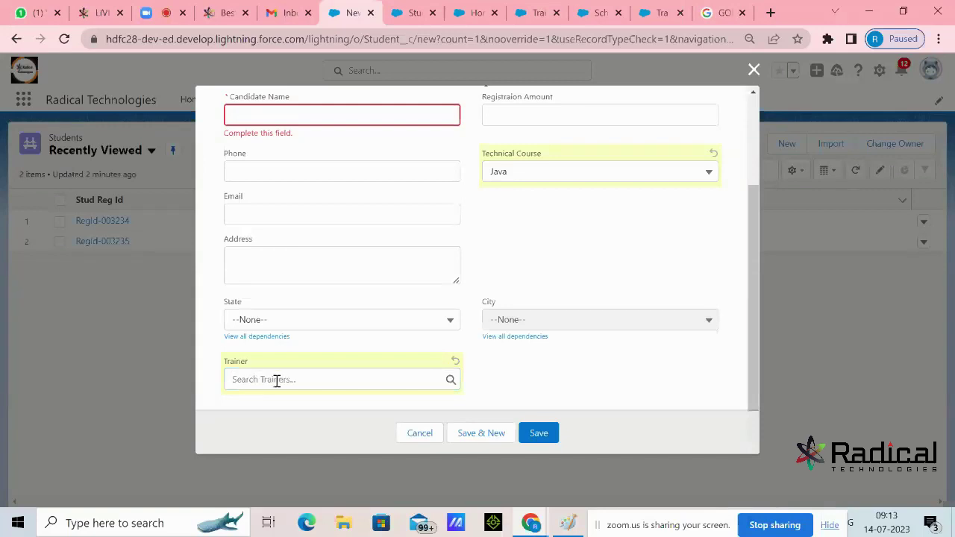
{"action": "left_click", "coordinate": [293, 329]}
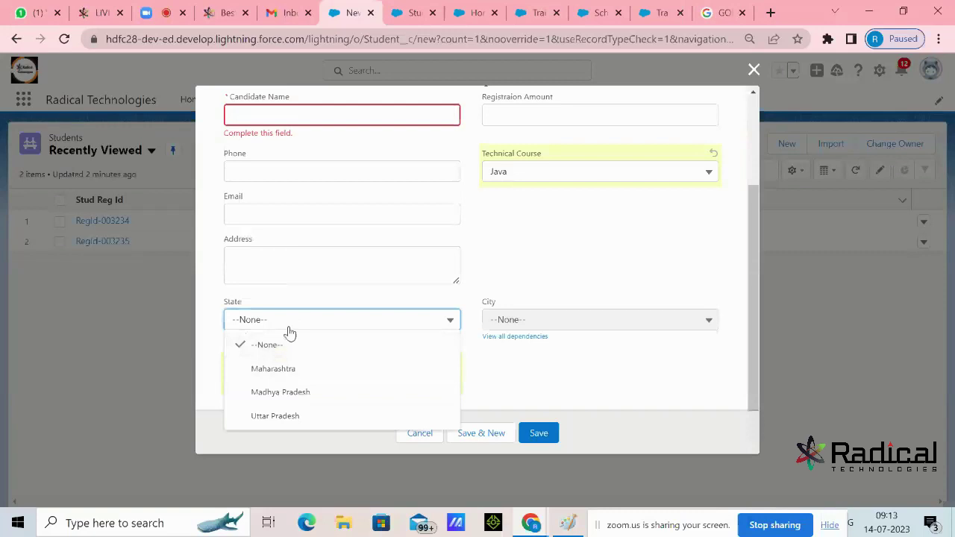
{"action": "left_click", "coordinate": [550, 274]}
{"action": "left_click", "coordinate": [420, 383]}
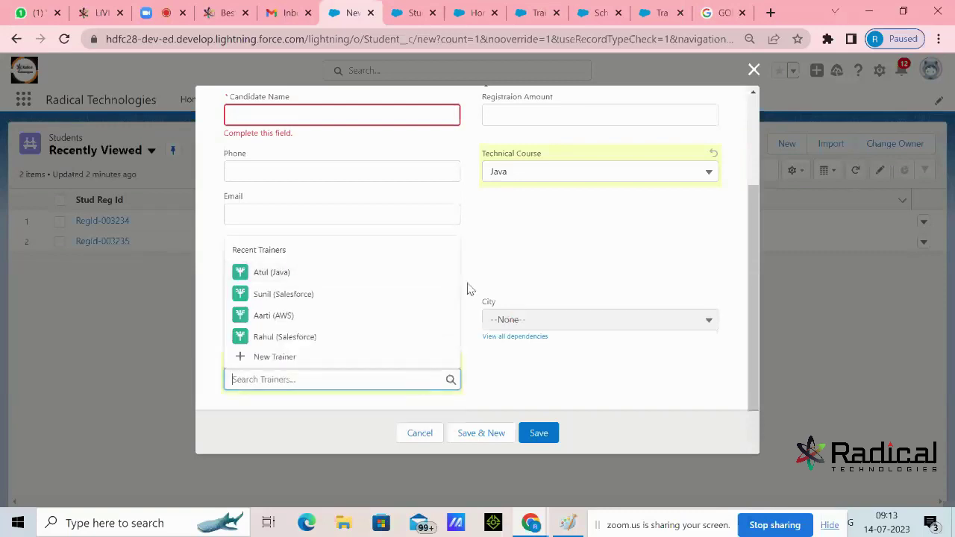
{"action": "left_click", "coordinate": [523, 244]}
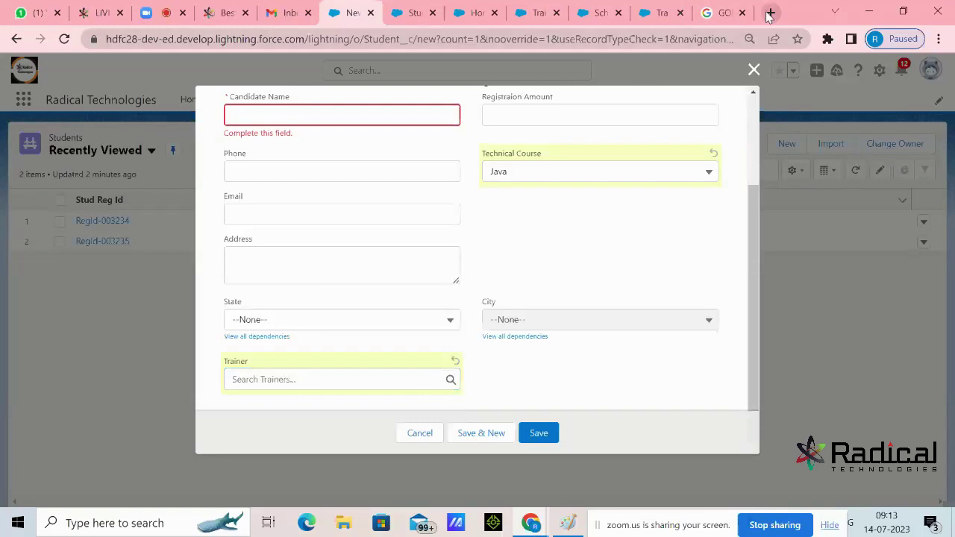
Load goibibo.com in a new browser tab and dismiss its app download popup
{"action": "left_click", "coordinate": [770, 12]}
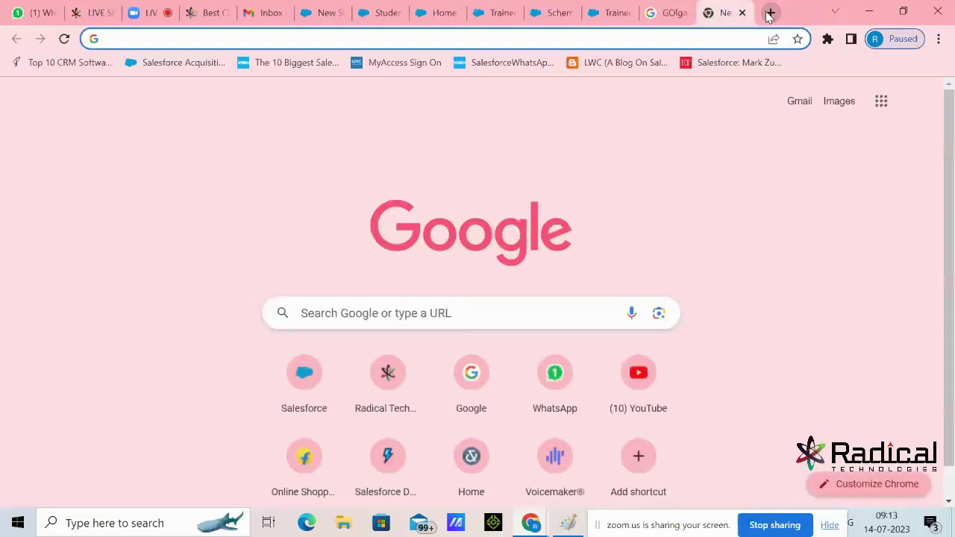
{"action": "type", "text": "Goibi"}
{"action": "key", "text": "Return"}
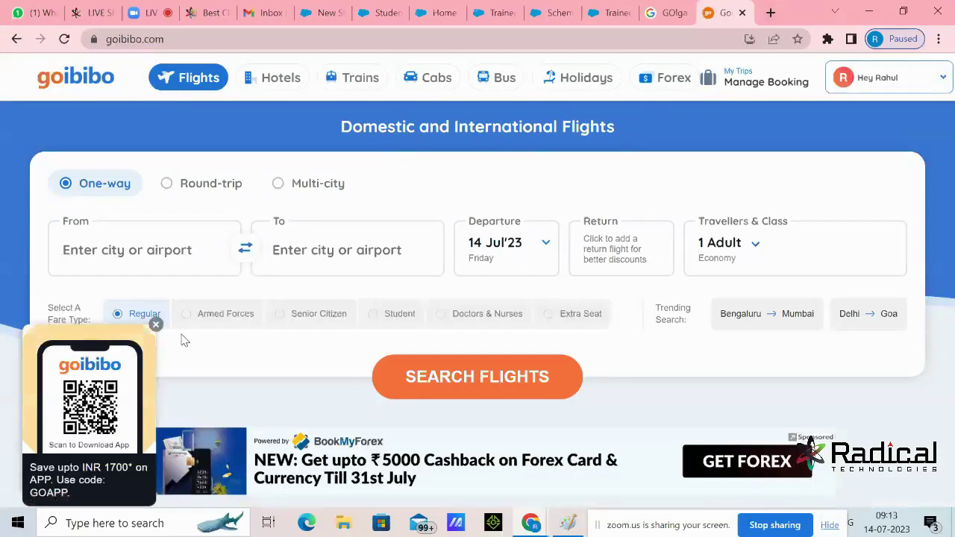
{"action": "left_click", "coordinate": [156, 324]}
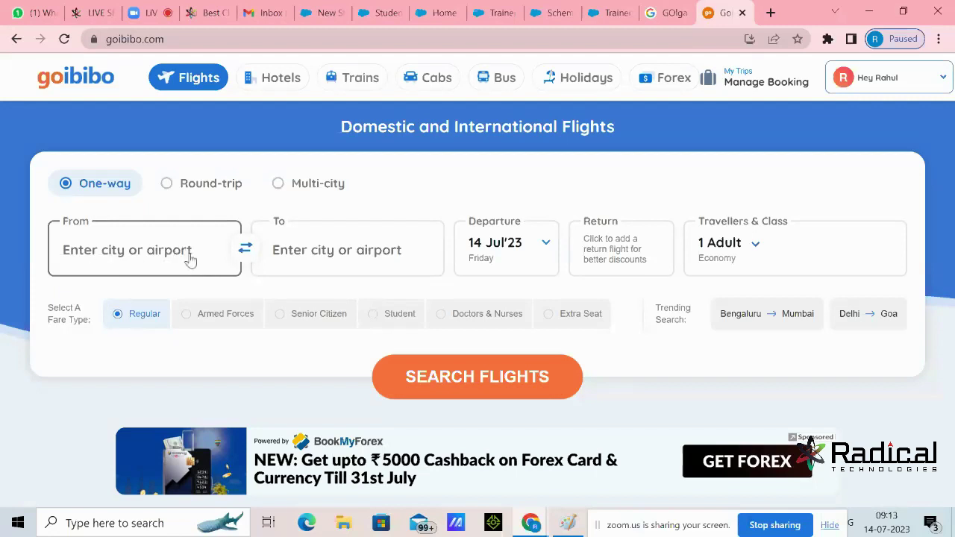
Enter a test departure 'abcd' in the From field, then clear it and return to Salesforce
{"action": "left_click", "coordinate": [192, 246]}
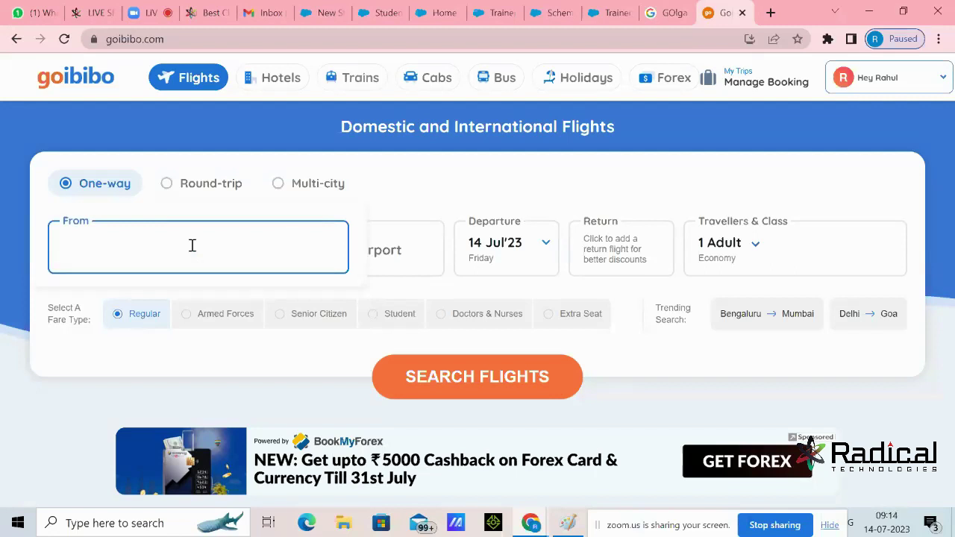
{"action": "type", "text": "abcd"}
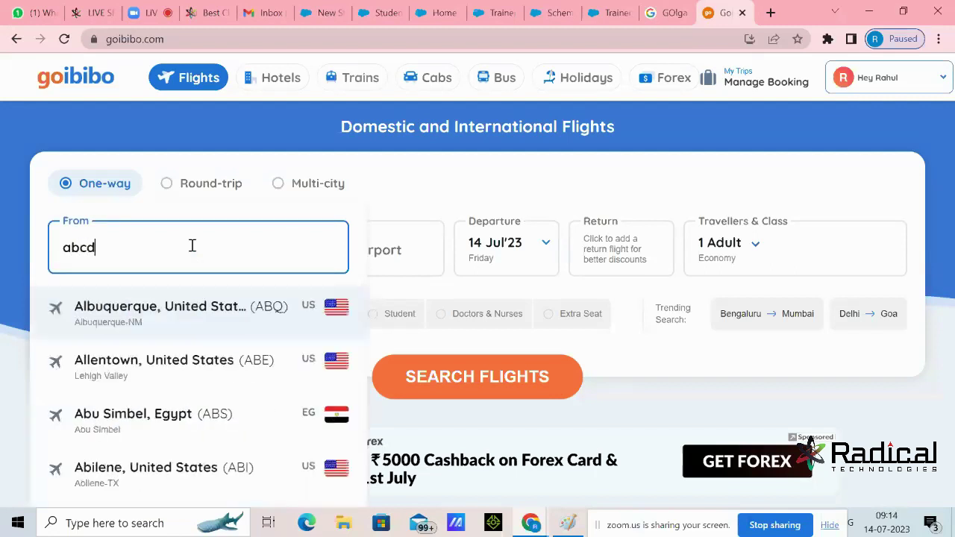
{"action": "double_click", "coordinate": [182, 246]}
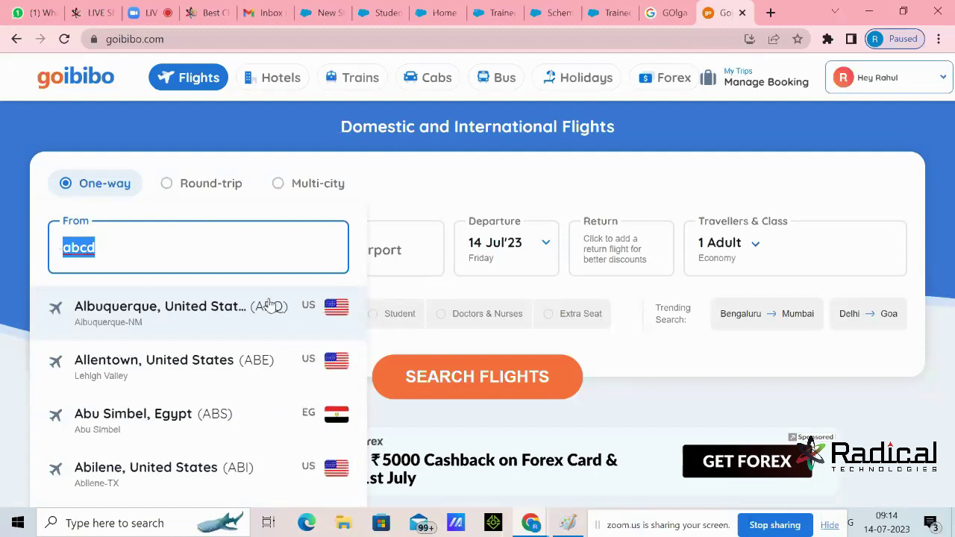
{"action": "left_click", "coordinate": [124, 245]}
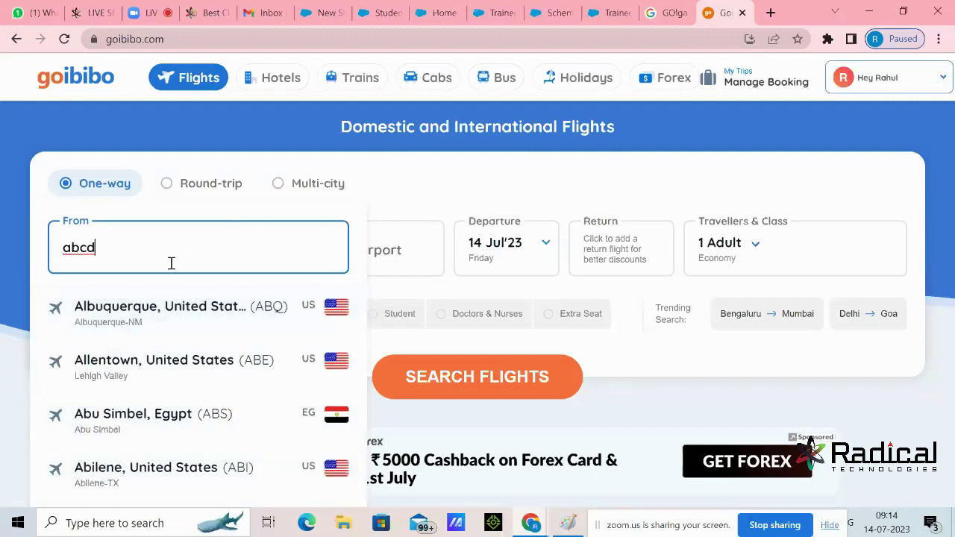
{"action": "left_click", "coordinate": [3, 259]}
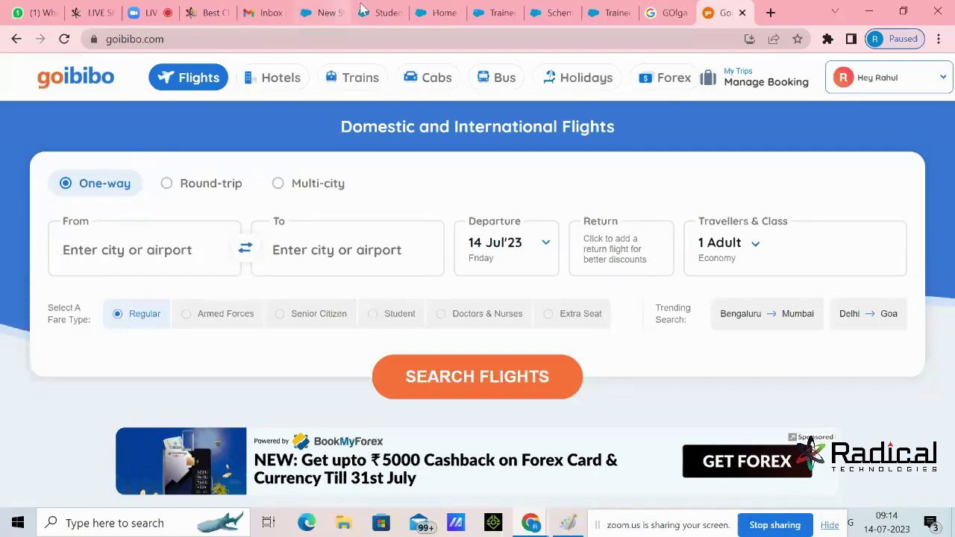
{"action": "left_click", "coordinate": [396, 11]}
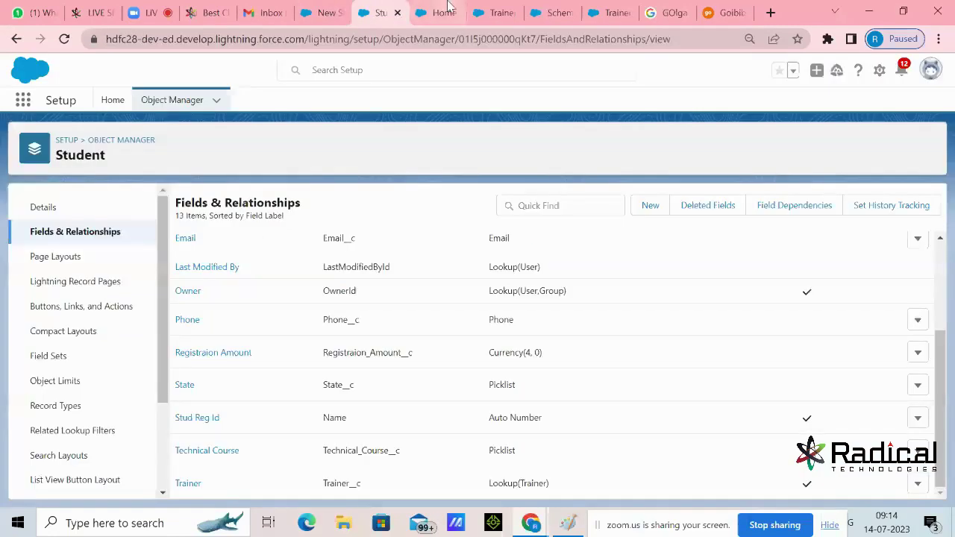
{"action": "left_click", "coordinate": [438, 13]}
{"action": "left_click", "coordinate": [328, 23]}
{"action": "left_click", "coordinate": [420, 176]}
{"action": "left_click", "coordinate": [525, 179]}
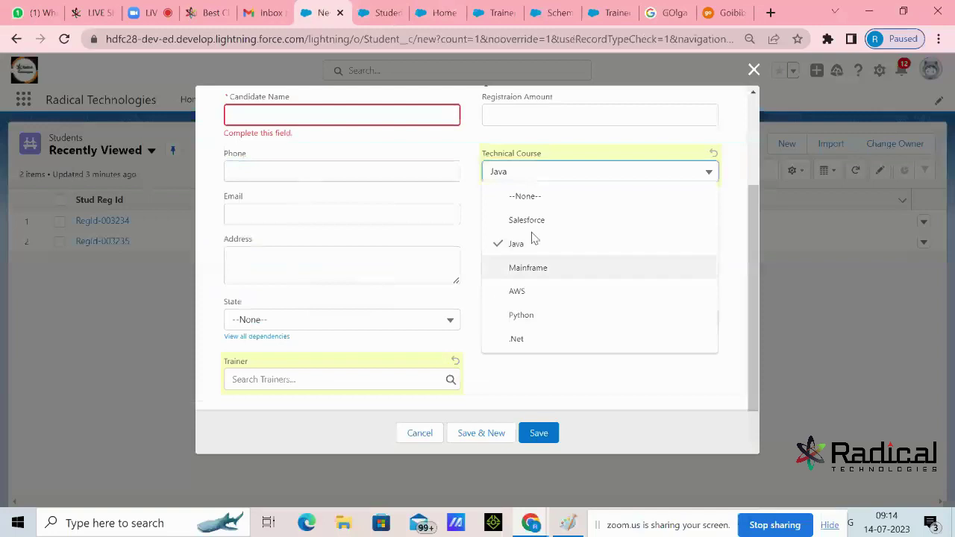
{"action": "left_click", "coordinate": [694, 244]}
{"action": "left_click", "coordinate": [697, 173]}
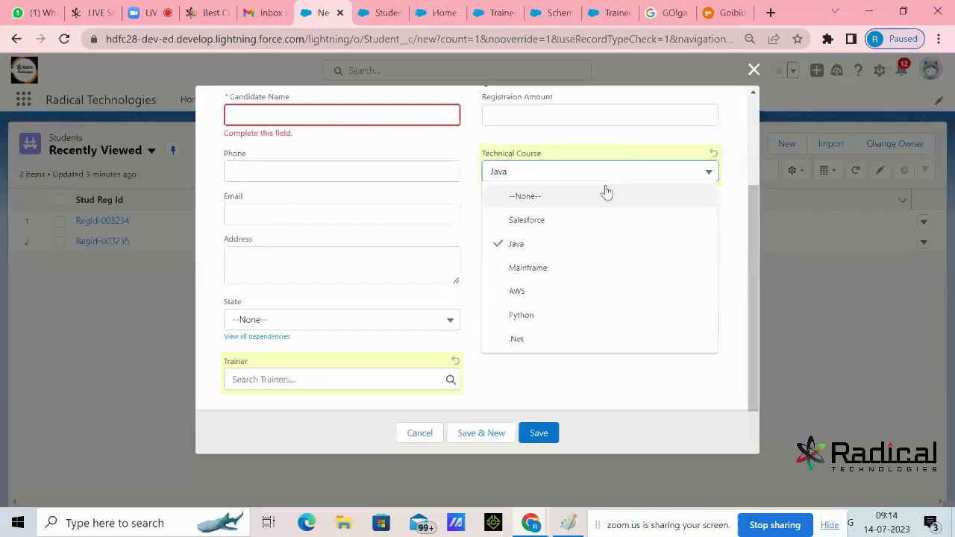
{"action": "left_click", "coordinate": [602, 387]}
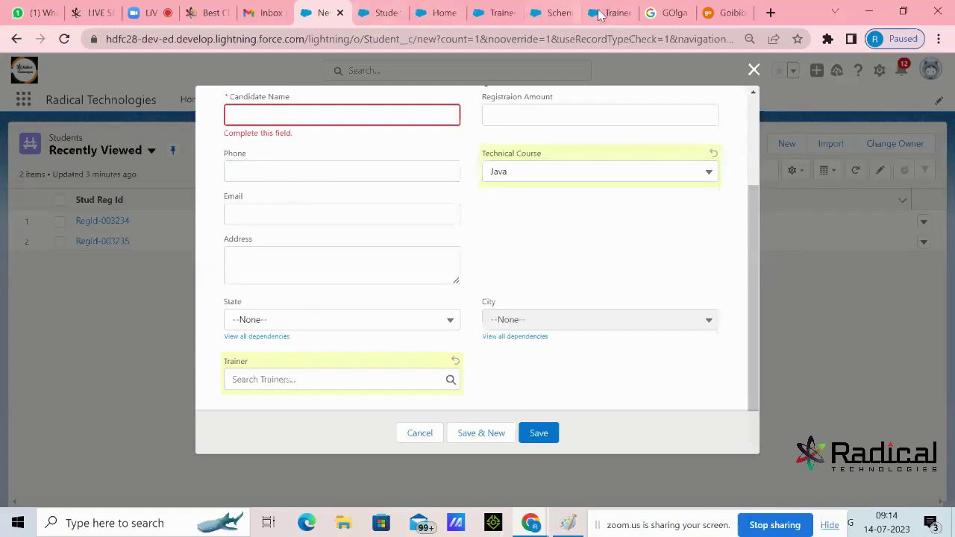
{"action": "left_click", "coordinate": [716, 12]}
{"action": "left_click", "coordinate": [185, 250]}
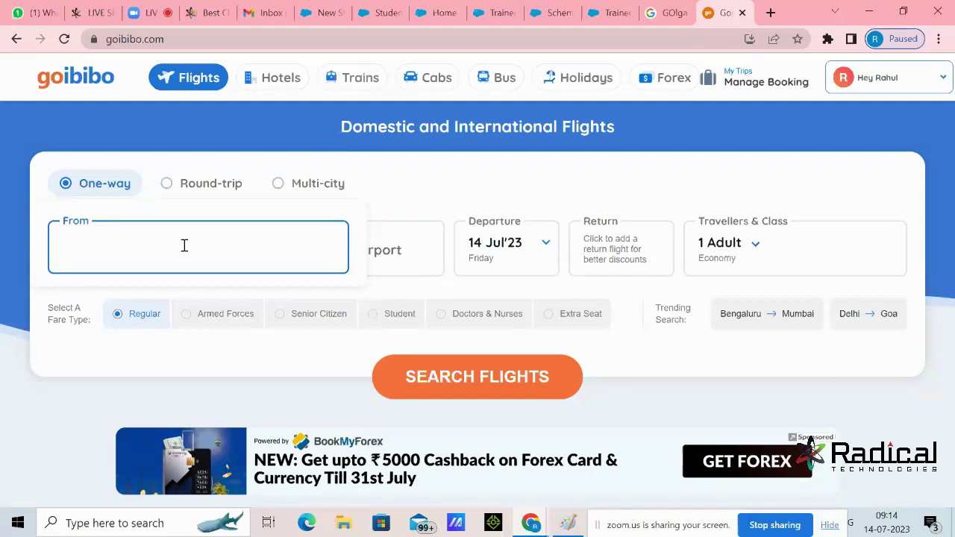
Type test text 'abc' in the From field, erase it, and go back to Salesforce Setup Home
{"action": "type", "text": "abx"}
{"action": "key", "text": "BackSpace"}
{"action": "type", "text": "c"}
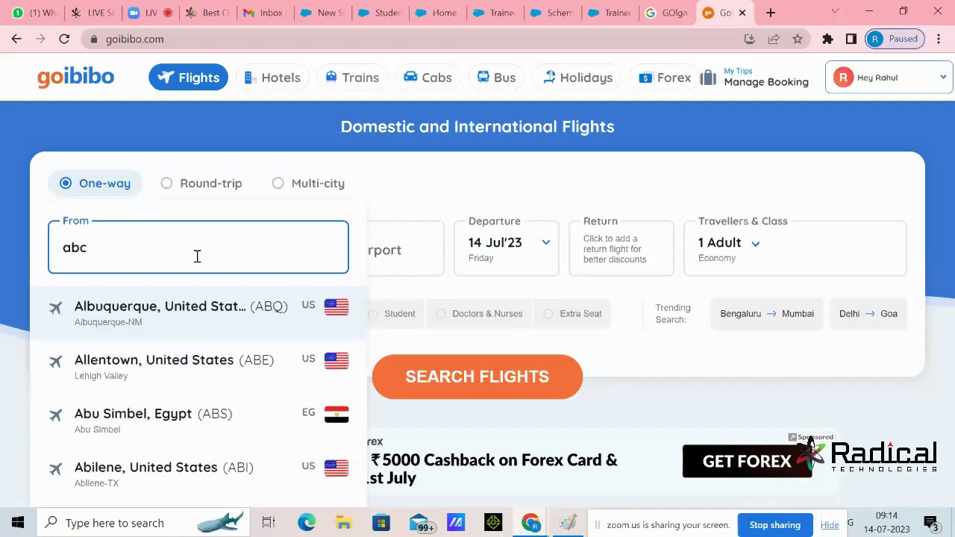
{"action": "key", "text": "BackSpace"}
{"action": "key", "text": "BackSpace"}
{"action": "key", "text": "BackSpace"}
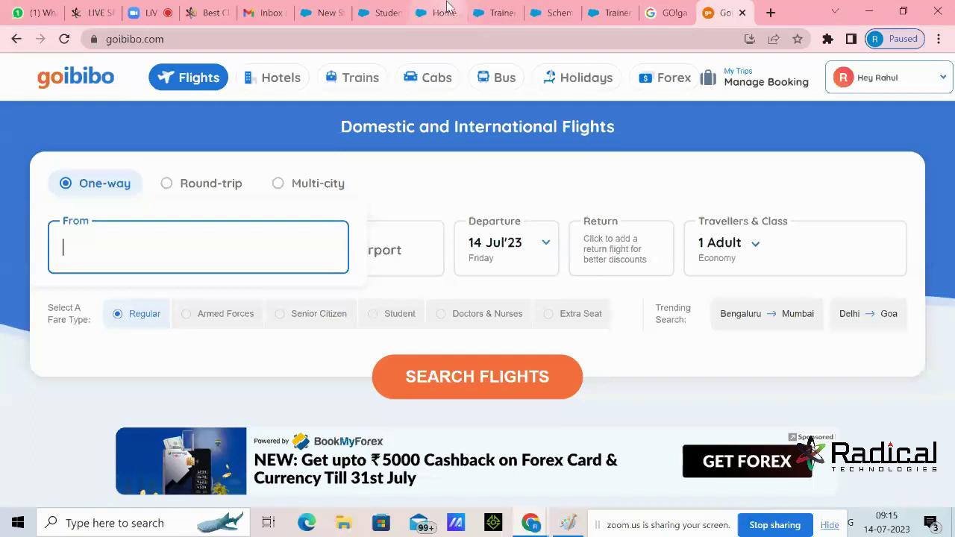
{"action": "left_click", "coordinate": [446, 9]}
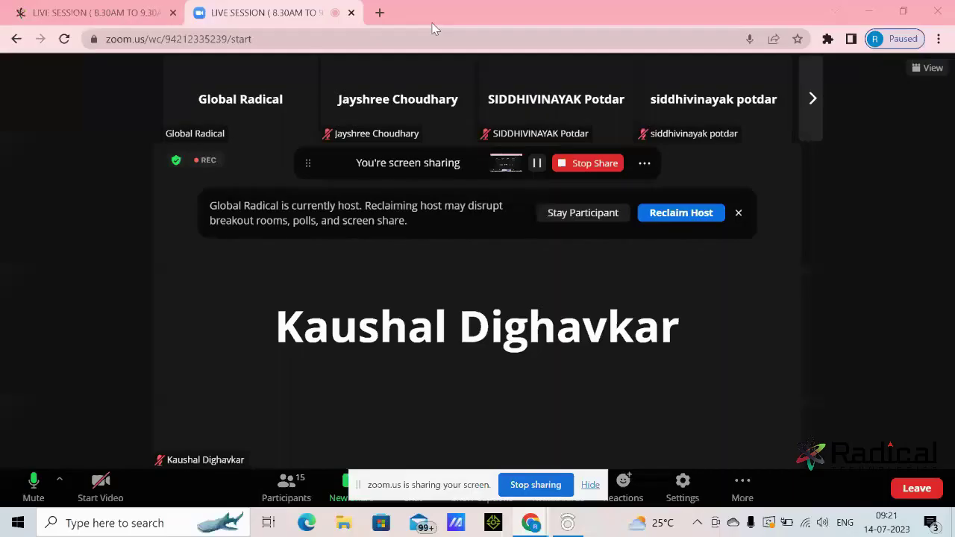
Open a new browser tab
{"action": "left_click", "coordinate": [379, 12]}
Go to login.salesforce.com and log in to the Salesforce org
{"action": "type", "text": "l"}
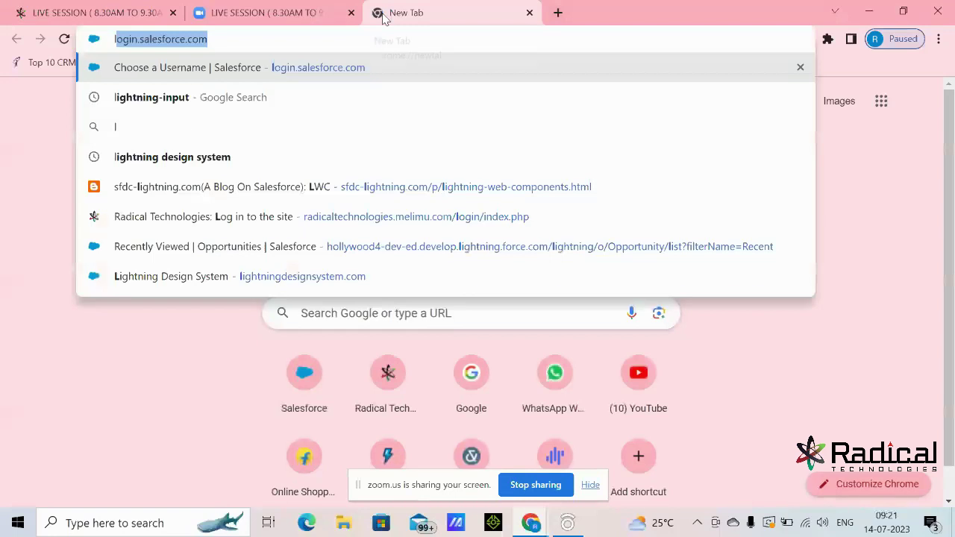
{"action": "key", "text": "Return"}
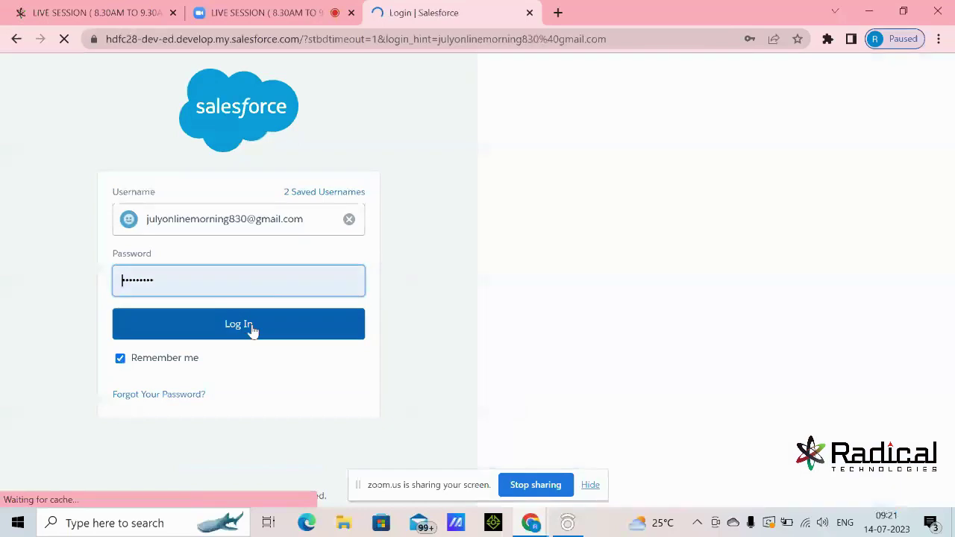
{"action": "left_click", "coordinate": [252, 330]}
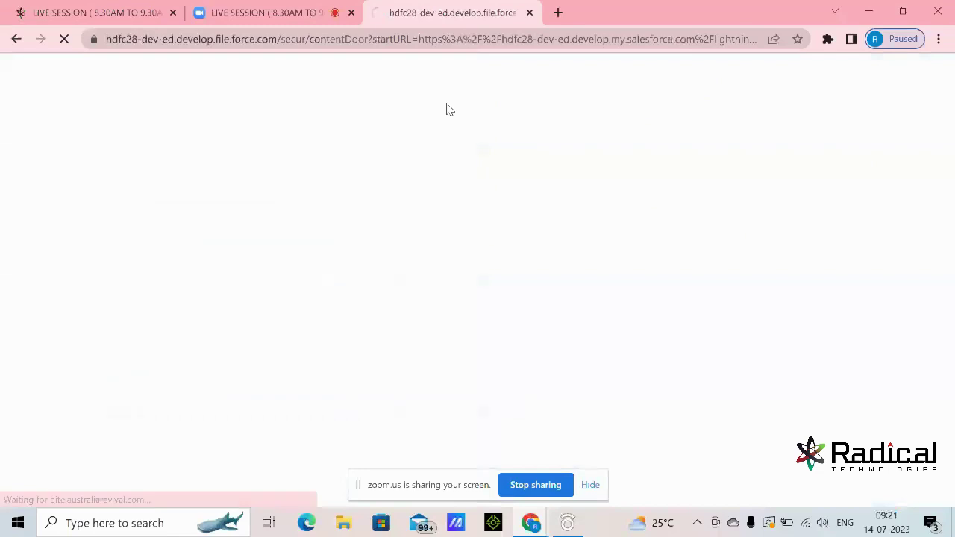
Launch Paint from Windows search, then minimize it
{"action": "left_click", "coordinate": [121, 523]}
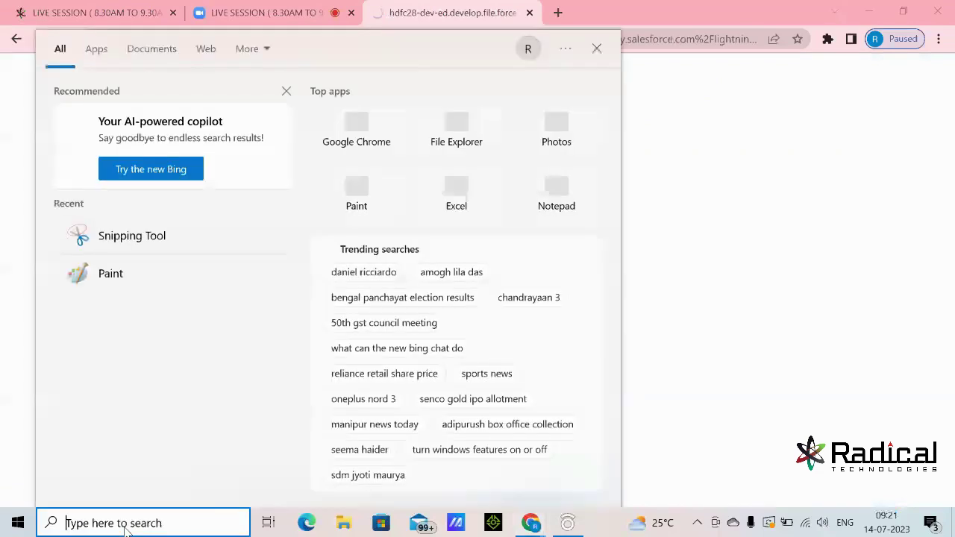
{"action": "type", "text": "paint"}
{"action": "left_click", "coordinate": [168, 119]}
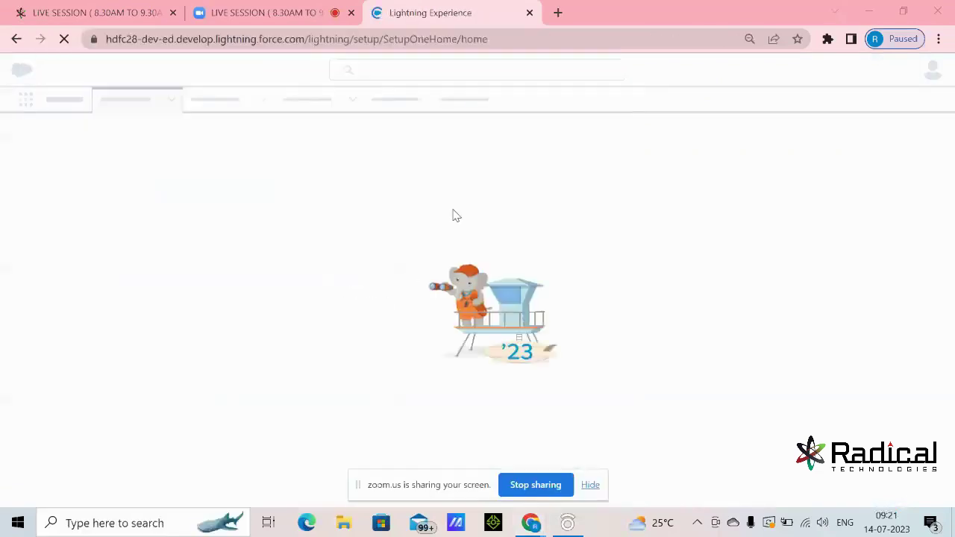
{"action": "left_click", "coordinate": [856, 14]}
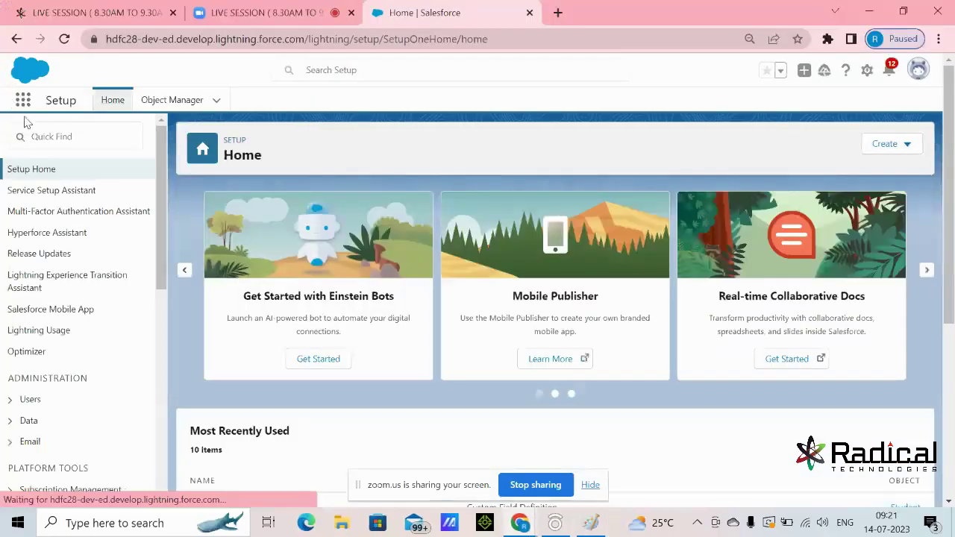
Switch to the Radical Technologies app and start a New Student record from the Students list
{"action": "left_click", "coordinate": [23, 104]}
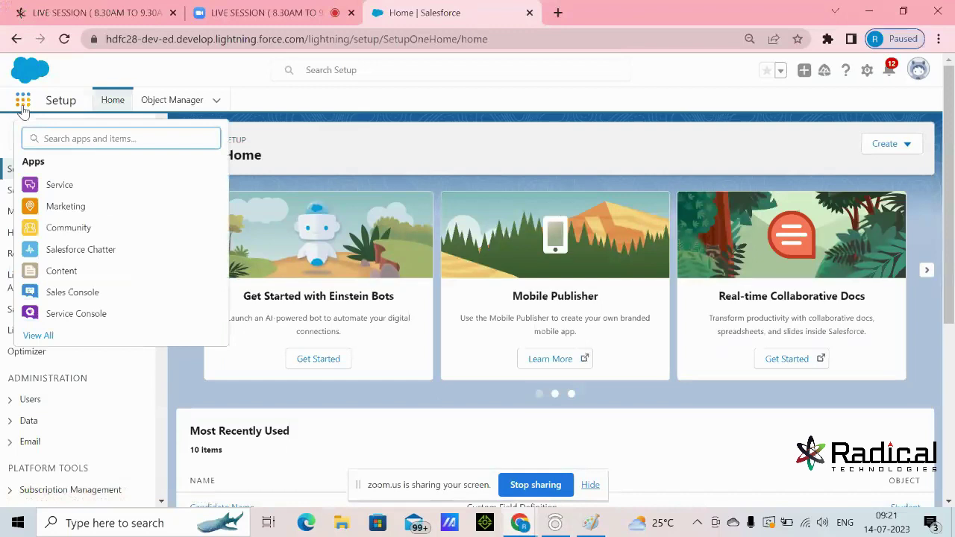
{"action": "type", "text": "Rad"}
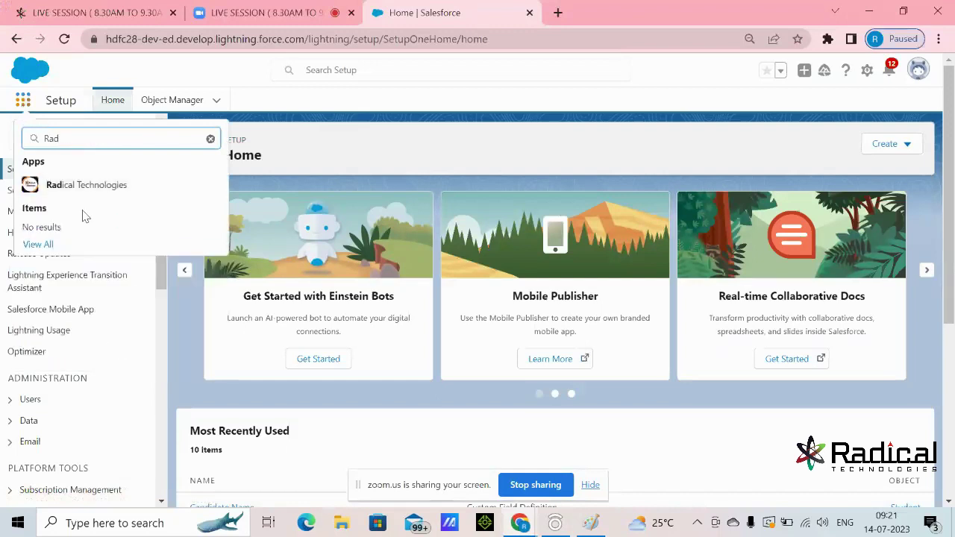
{"action": "left_click", "coordinate": [149, 186]}
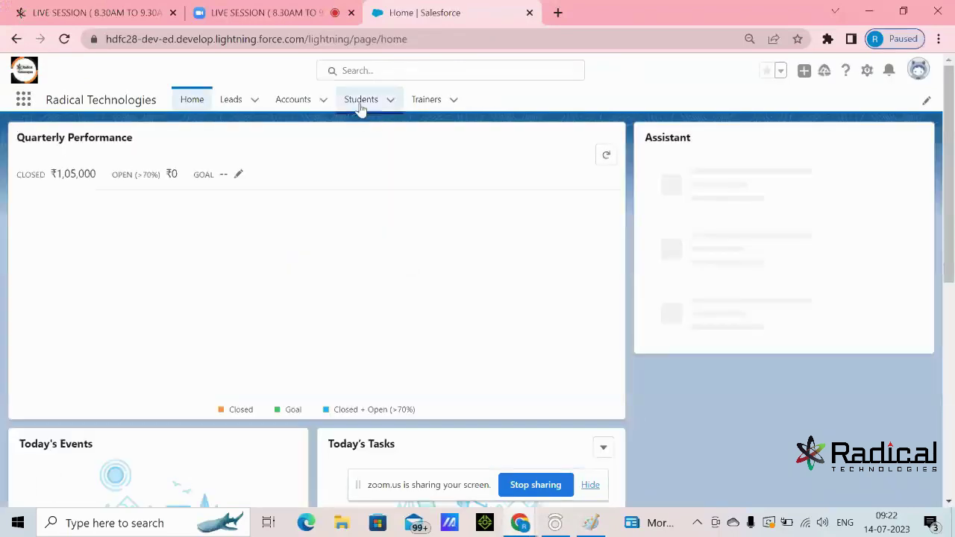
{"action": "left_click", "coordinate": [361, 103]}
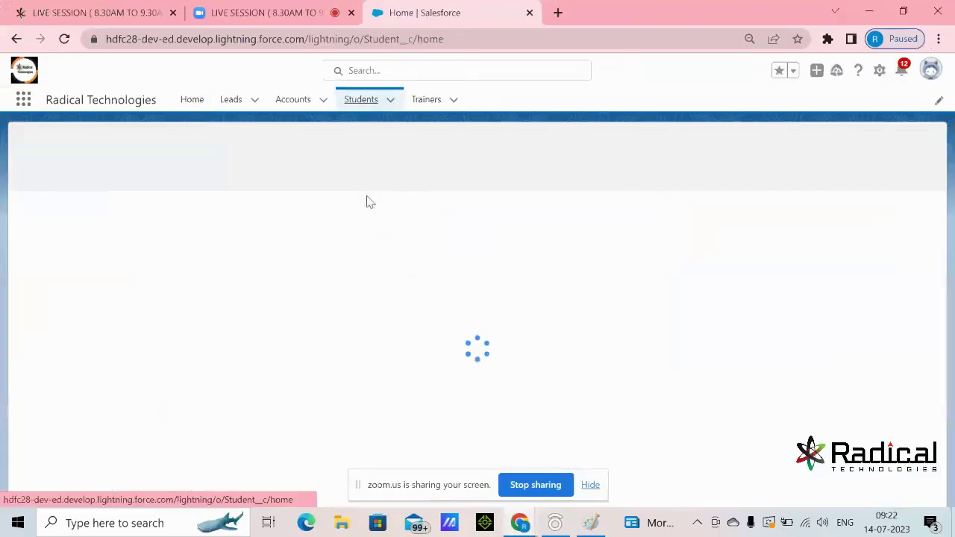
{"action": "left_click", "coordinate": [785, 145]}
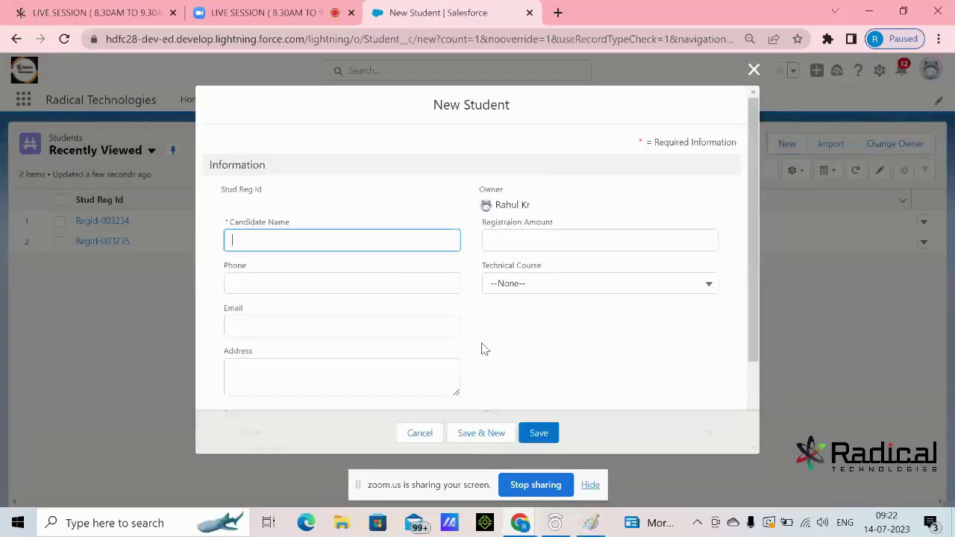
Search Google for 'goibo' in a new tab and open the Goibibo official website
{"action": "left_click", "coordinate": [559, 14]}
{"action": "type", "text": "go"}
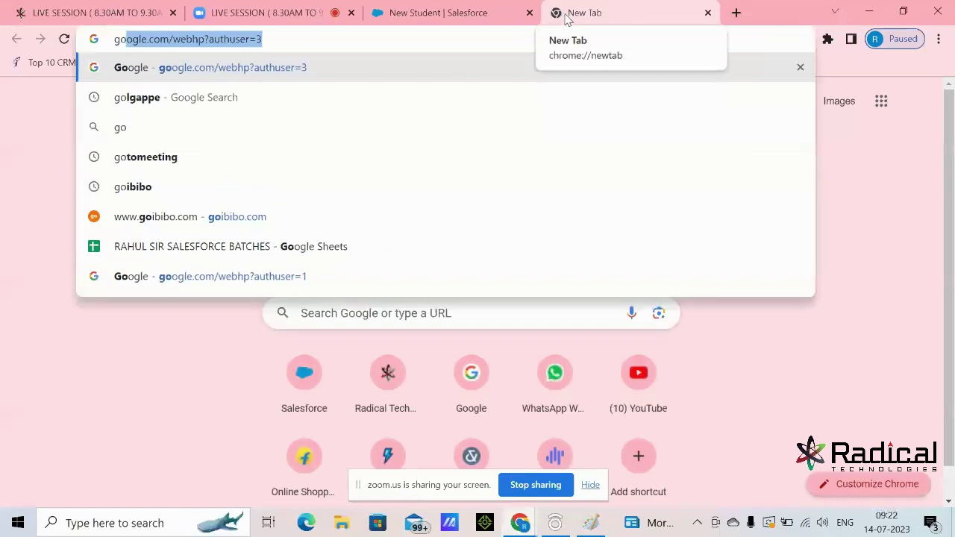
{"action": "type", "text": "ibo"}
{"action": "key", "text": "BackSpace"}
{"action": "type", "text": "o"}
{"action": "key", "text": "Return"}
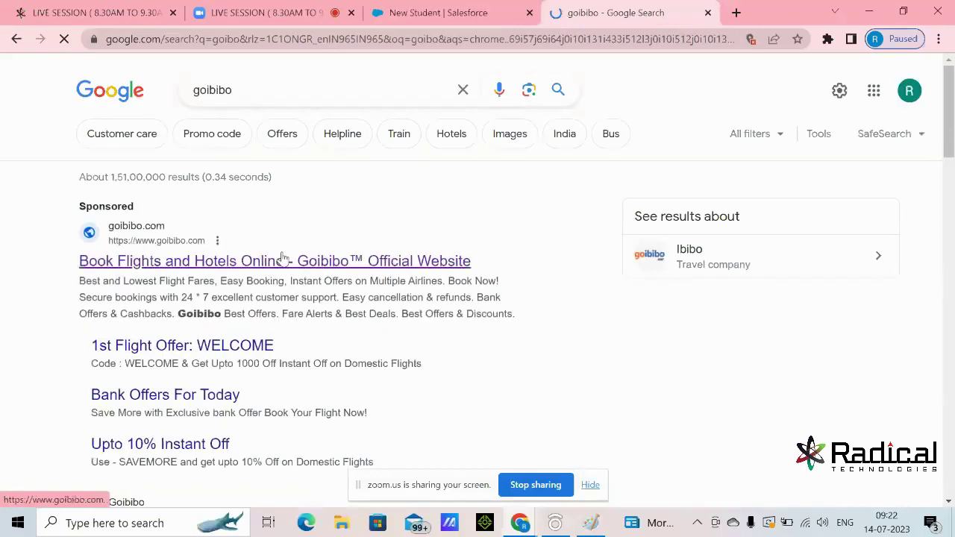
{"action": "scroll", "coordinate": [254, 258], "scroll_direction": "down", "scroll_amount": 2}
{"action": "scroll", "coordinate": [250, 257], "scroll_direction": "down", "scroll_amount": 3}
{"action": "left_click", "coordinate": [249, 169]}
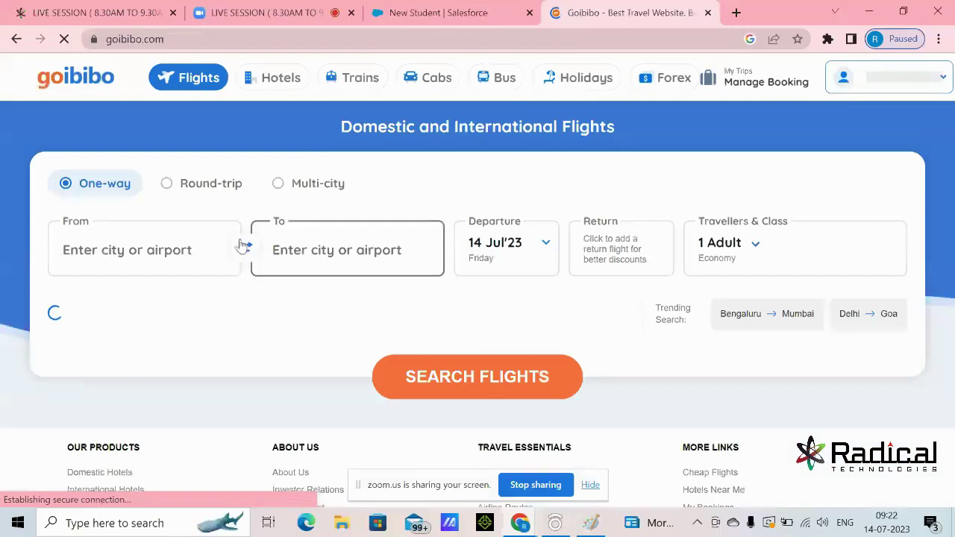
Enter Pune as the departure city after closing the app popup, then return to the New Student form
{"action": "left_click", "coordinate": [182, 252]}
{"action": "type", "text": "Pune"}
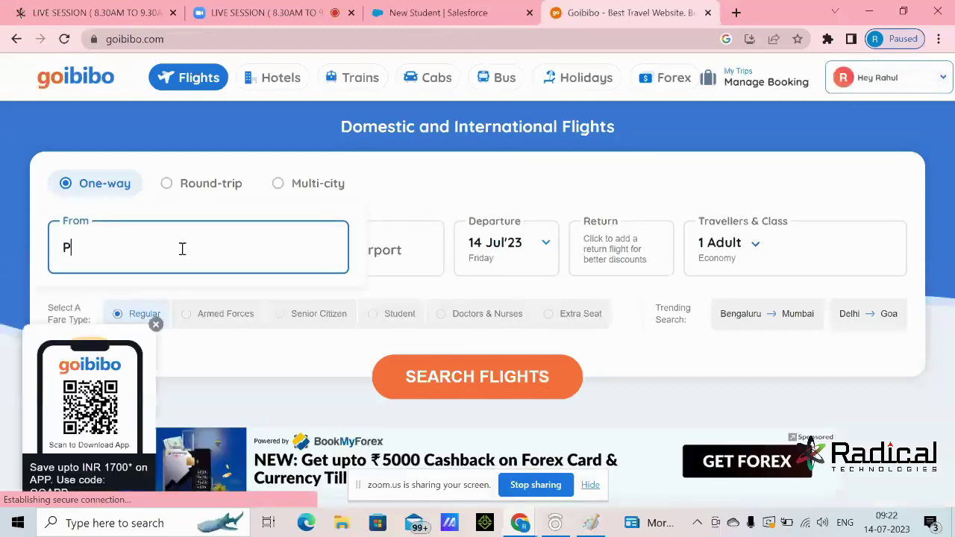
{"action": "left_click", "coordinate": [155, 324]}
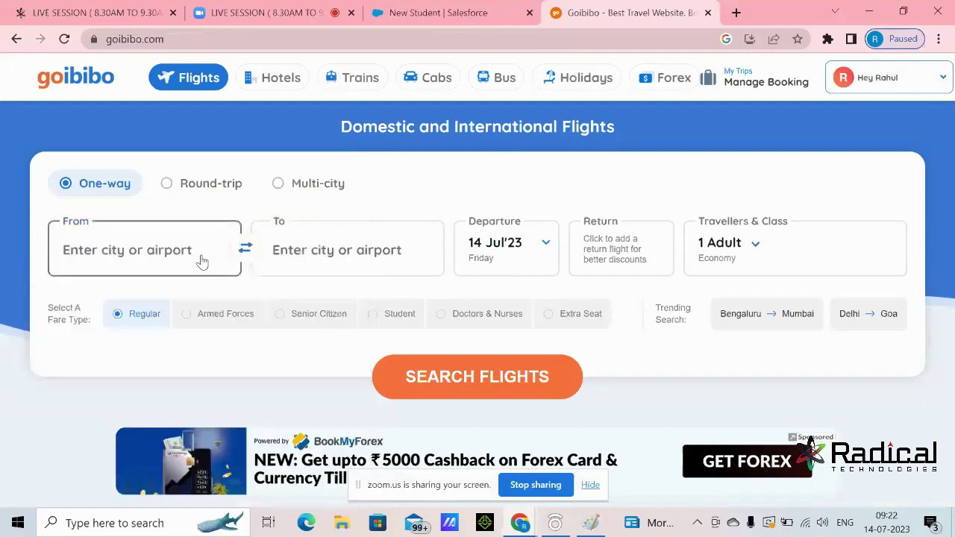
{"action": "left_click", "coordinate": [201, 256]}
{"action": "type", "text": "Pune"}
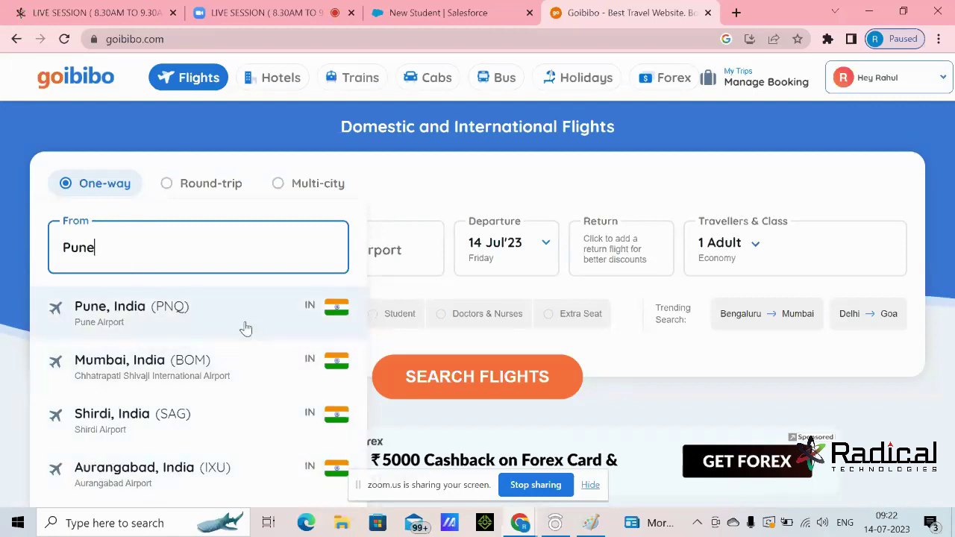
{"action": "key", "text": "shift+Left"}
{"action": "key", "text": "shift+Left"}
{"action": "key", "text": "shift+Left"}
{"action": "key", "text": "shift+Left"}
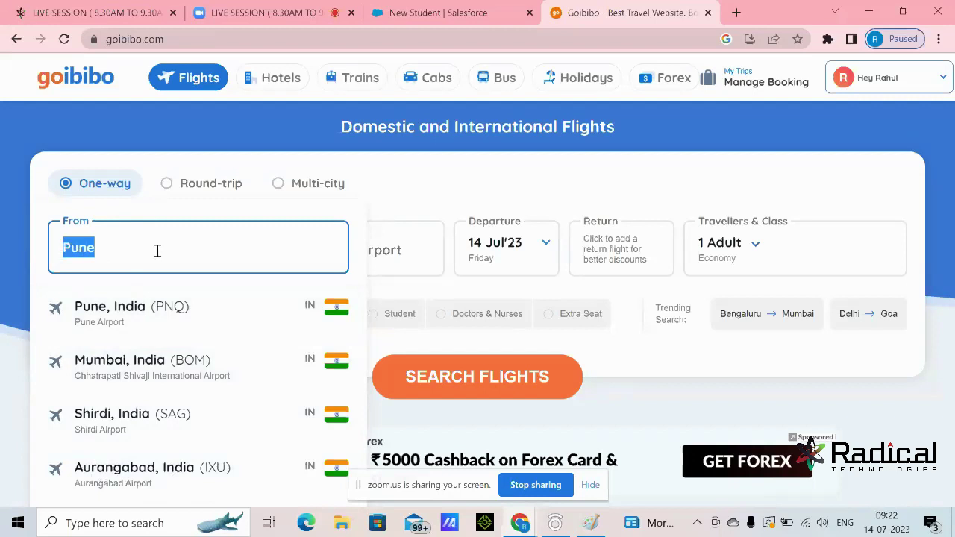
{"action": "left_click", "coordinate": [402, 13]}
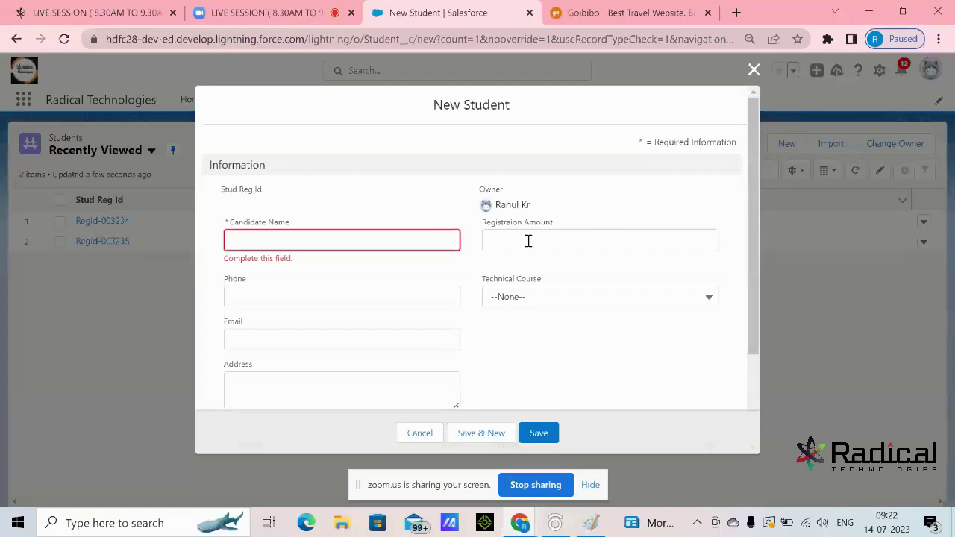
Review the New Student form and its Trainer lookup, briefly checking the Goibibo tab
{"action": "scroll", "coordinate": [469, 244], "scroll_direction": "down", "scroll_amount": 3}
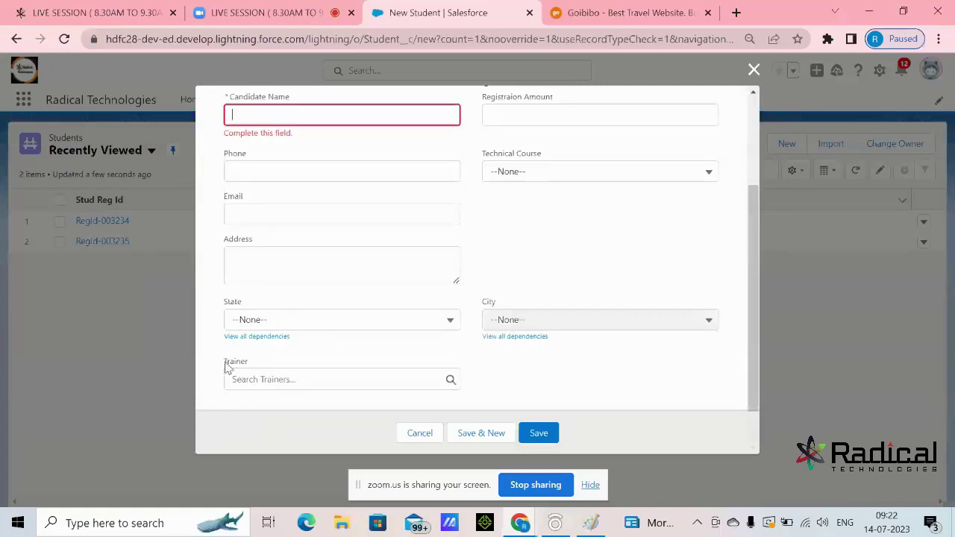
{"action": "scroll", "coordinate": [520, 219], "scroll_direction": "up", "scroll_amount": 3}
{"action": "left_click_drag", "start_coordinate": [464, 104], "coordinate": [522, 112]}
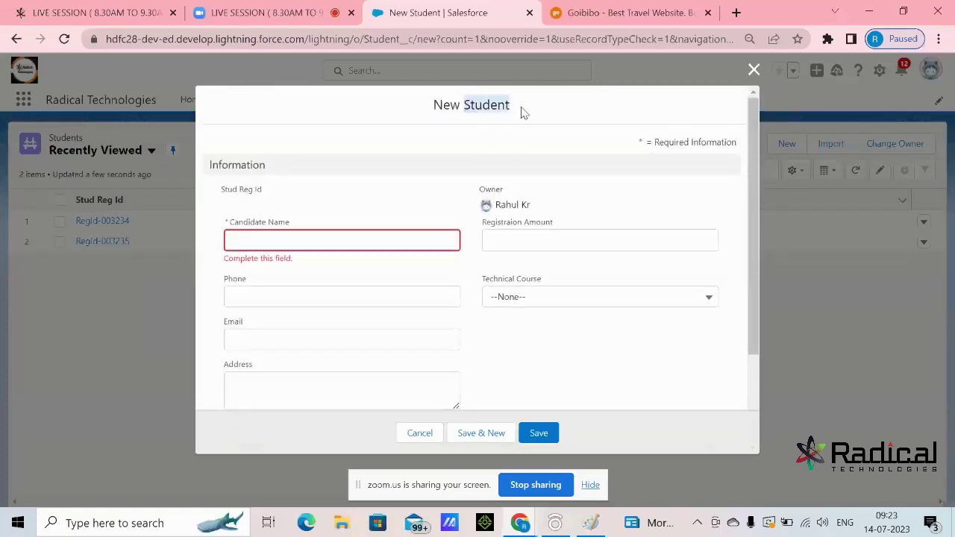
{"action": "scroll", "coordinate": [488, 185], "scroll_direction": "down", "scroll_amount": 3}
{"action": "left_click_drag", "start_coordinate": [224, 363], "coordinate": [255, 371]}
{"action": "left_click", "coordinate": [311, 381]}
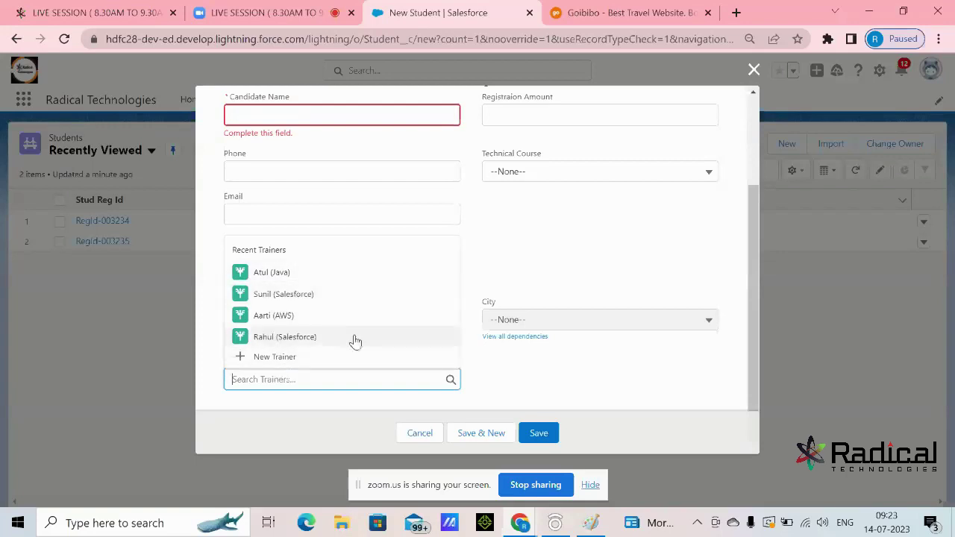
{"action": "scroll", "coordinate": [480, 294], "scroll_direction": "up", "scroll_amount": 3}
{"action": "left_click_drag", "start_coordinate": [463, 108], "coordinate": [509, 104]}
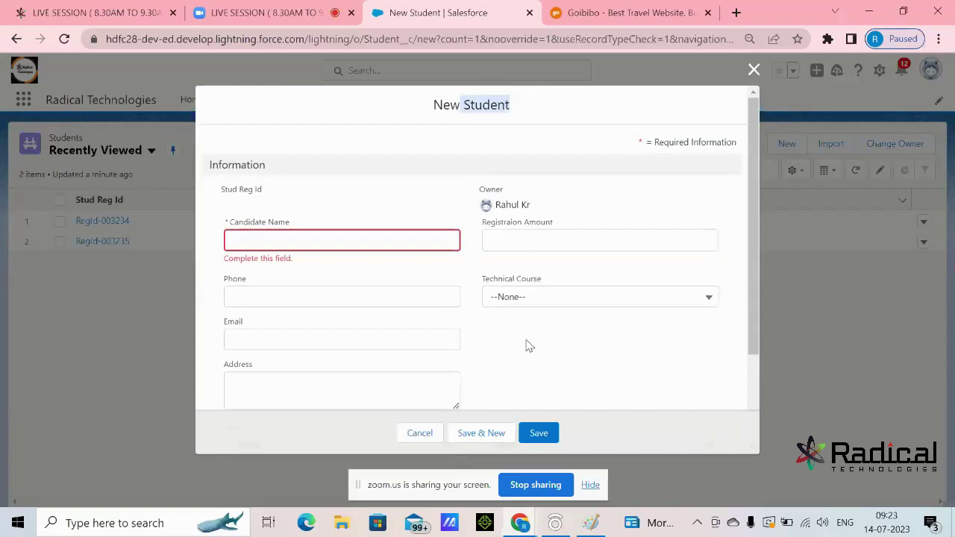
{"action": "left_click", "coordinate": [614, 12]}
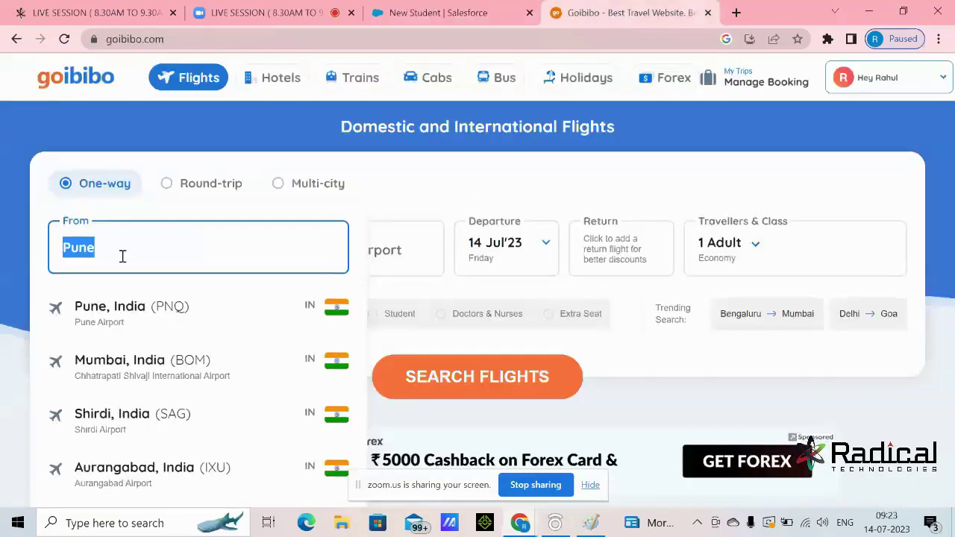
{"action": "left_click", "coordinate": [156, 244]}
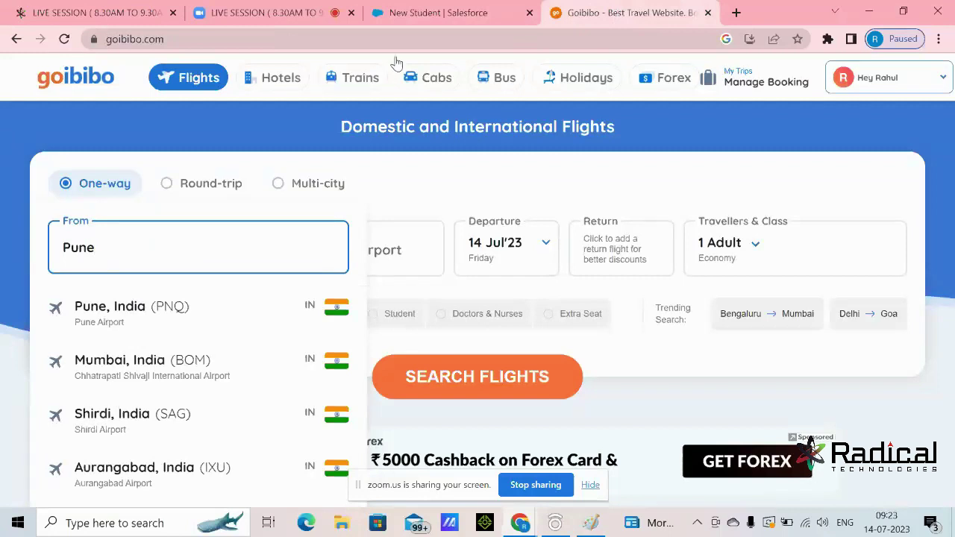
{"action": "left_click", "coordinate": [449, 17]}
Set Technical Course to Salesforce, view recent trainers without choosing one, and cancel the form
{"action": "scroll", "coordinate": [590, 182], "scroll_direction": "down", "scroll_amount": 3}
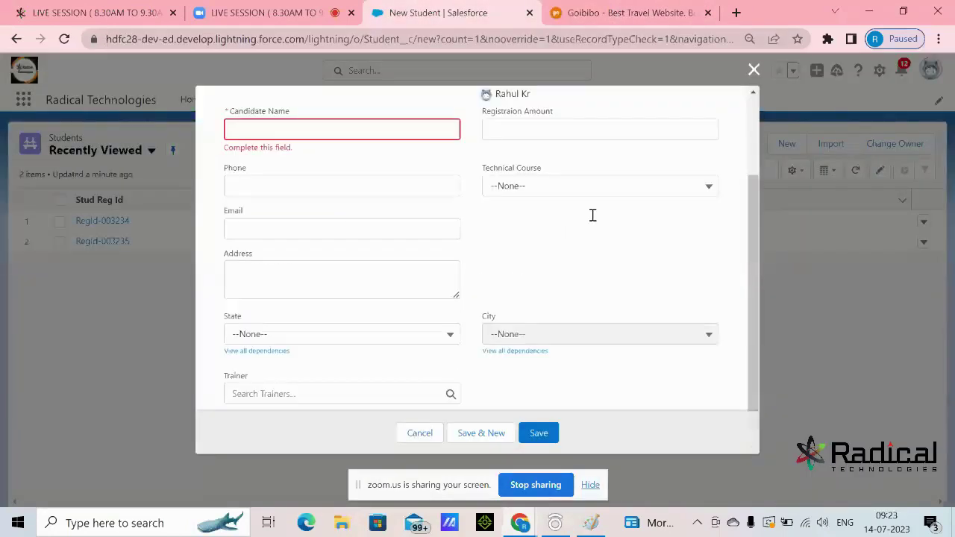
{"action": "left_click", "coordinate": [556, 173]}
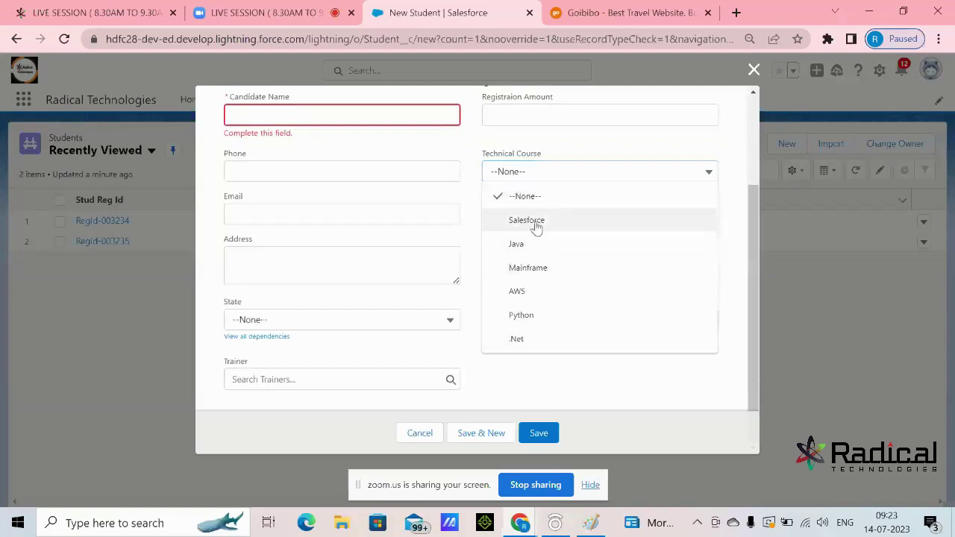
{"action": "left_click", "coordinate": [537, 223]}
{"action": "left_click", "coordinate": [360, 382]}
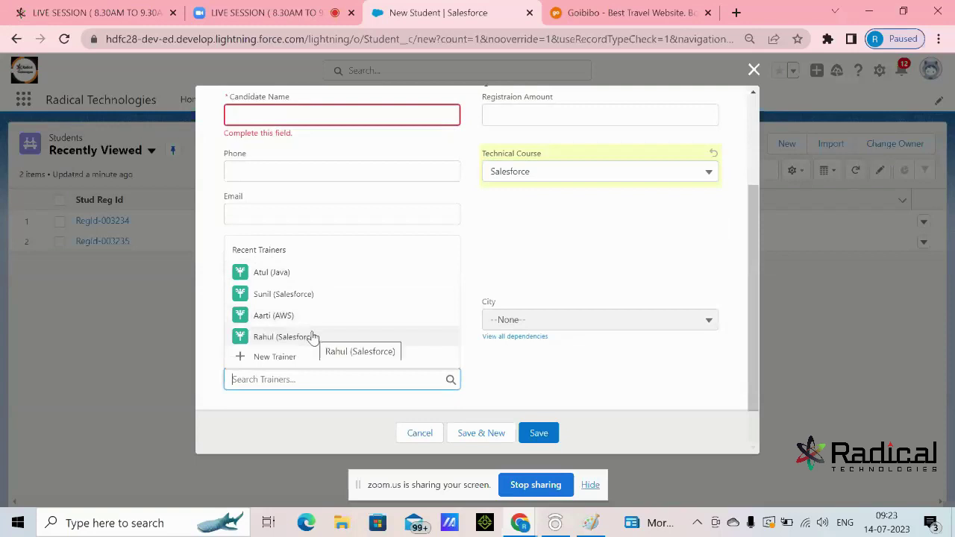
{"action": "left_click", "coordinate": [556, 300]}
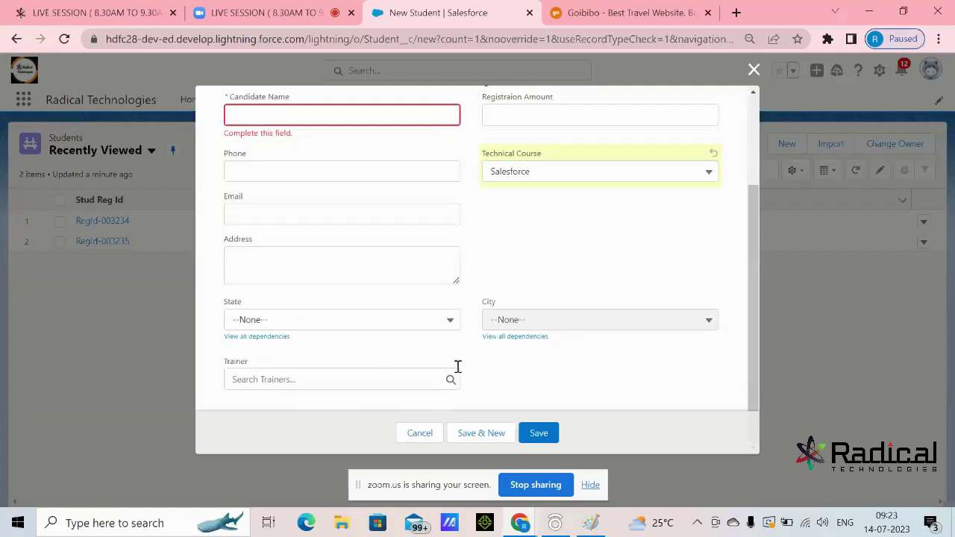
{"action": "left_click_drag", "start_coordinate": [430, 484], "coordinate": [681, 521]}
{"action": "left_click", "coordinate": [416, 435]}
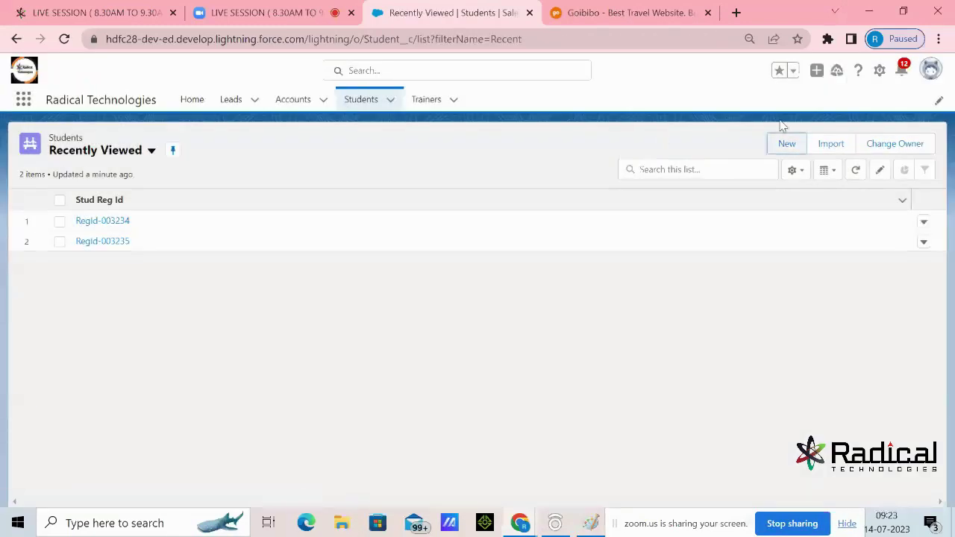
Open the Student object's Fields & Relationships in Setup in a new tab
{"action": "left_click", "coordinate": [881, 71]}
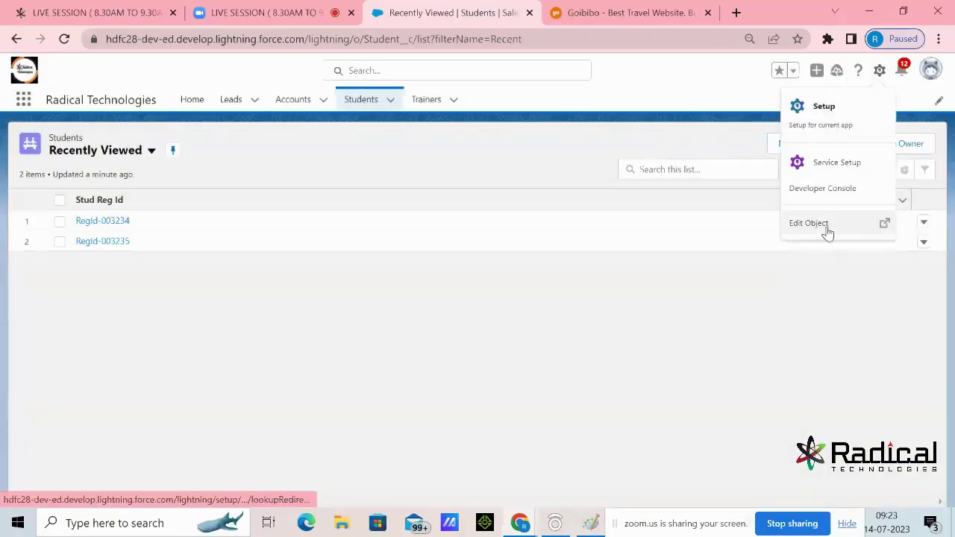
{"action": "left_click", "coordinate": [769, 257]}
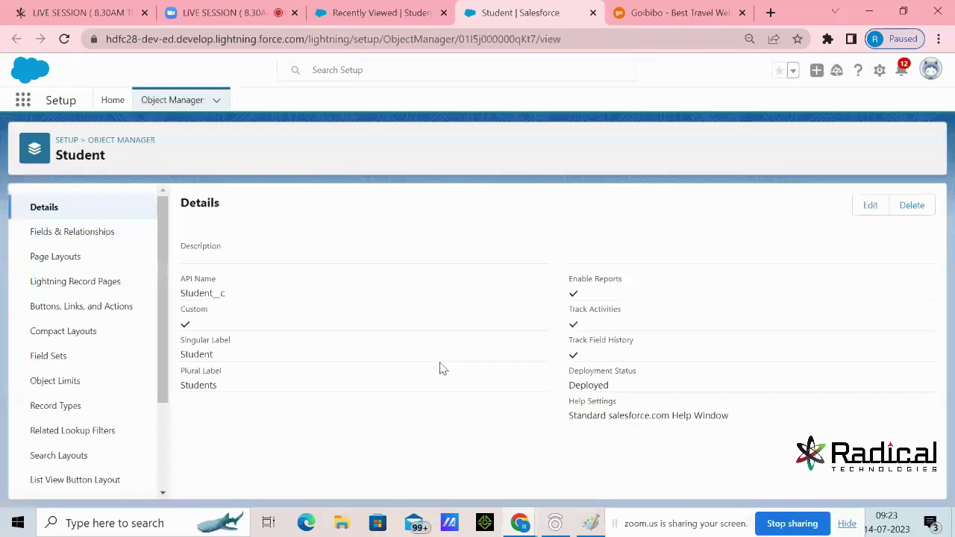
{"action": "left_click", "coordinate": [95, 237]}
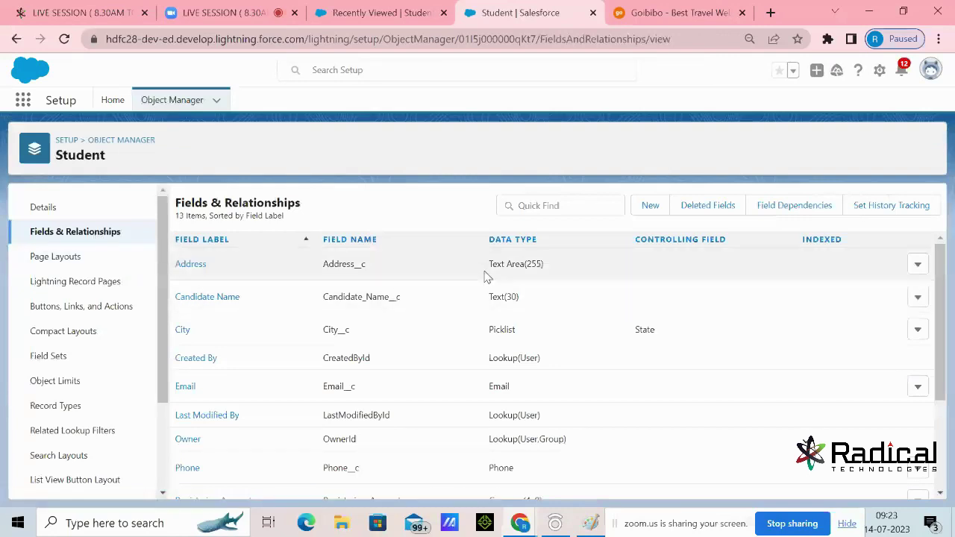
Filter the fields by 'tra' and open the Trainer Lookup(Trainer) field's details
{"action": "left_click", "coordinate": [538, 205]}
{"action": "type", "text": "trainer"}
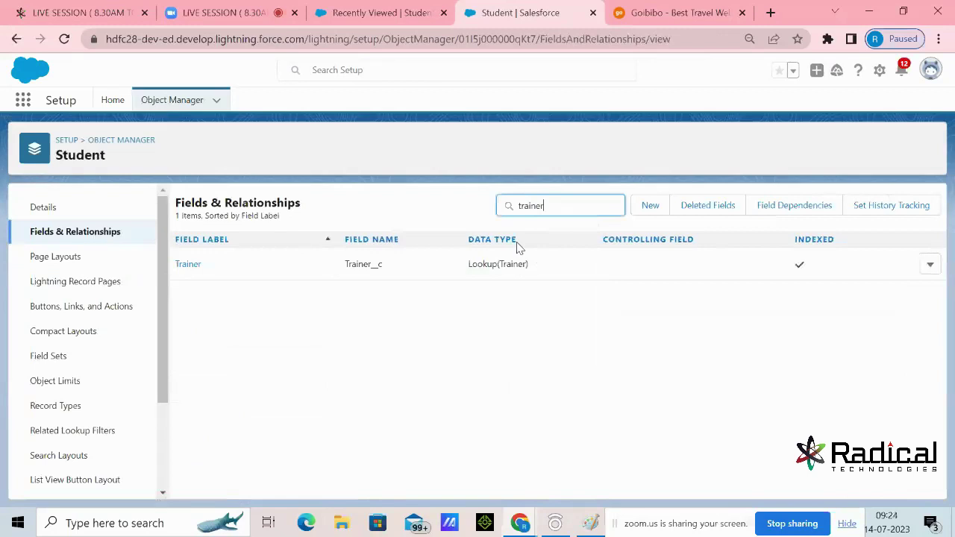
{"action": "left_click", "coordinate": [96, 155]}
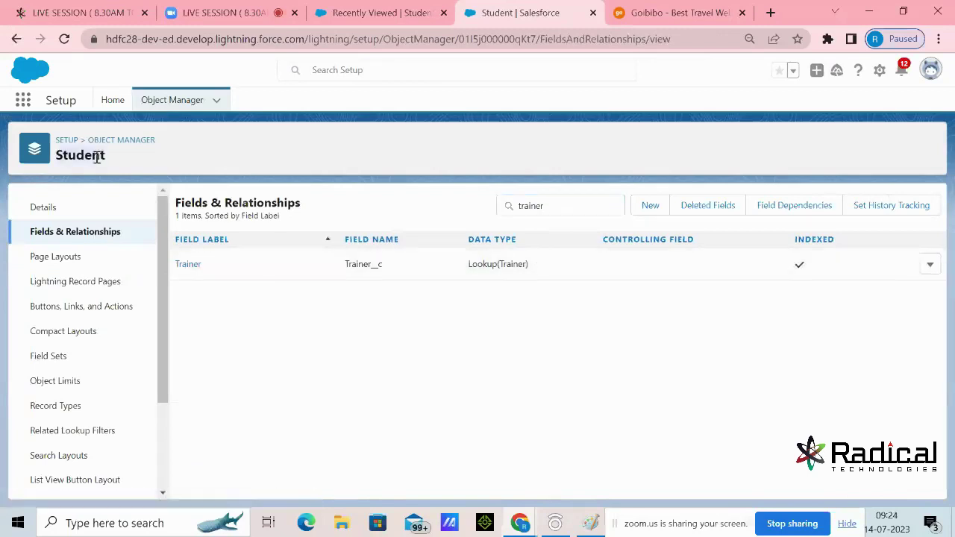
{"action": "left_click_drag", "start_coordinate": [177, 262], "coordinate": [213, 268]}
{"action": "left_click_drag", "start_coordinate": [470, 264], "coordinate": [551, 269]}
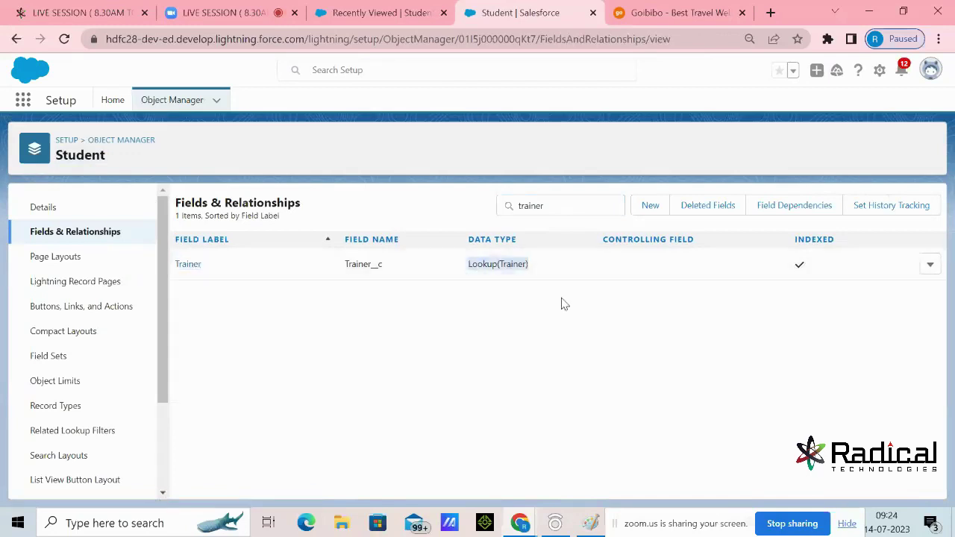
{"action": "left_click", "coordinate": [188, 266]}
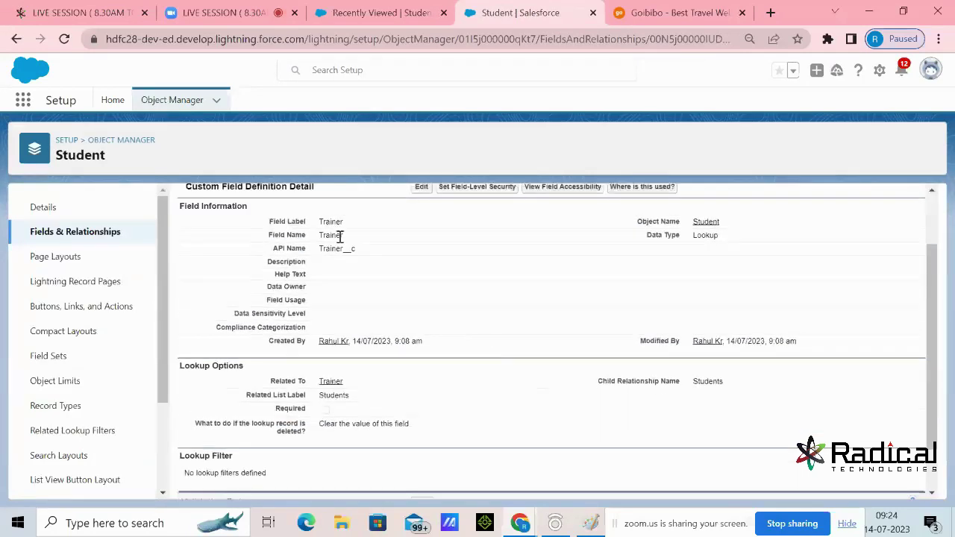
Check the Trainer field's basic information and empty Lookup Filter section, then open its edit form
{"action": "left_click_drag", "start_coordinate": [323, 222], "coordinate": [348, 249]}
{"action": "scroll", "coordinate": [407, 287], "scroll_direction": "down", "scroll_amount": 2}
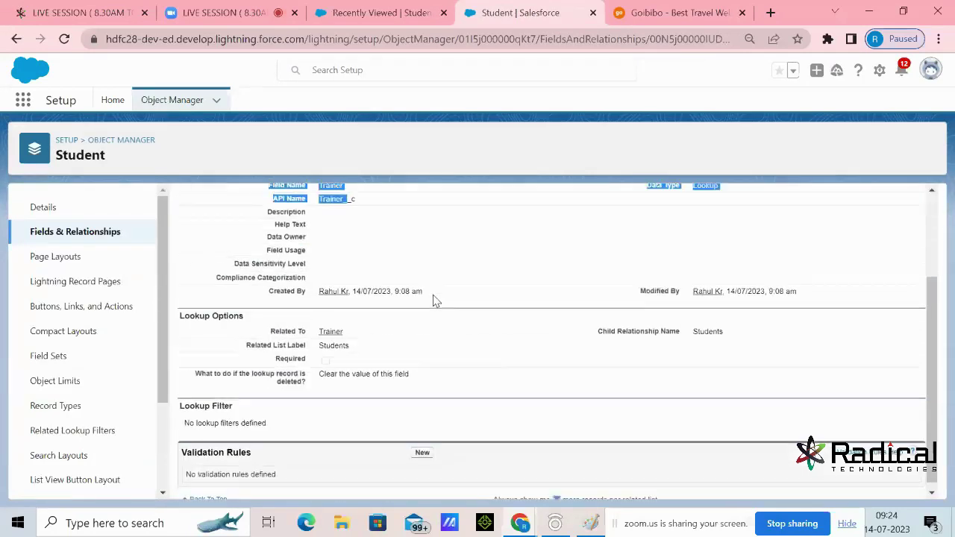
{"action": "left_click_drag", "start_coordinate": [181, 399], "coordinate": [238, 401]}
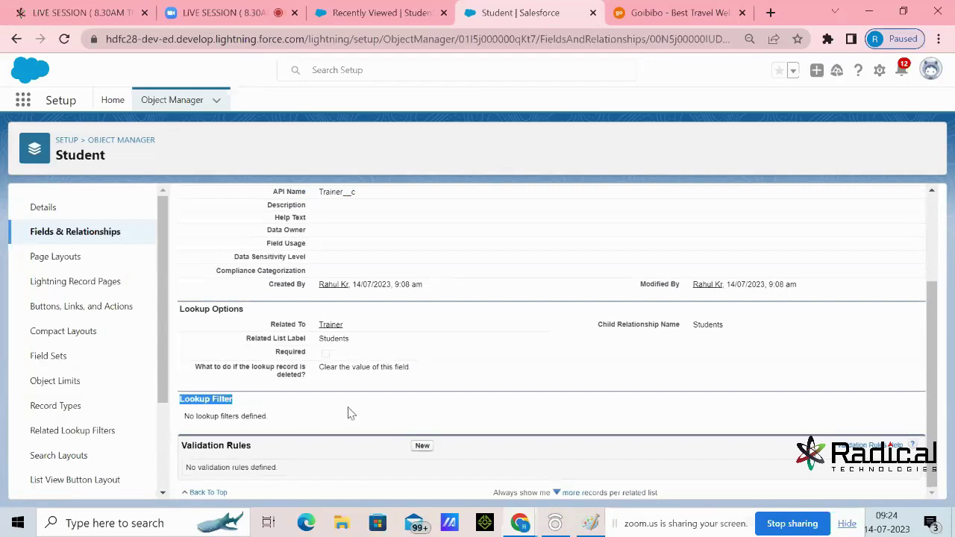
{"action": "scroll", "coordinate": [350, 413], "scroll_direction": "up", "scroll_amount": 2}
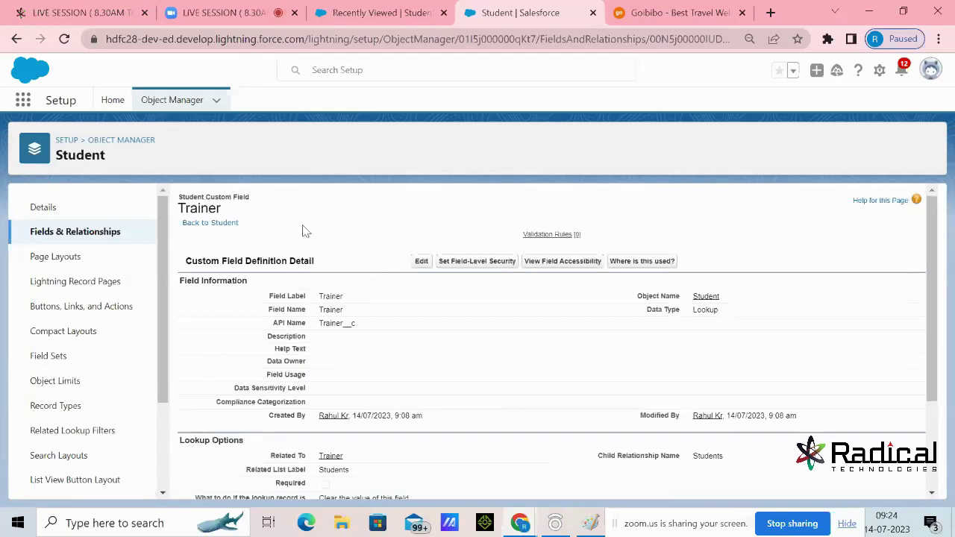
{"action": "key", "text": "alt+Left"}
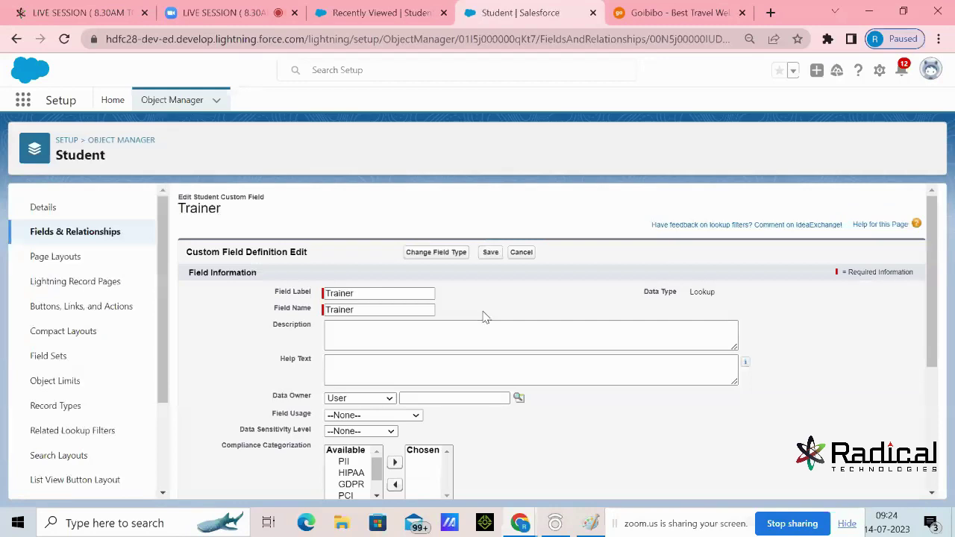
Reveal the lookup filter criteria and set the first criterion's field to Student: Technical Course
{"action": "scroll", "coordinate": [493, 319], "scroll_direction": "down", "scroll_amount": 3}
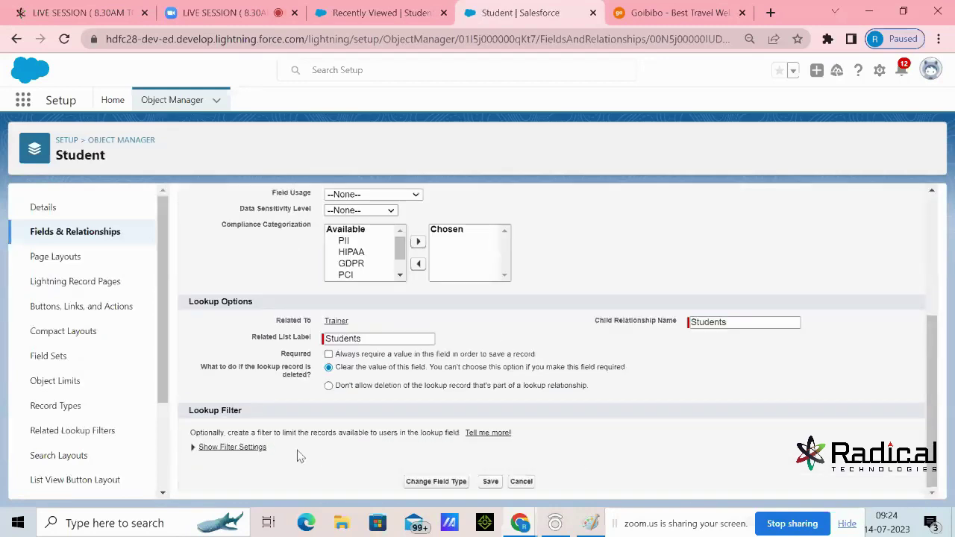
{"action": "left_click_drag", "start_coordinate": [279, 453], "coordinate": [196, 454]}
{"action": "left_click", "coordinate": [191, 450]}
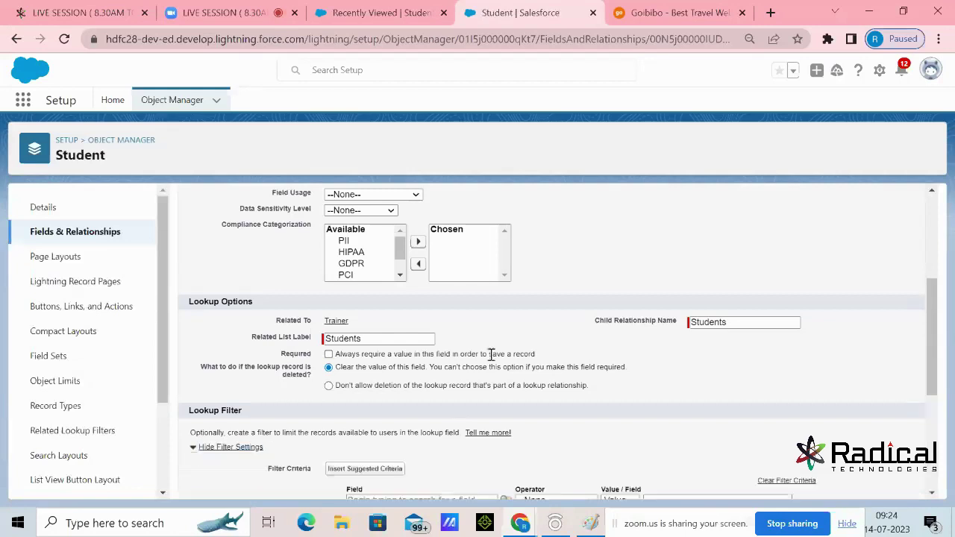
{"action": "scroll", "coordinate": [491, 355], "scroll_direction": "down", "scroll_amount": 3}
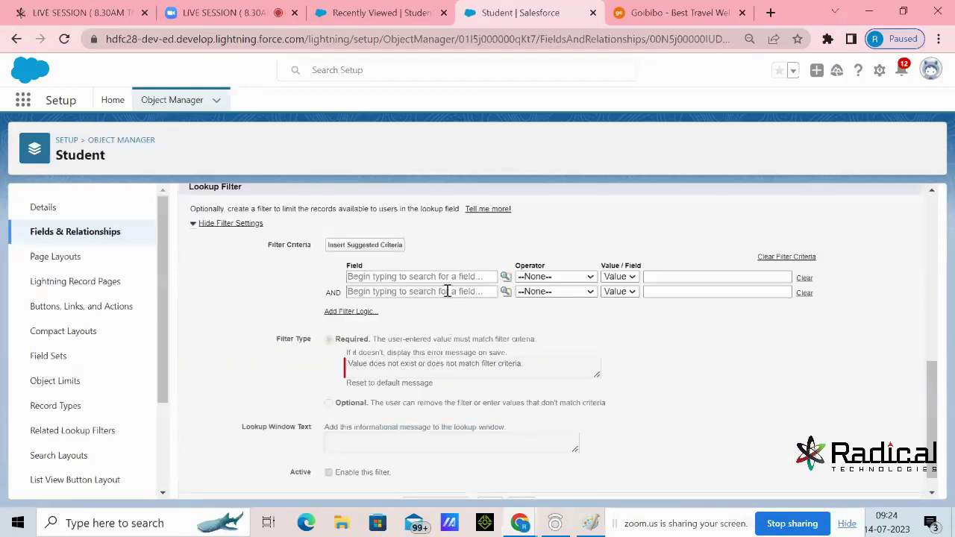
{"action": "left_click", "coordinate": [506, 277]}
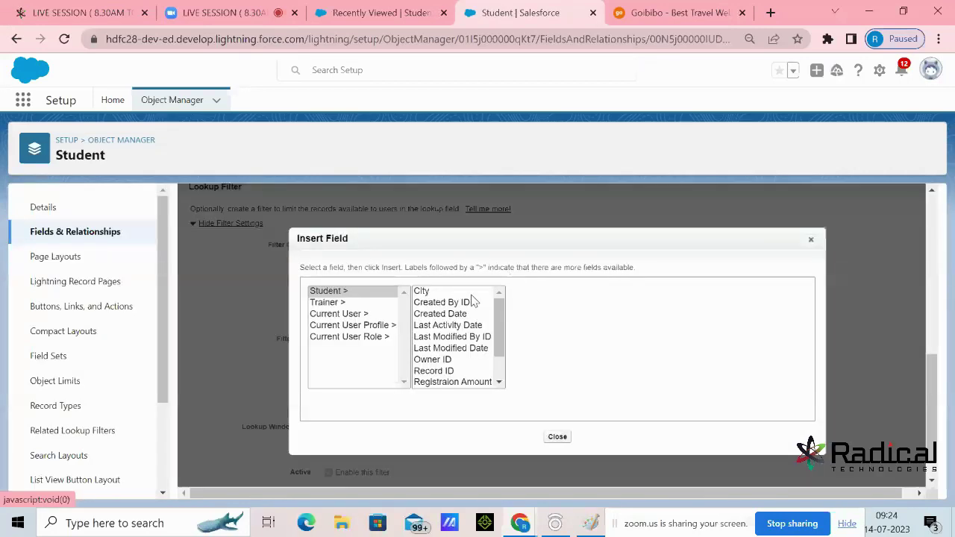
{"action": "left_click", "coordinate": [342, 293]}
{"action": "left_click_drag", "start_coordinate": [499, 324], "coordinate": [499, 340]}
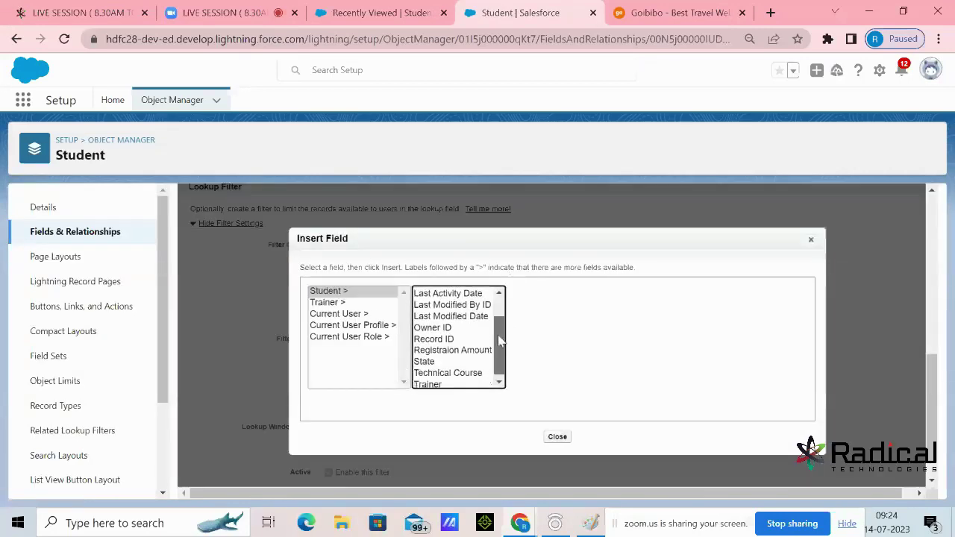
{"action": "left_click", "coordinate": [461, 372]}
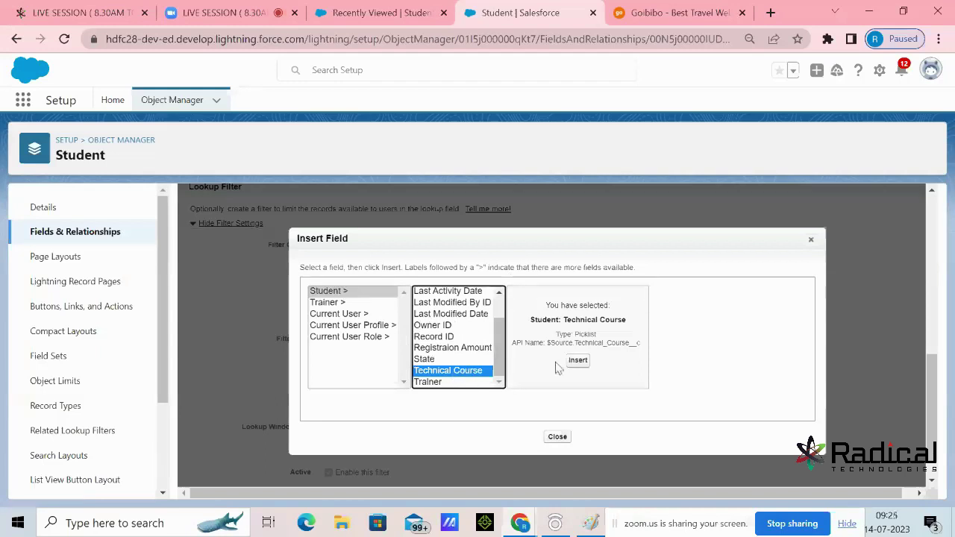
{"action": "left_click", "coordinate": [577, 364]}
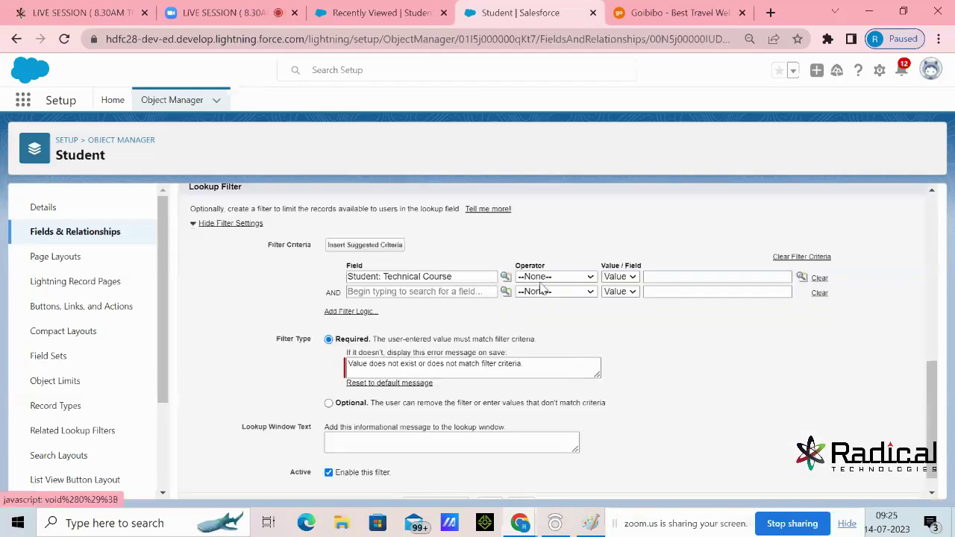
Set the first criterion to equals, type Field, and insert Trainer: Technical Course as the comparison
{"action": "left_click", "coordinate": [545, 278]}
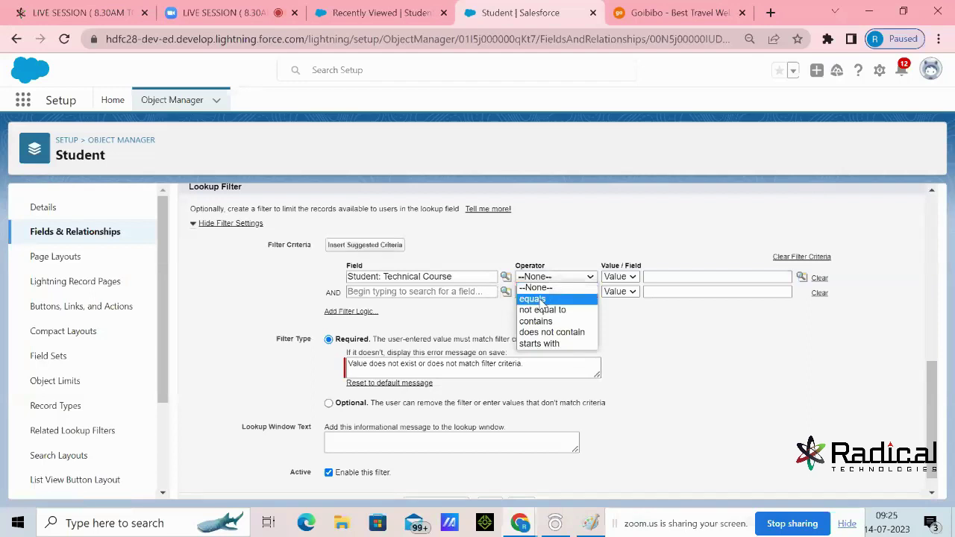
{"action": "left_click", "coordinate": [558, 299]}
{"action": "left_click", "coordinate": [619, 276]}
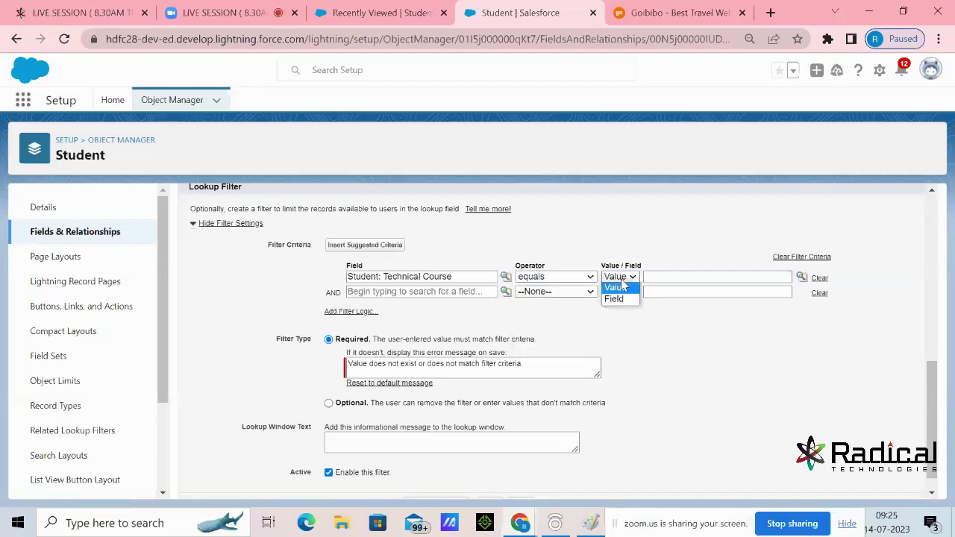
{"action": "left_click", "coordinate": [616, 299]}
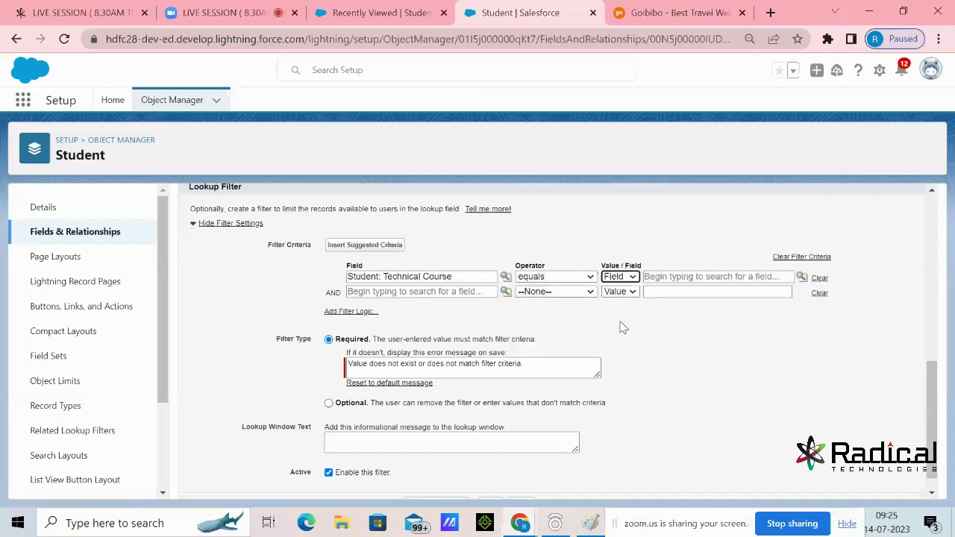
{"action": "left_click", "coordinate": [802, 276]}
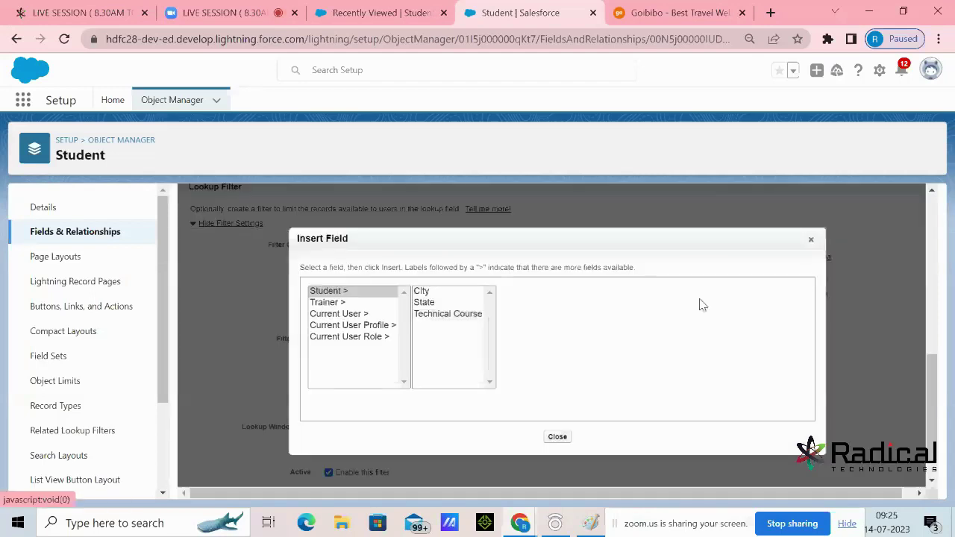
{"action": "left_click", "coordinate": [334, 306]}
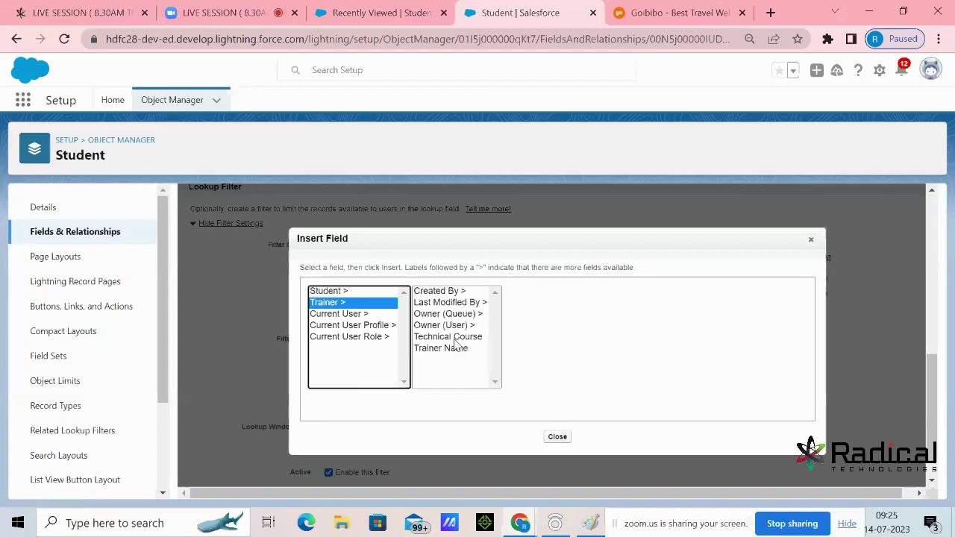
{"action": "left_click", "coordinate": [451, 337]}
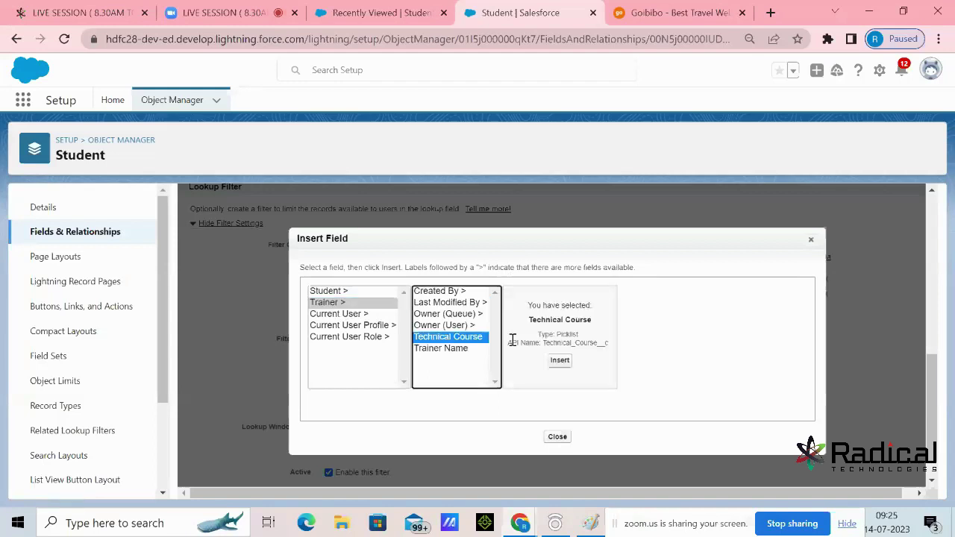
{"action": "left_click", "coordinate": [560, 360]}
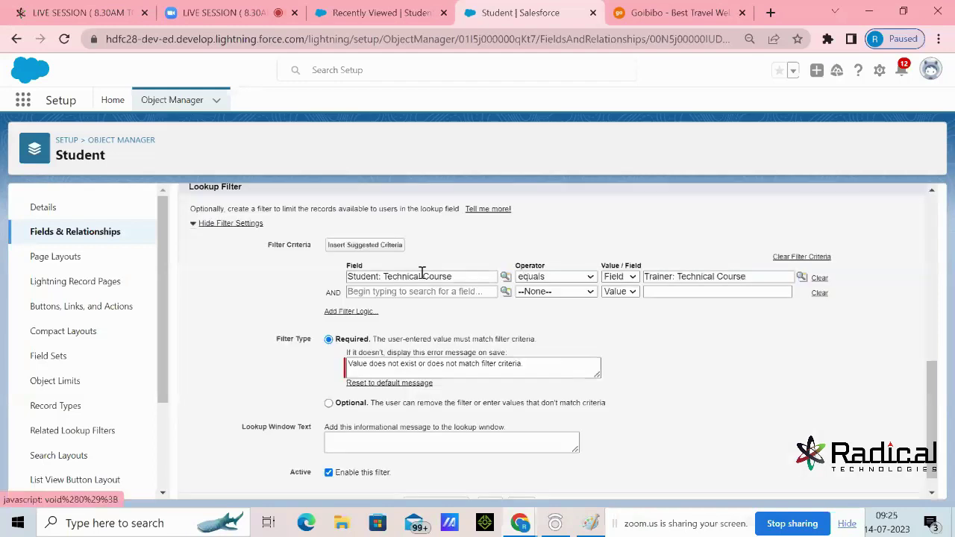
Highlight the Technical Course parts of both sides of the criterion to review them
{"action": "left_click", "coordinate": [457, 277]}
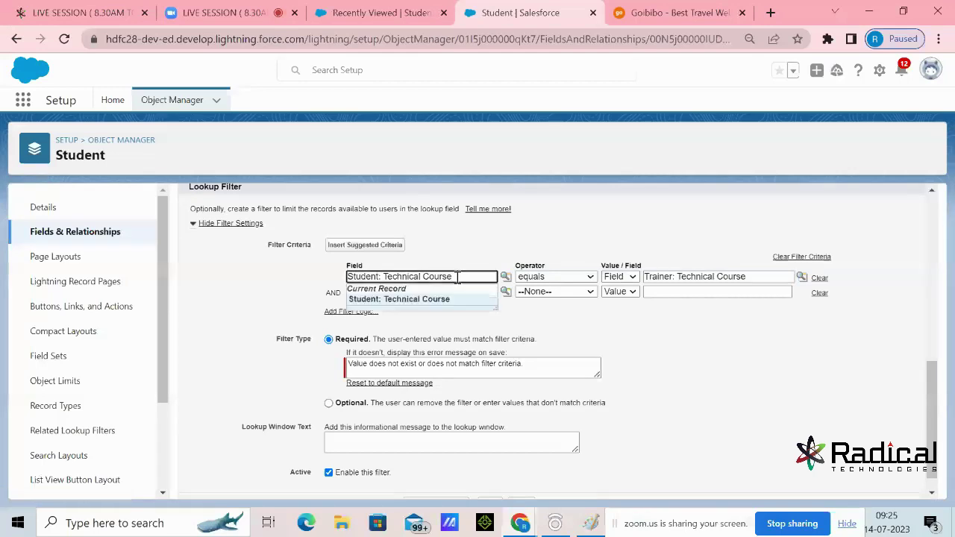
{"action": "left_click_drag", "start_coordinate": [457, 277], "coordinate": [387, 278]}
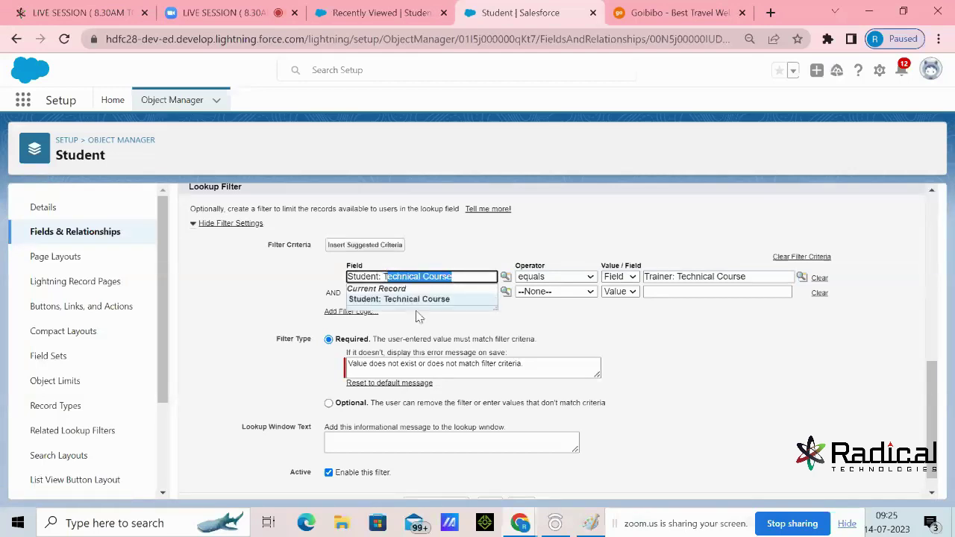
{"action": "left_click", "coordinate": [541, 334]}
{"action": "left_click_drag", "start_coordinate": [754, 276], "coordinate": [681, 277]}
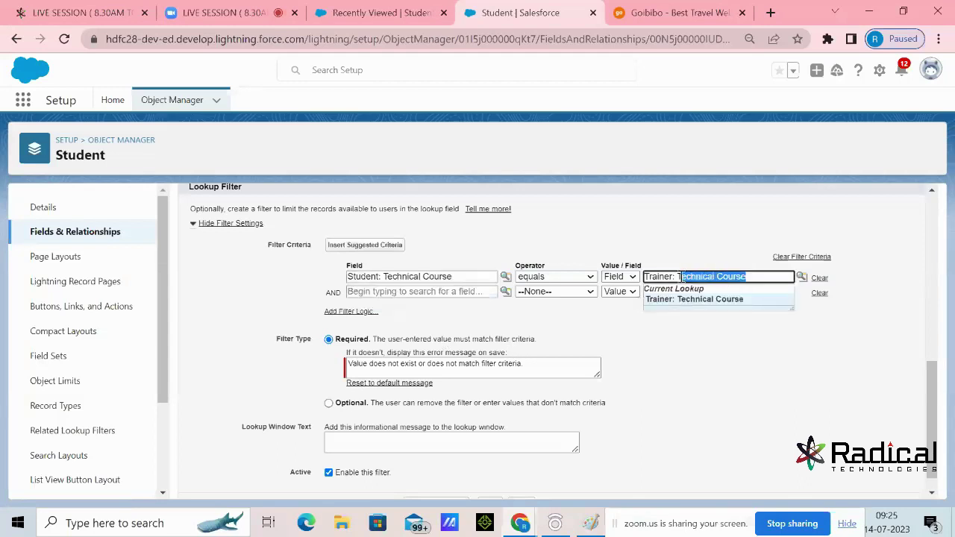
{"action": "left_click", "coordinate": [654, 388]}
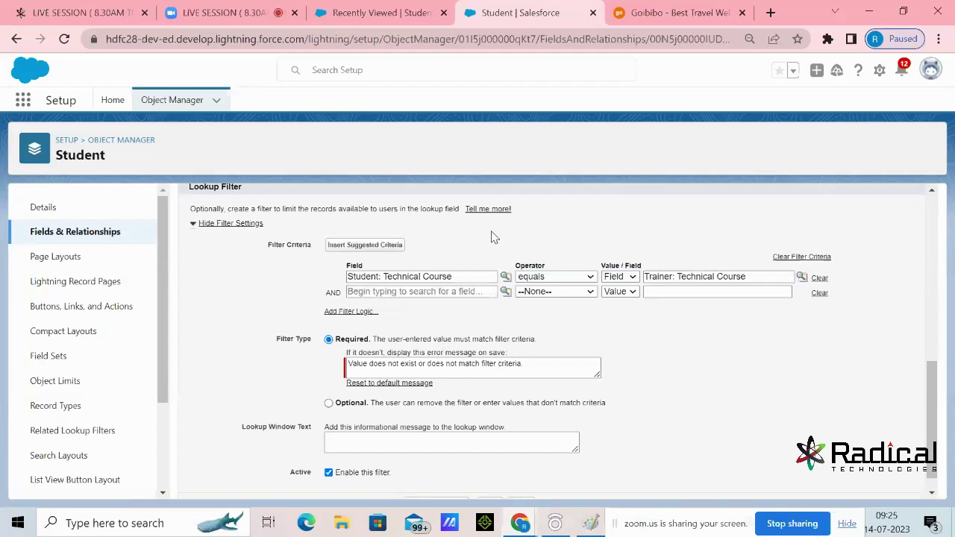
Make the Trainer lookup filter Optional and save the field
{"action": "left_click", "coordinate": [328, 403]}
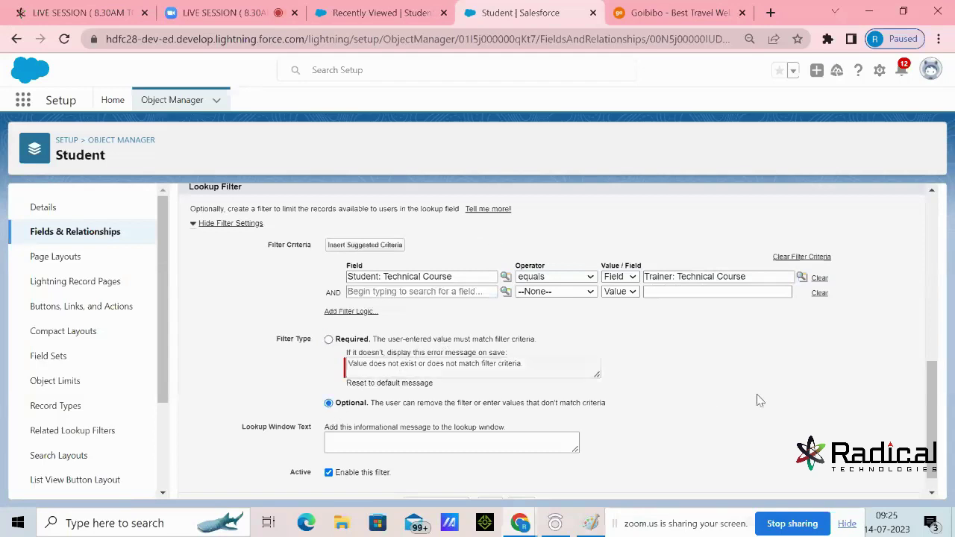
{"action": "scroll", "coordinate": [761, 401], "scroll_direction": "down", "scroll_amount": 1}
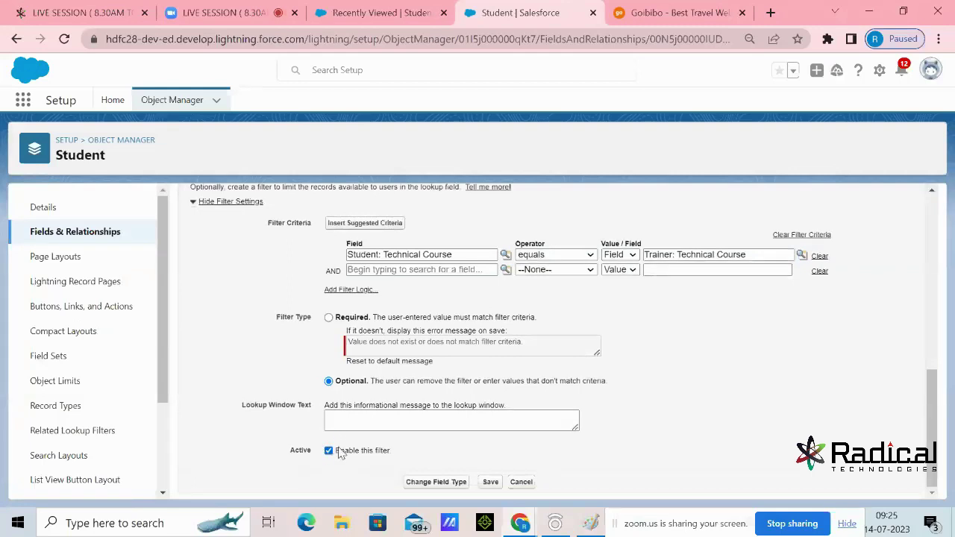
{"action": "left_click", "coordinate": [489, 484]}
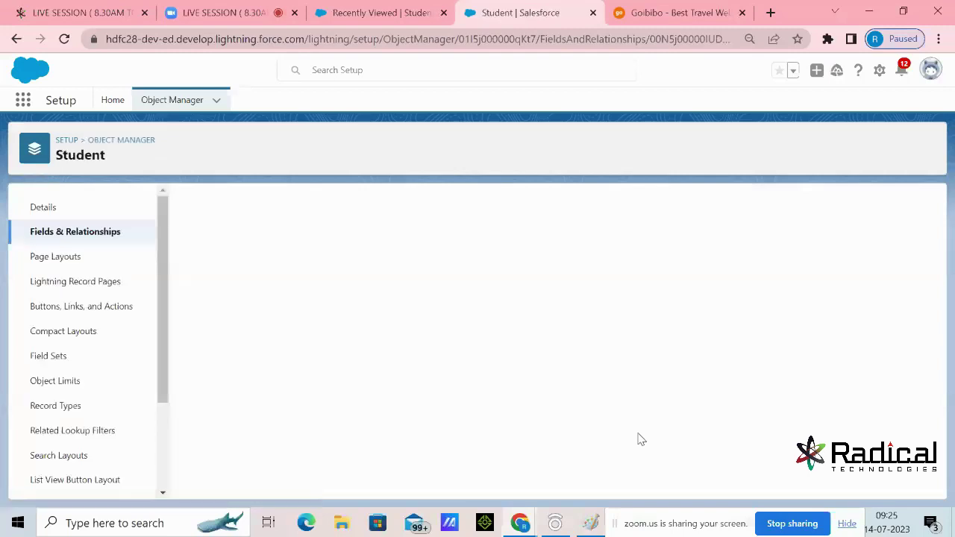
Highlight the saved Filter Criteria: Student Technical Course equals Trainer Technical Course
{"action": "scroll", "coordinate": [657, 329], "scroll_direction": "down", "scroll_amount": 2}
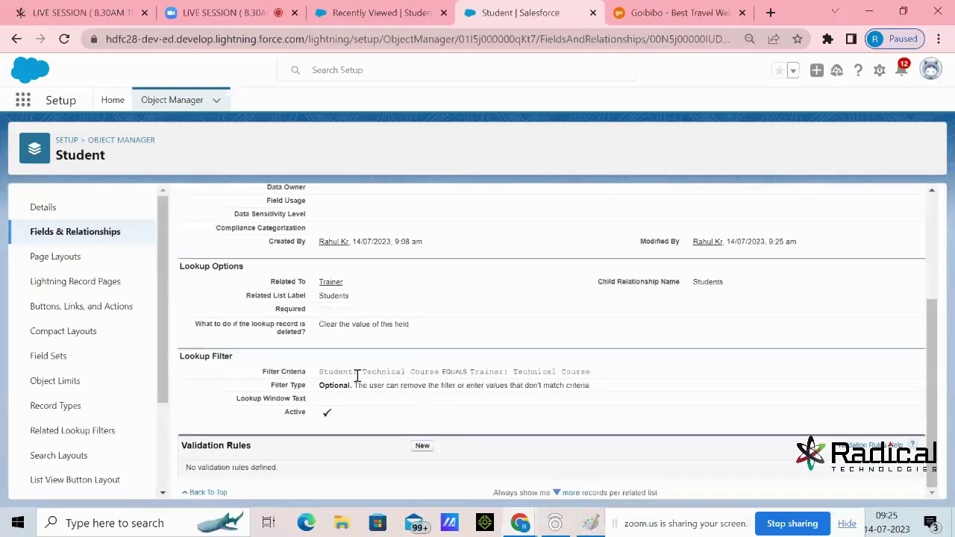
{"action": "left_click_drag", "start_coordinate": [357, 375], "coordinate": [383, 373]}
{"action": "left_click_drag", "start_coordinate": [320, 373], "coordinate": [632, 379]}
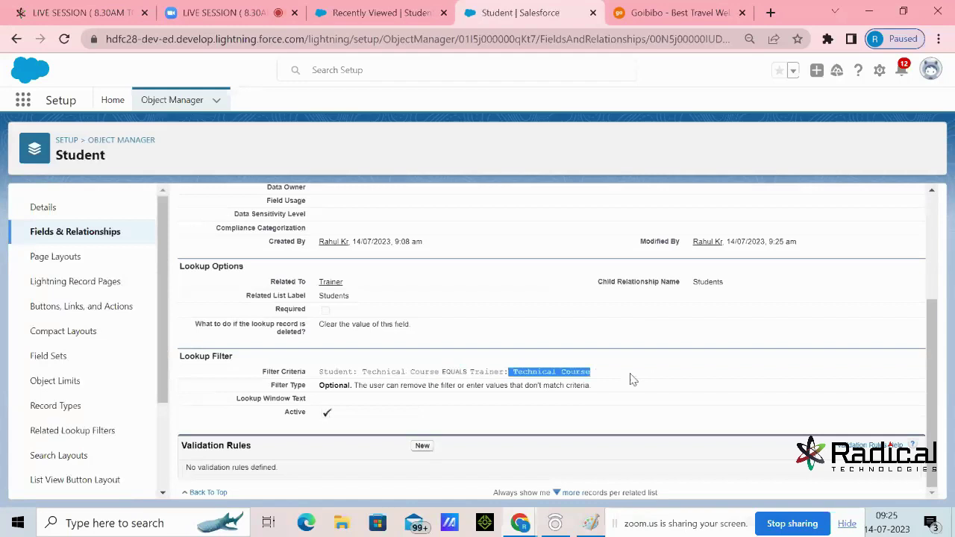
Reload the Students list and start a new Student record
{"action": "left_click", "coordinate": [419, 18]}
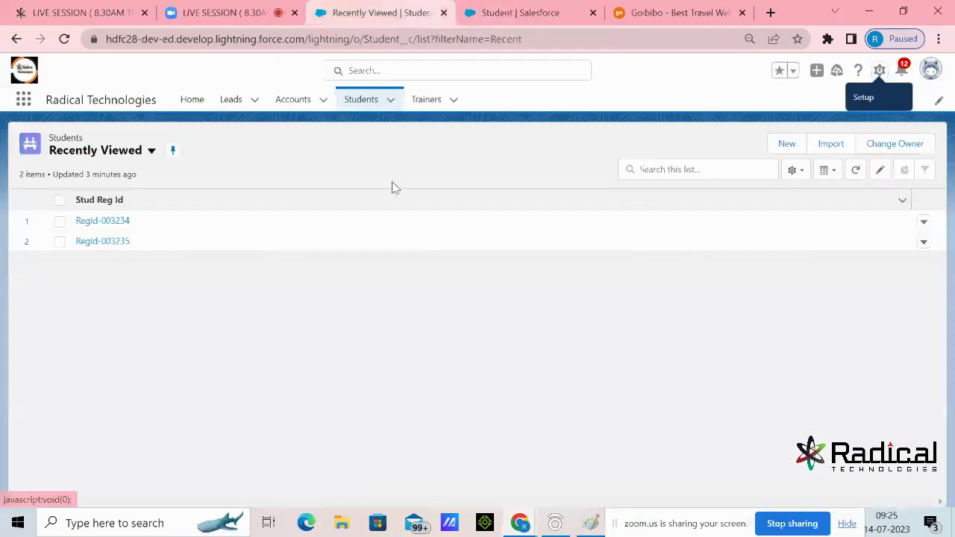
{"action": "key", "text": "F5"}
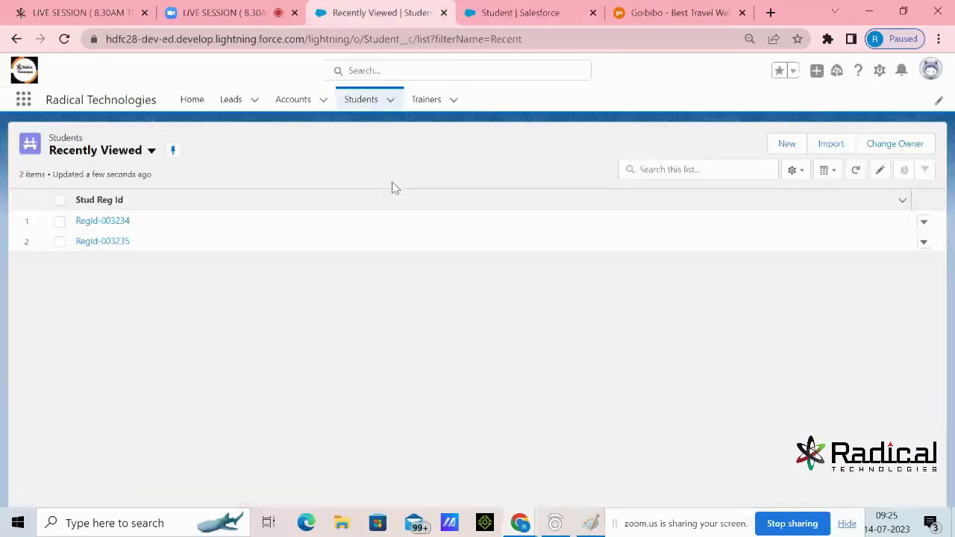
{"action": "left_click", "coordinate": [786, 145]}
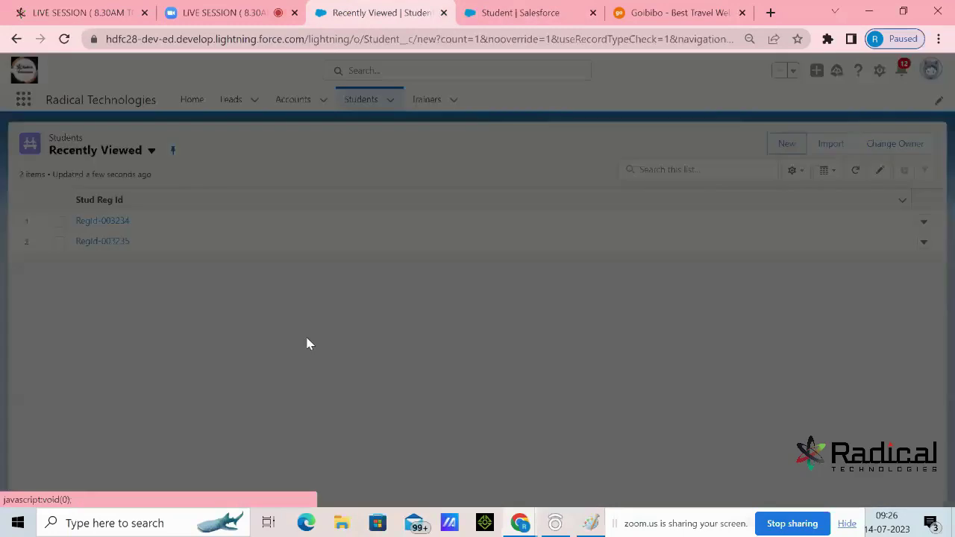
Search the Trainer lookup for R, Amit and Sun, finding no trainers offered
{"action": "scroll", "coordinate": [552, 317], "scroll_direction": "down", "scroll_amount": 1}
{"action": "scroll", "coordinate": [552, 318], "scroll_direction": "down", "scroll_amount": 1}
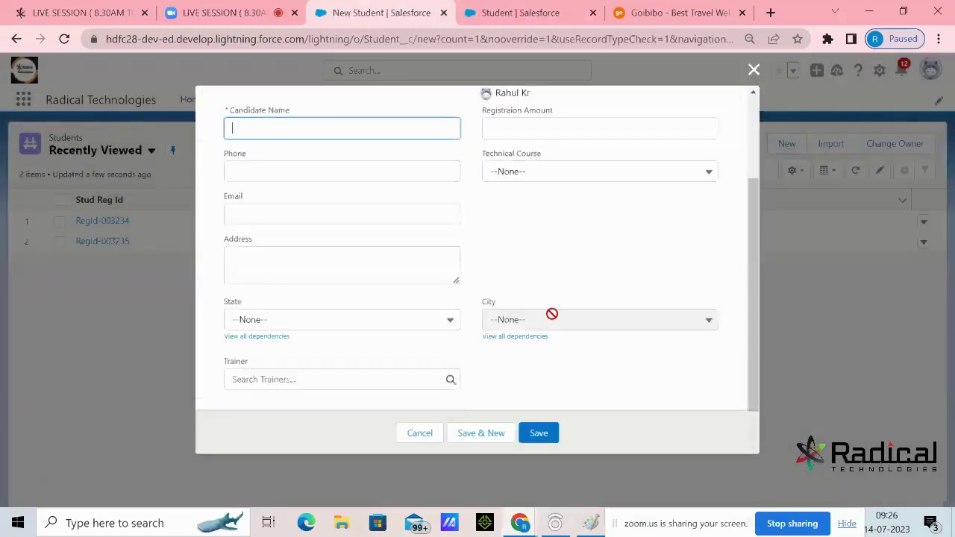
{"action": "left_click", "coordinate": [373, 378]}
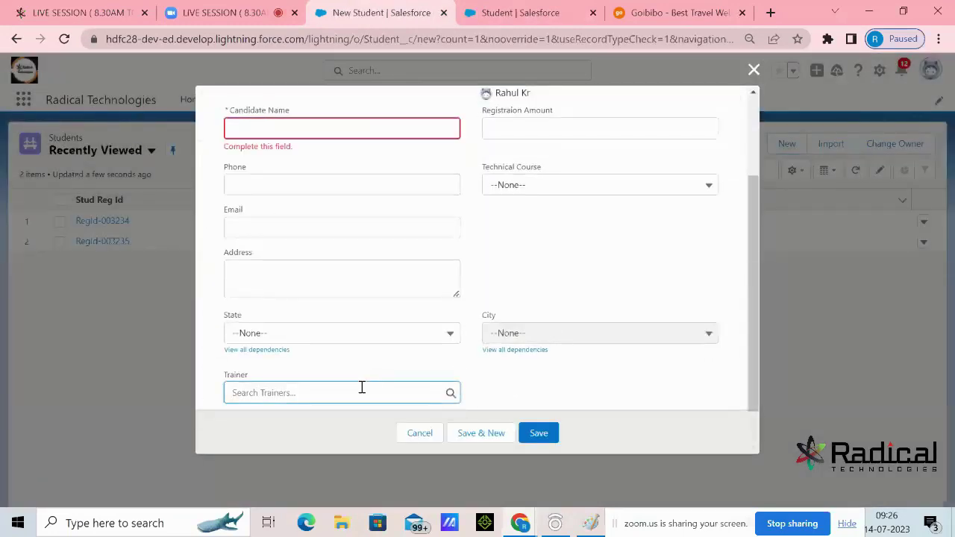
{"action": "left_click", "coordinate": [362, 388]}
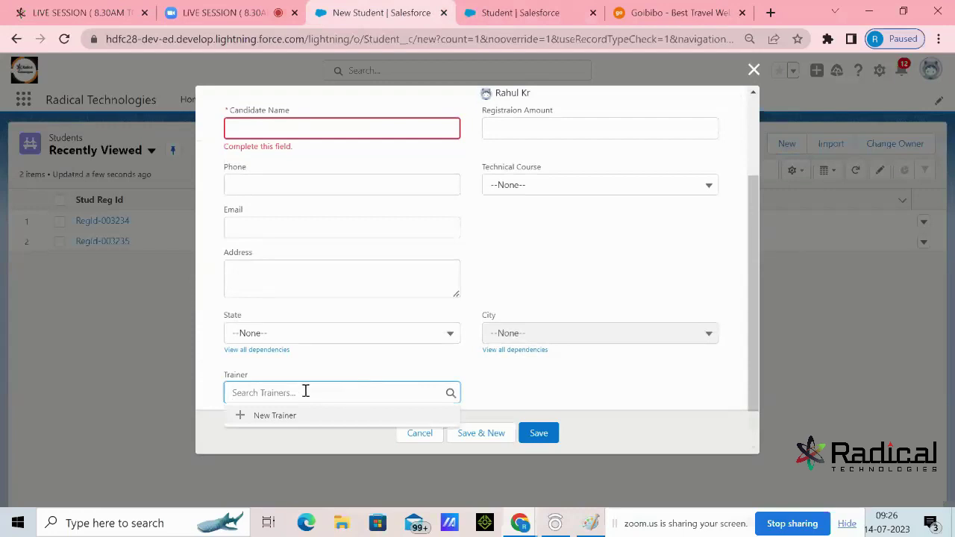
{"action": "scroll", "coordinate": [518, 288], "scroll_direction": "down", "scroll_amount": 1}
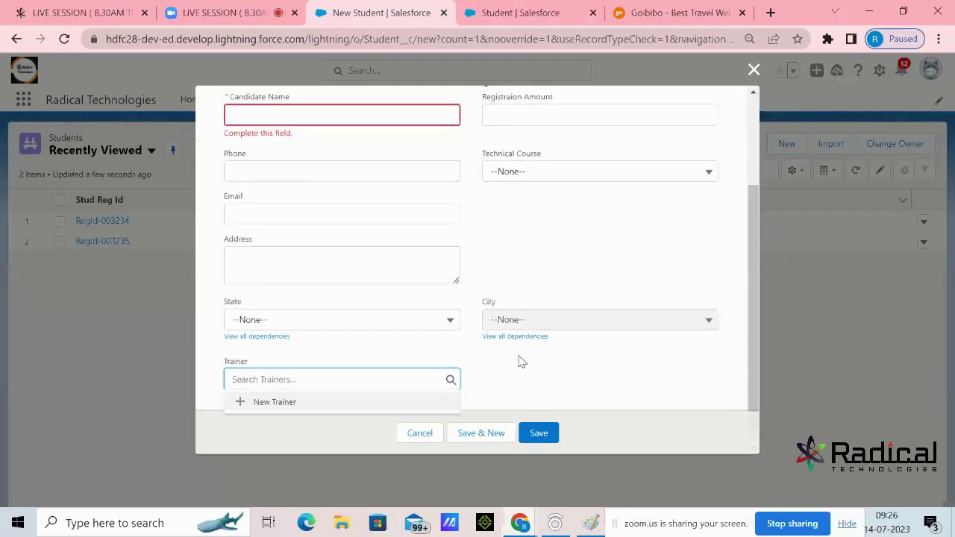
{"action": "type", "text": "R"}
{"action": "key", "text": "BackSpace"}
{"action": "key", "text": "BackSpace"}
{"action": "type", "text": "Am"}
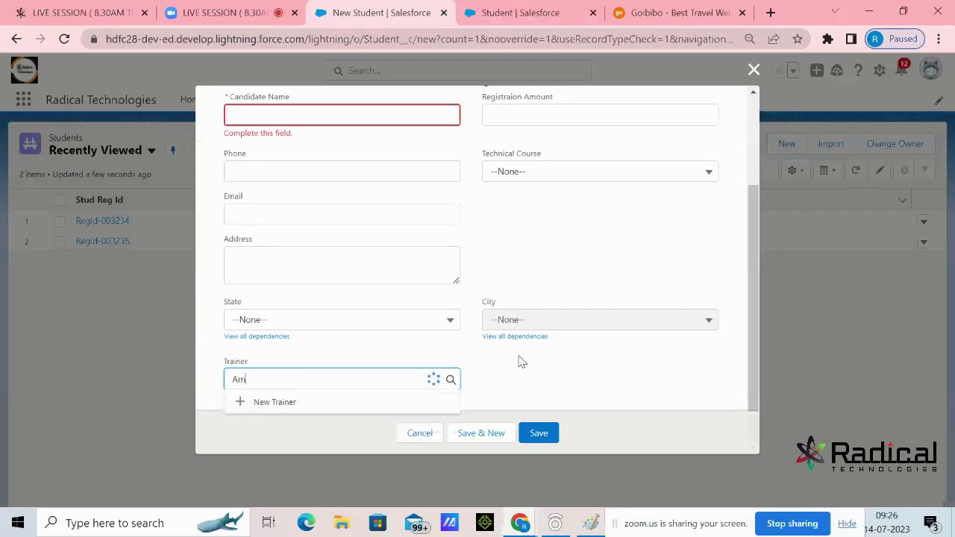
{"action": "type", "text": "it"}
{"action": "key", "text": "BackSpace"}
{"action": "key", "text": "BackSpace"}
{"action": "key", "text": "BackSpace"}
{"action": "key", "text": "BackSpace"}
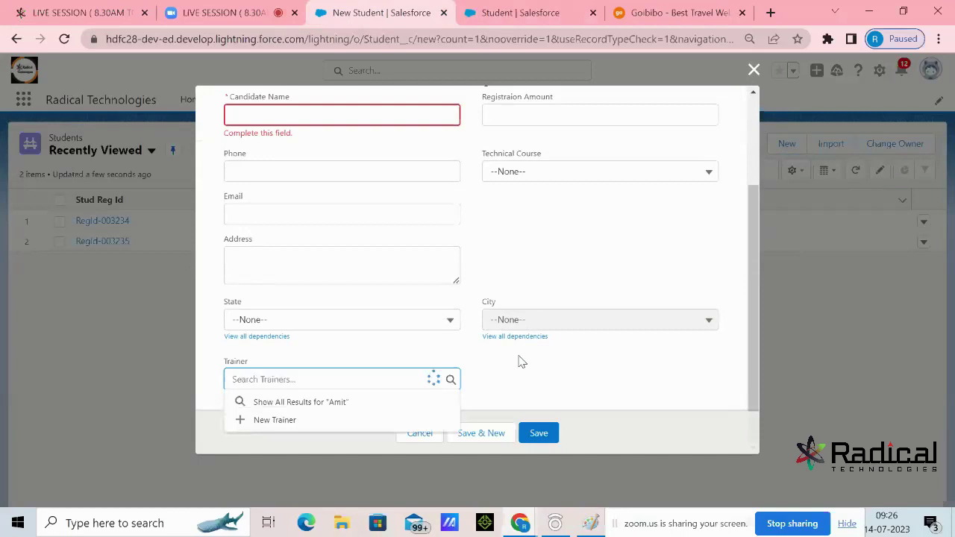
{"action": "type", "text": "Sun"}
{"action": "key", "text": "BackSpace"}
{"action": "key", "text": "BackSpace"}
{"action": "key", "text": "BackSpace"}
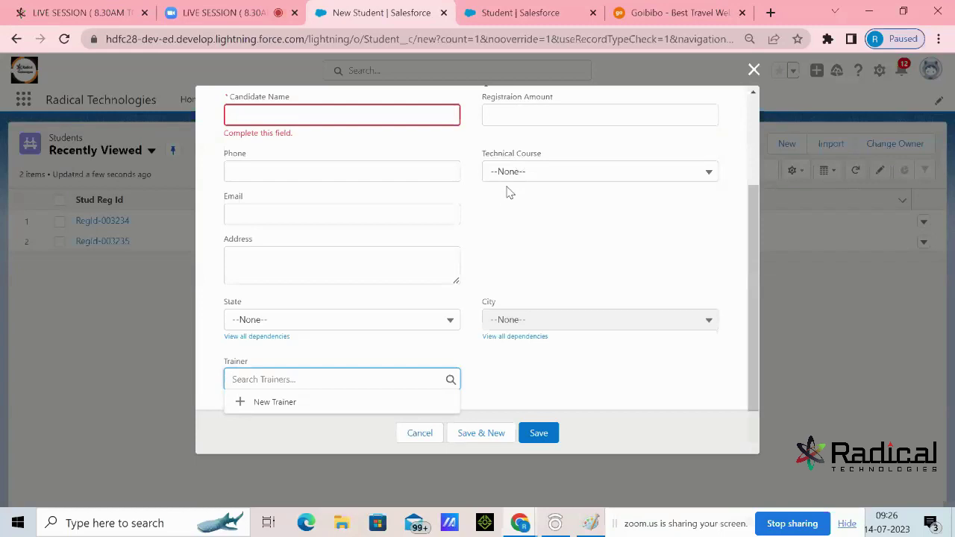
Set Technical Course to Salesforce, then AWS, checking the matching Trainer suggestions each time
{"action": "left_click", "coordinate": [528, 173]}
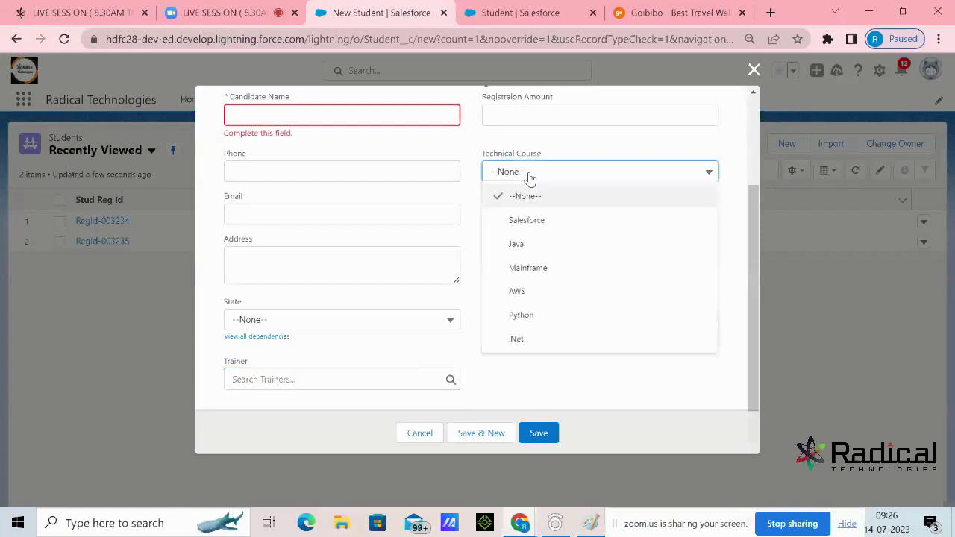
{"action": "left_click", "coordinate": [534, 220]}
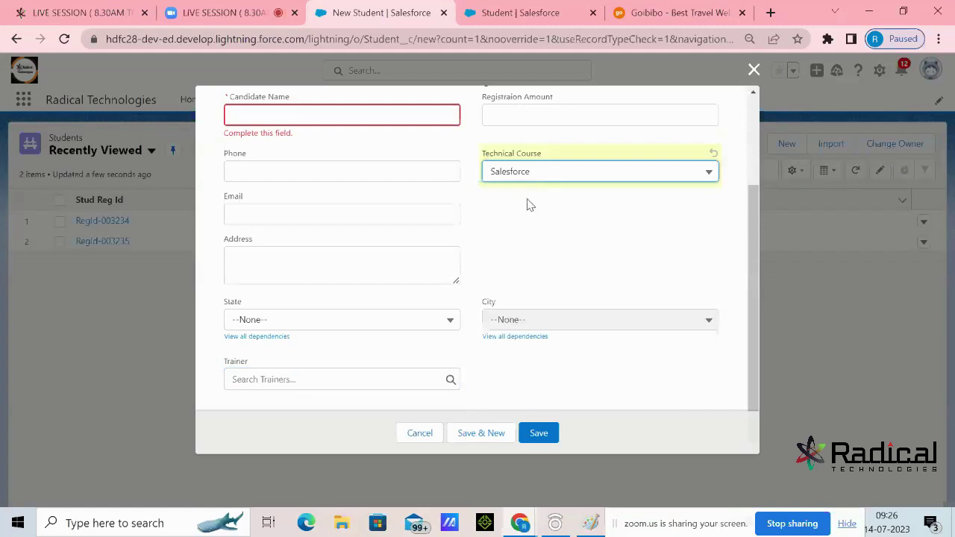
{"action": "left_click", "coordinate": [364, 382]}
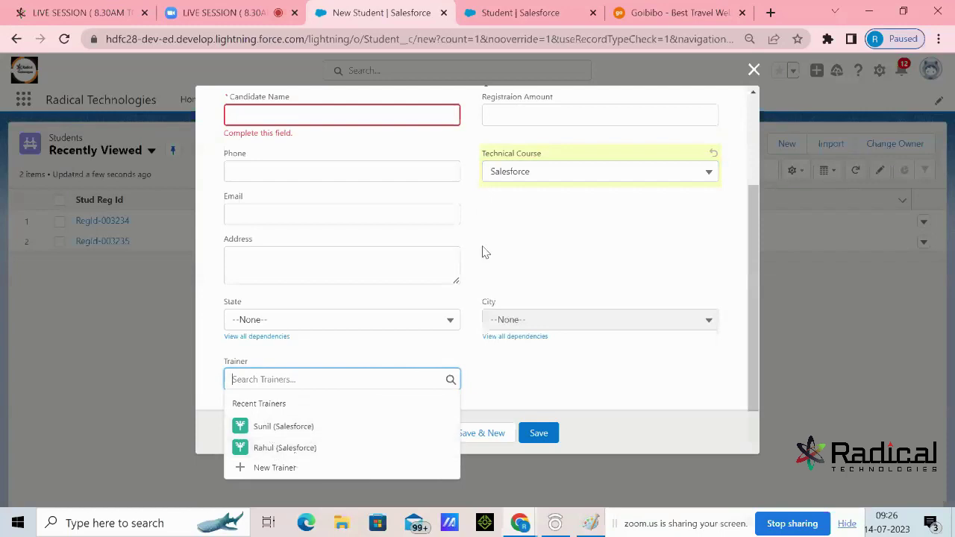
{"action": "left_click", "coordinate": [575, 182]}
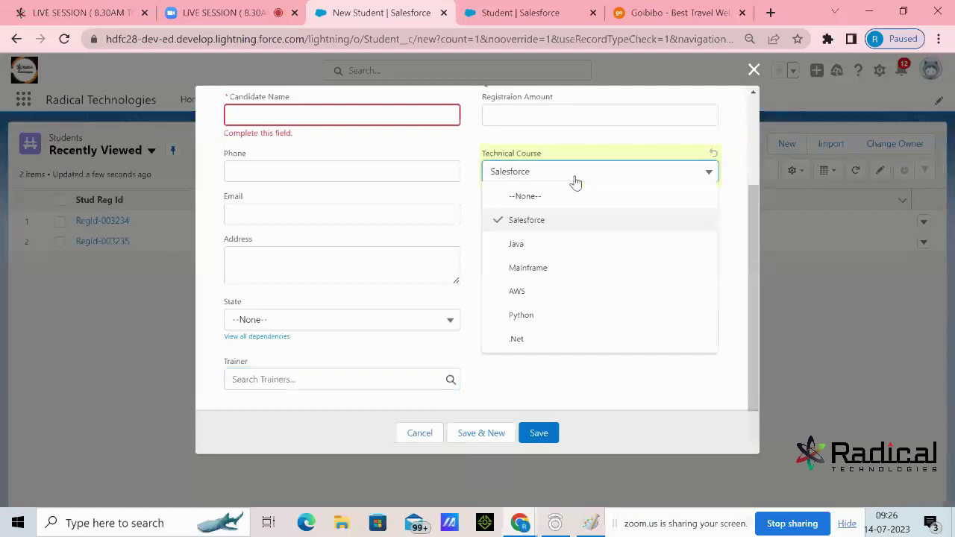
{"action": "left_click", "coordinate": [537, 292]}
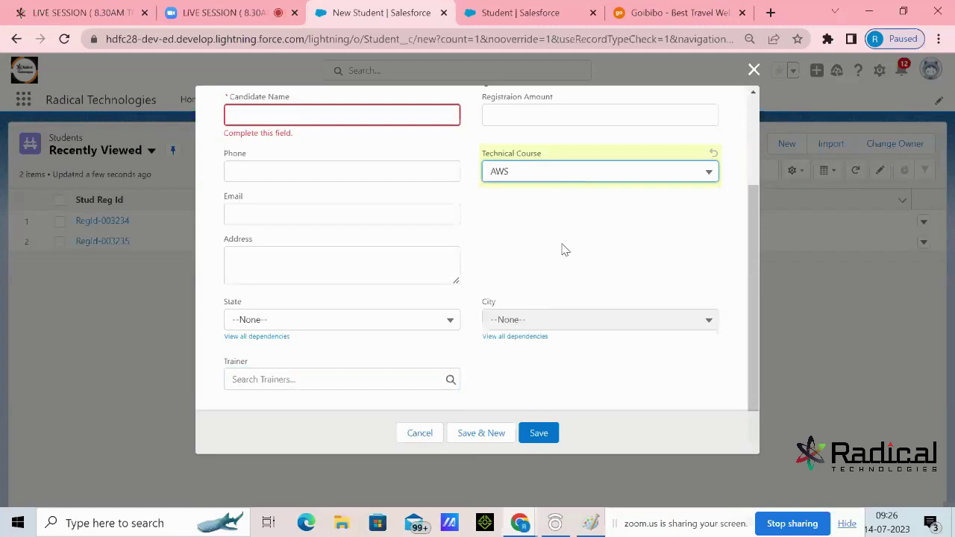
{"action": "left_click", "coordinate": [336, 379]}
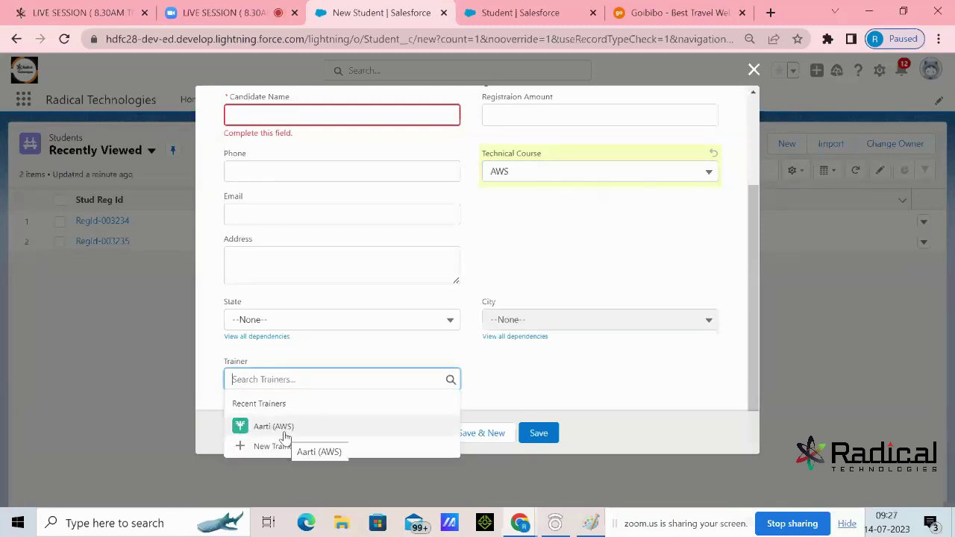
Change Technical Course to Java and confirm the Trainer lookup suggests only Atul (Java)
{"action": "left_click", "coordinate": [565, 174]}
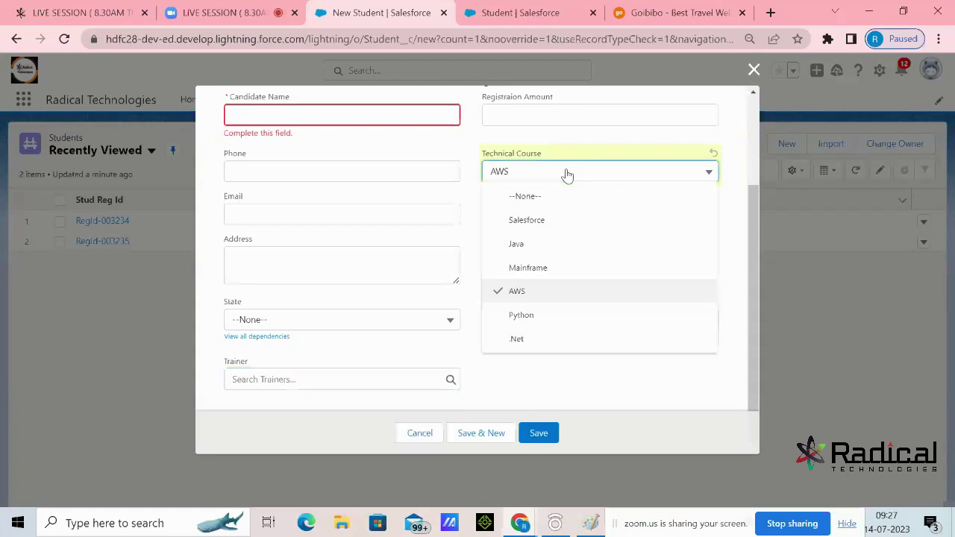
{"action": "left_click", "coordinate": [550, 252]}
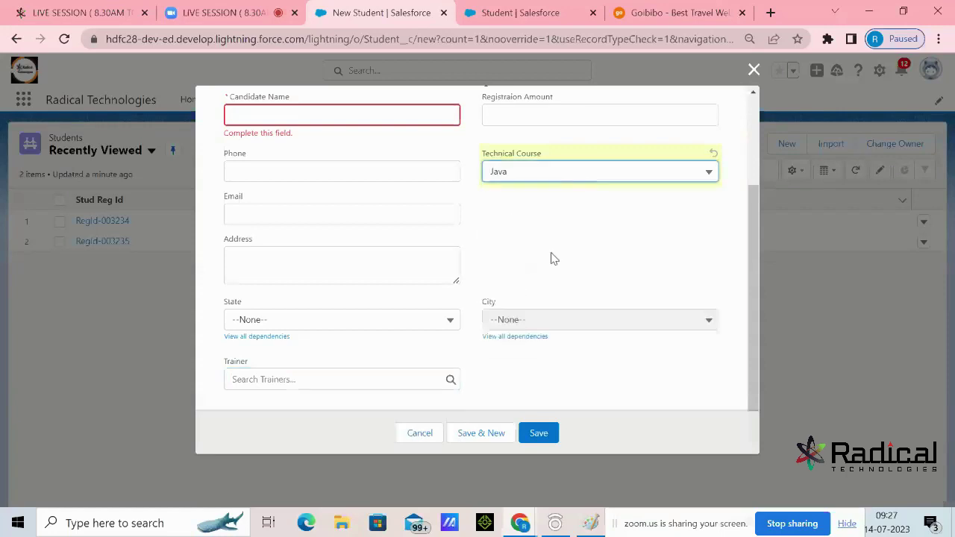
{"action": "left_click", "coordinate": [357, 377]}
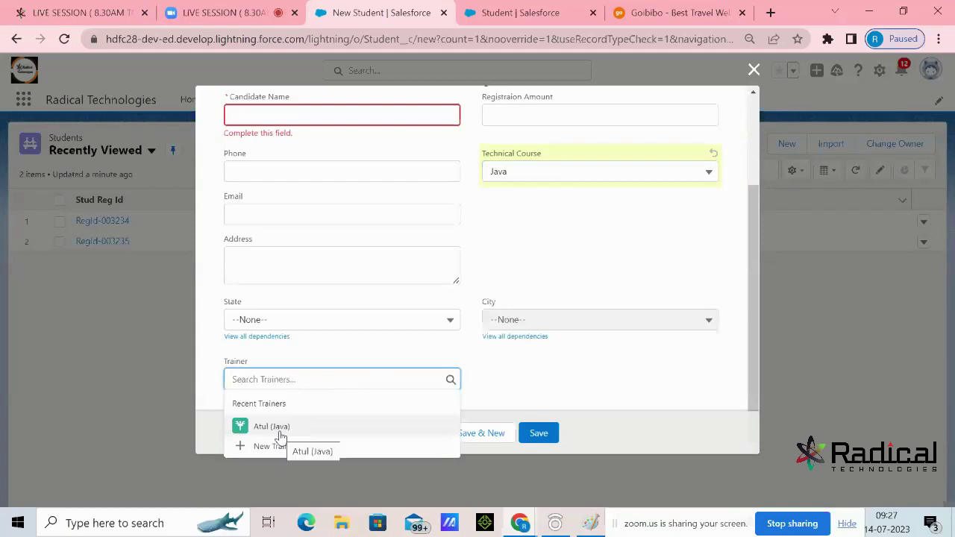
{"action": "left_click", "coordinate": [547, 244]}
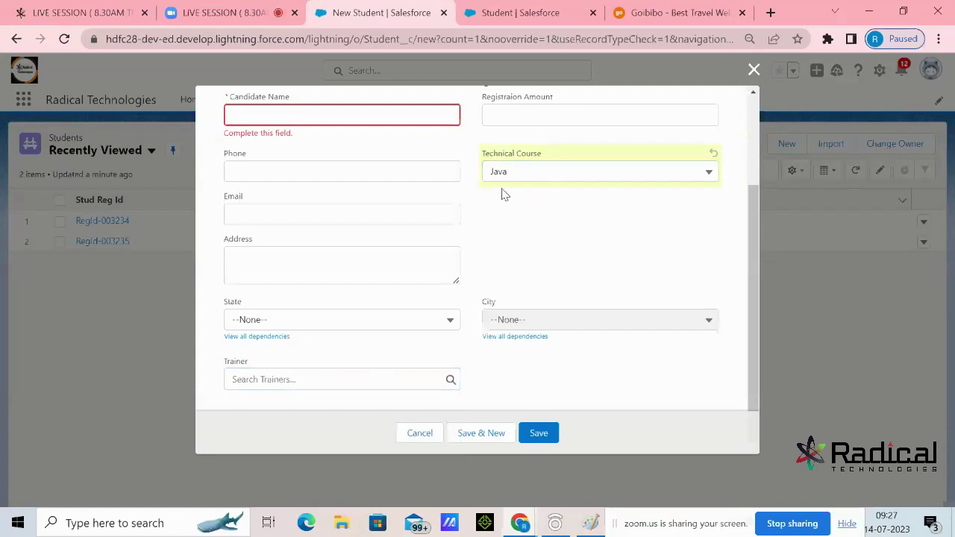
{"action": "left_click", "coordinate": [349, 381]}
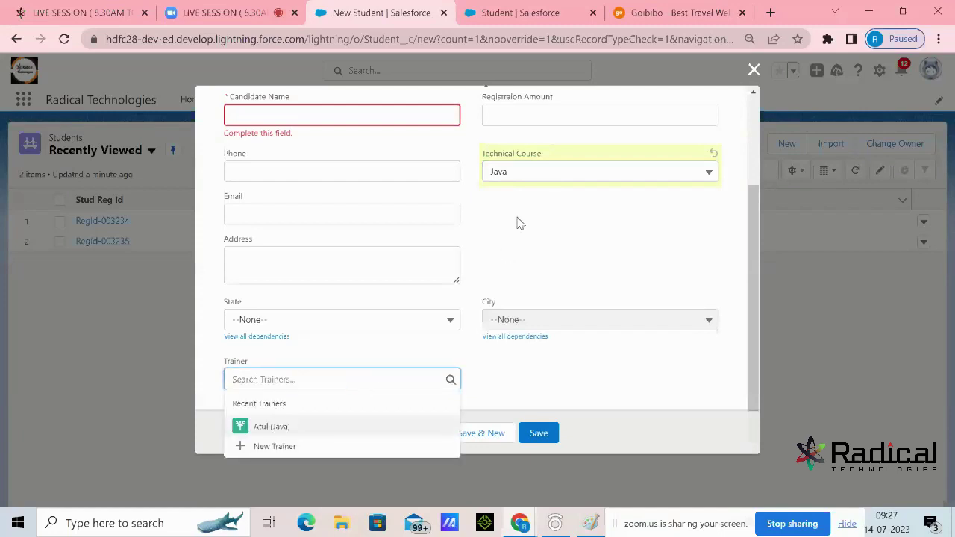
{"action": "scroll", "coordinate": [433, 203], "scroll_direction": "up", "scroll_amount": 2}
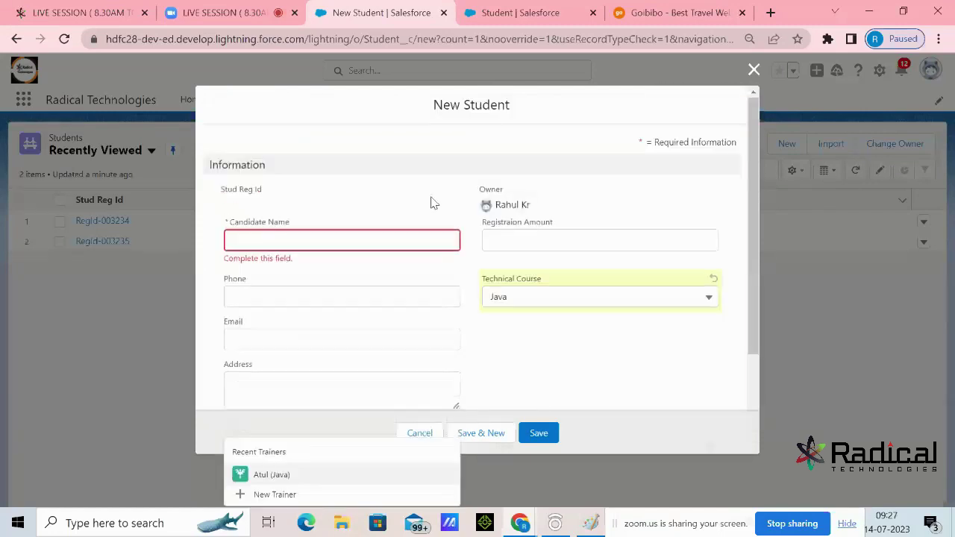
Reopen the Technical Course choices and leave the course on Java
{"action": "left_click", "coordinate": [377, 244]}
{"action": "scroll", "coordinate": [574, 166], "scroll_direction": "down", "scroll_amount": 1}
{"action": "left_click", "coordinate": [602, 222]}
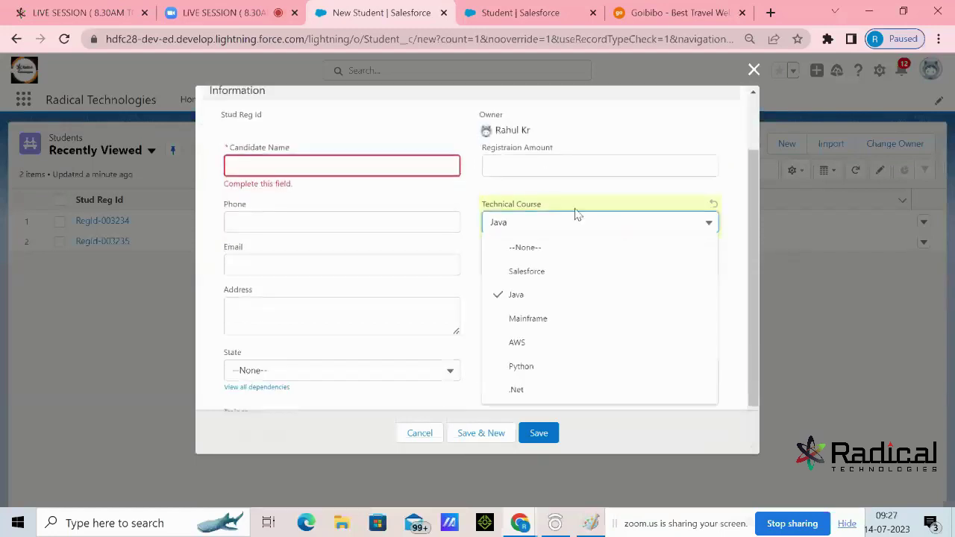
{"action": "left_click", "coordinate": [404, 165]}
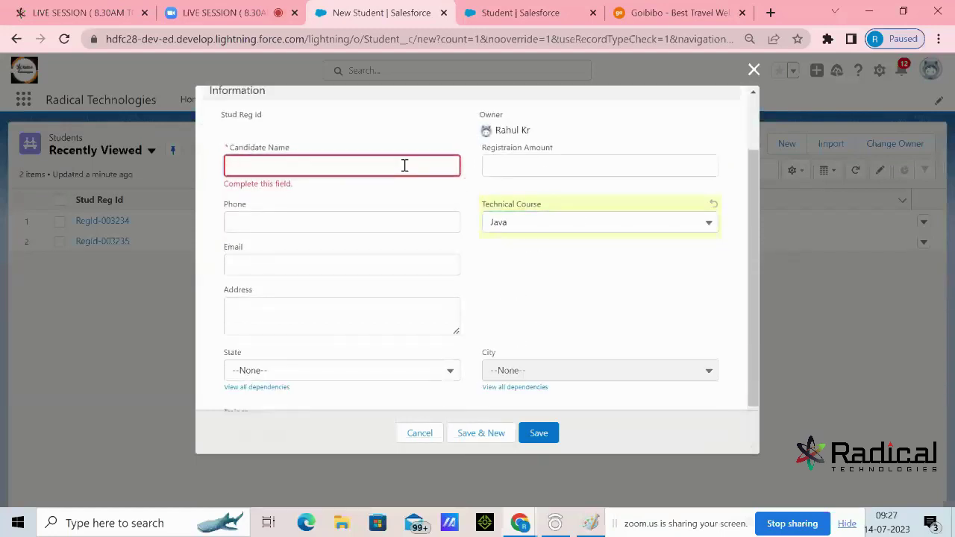
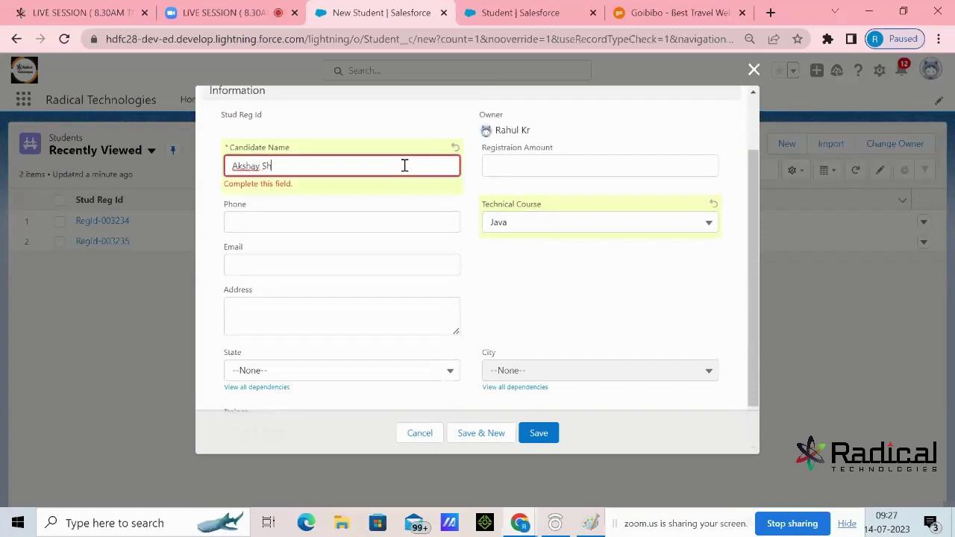
Fill in the candidate name, the student's phone number and e-mail
{"action": "left_click", "coordinate": [391, 229]}
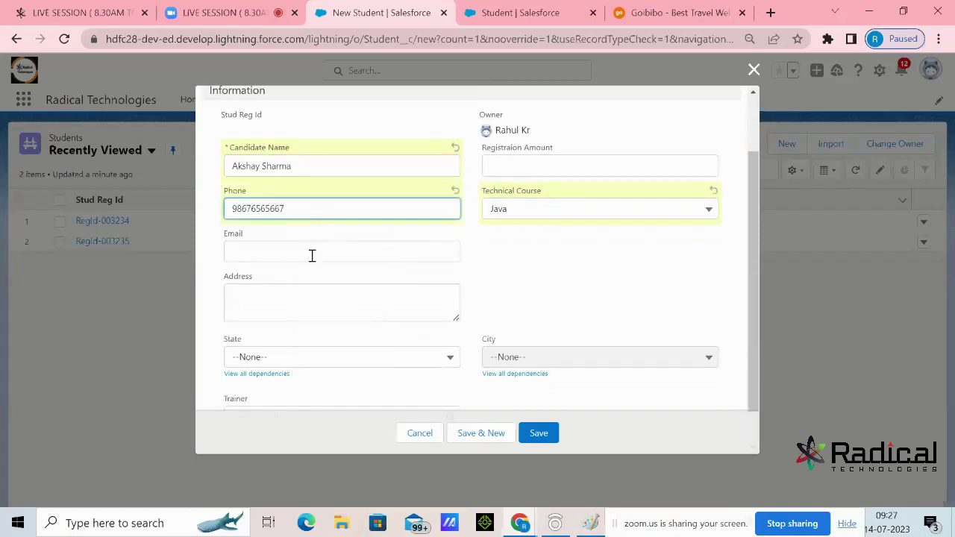
{"action": "left_click", "coordinate": [312, 256]}
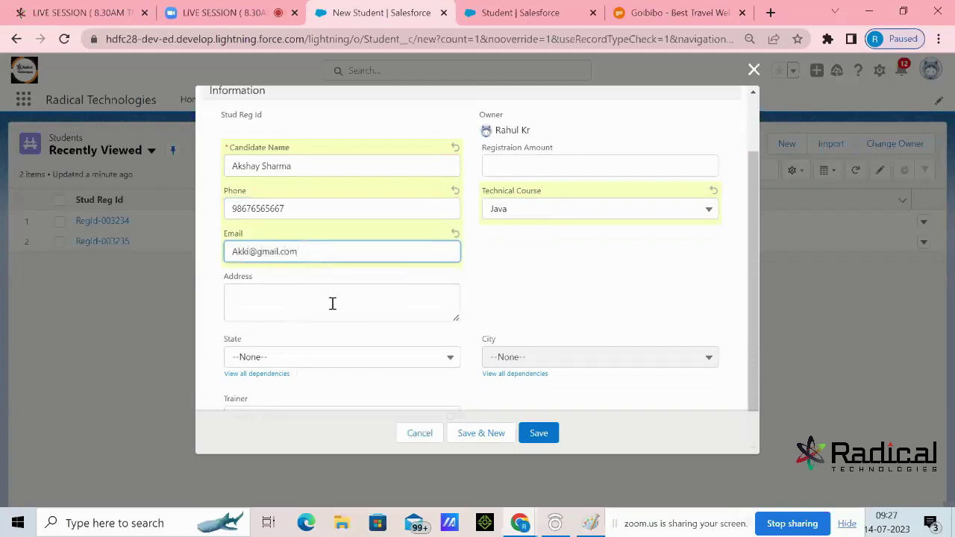
Enter address Indore, state Madhya Pradesh, city Indore, and switch Technical Course to Salesforce
{"action": "left_click", "coordinate": [333, 304]}
{"action": "type", "text": "aefsdgdfh"}
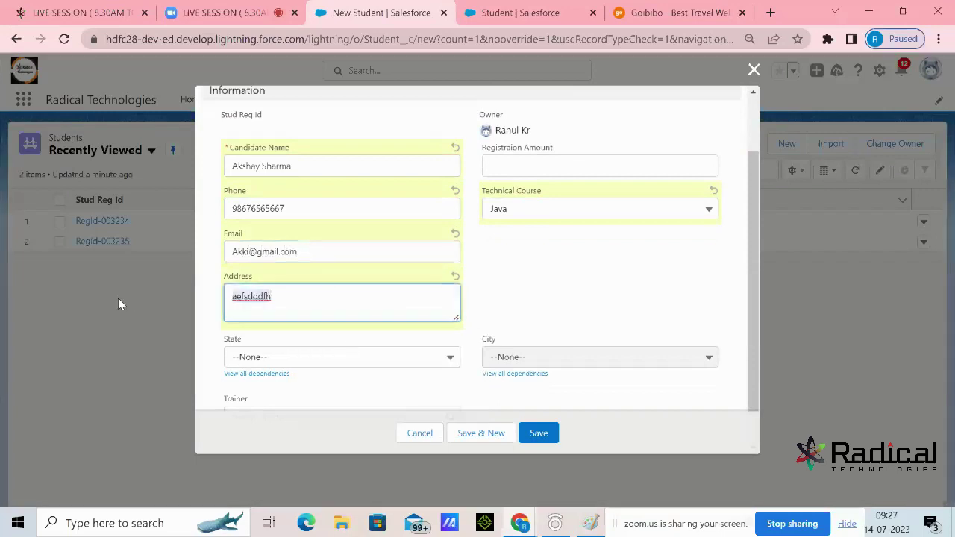
{"action": "key", "text": "ctrl+a"}
{"action": "type", "text": "In"}
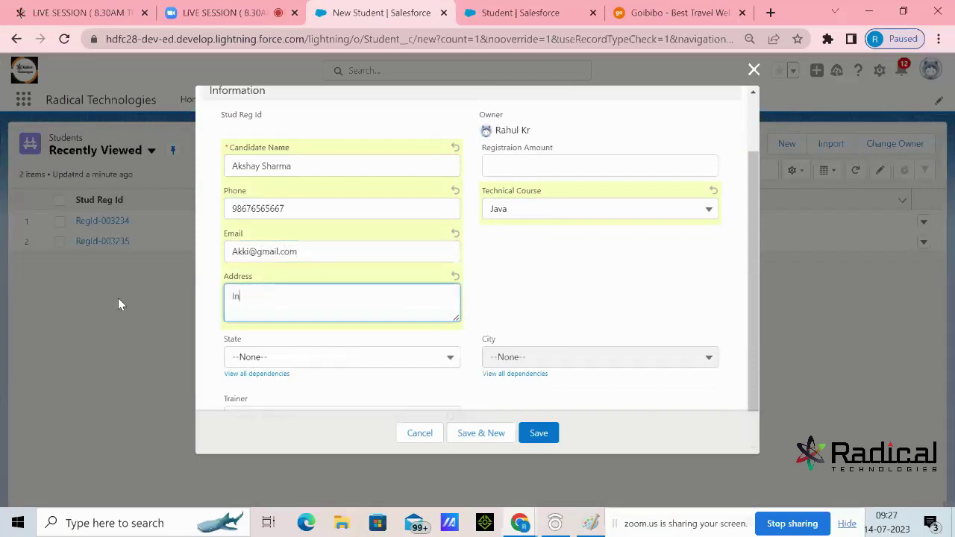
{"action": "type", "text": "dore"}
{"action": "scroll", "coordinate": [409, 313], "scroll_direction": "down", "scroll_amount": 1}
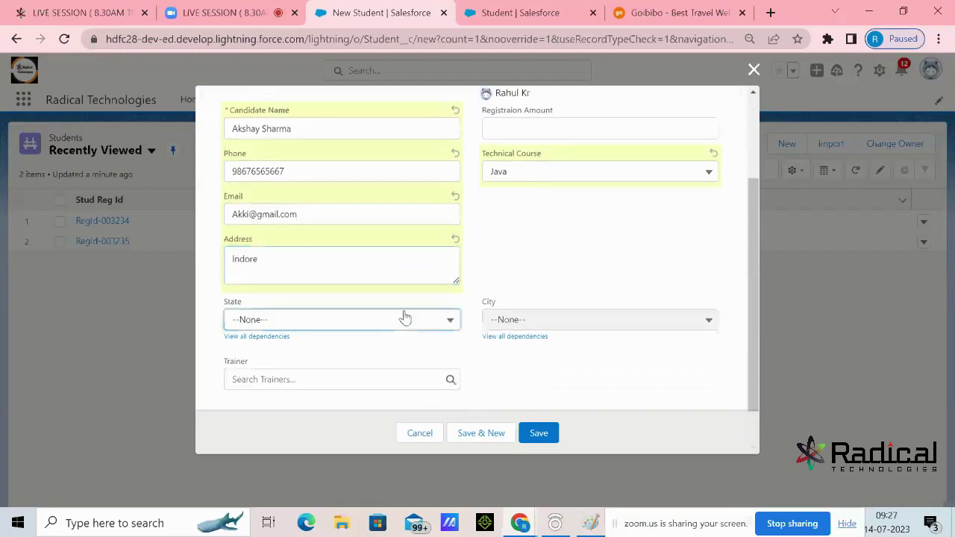
{"action": "left_click", "coordinate": [403, 318]}
{"action": "left_click", "coordinate": [306, 393]}
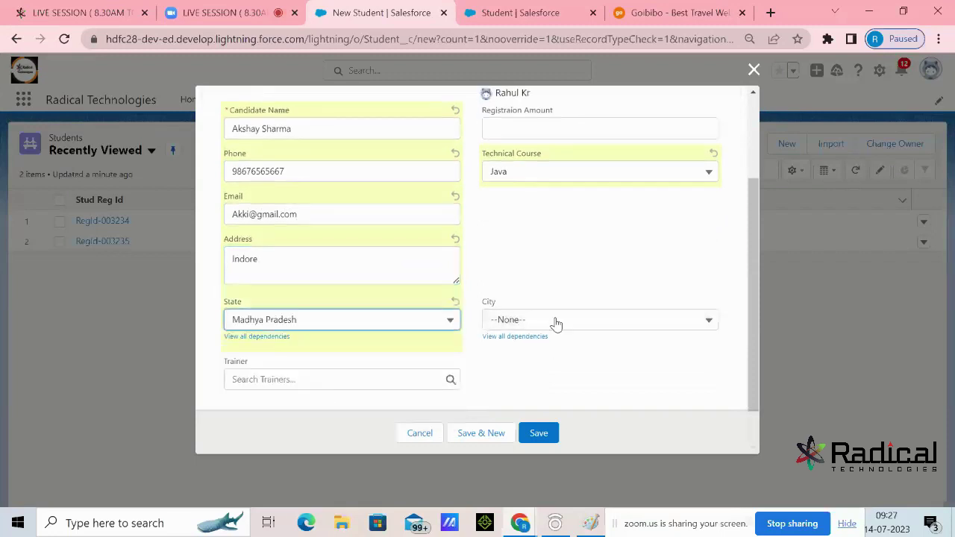
{"action": "left_click", "coordinate": [555, 322]}
{"action": "left_click", "coordinate": [527, 392]}
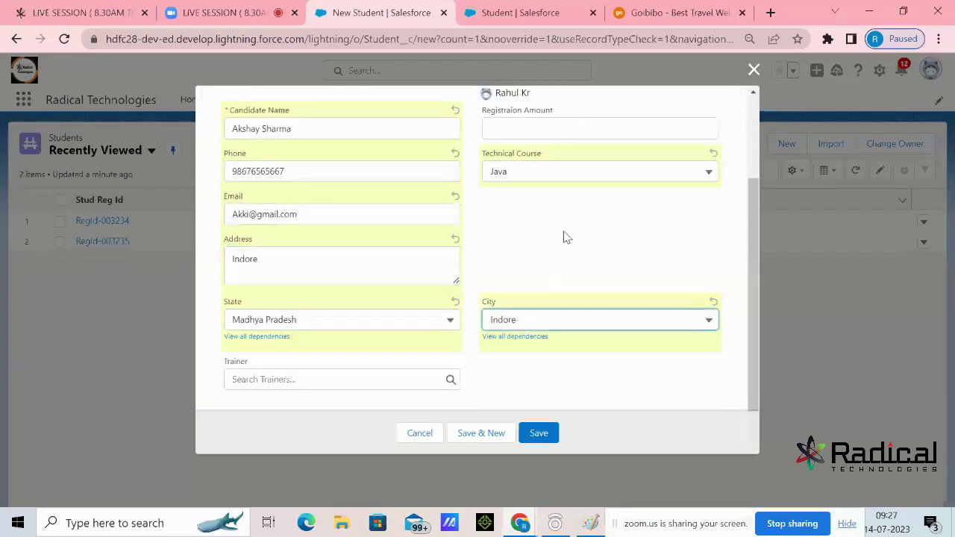
{"action": "left_click", "coordinate": [542, 170]}
{"action": "left_click", "coordinate": [513, 218]}
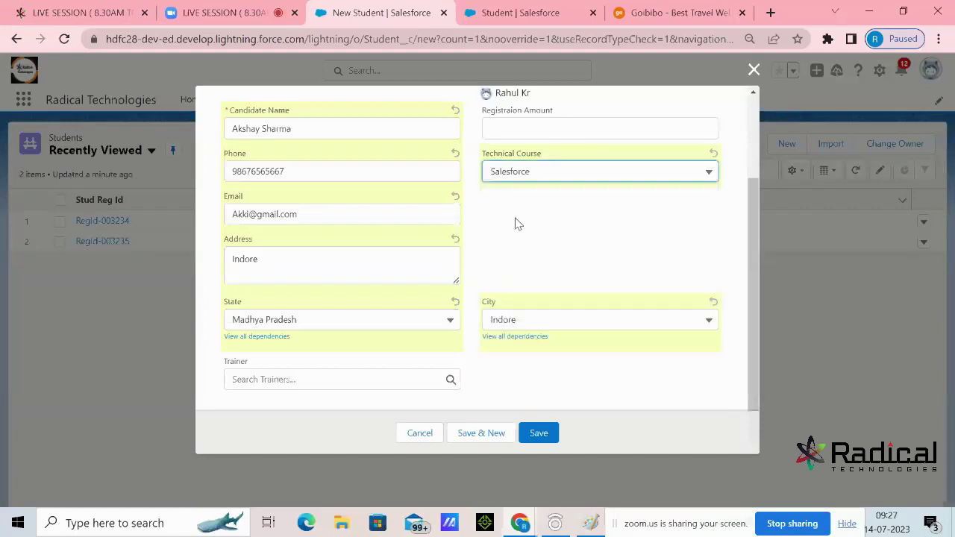
Choose Sunil (Salesforce) from Recent Trainers as the student's trainer
{"action": "left_click", "coordinate": [382, 379]}
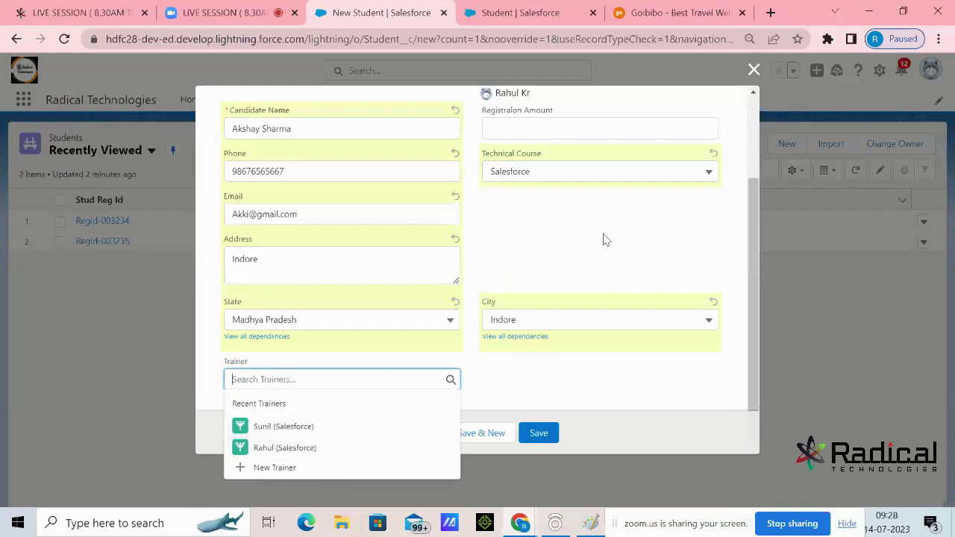
{"action": "scroll", "coordinate": [604, 241], "scroll_direction": "up", "scroll_amount": 1}
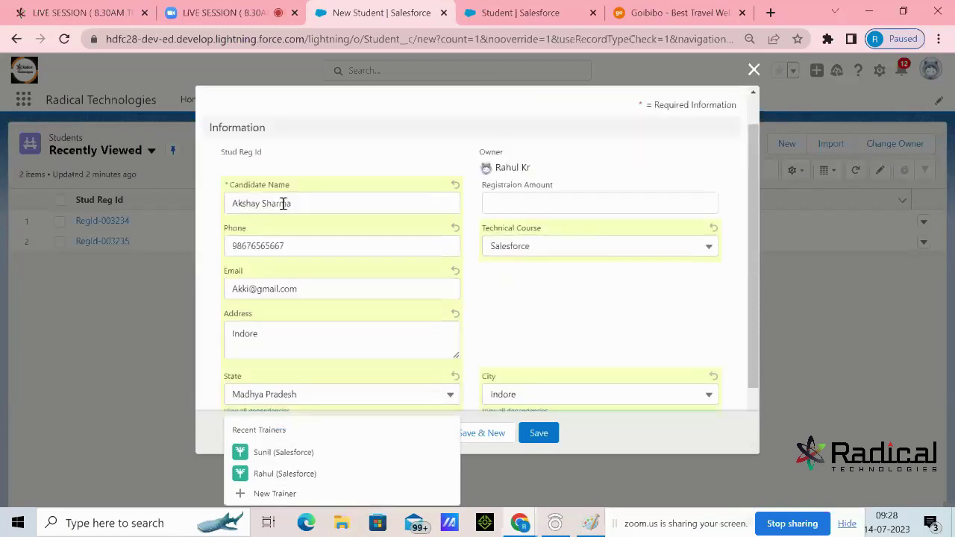
{"action": "scroll", "coordinate": [469, 244], "scroll_direction": "down", "scroll_amount": 1}
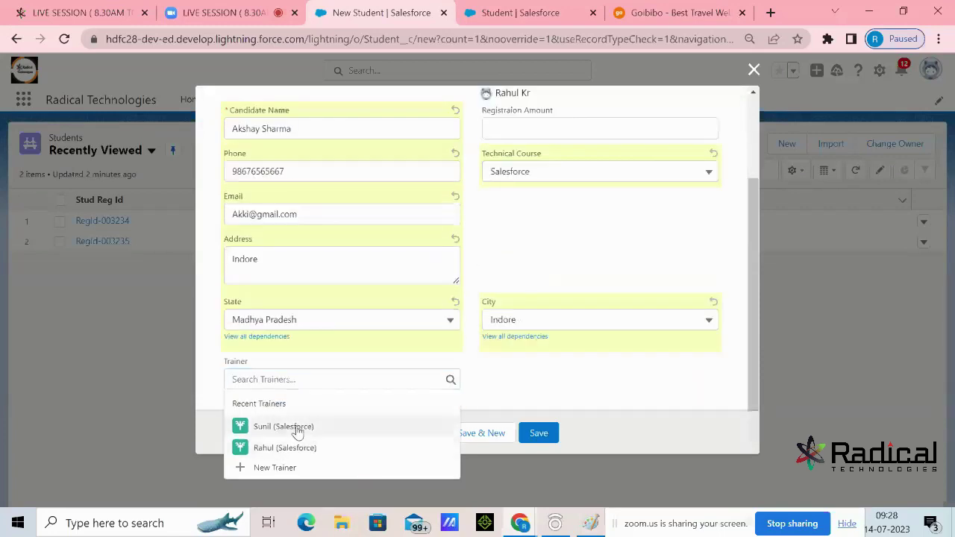
{"action": "left_click", "coordinate": [297, 430]}
{"action": "left_click", "coordinate": [485, 384]}
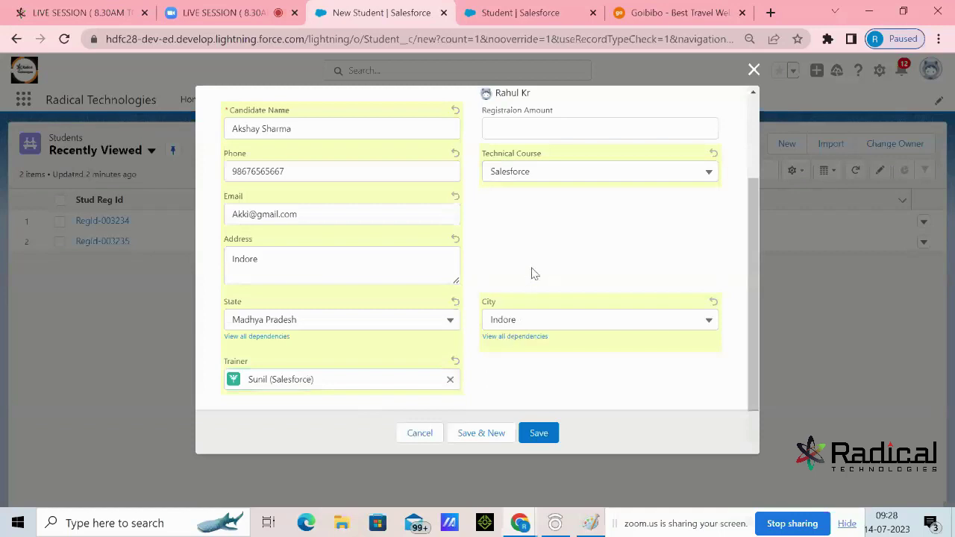
Enter a Registration Amount of 2500 and save the new Student record
{"action": "scroll", "coordinate": [534, 270], "scroll_direction": "up", "scroll_amount": 1}
{"action": "left_click", "coordinate": [535, 204]}
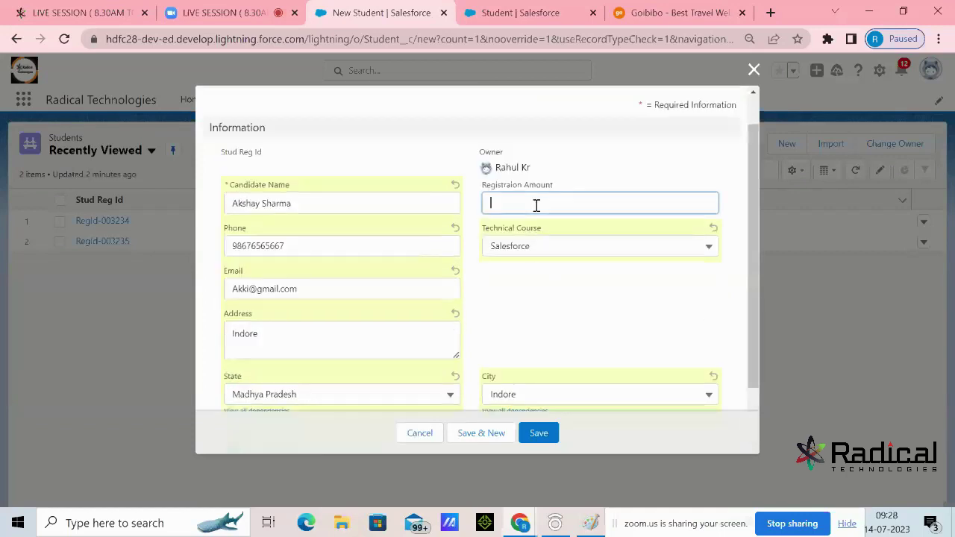
{"action": "type", "text": "3"}
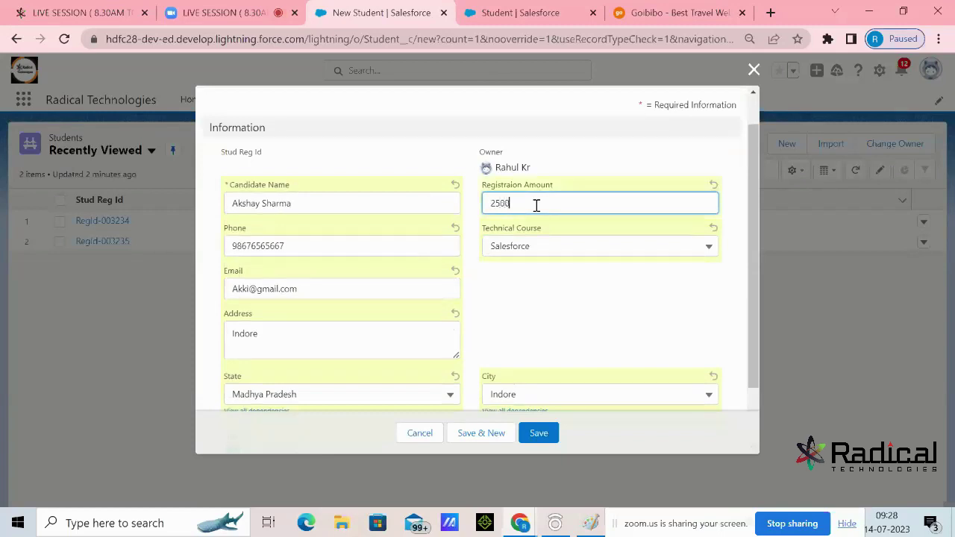
{"action": "scroll", "coordinate": [535, 204], "scroll_direction": "down", "scroll_amount": 1}
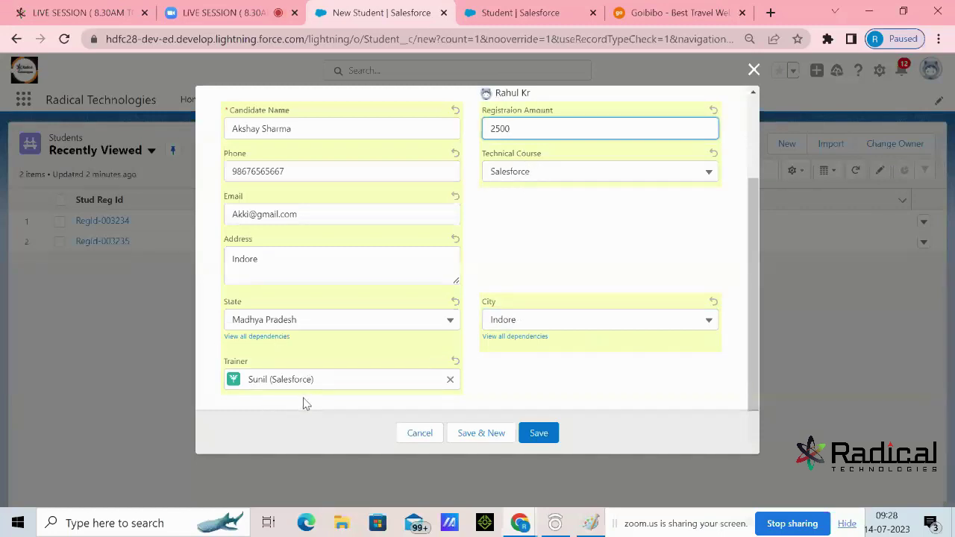
{"action": "left_click", "coordinate": [551, 436]}
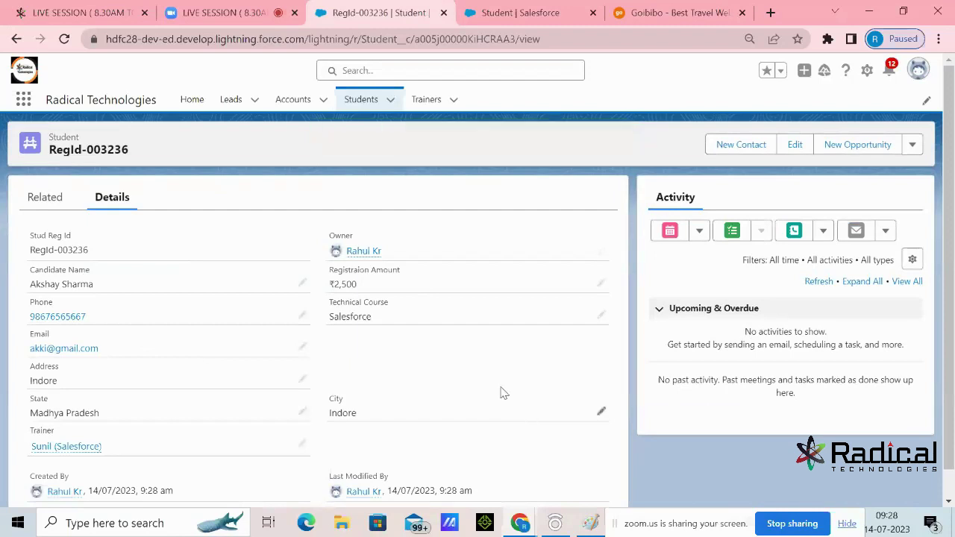
Preview RegId-003236's Trainer link Sunil (Salesforce), then go to the Recently Viewed Trainers list
{"action": "scroll", "coordinate": [500, 384], "scroll_direction": "down", "scroll_amount": 1}
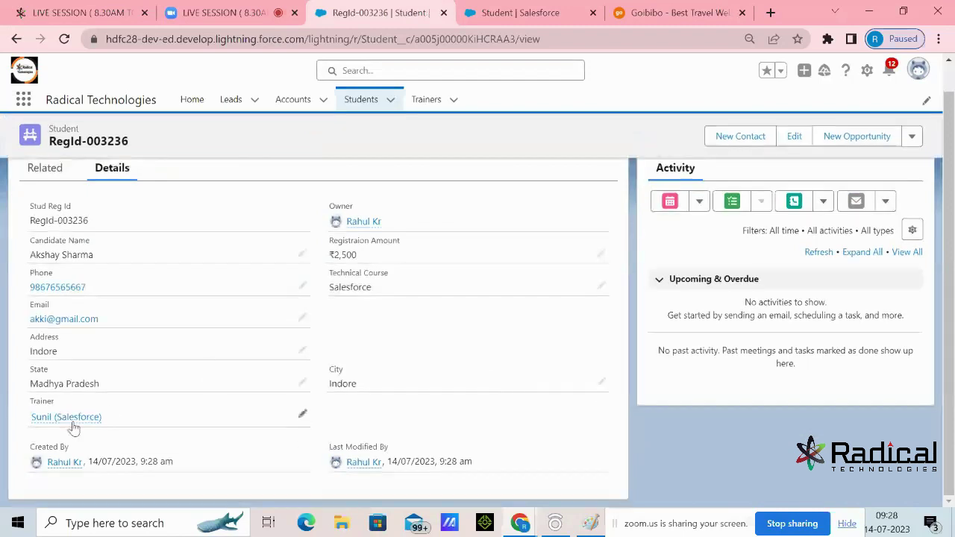
{"action": "mouse_move", "coordinate": [74, 427]}
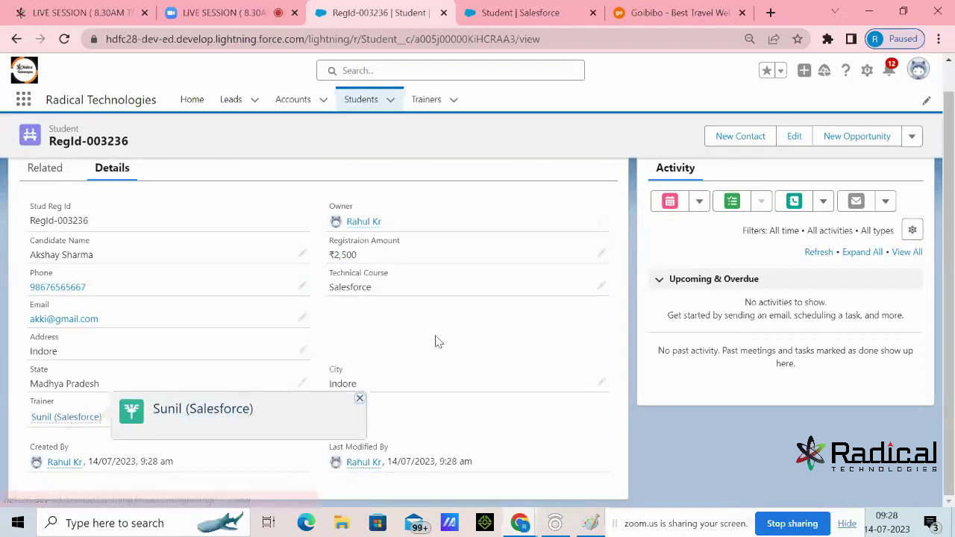
{"action": "left_click", "coordinate": [438, 100]}
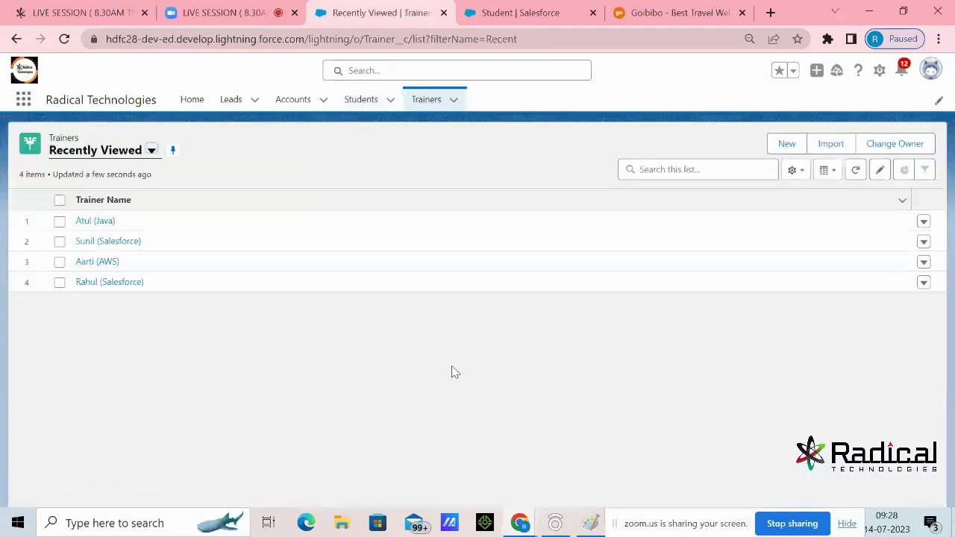
Open Sunil (Salesforce), check its Related Students list, and open student RegId-003236
{"action": "left_click", "coordinate": [91, 243]}
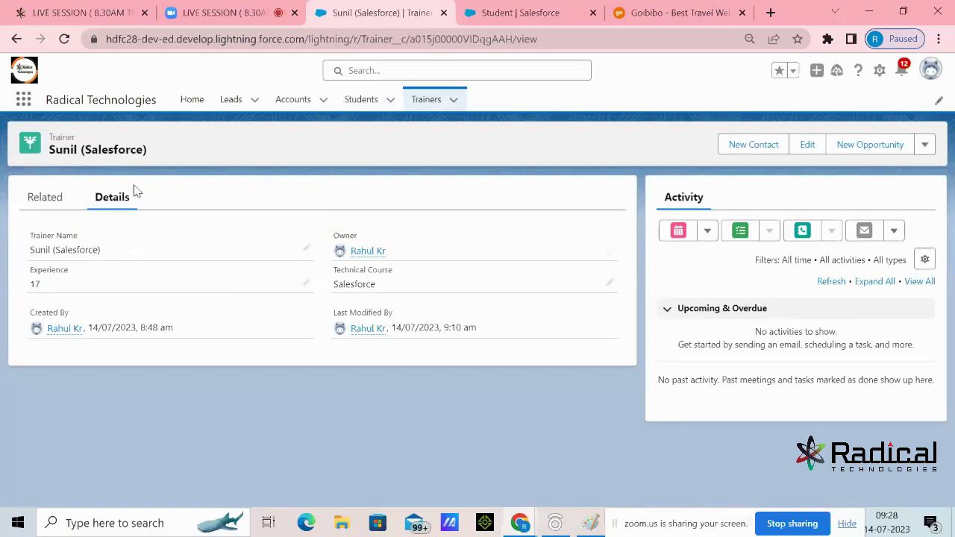
{"action": "left_click", "coordinate": [50, 200]}
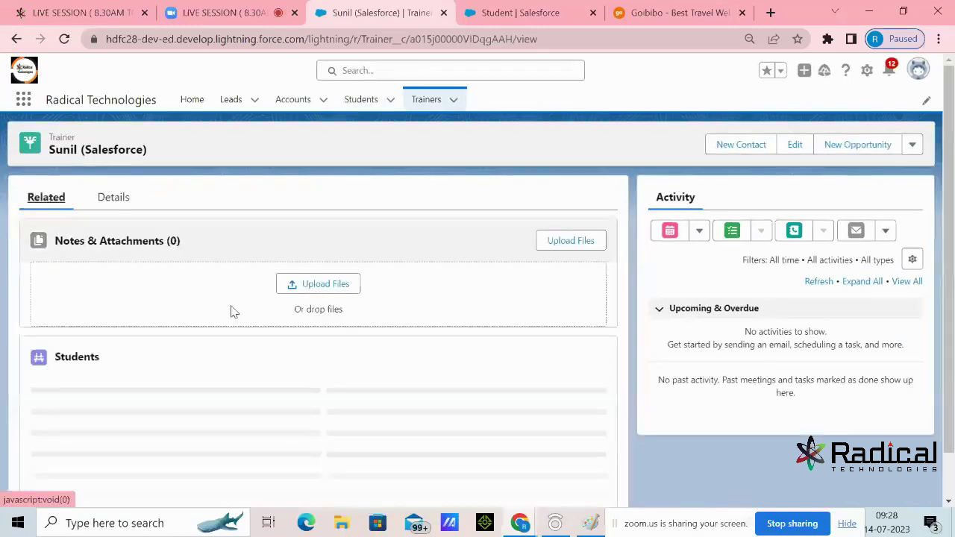
{"action": "left_click", "coordinate": [116, 198]}
{"action": "triple_click", "coordinate": [49, 253]}
{"action": "left_click", "coordinate": [62, 197]}
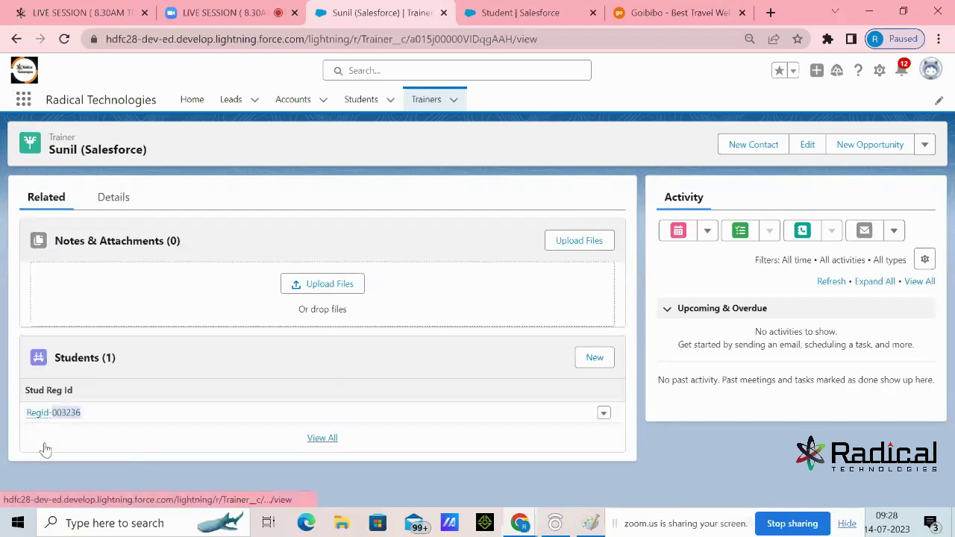
{"action": "left_click", "coordinate": [52, 414]}
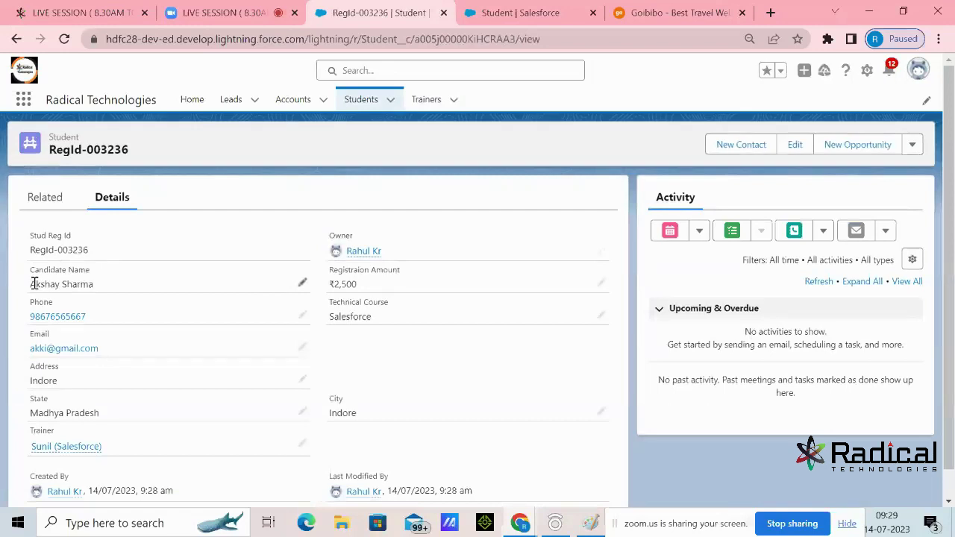
Return to Sunil (Salesforce)'s Related tab showing RegId-003236 in the Students list
{"action": "left_click_drag", "start_coordinate": [33, 284], "coordinate": [102, 288]}
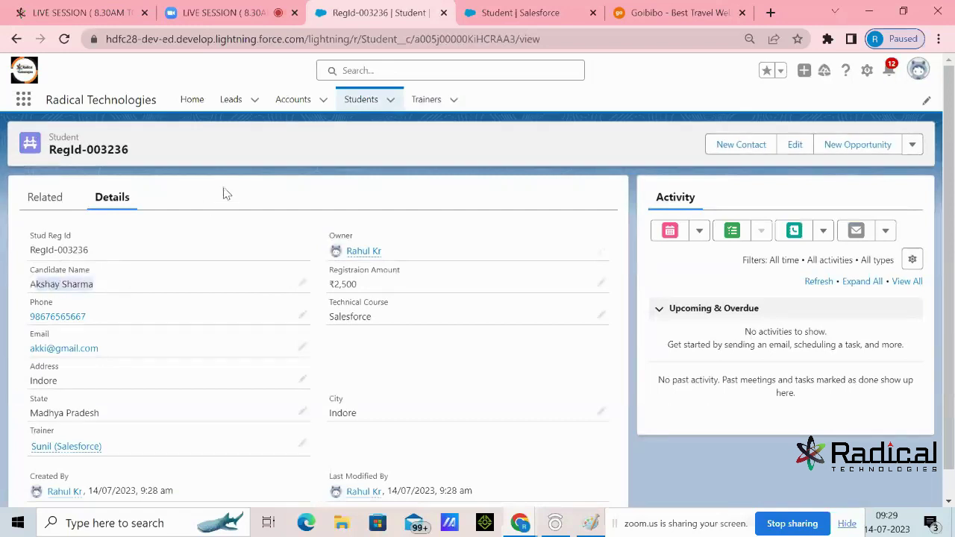
{"action": "left_click", "coordinate": [164, 371]}
{"action": "left_click", "coordinate": [424, 103]}
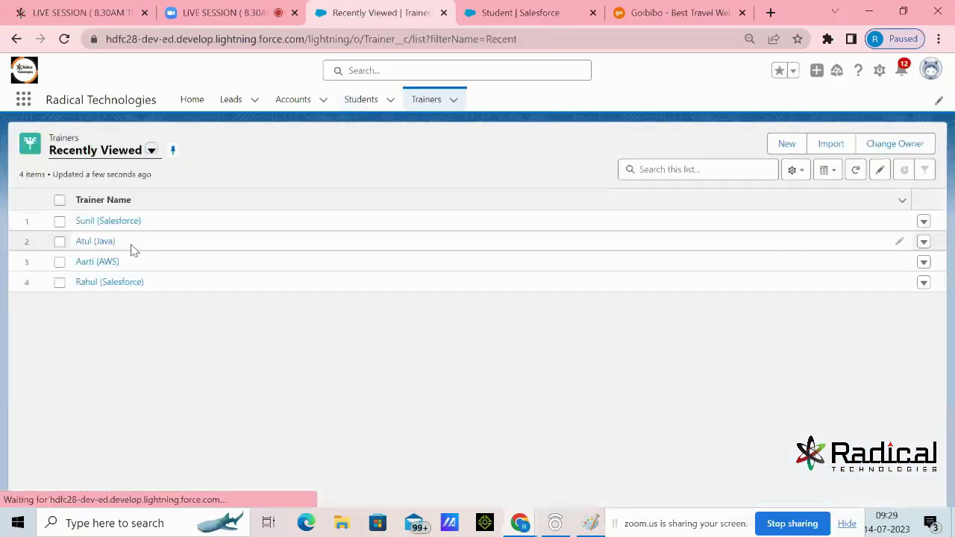
{"action": "left_click", "coordinate": [93, 224]}
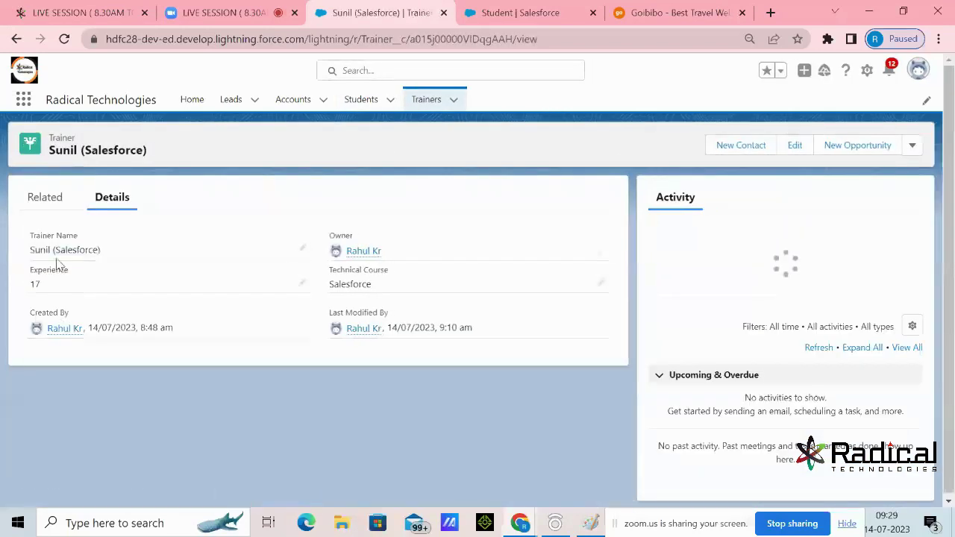
{"action": "left_click", "coordinate": [65, 204]}
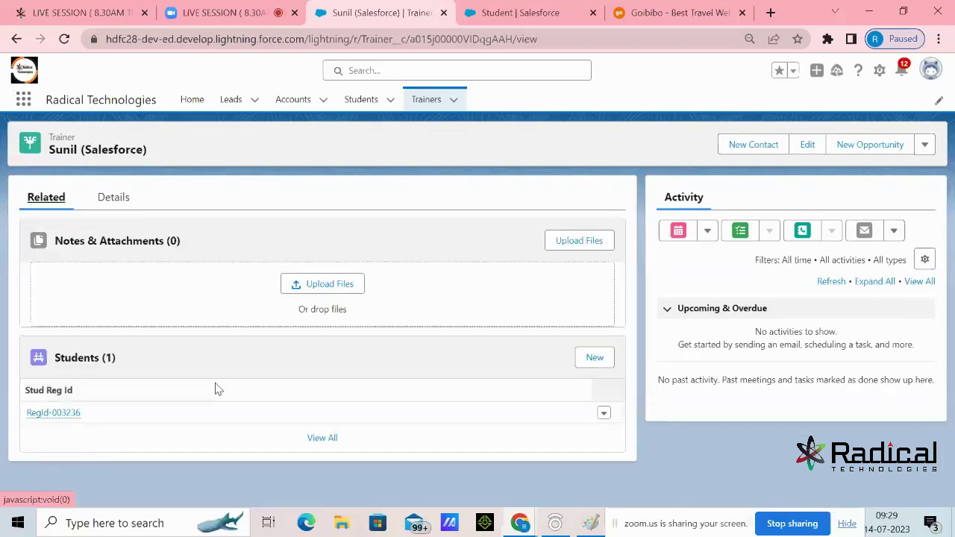
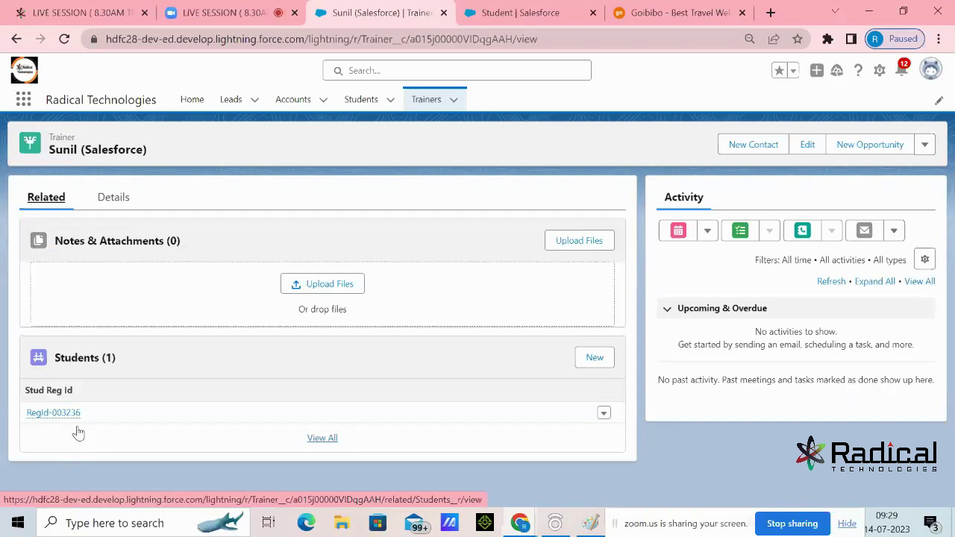
Start a new Student record and enter the student's name, phone number, email and address
{"action": "left_click", "coordinate": [359, 99]}
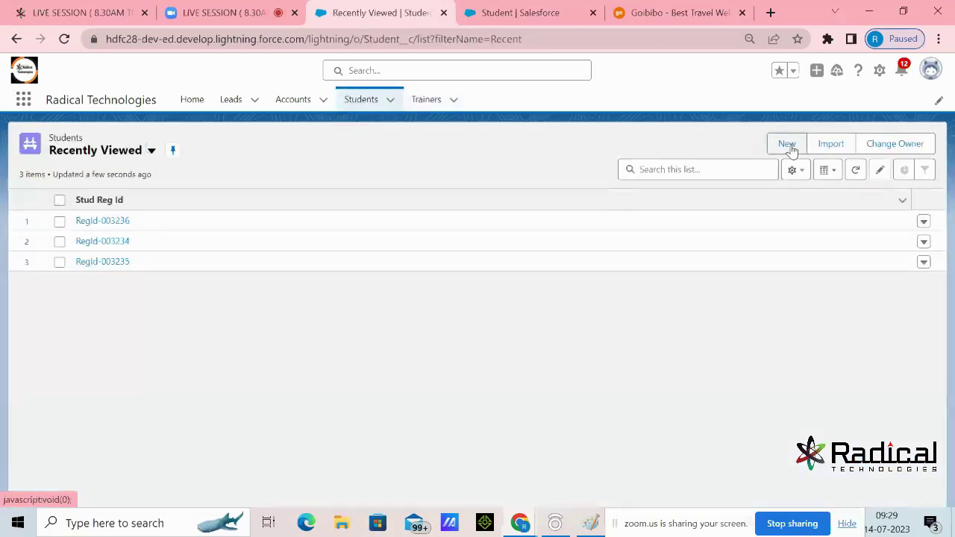
{"action": "left_click", "coordinate": [787, 144]}
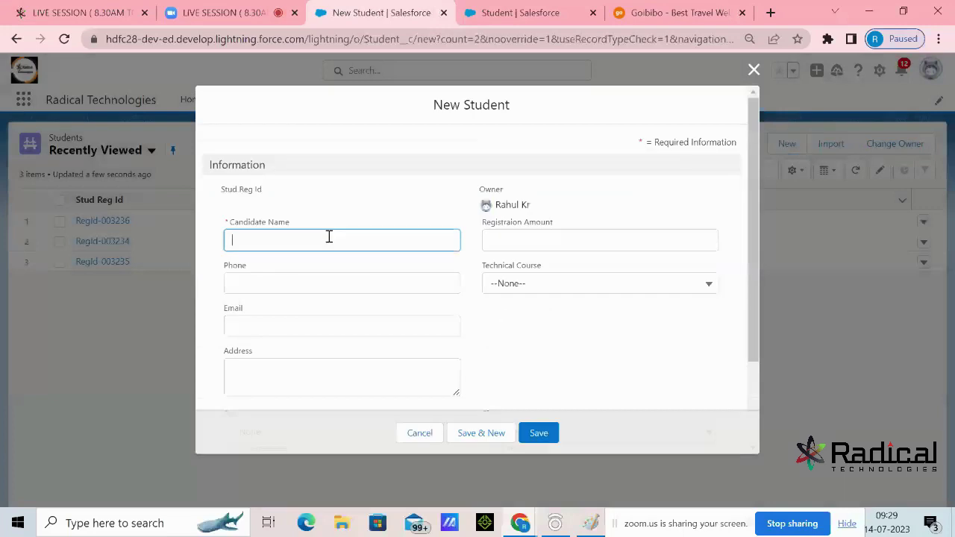
{"action": "type", "text": "Stud1"}
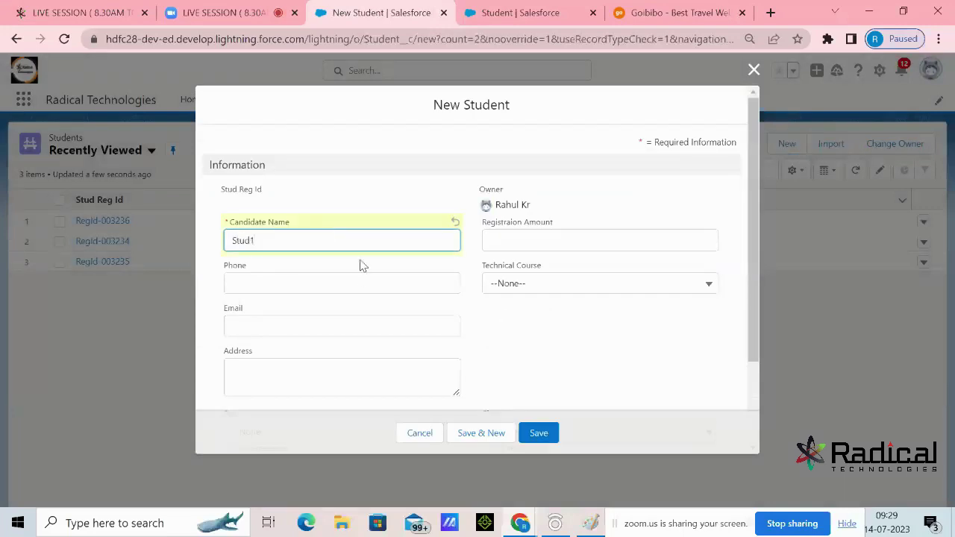
{"action": "left_click", "coordinate": [363, 282]}
{"action": "type", "text": "86575645"}
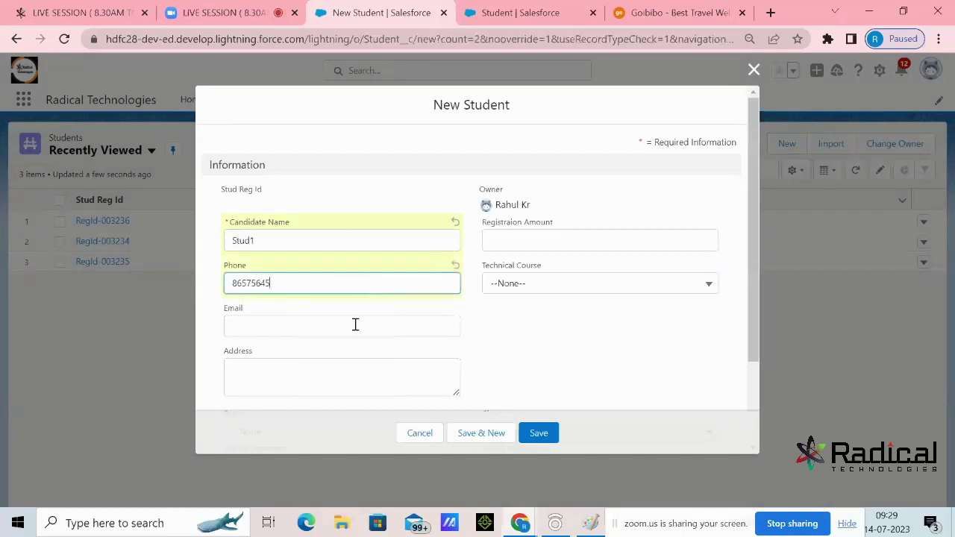
{"action": "left_click", "coordinate": [355, 329]}
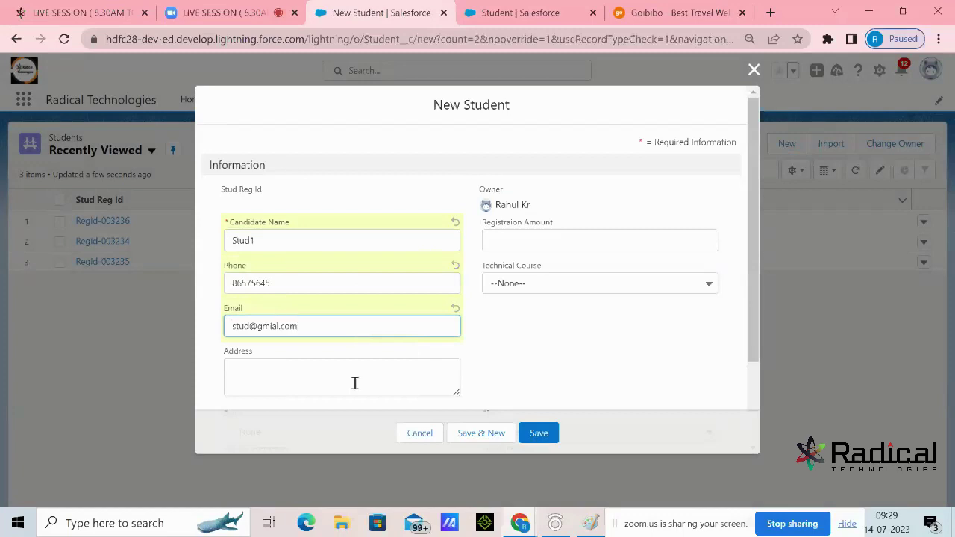
{"action": "left_click", "coordinate": [356, 380]}
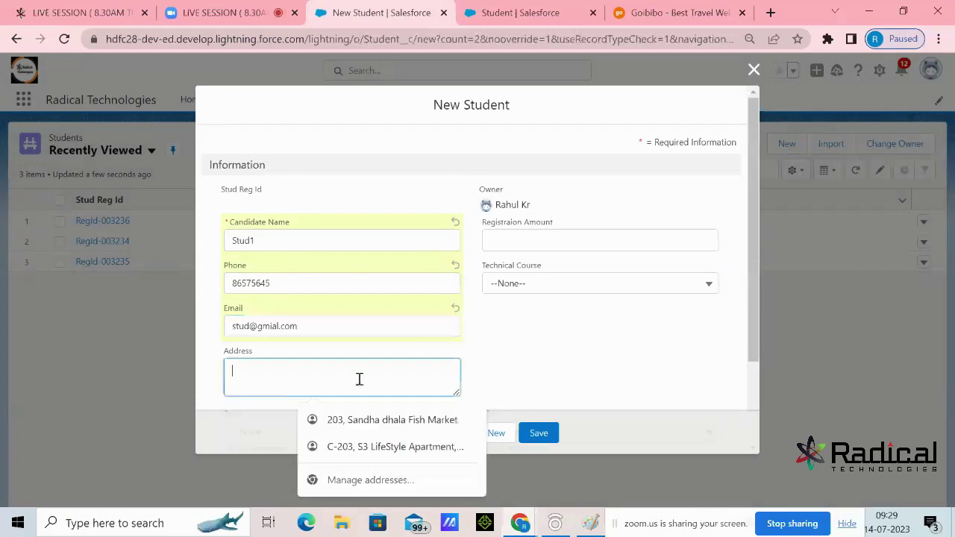
{"action": "type", "text": "Pune"}
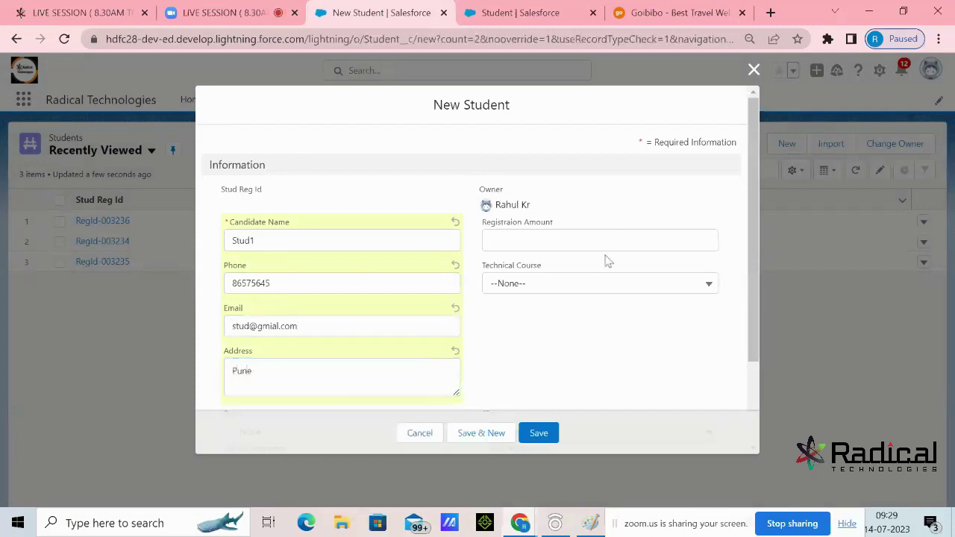
Set amount 1,500, technical course Salesforce, state Maharashtra and city Pune
{"action": "left_click", "coordinate": [607, 239]}
{"action": "type", "text": "1"}
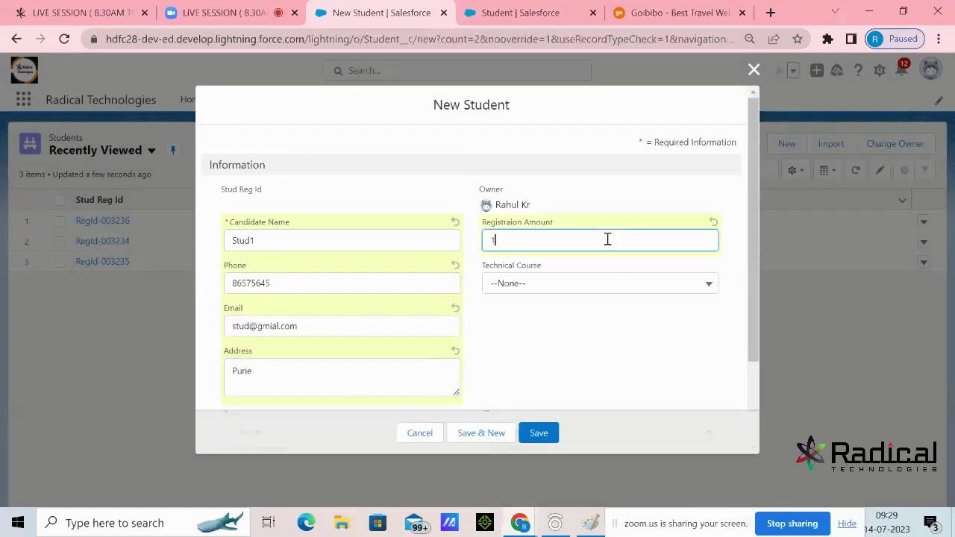
{"action": "type", "text": ",500"}
{"action": "left_click", "coordinate": [595, 287]}
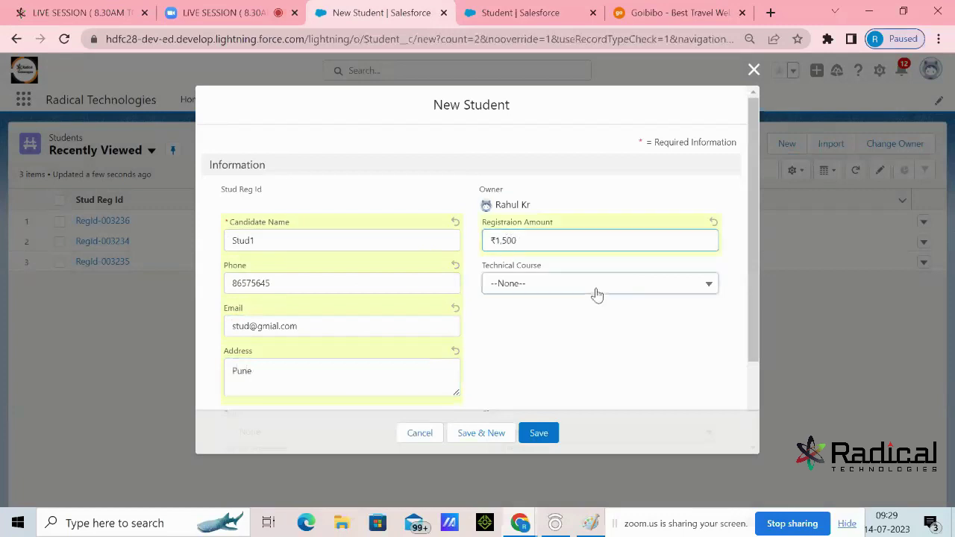
{"action": "left_click", "coordinate": [561, 335]}
{"action": "scroll", "coordinate": [561, 323], "scroll_direction": "down", "scroll_amount": 2}
{"action": "left_click", "coordinate": [411, 322]}
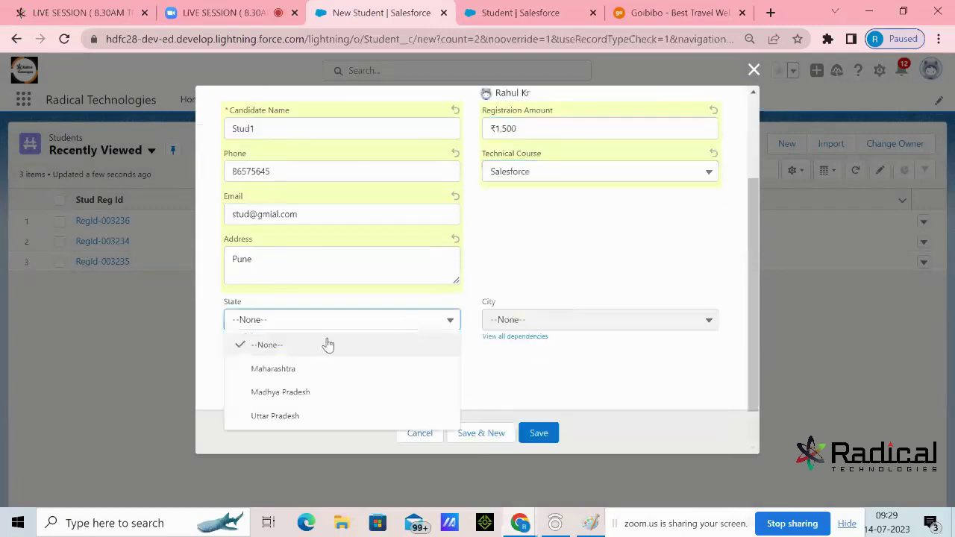
{"action": "left_click", "coordinate": [276, 369]}
{"action": "left_click", "coordinate": [527, 326]}
{"action": "left_click", "coordinate": [507, 368]}
Link the Salesforce trainer through the Trainer lookup and save the student
{"action": "left_click", "coordinate": [545, 264]}
{"action": "left_click", "coordinate": [358, 377]}
{"action": "left_click", "coordinate": [291, 432]}
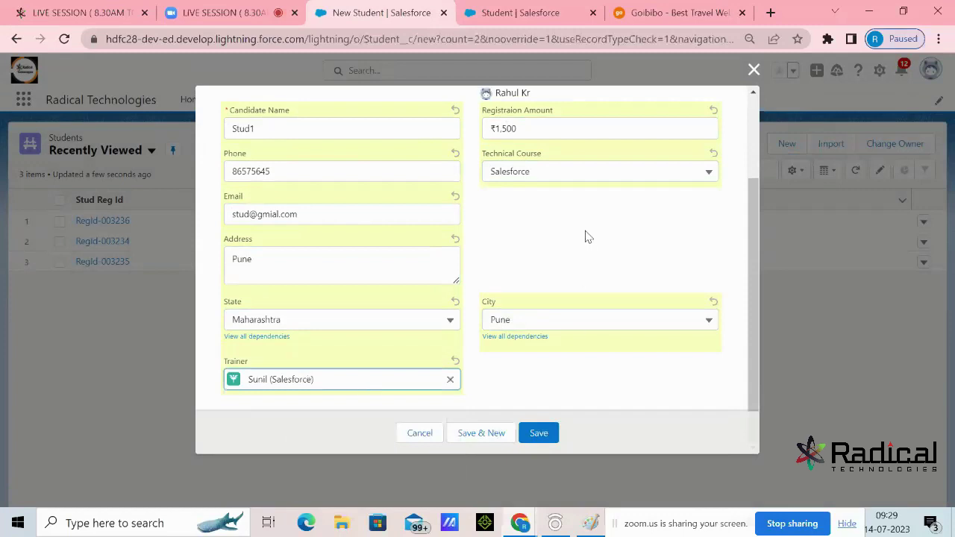
{"action": "scroll", "coordinate": [585, 237], "scroll_direction": "up", "scroll_amount": 3}
{"action": "scroll", "coordinate": [588, 379], "scroll_direction": "down", "scroll_amount": 3}
{"action": "left_click", "coordinate": [537, 434]}
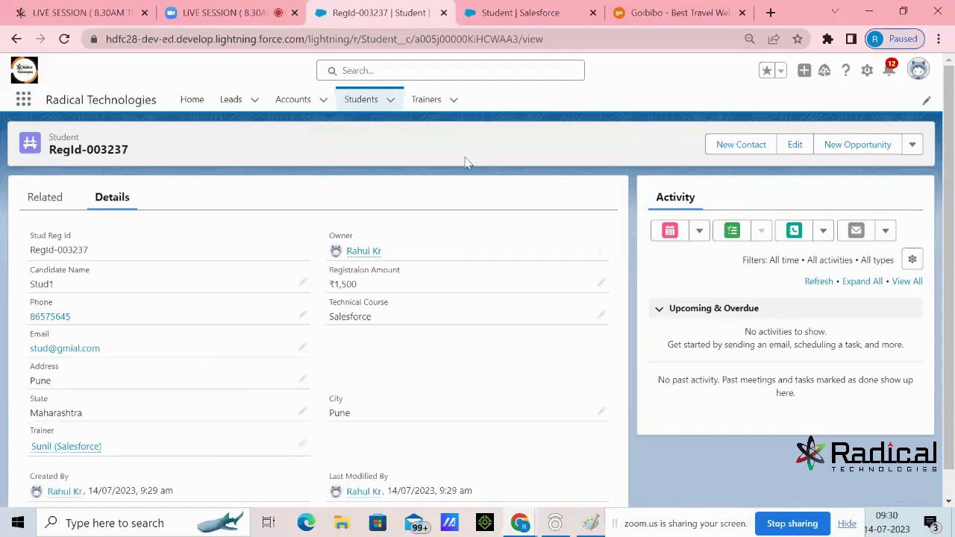
Check the related students of the first Salesforce trainer and the Java trainer
{"action": "left_click", "coordinate": [428, 100]}
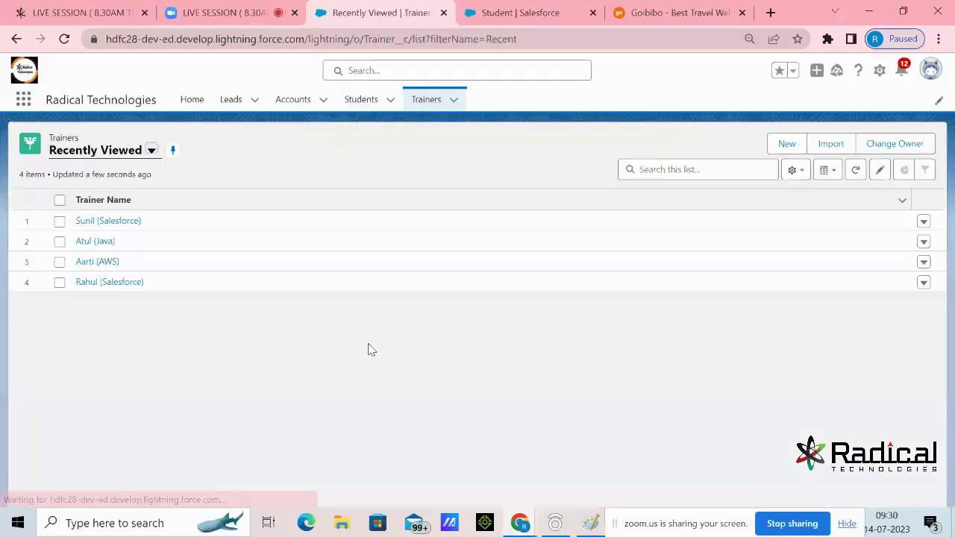
{"action": "left_click", "coordinate": [92, 225]}
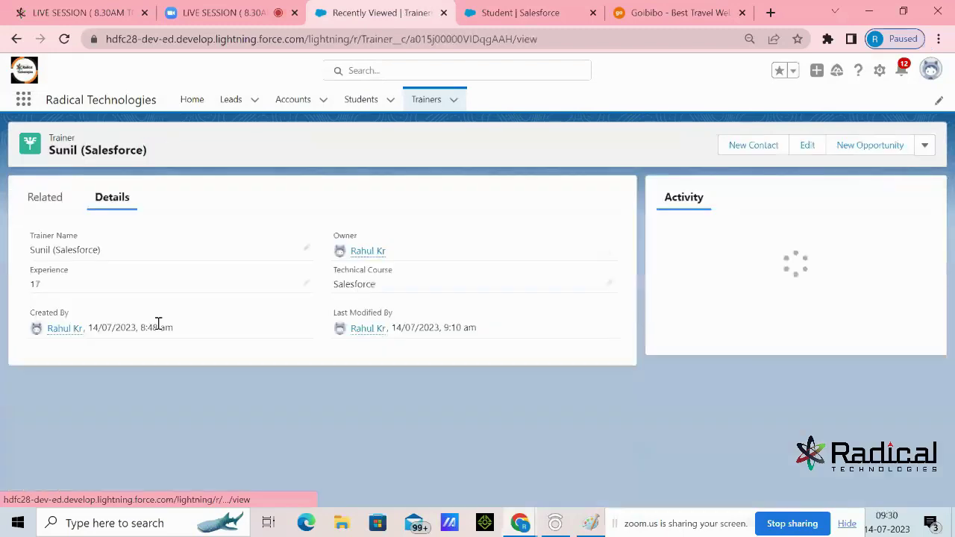
{"action": "left_click", "coordinate": [66, 198]}
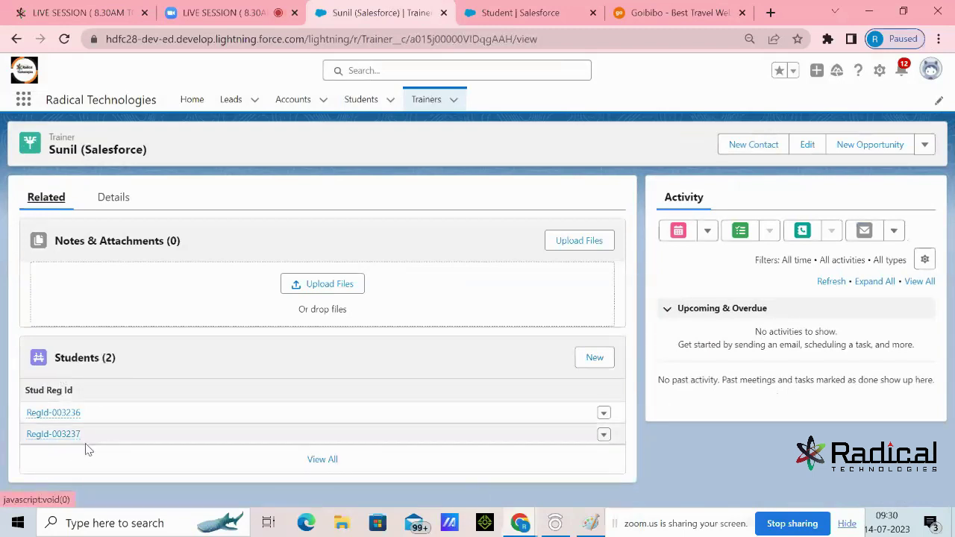
{"action": "left_click", "coordinate": [422, 103]}
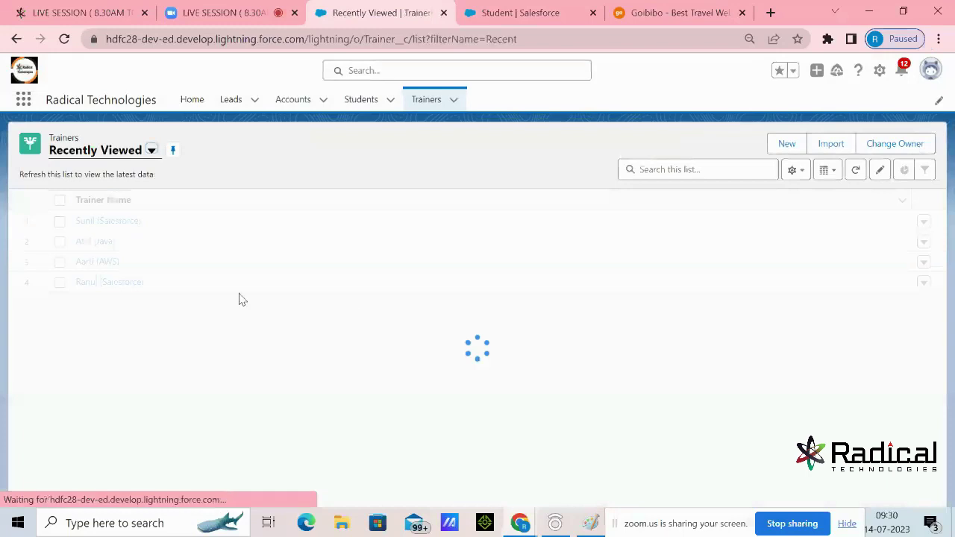
{"action": "left_click", "coordinate": [103, 243]}
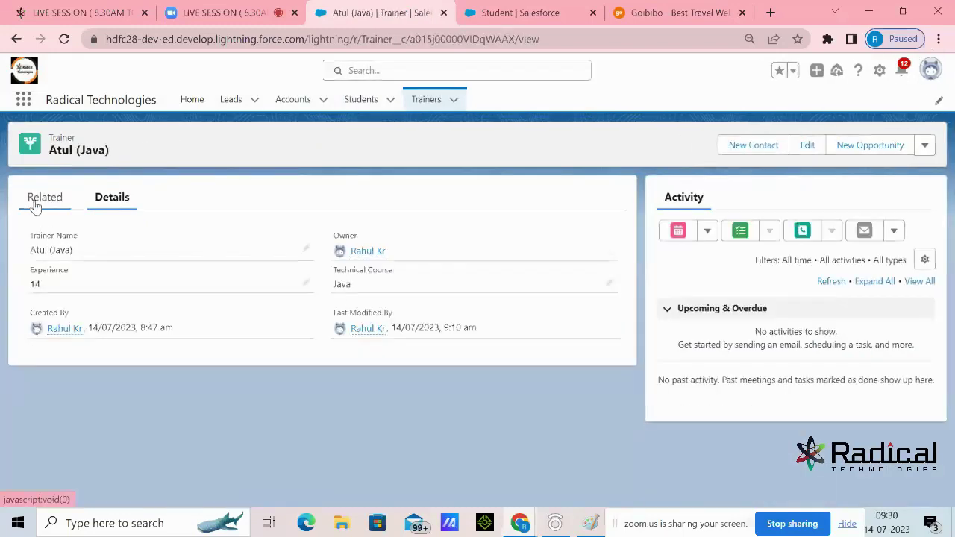
{"action": "left_click", "coordinate": [35, 205]}
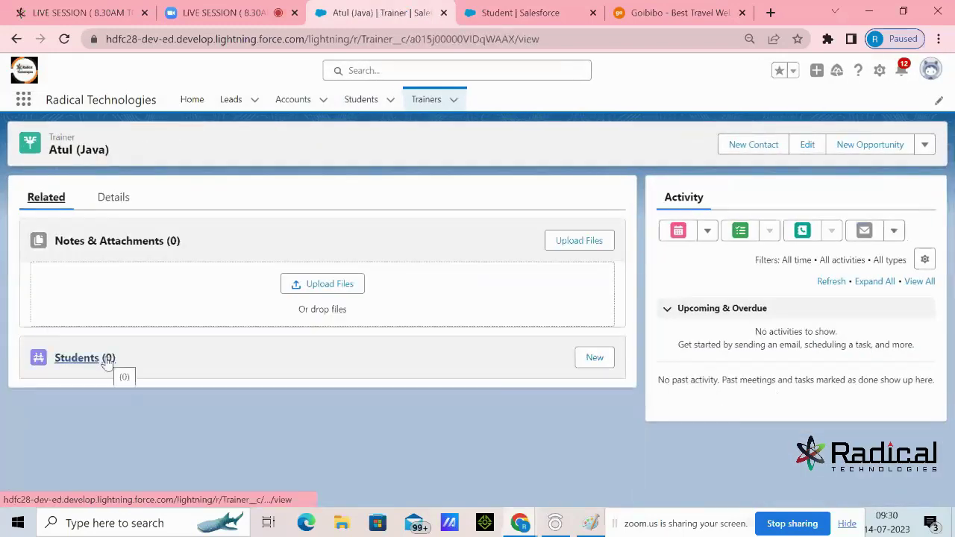
Check the related students of the AWS trainer and the other Salesforce trainer
{"action": "left_click", "coordinate": [418, 103]}
{"action": "left_click", "coordinate": [78, 261]}
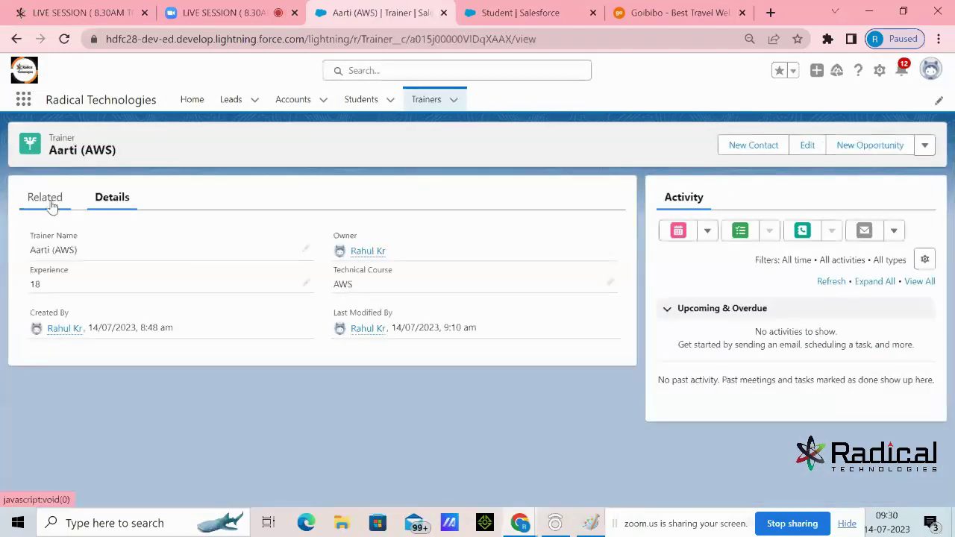
{"action": "left_click", "coordinate": [54, 206]}
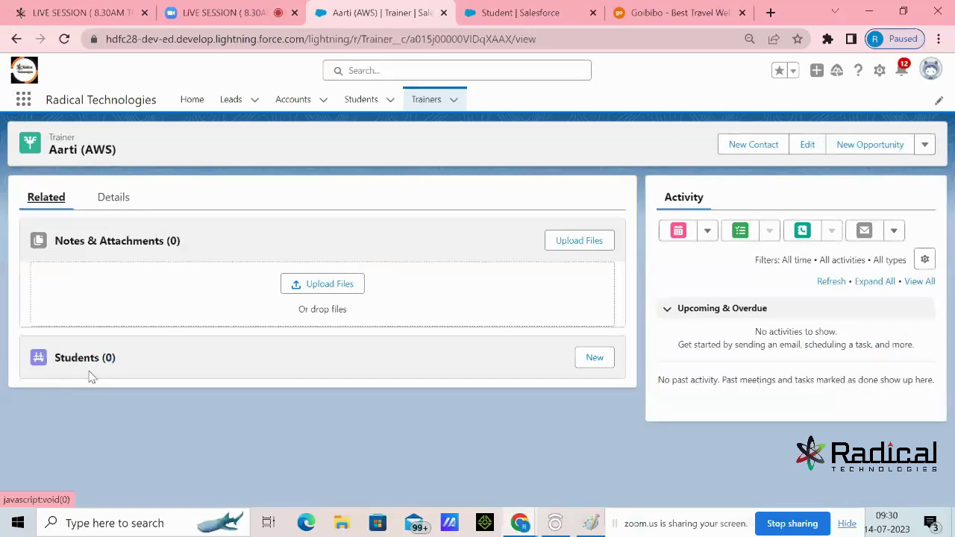
{"action": "left_click_drag", "start_coordinate": [51, 149], "coordinate": [49, 138]}
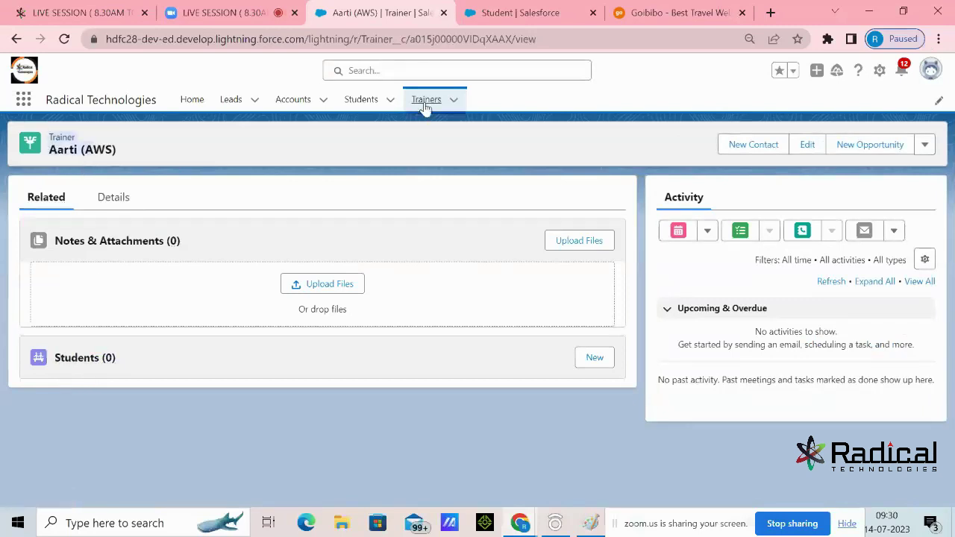
{"action": "left_click", "coordinate": [425, 105]}
{"action": "left_click", "coordinate": [78, 283]}
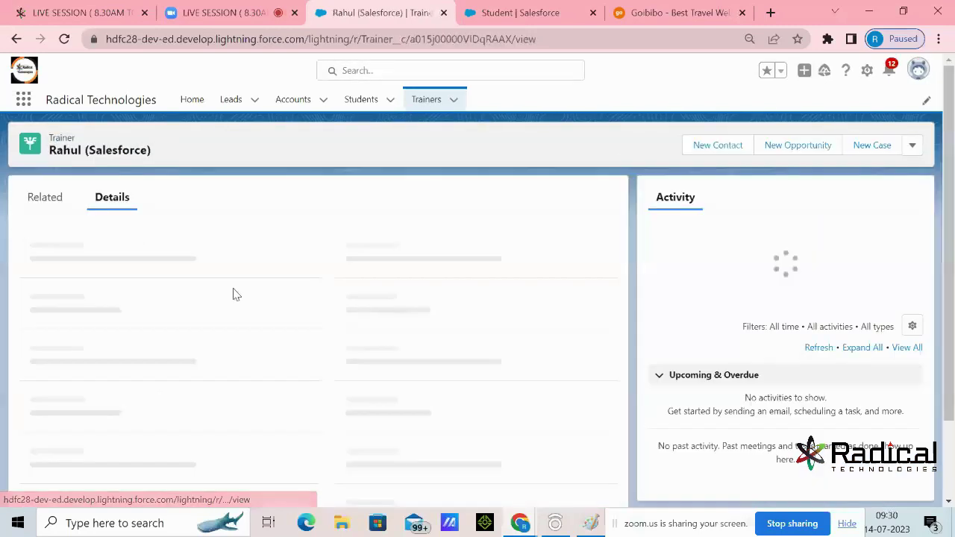
{"action": "left_click", "coordinate": [46, 198]}
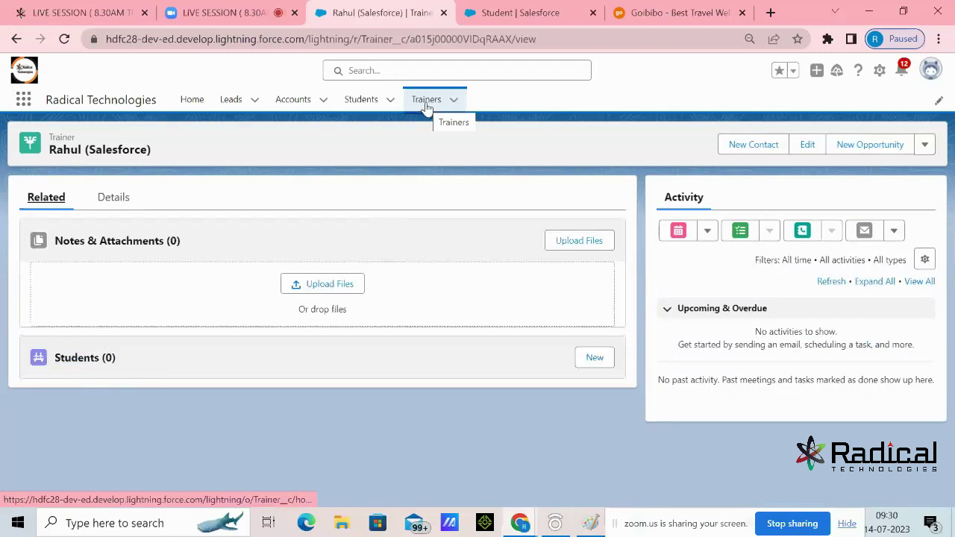
Revisit the Students list, go back to the Trainers list, and switch to Paint
{"action": "left_click", "coordinate": [361, 105]}
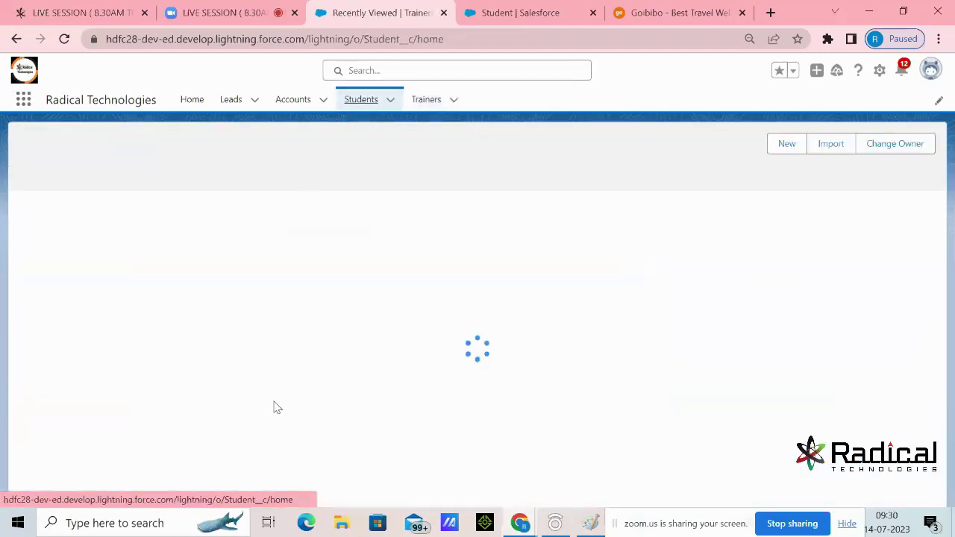
{"action": "left_click", "coordinate": [426, 103]}
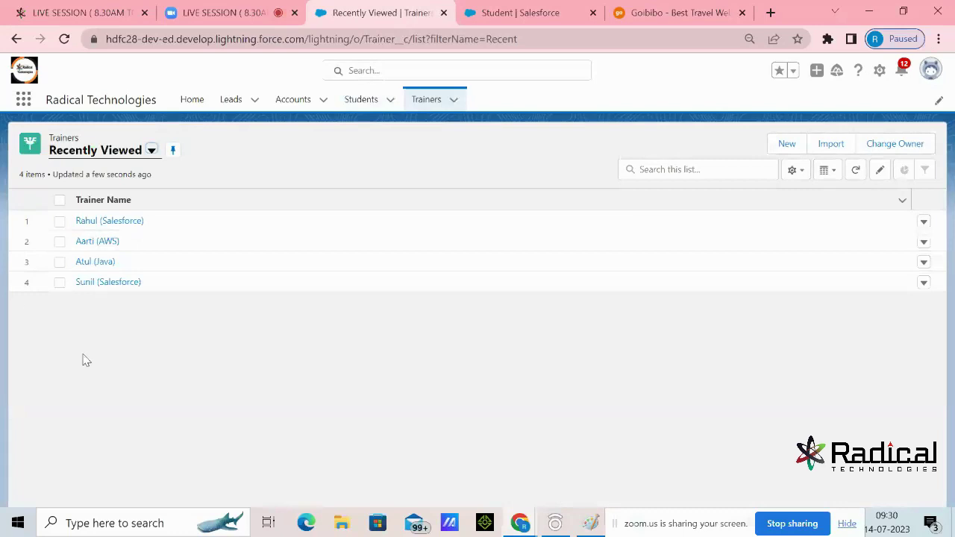
{"action": "left_click", "coordinate": [590, 523]}
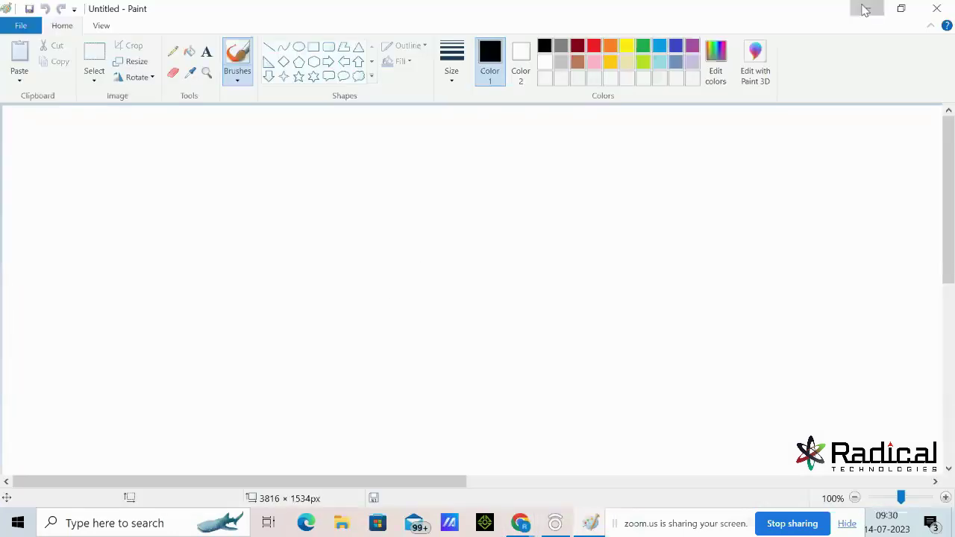
Minimize Paint so the Salesforce Trainers list shows again
{"action": "left_click", "coordinate": [867, 8]}
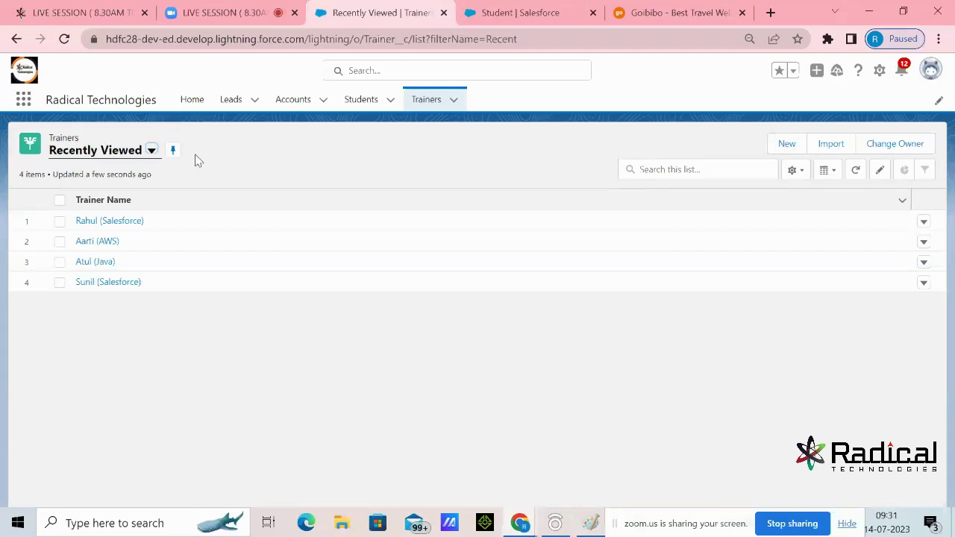
View the Students list (RegId-003234 to RegId-003237), then switch back to Paint
{"action": "left_click", "coordinate": [360, 112]}
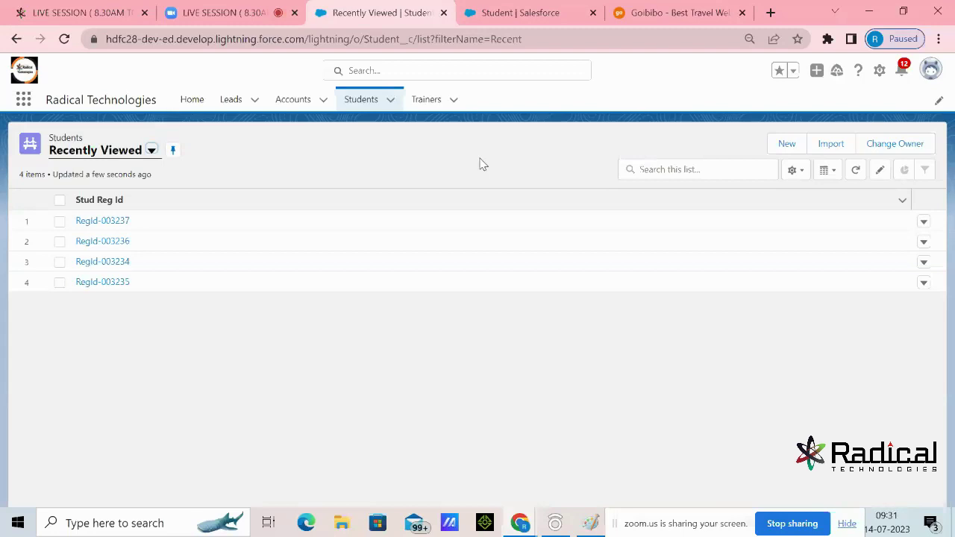
{"action": "left_click", "coordinate": [590, 523]}
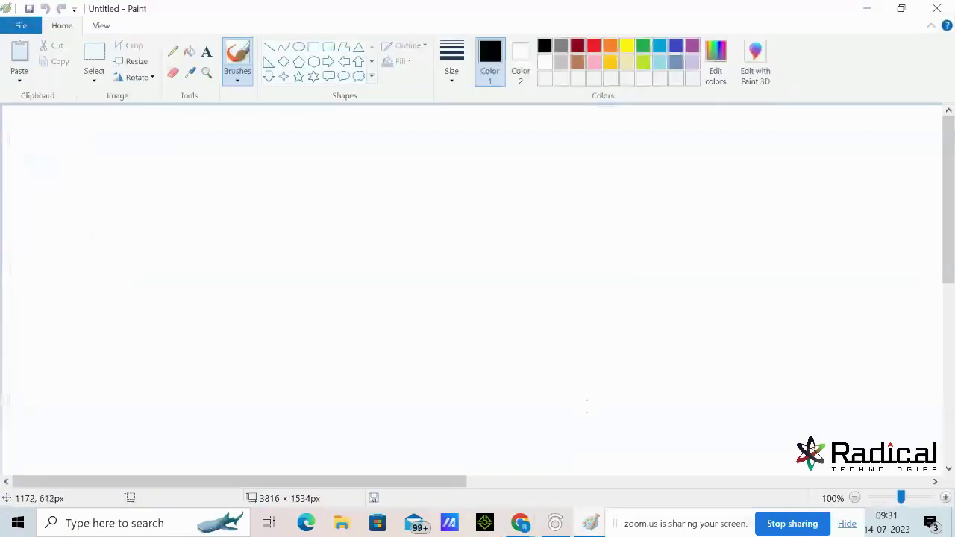
Draw the left rounded box and label it 'Student'
{"action": "left_click", "coordinate": [207, 52]}
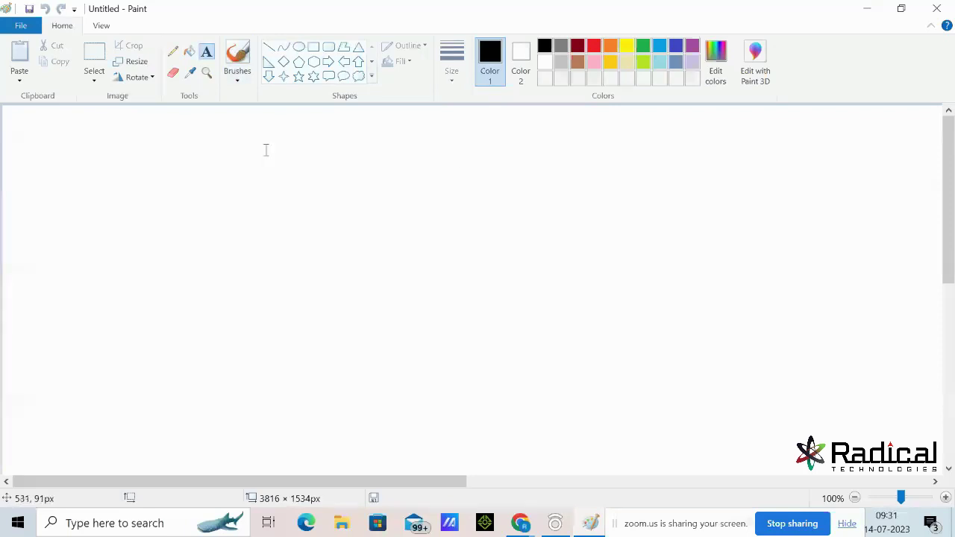
{"action": "left_click", "coordinate": [329, 46]}
{"action": "left_click_drag", "start_coordinate": [167, 164], "coordinate": [359, 328]}
{"action": "left_click", "coordinate": [302, 130]}
{"action": "left_click", "coordinate": [207, 52]}
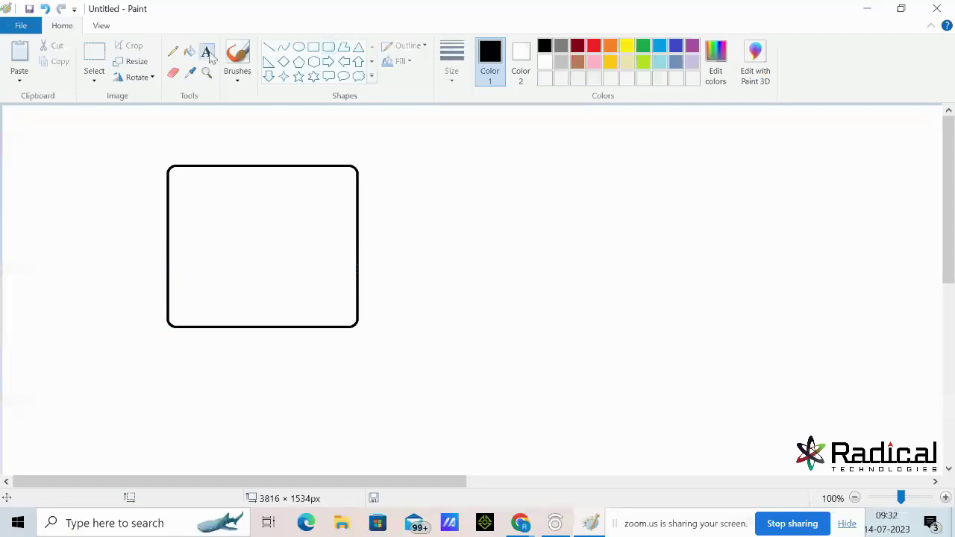
{"action": "left_click", "coordinate": [205, 146]}
{"action": "type", "text": "Student"}
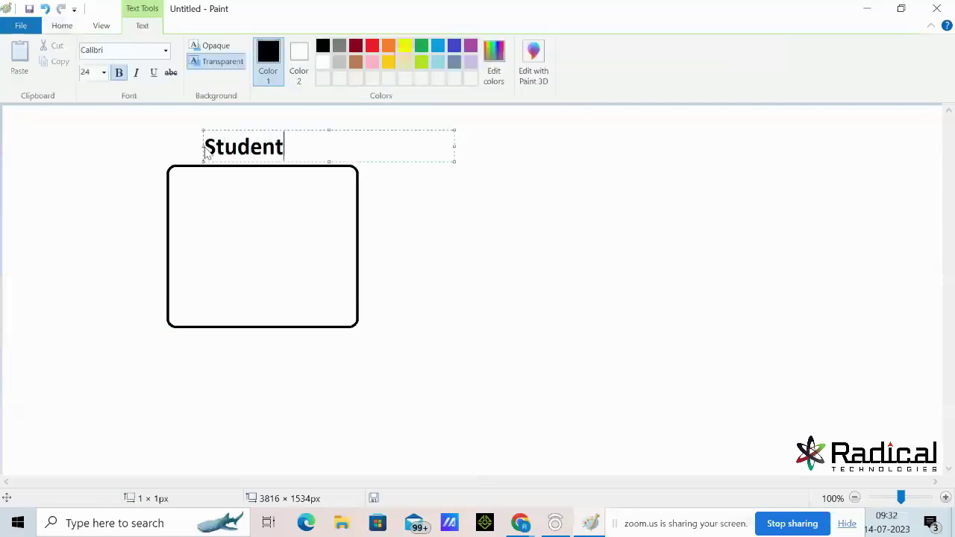
{"action": "left_click", "coordinate": [463, 239]}
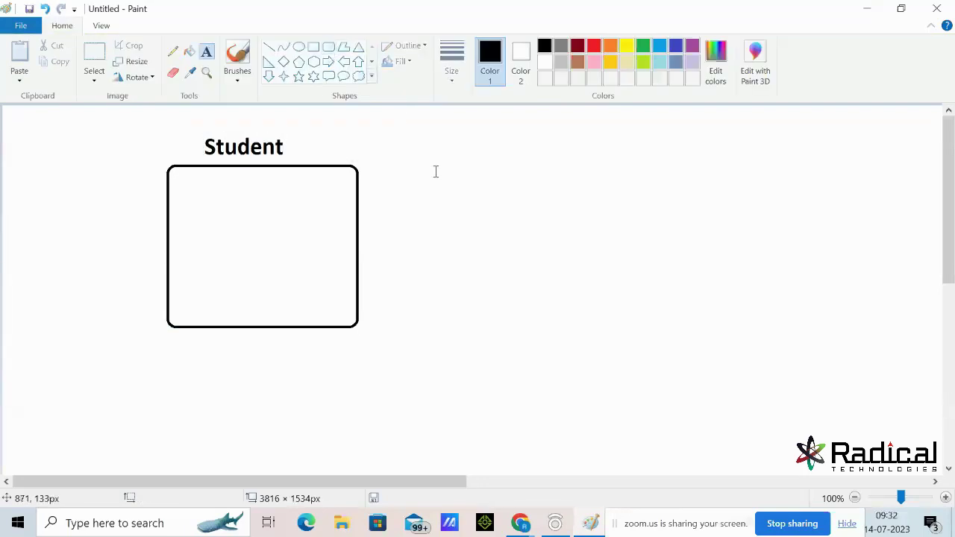
Draw a second rounded box to the right and label it 'Trainer'
{"action": "left_click", "coordinate": [328, 46]}
{"action": "left_click_drag", "start_coordinate": [443, 171], "coordinate": [640, 327]}
{"action": "left_click", "coordinate": [727, 334]}
{"action": "left_click", "coordinate": [207, 51]}
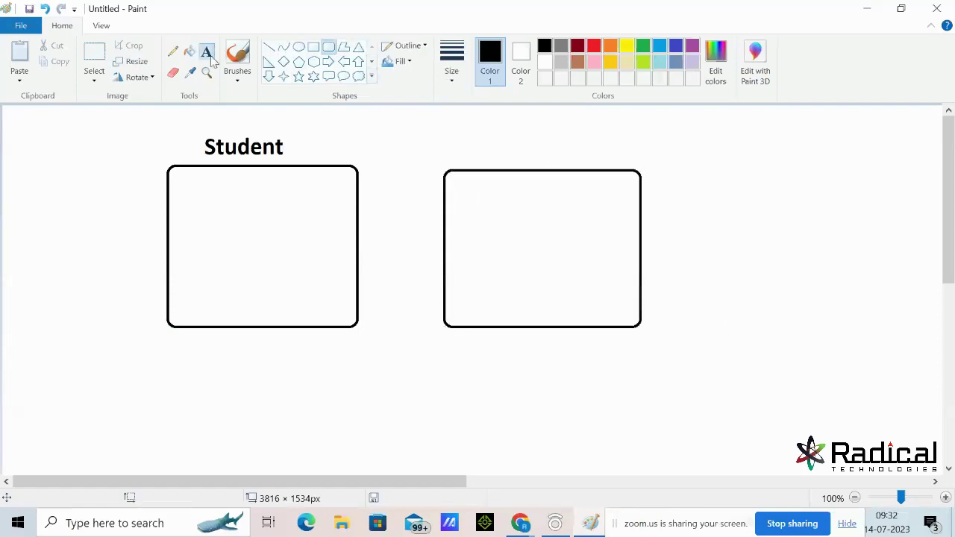
{"action": "left_click", "coordinate": [488, 158]}
{"action": "type", "text": "Tr"}
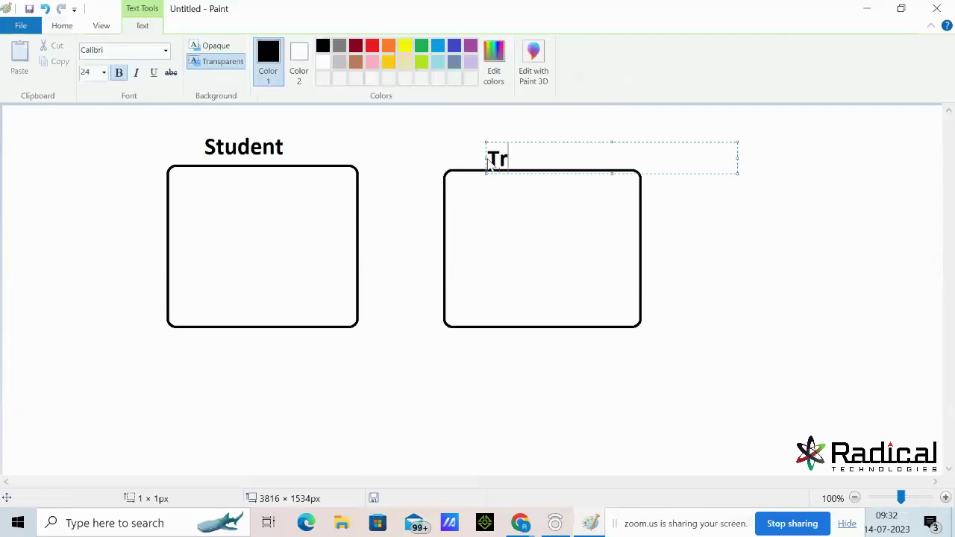
{"action": "type", "text": "ainer"}
{"action": "left_click", "coordinate": [581, 349]}
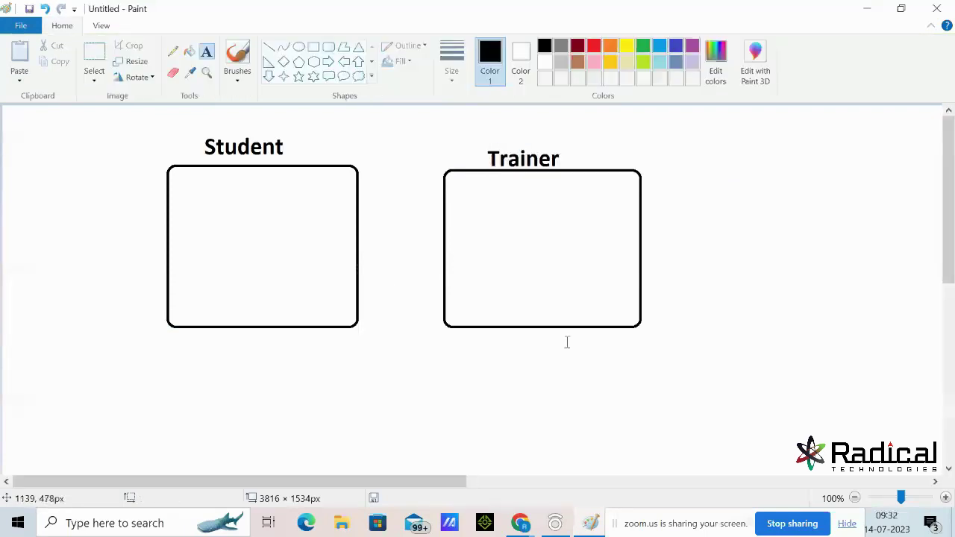
Glance at the Salesforce Students and Trainers lists, then return to the Paint diagram
{"action": "left_click", "coordinate": [867, 9]}
{"action": "left_click", "coordinate": [362, 101]}
{"action": "left_click", "coordinate": [448, 108]}
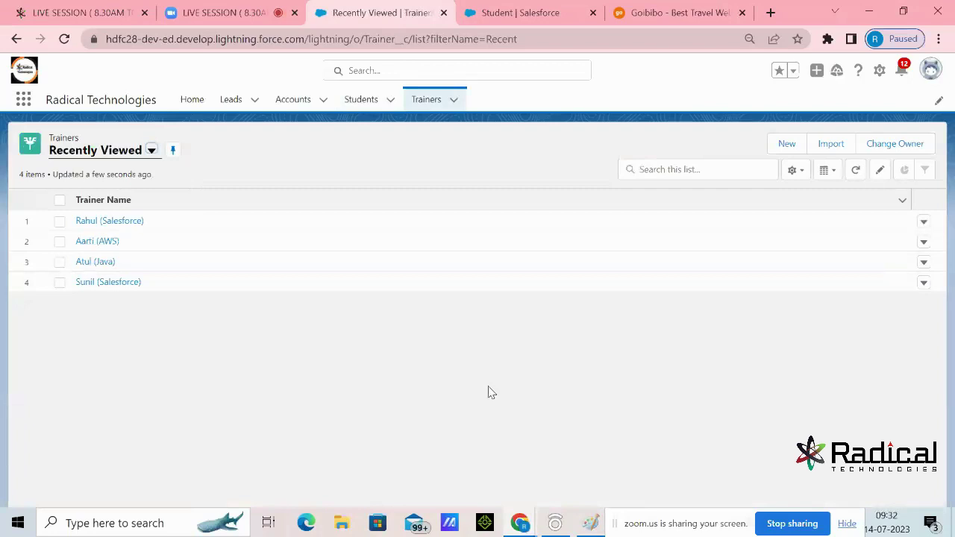
{"action": "mouse_move", "coordinate": [594, 526]}
{"action": "left_click", "coordinate": [586, 441]}
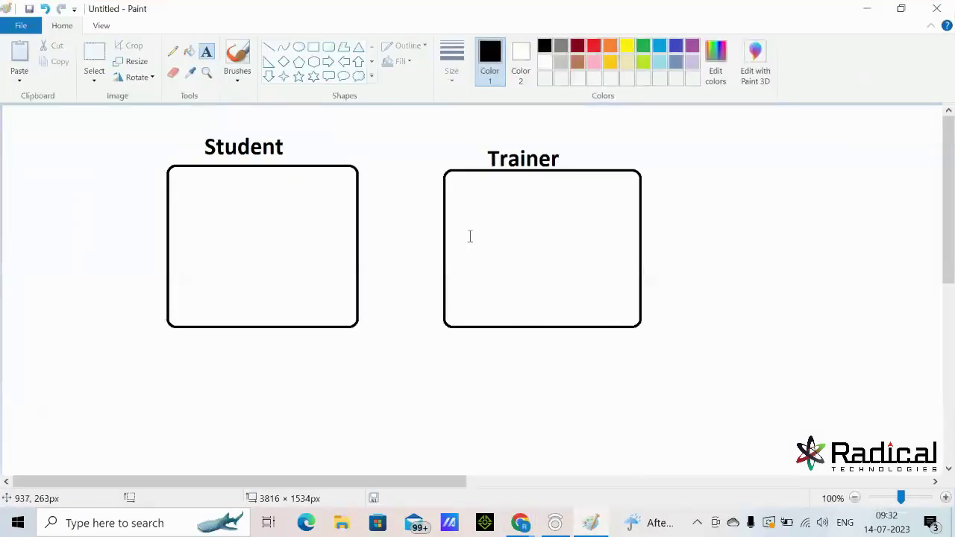
Type the note lines 'join SQL', 'Inner SQL' and 'outer SQL' below the boxes
{"action": "scroll", "coordinate": [744, 224], "scroll_direction": "down", "scroll_amount": 2}
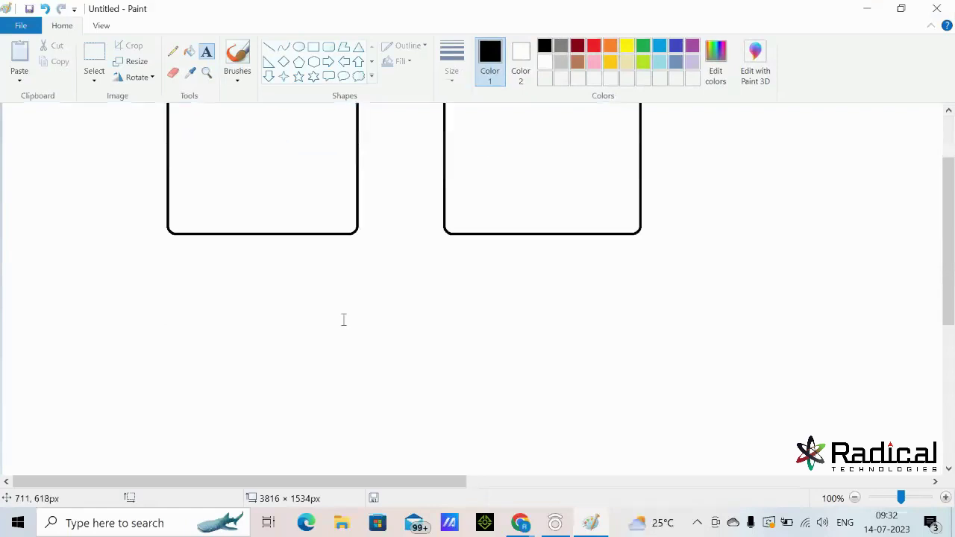
{"action": "left_click", "coordinate": [121, 286]}
{"action": "type", "text": "ioi"}
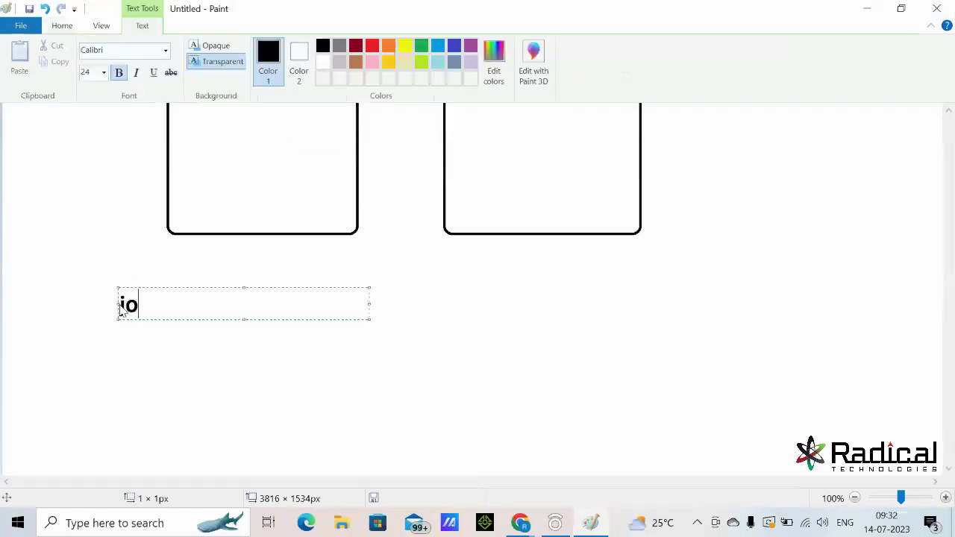
{"action": "type", "text": "n S"}
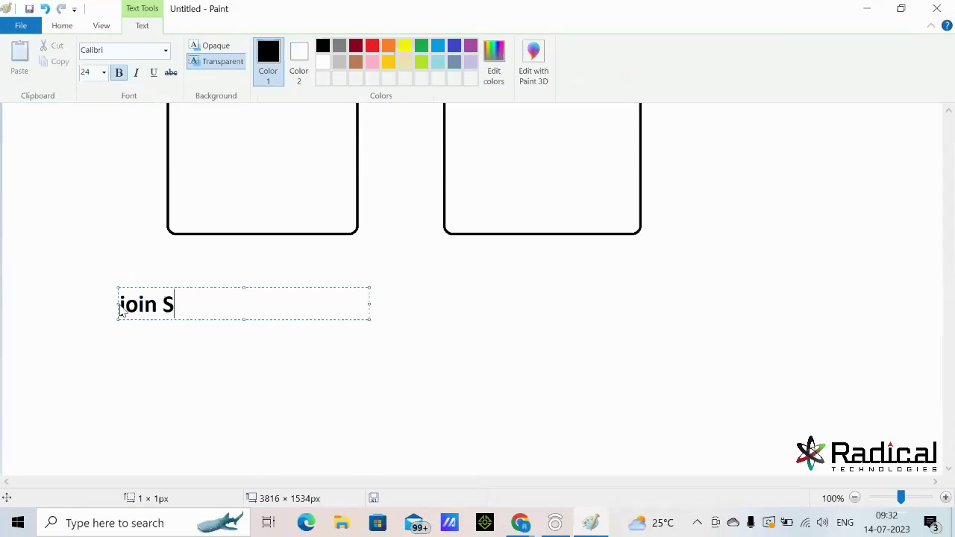
{"action": "type", "text": "QL"}
{"action": "key", "text": "Return"}
{"action": "type", "text": "Inn"}
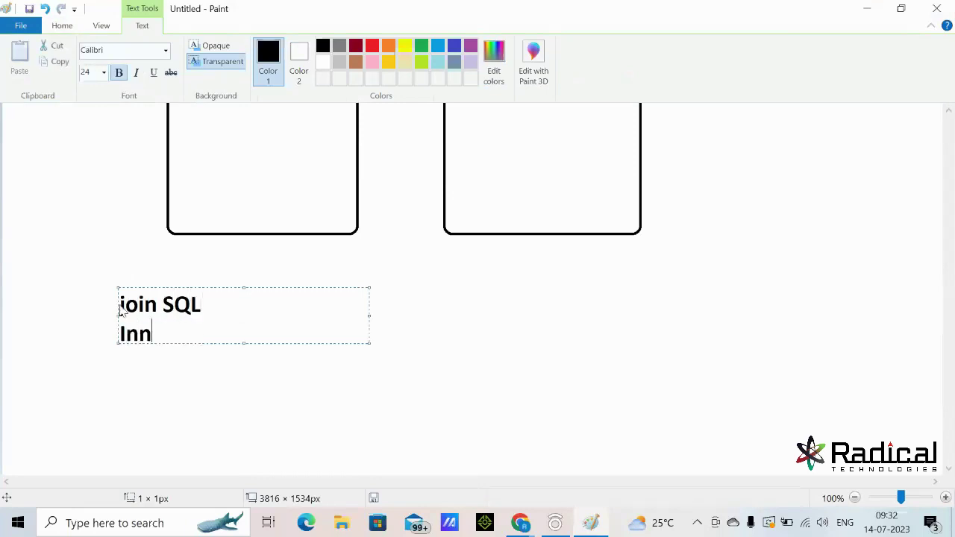
{"action": "type", "text": "er SQL"}
{"action": "key", "text": "Return"}
{"action": "type", "text": "outer S"}
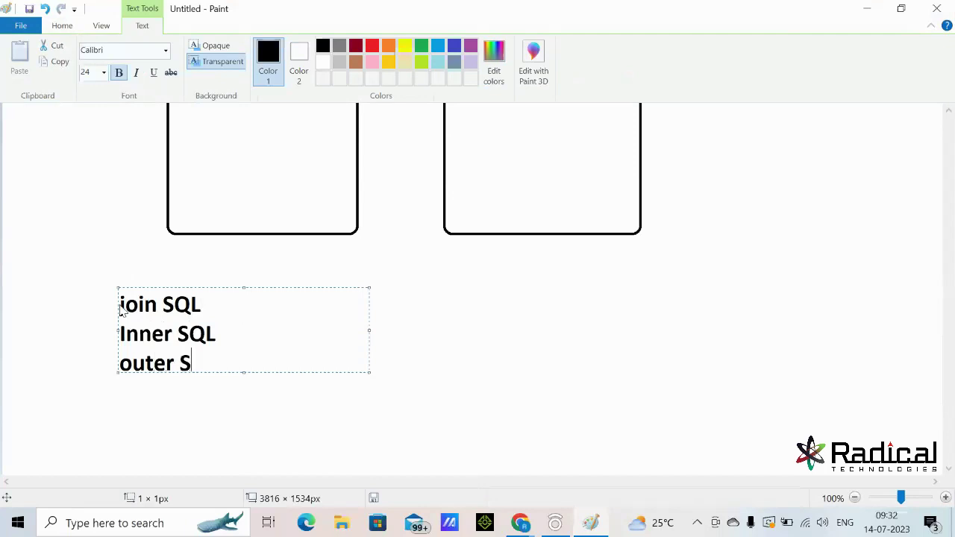
{"action": "type", "text": "QL"}
{"action": "left_click_drag", "start_coordinate": [252, 364], "coordinate": [121, 300]}
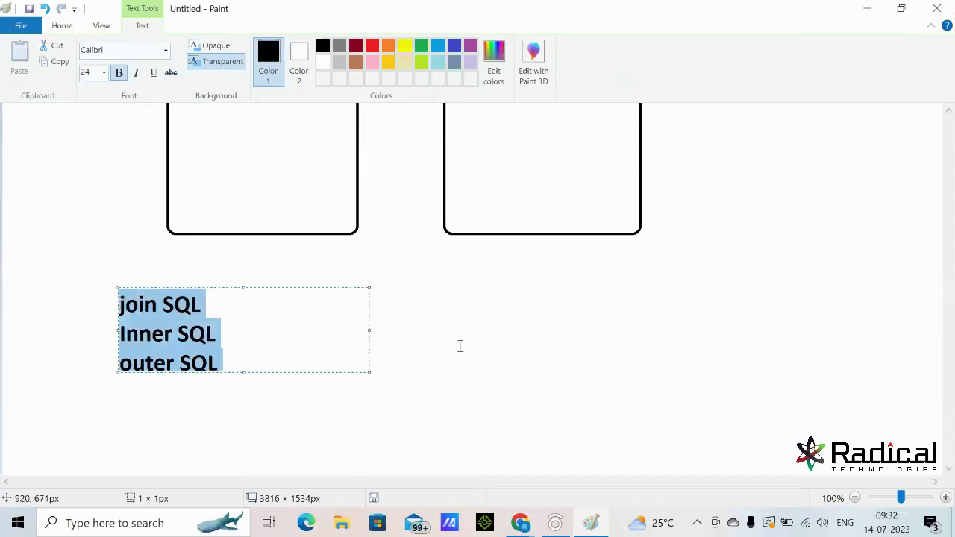
{"action": "scroll", "coordinate": [460, 345], "scroll_direction": "up", "scroll_amount": 3}
{"action": "scroll", "coordinate": [335, 223], "scroll_direction": "down", "scroll_amount": 3}
{"action": "left_click", "coordinate": [471, 176]}
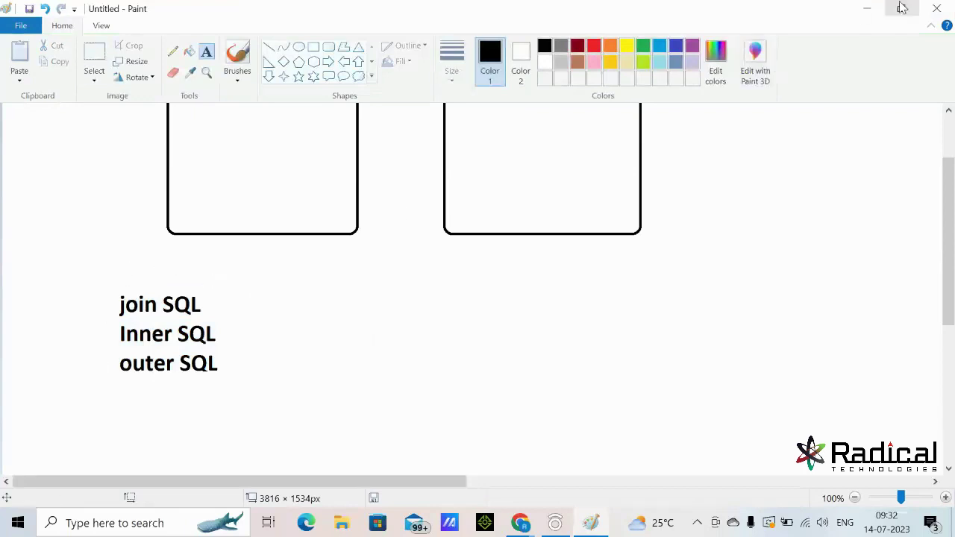
Back in the browser, highlight the Radical Technologies app name on the Trainers list
{"action": "left_click", "coordinate": [867, 9]}
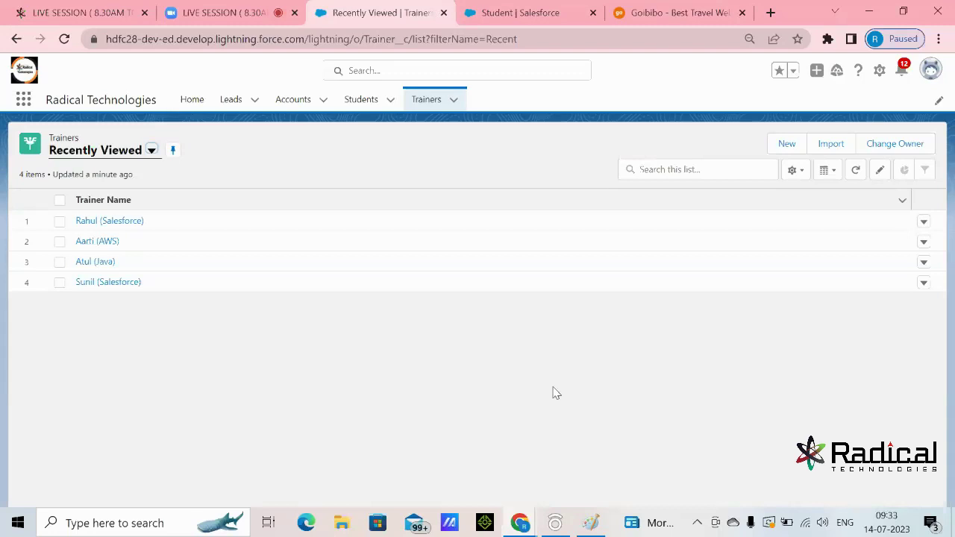
{"action": "left_click", "coordinate": [707, 15]}
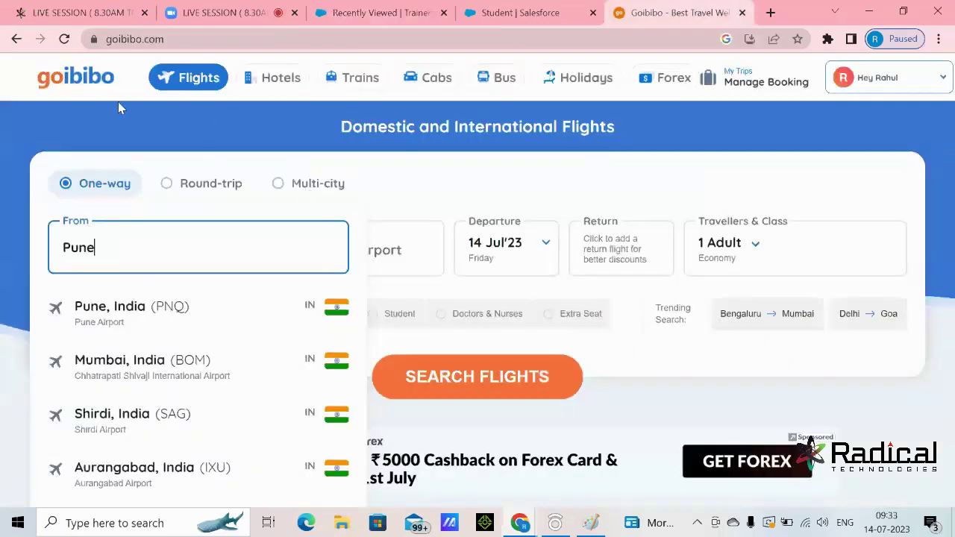
{"action": "left_click", "coordinate": [414, 15]}
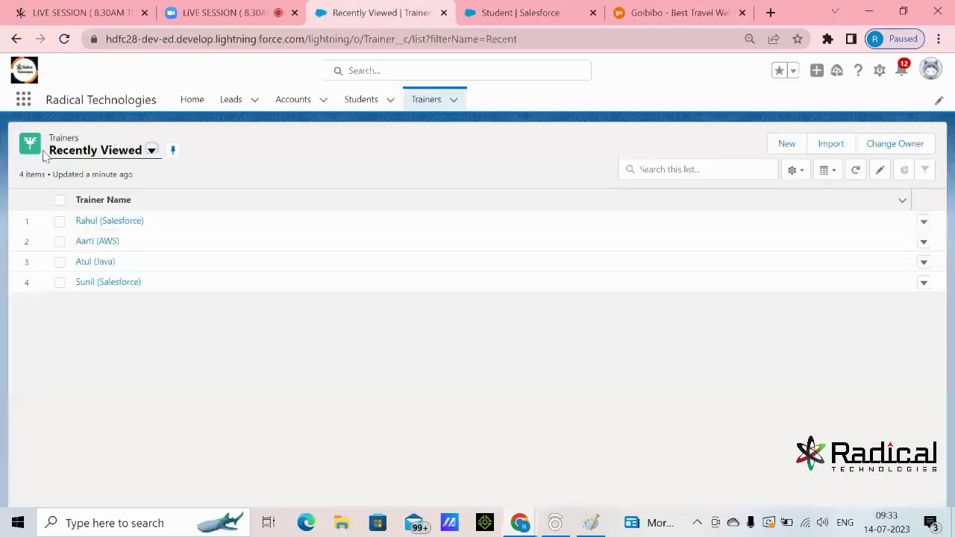
{"action": "left_click_drag", "start_coordinate": [46, 100], "coordinate": [157, 103]}
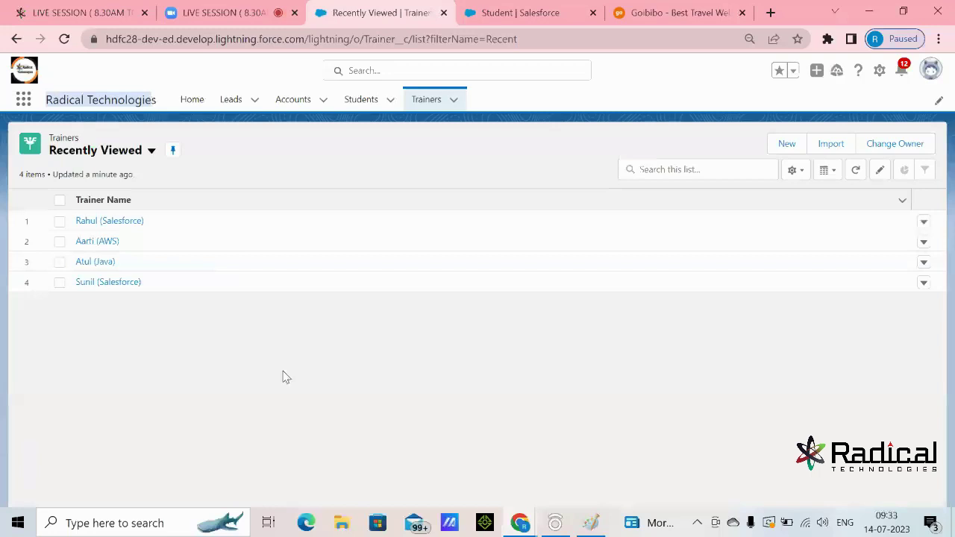
Reload the Goibibo home page to clear the flight search, then view the Trainer lookup field
{"action": "left_click", "coordinate": [616, 13]}
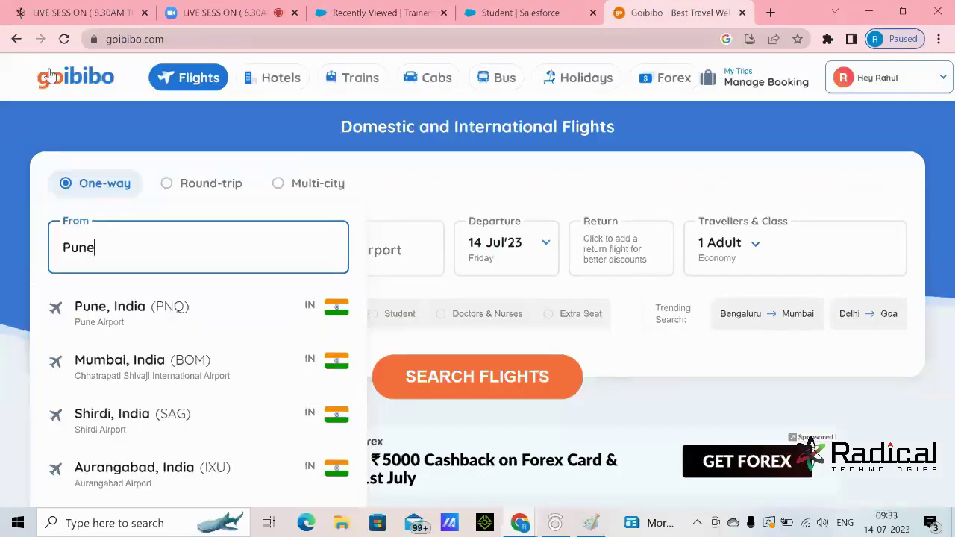
{"action": "left_click", "coordinate": [109, 88]}
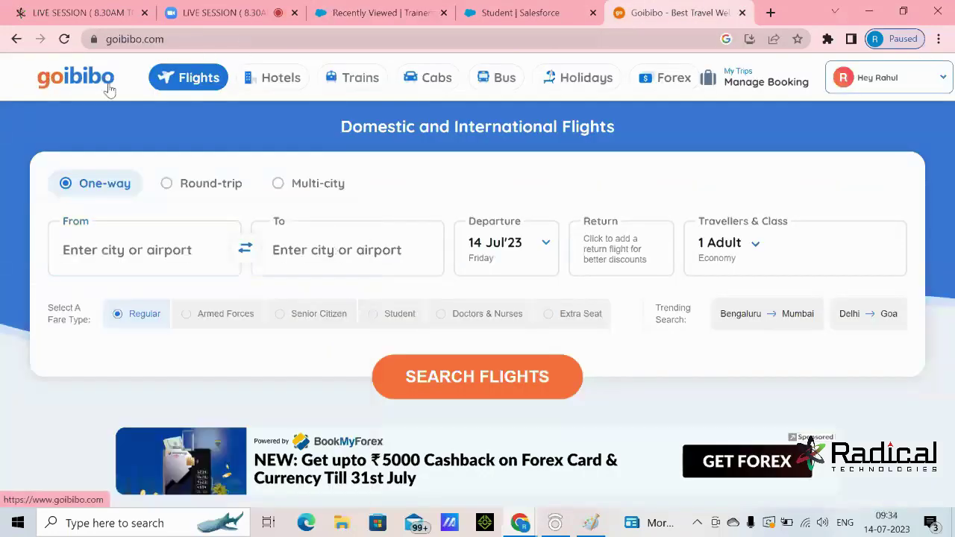
{"action": "left_click", "coordinate": [541, 15]}
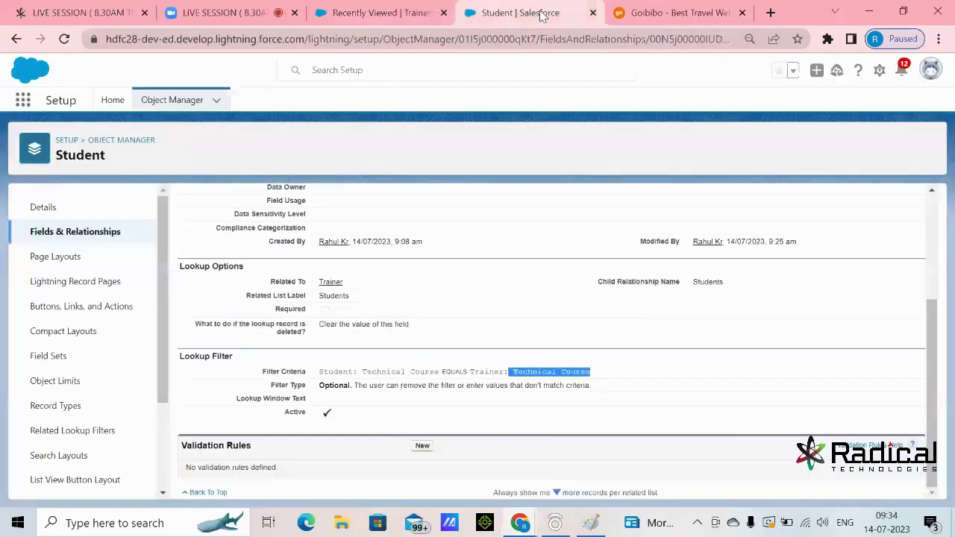
Open the 'newFlightbooking page' image from the desktop's Admin Page › Flight folder
{"action": "left_click", "coordinate": [869, 12]}
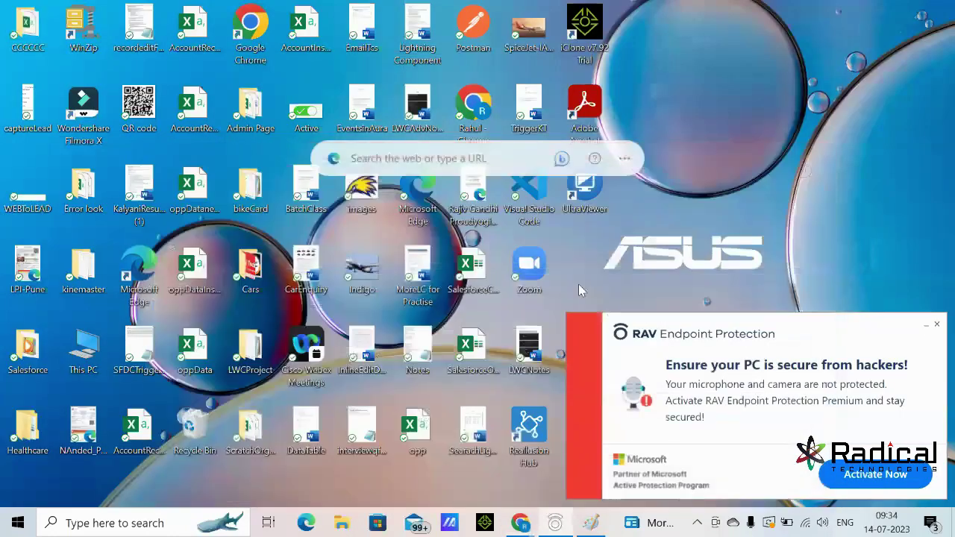
{"action": "left_click", "coordinate": [936, 325]}
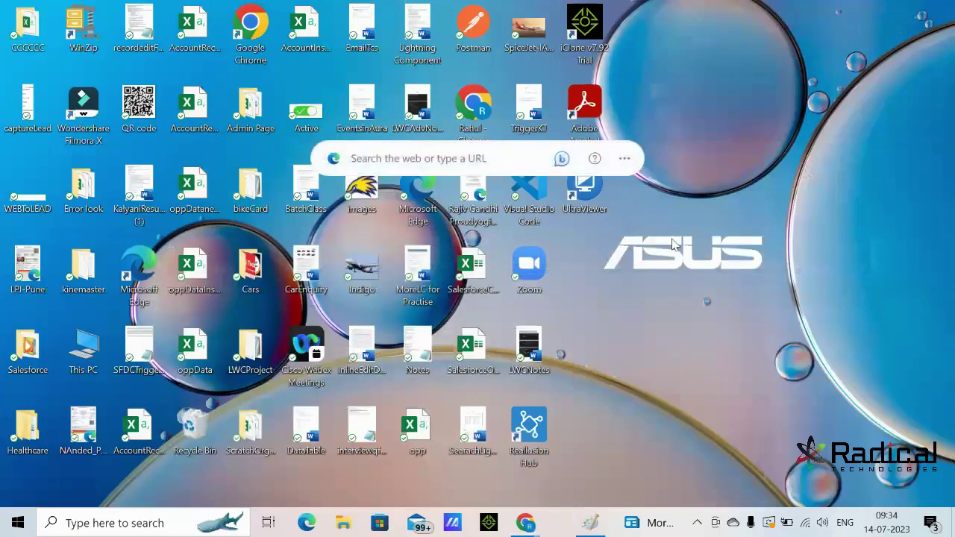
{"action": "double_click", "coordinate": [251, 112]}
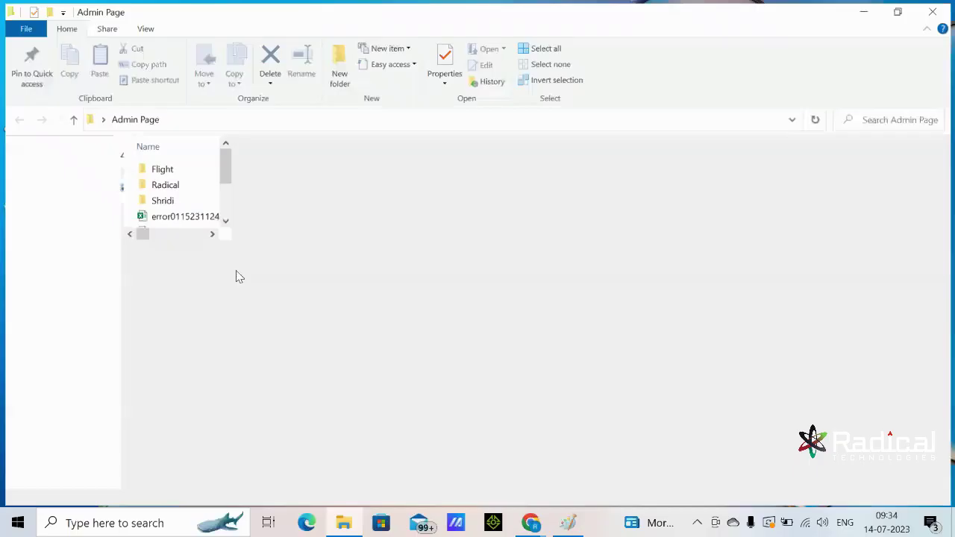
{"action": "double_click", "coordinate": [183, 168]}
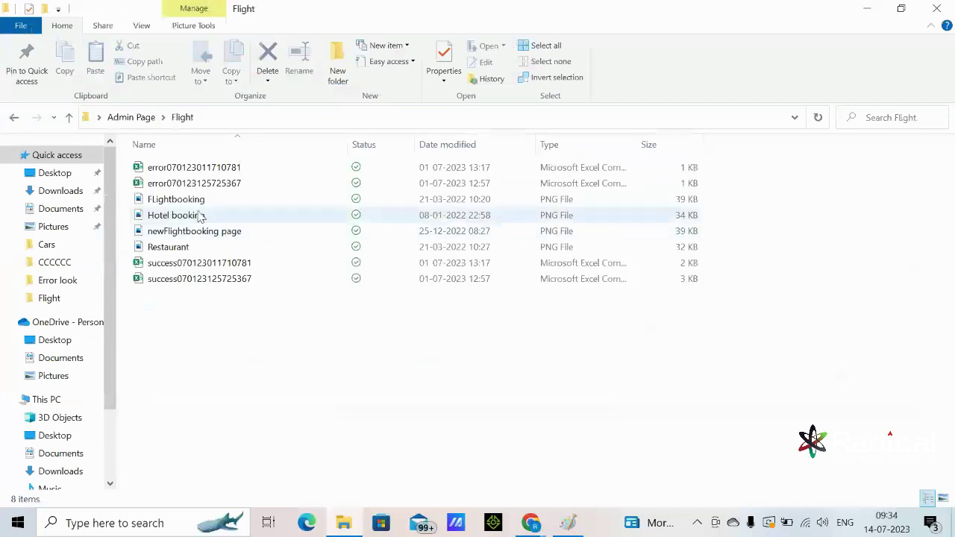
{"action": "double_click", "coordinate": [199, 233]}
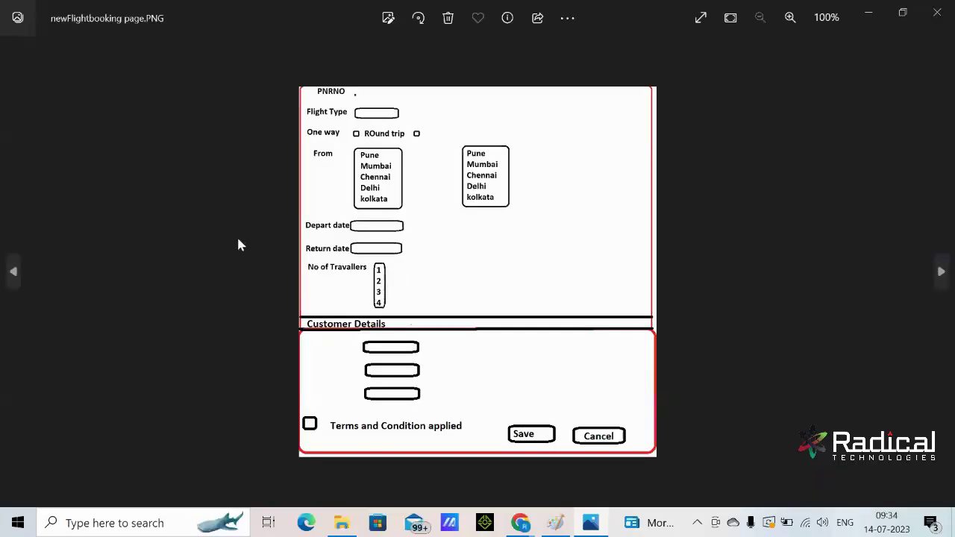
Zoom around the flight booking mockup in Photos, then return to the Paint diagram
{"action": "scroll", "coordinate": [367, 305], "scroll_direction": "up", "scroll_amount": 2}
{"action": "scroll", "coordinate": [366, 305], "scroll_direction": "down", "scroll_amount": 1}
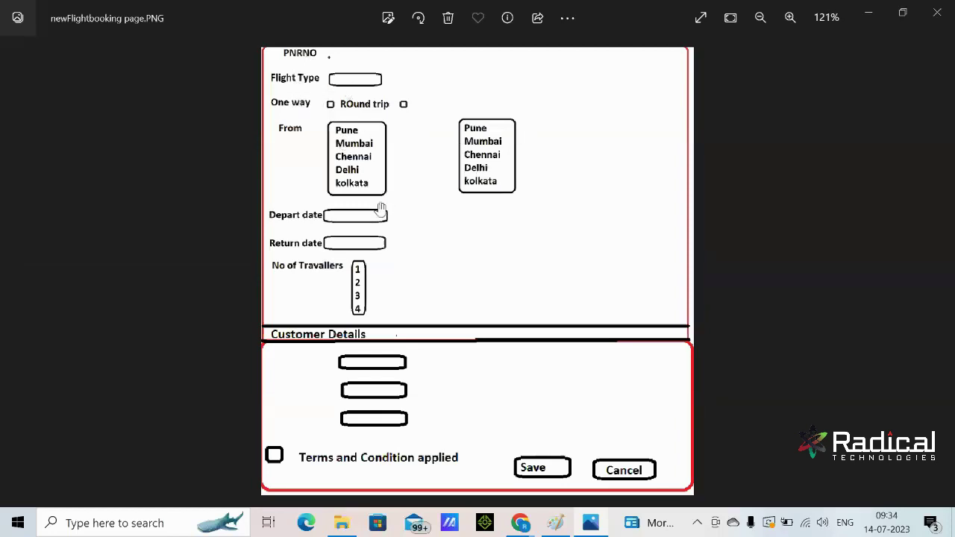
{"action": "scroll", "coordinate": [435, 271], "scroll_direction": "down", "scroll_amount": 1}
{"action": "scroll", "coordinate": [337, 386], "scroll_direction": "up", "scroll_amount": 1}
{"action": "left_click", "coordinate": [552, 448]}
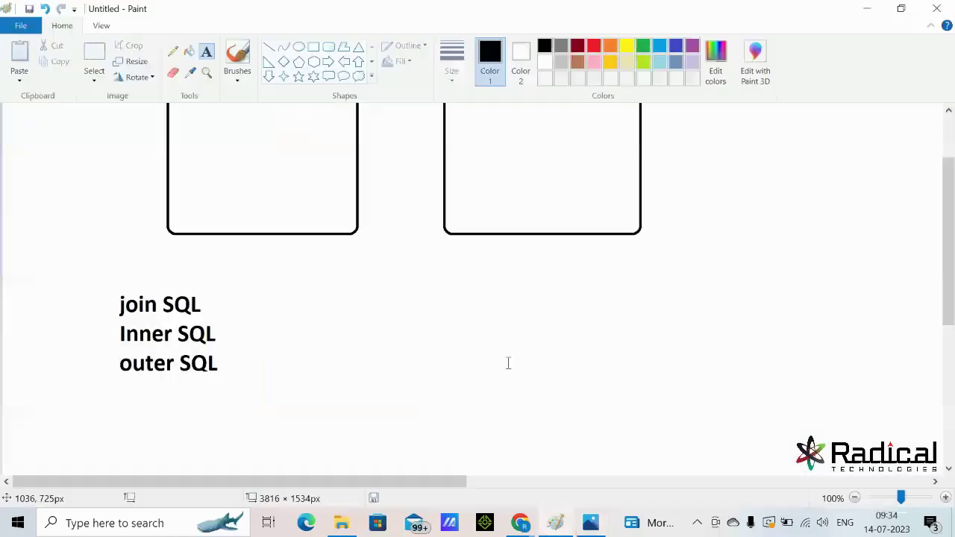
At 50% zoom, add 'Application: Golbibo' and 'Objects: Book FLight, Book Meal, Book hotel' beside Trainer
{"action": "left_click", "coordinate": [588, 298]}
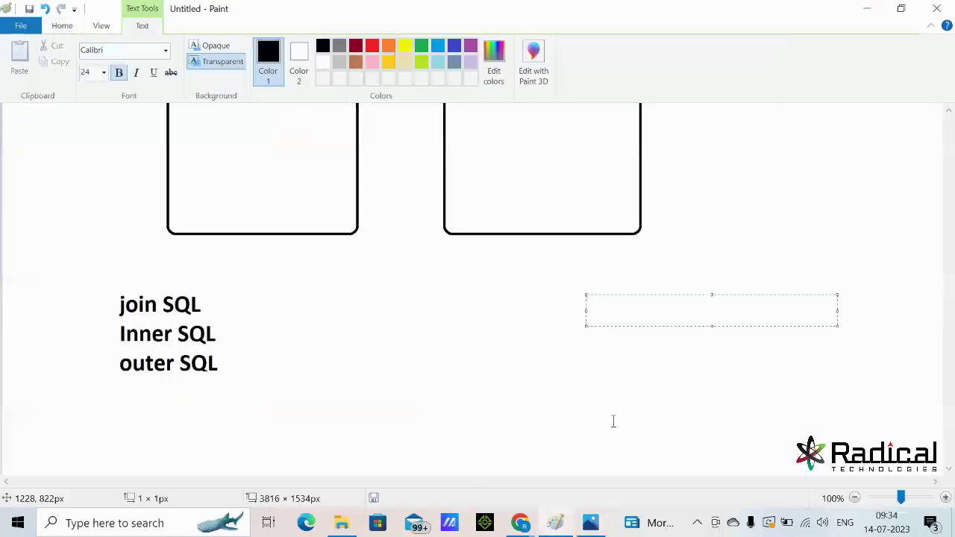
{"action": "left_click", "coordinate": [855, 498]}
{"action": "left_click", "coordinate": [485, 153]}
{"action": "left_click", "coordinate": [485, 152]}
{"action": "type", "text": "Application:  Golbibo"}
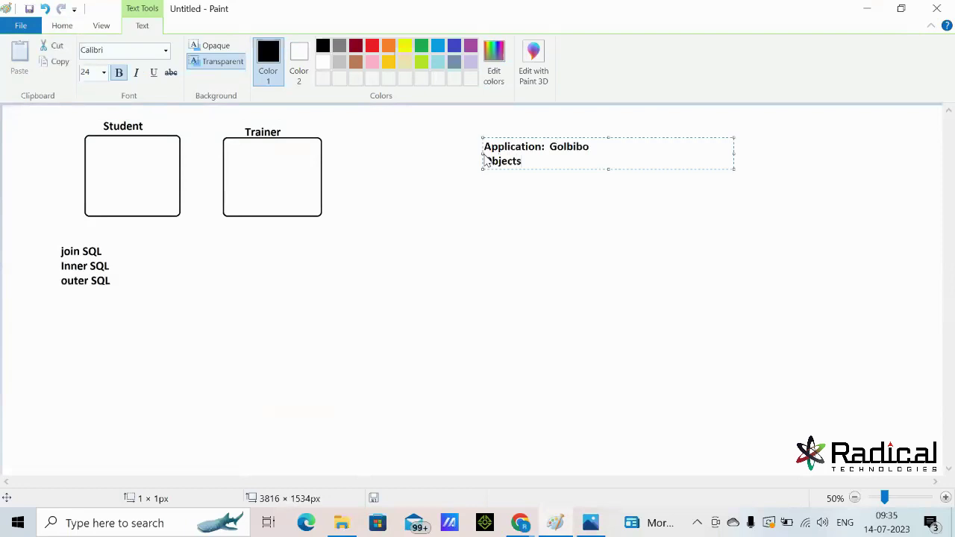
{"action": "key", "text": "Return"}
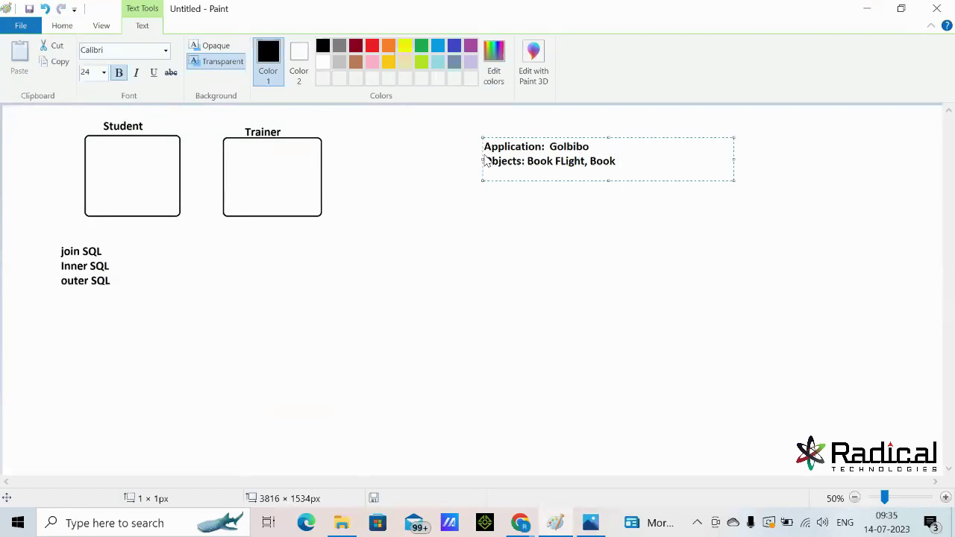
{"action": "type", "text": "Meal"}
{"action": "type", "text": ", Book hotel"}
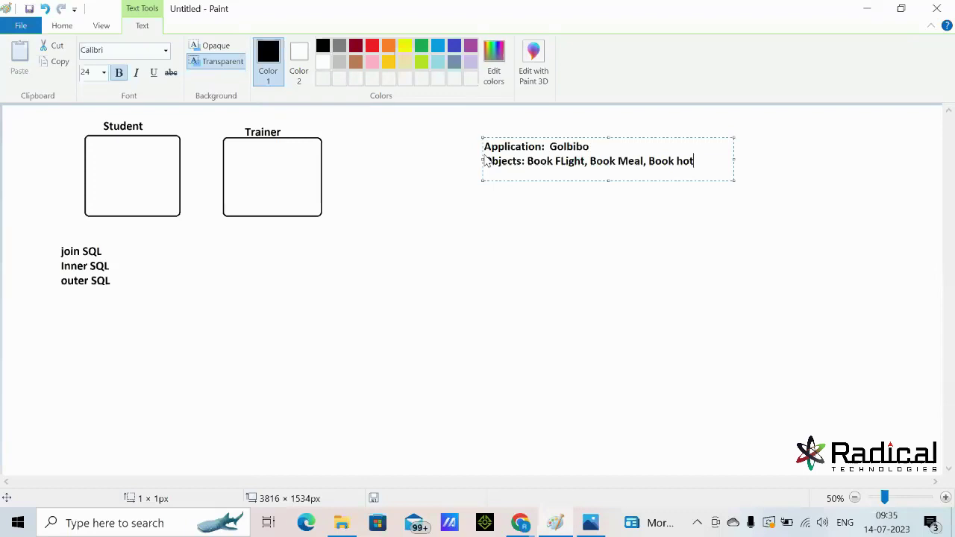
{"action": "left_click", "coordinate": [858, 14]}
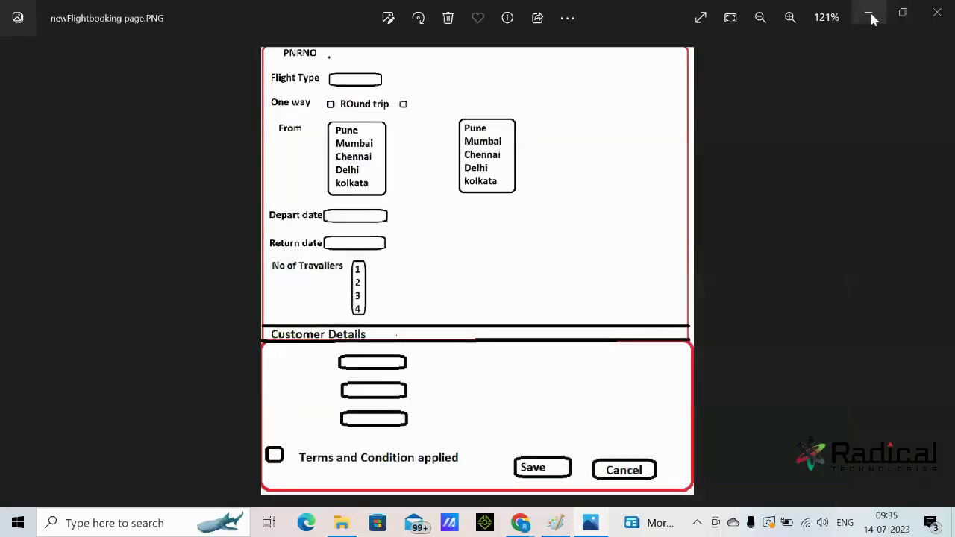
Set aside the flight booking image and Flight folder to view the Goibibo flight search page
{"action": "left_click", "coordinate": [871, 17]}
{"action": "left_click", "coordinate": [879, 7]}
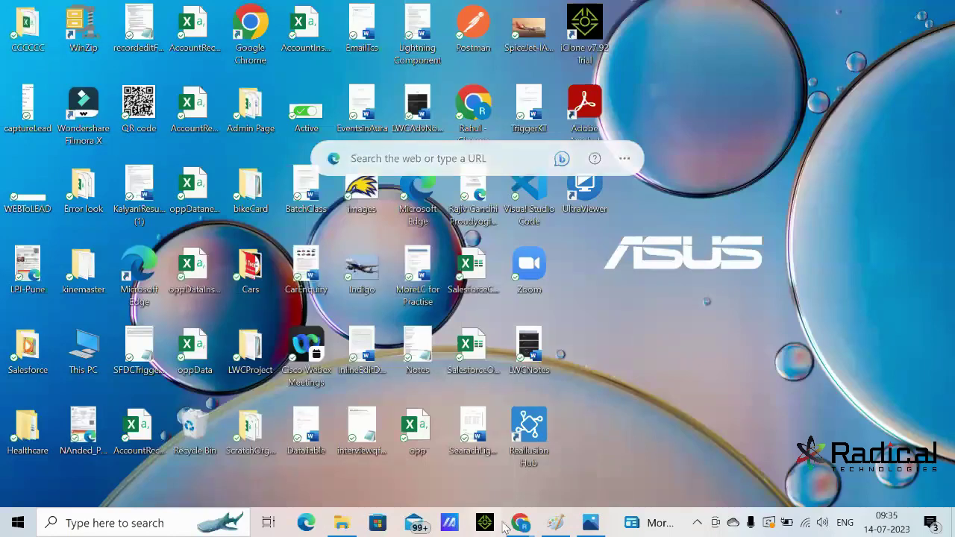
{"action": "left_click", "coordinate": [520, 522]}
{"action": "left_click", "coordinate": [675, 12]}
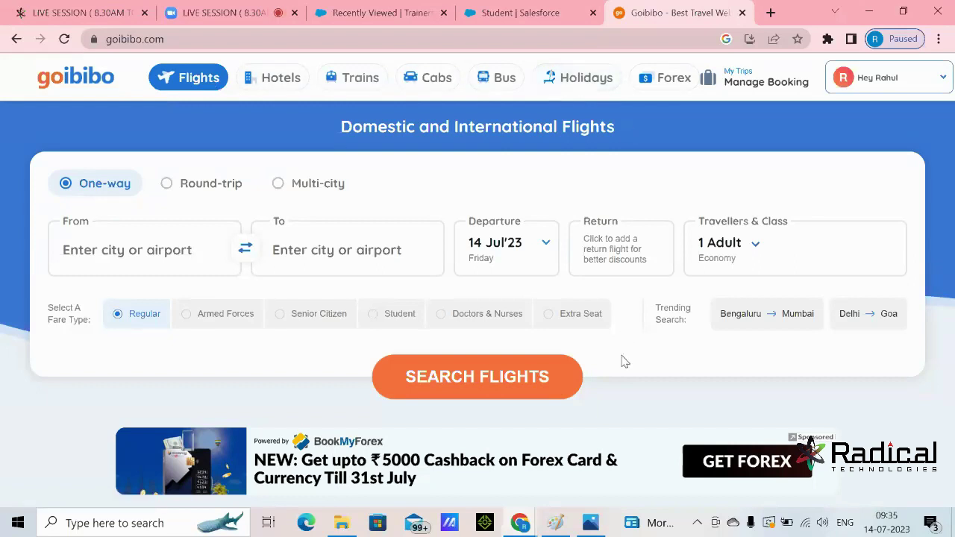
Cycle past the Paint diagram and flight image back to the Flight folder, selecting Hotel booking
{"action": "left_click", "coordinate": [556, 523]}
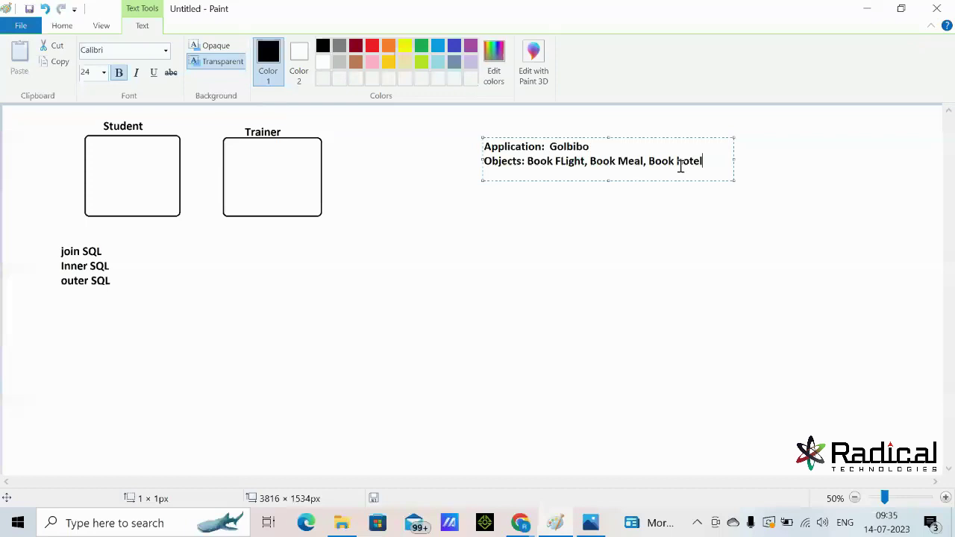
{"action": "left_click", "coordinate": [590, 522]}
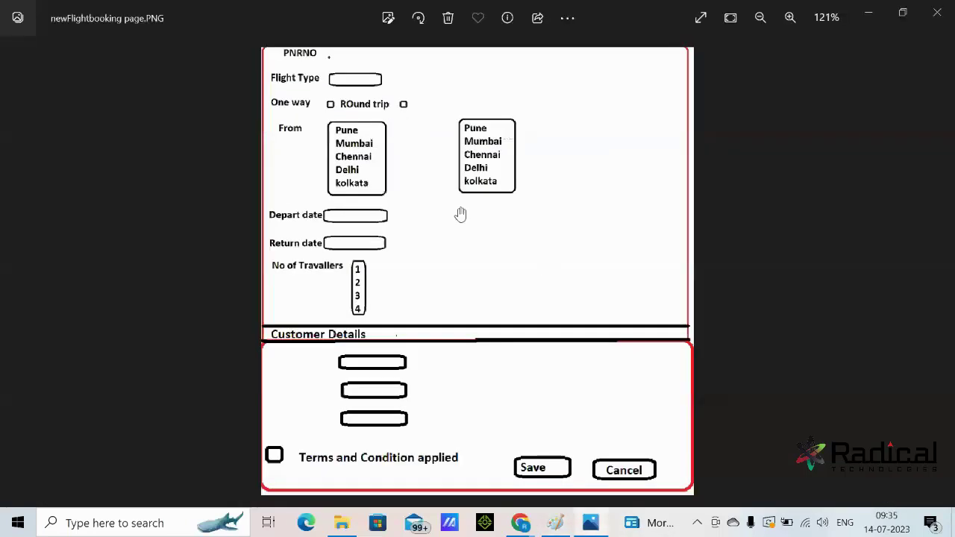
{"action": "left_click", "coordinate": [868, 13]}
{"action": "left_click", "coordinate": [337, 521]}
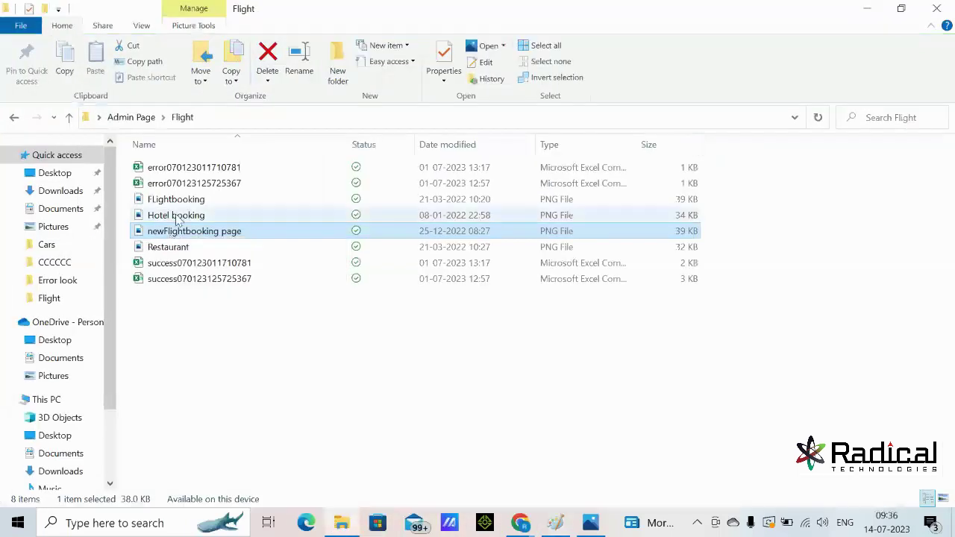
{"action": "left_click", "coordinate": [178, 217]}
View the Hotel booking and Restaurant.PNG mock-ups in Photos, then return to the Paint diagram
{"action": "double_click", "coordinate": [178, 218]}
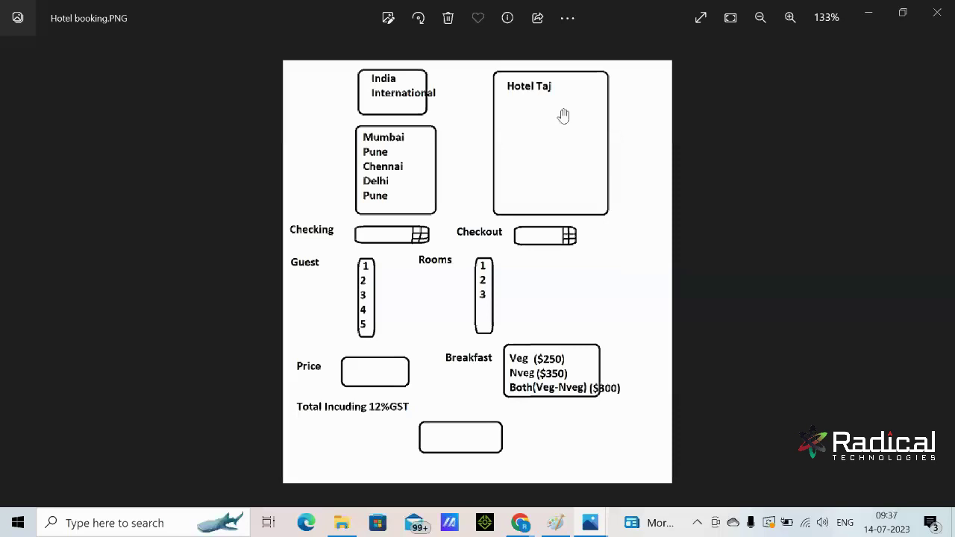
{"action": "left_click", "coordinate": [938, 13]}
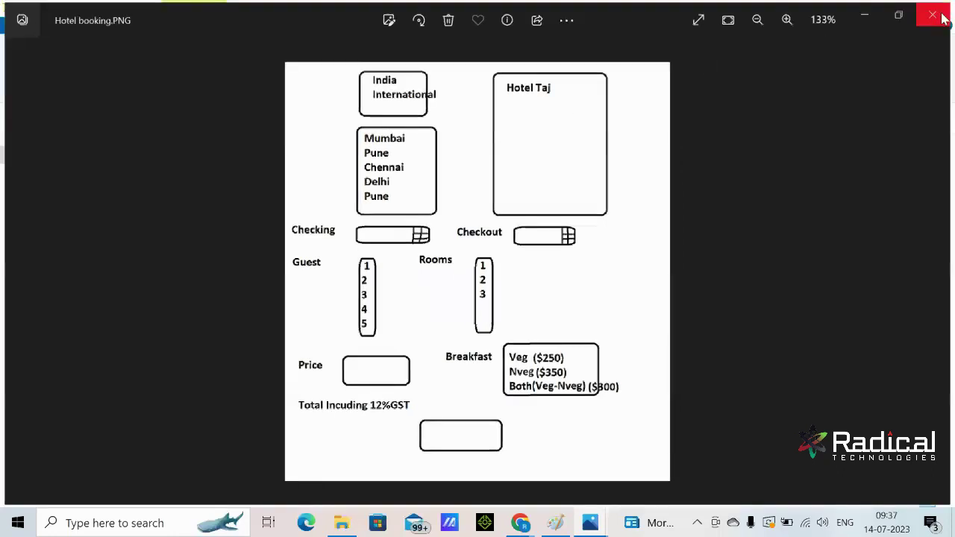
{"action": "double_click", "coordinate": [202, 247]}
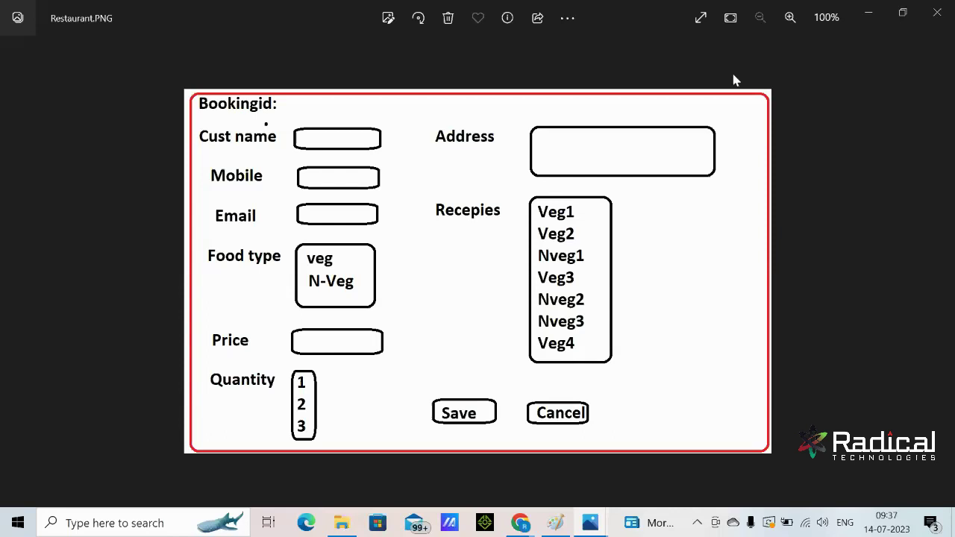
{"action": "left_click", "coordinate": [868, 17]}
{"action": "left_click", "coordinate": [564, 528]}
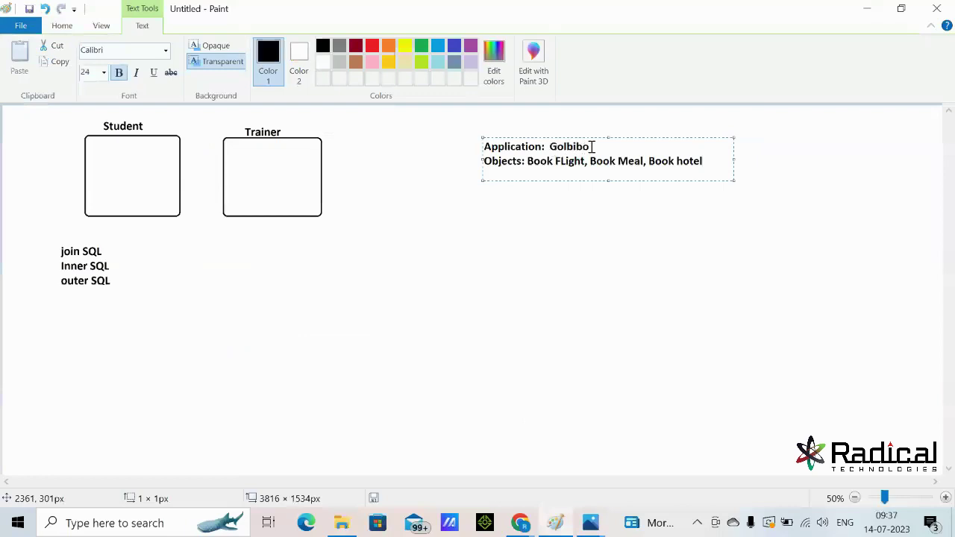
Minimize Paint and the Flight folder to show the four Recently Viewed Trainers in Salesforce
{"action": "left_click", "coordinate": [868, 8]}
{"action": "left_click", "coordinate": [868, 8]}
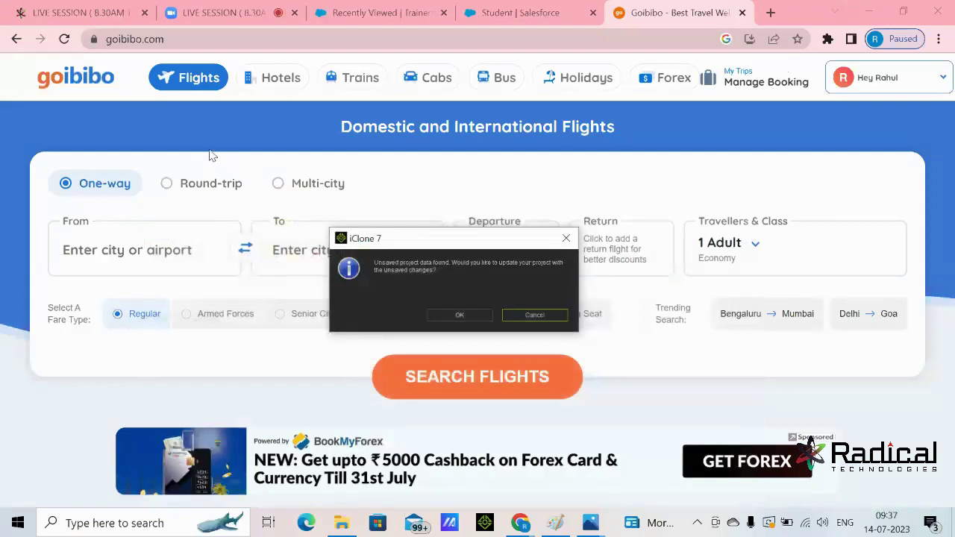
{"action": "left_click", "coordinate": [320, 8]}
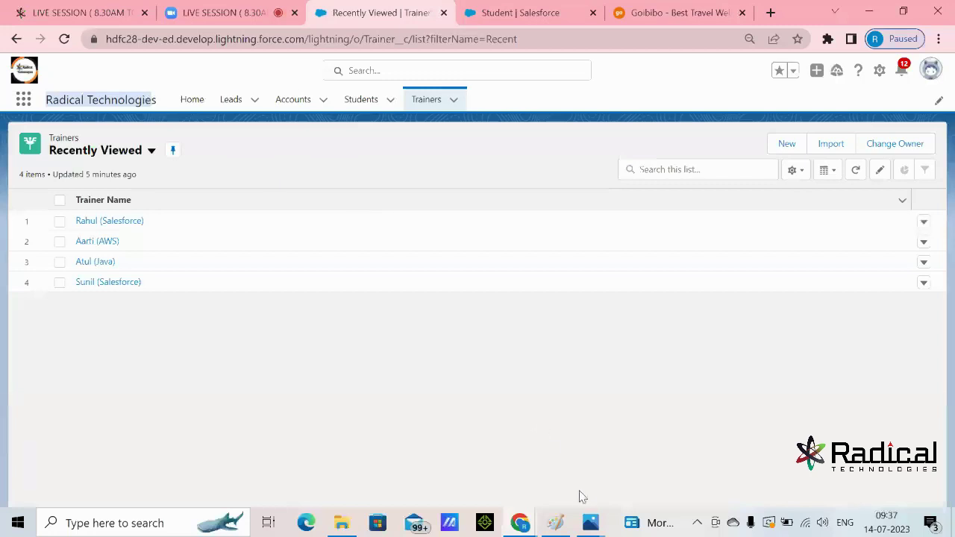
{"action": "mouse_move", "coordinate": [593, 522]}
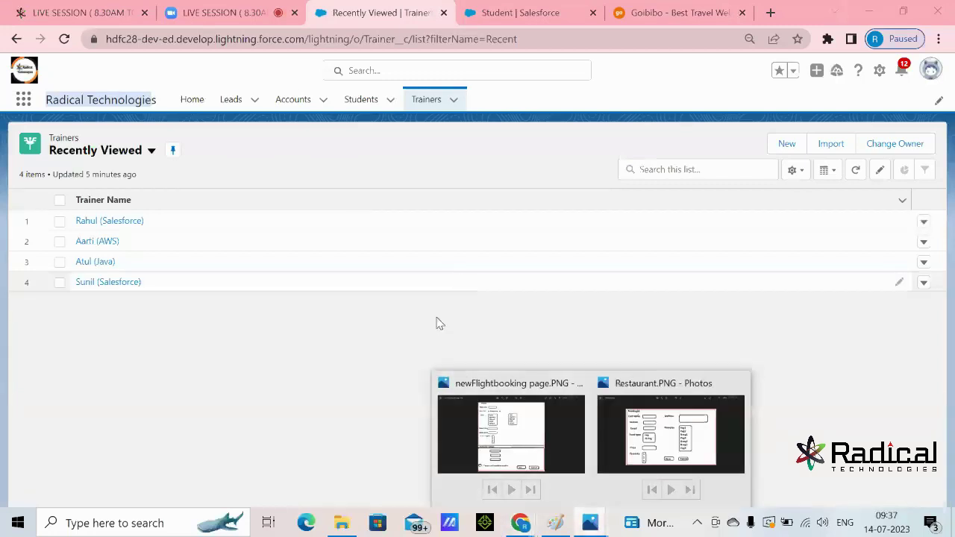